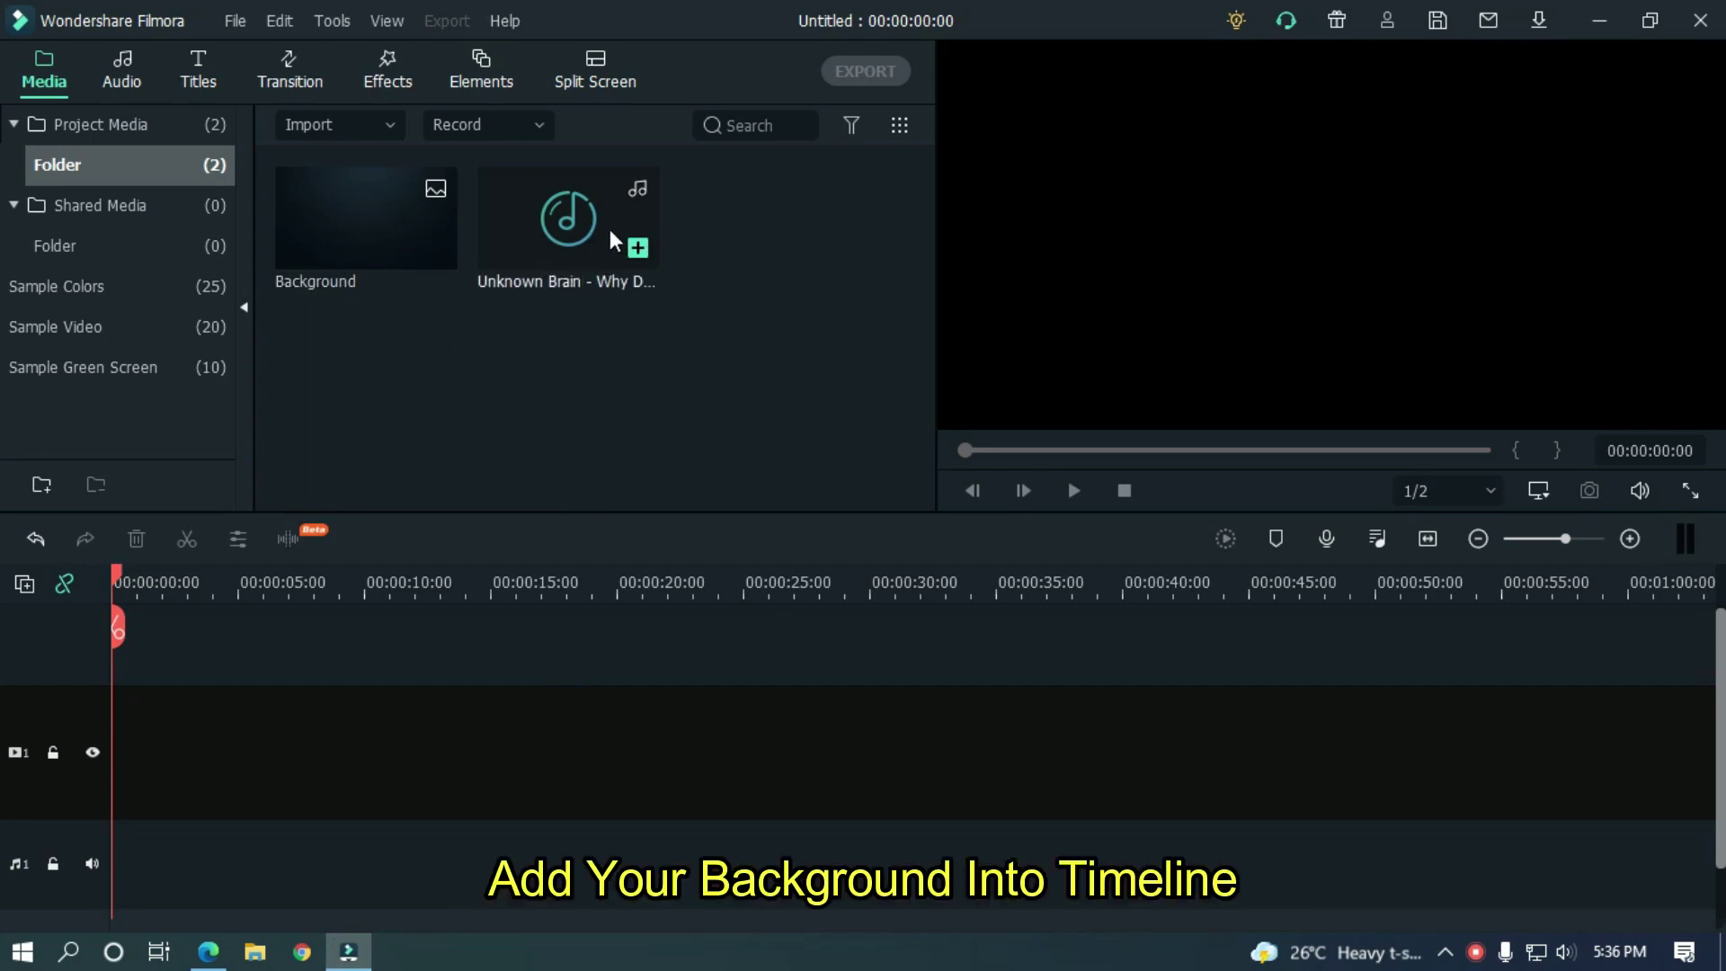
# Place the Background image at the start of video track 1 and extend it to 00:00:40:16
pyautogui.moveTo(390, 199); pyautogui.dragTo(135, 749)
pyautogui.moveTo(236, 717); pyautogui.dragTo(1137, 717)
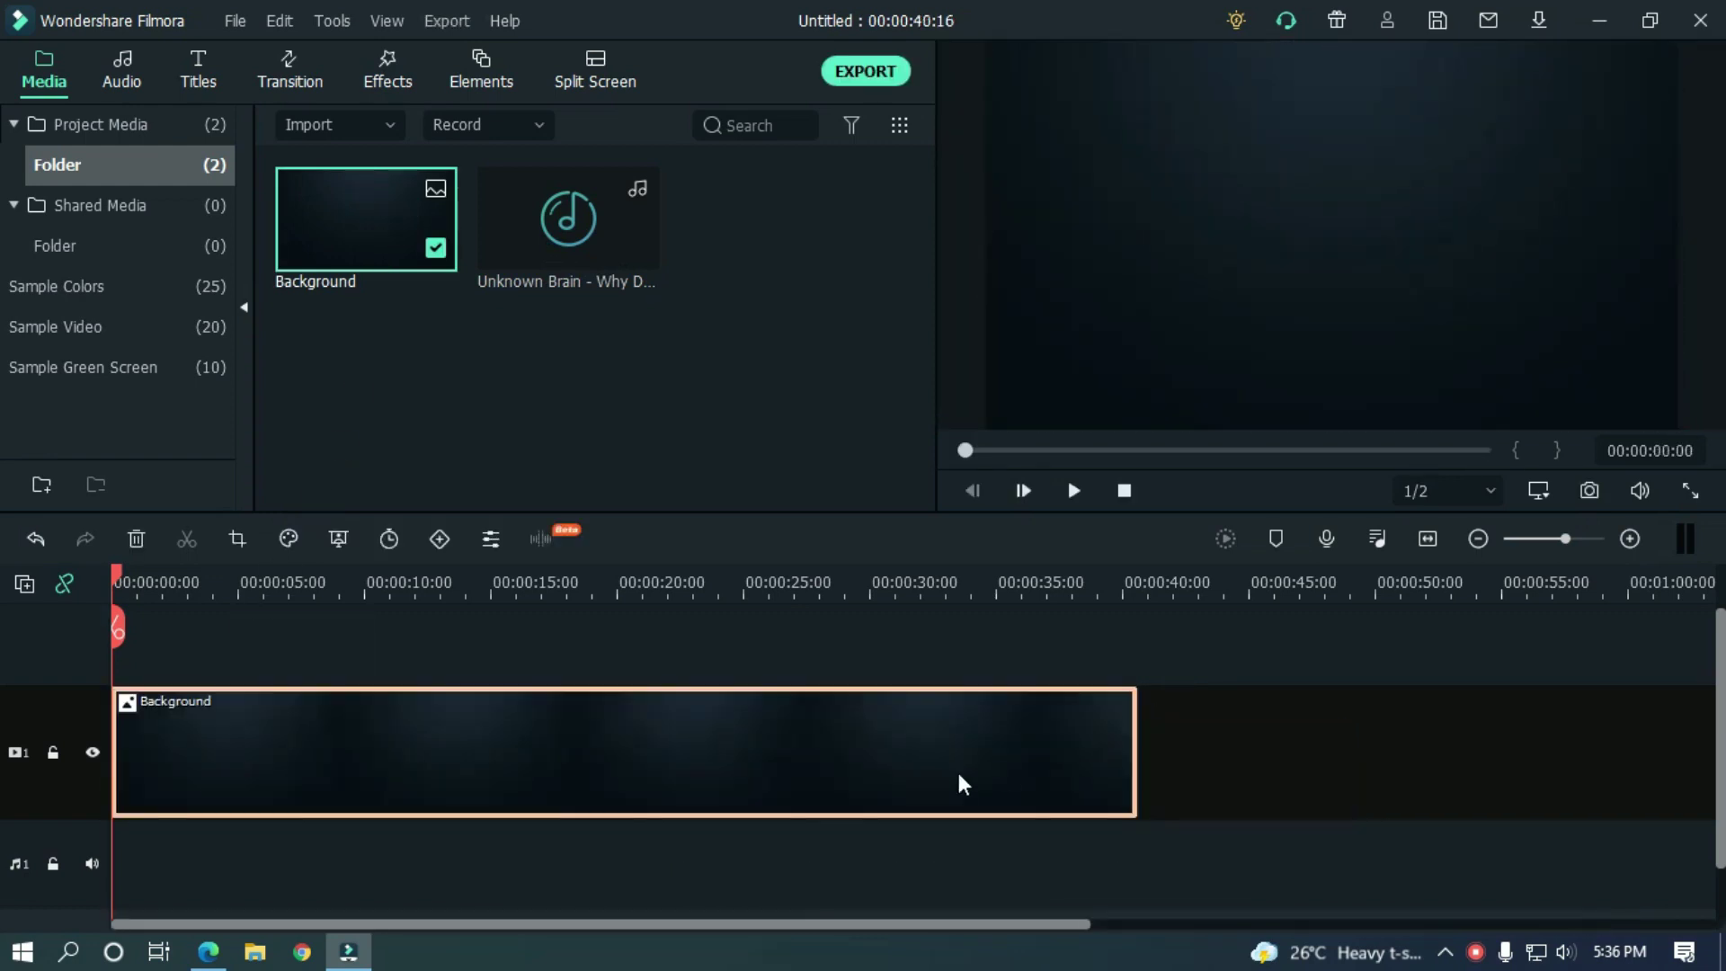
pyautogui.click(643, 642)
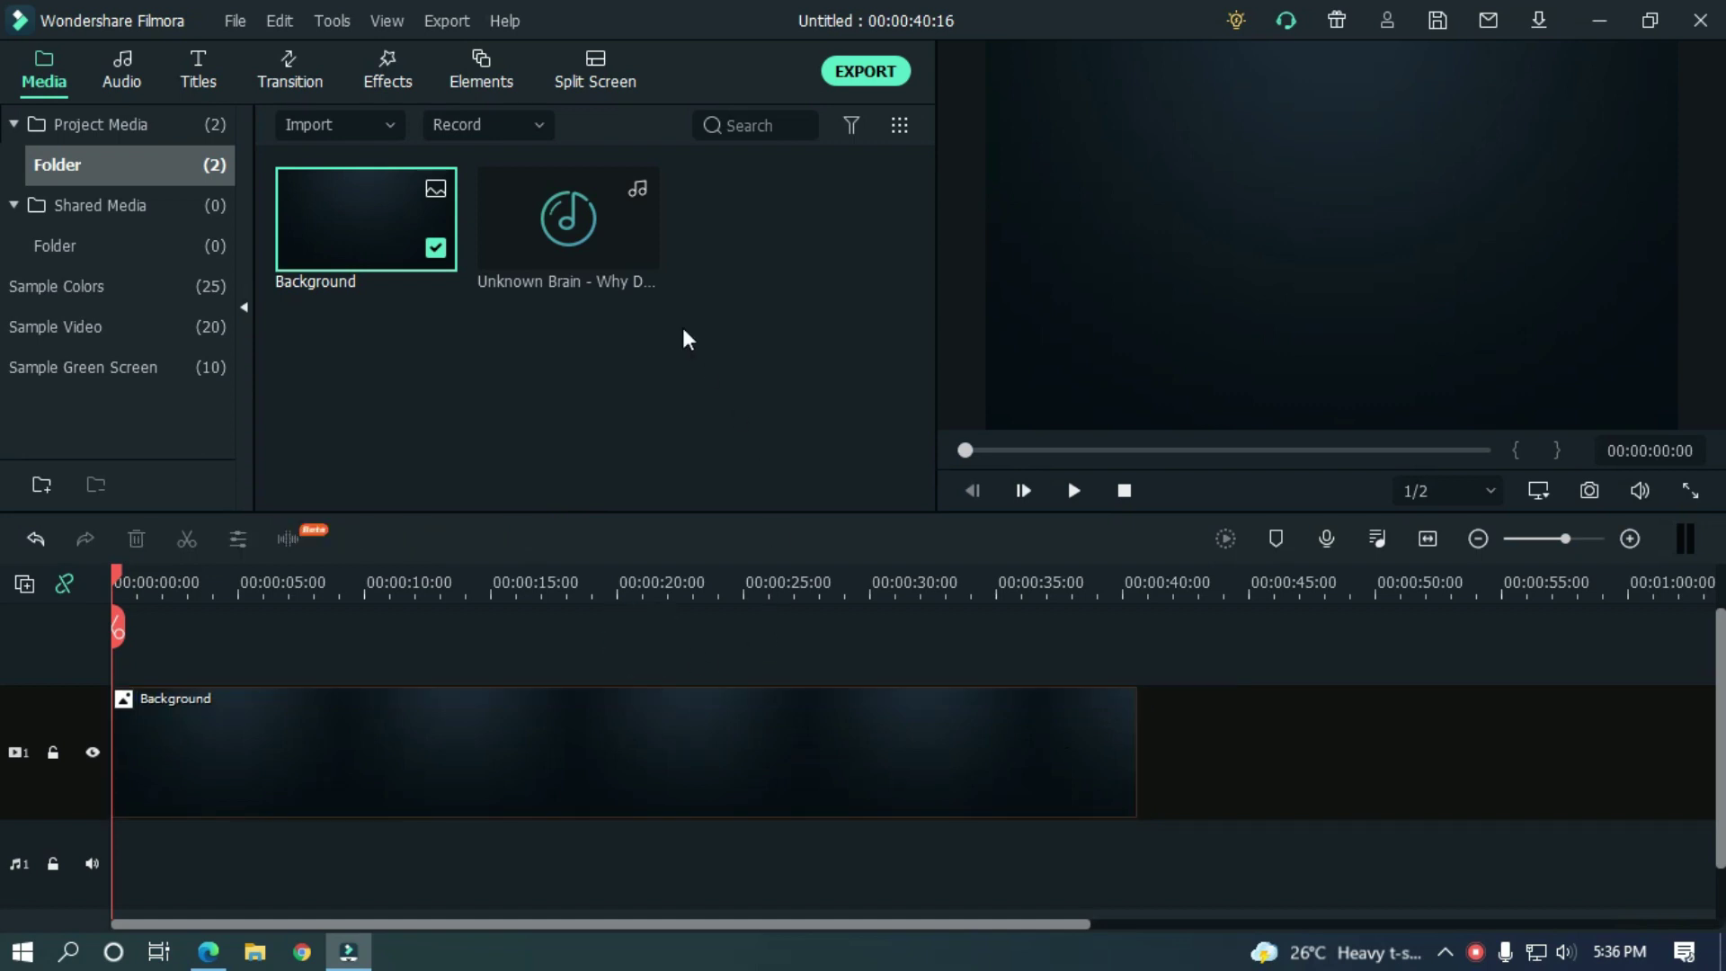
# Add the Unknown Brain song to audio track 1, aligned with the start of the timeline
pyautogui.moveTo(595, 214); pyautogui.dragTo(112, 818)
pyautogui.moveTo(1722, 718); pyautogui.dragTo(1721, 744)
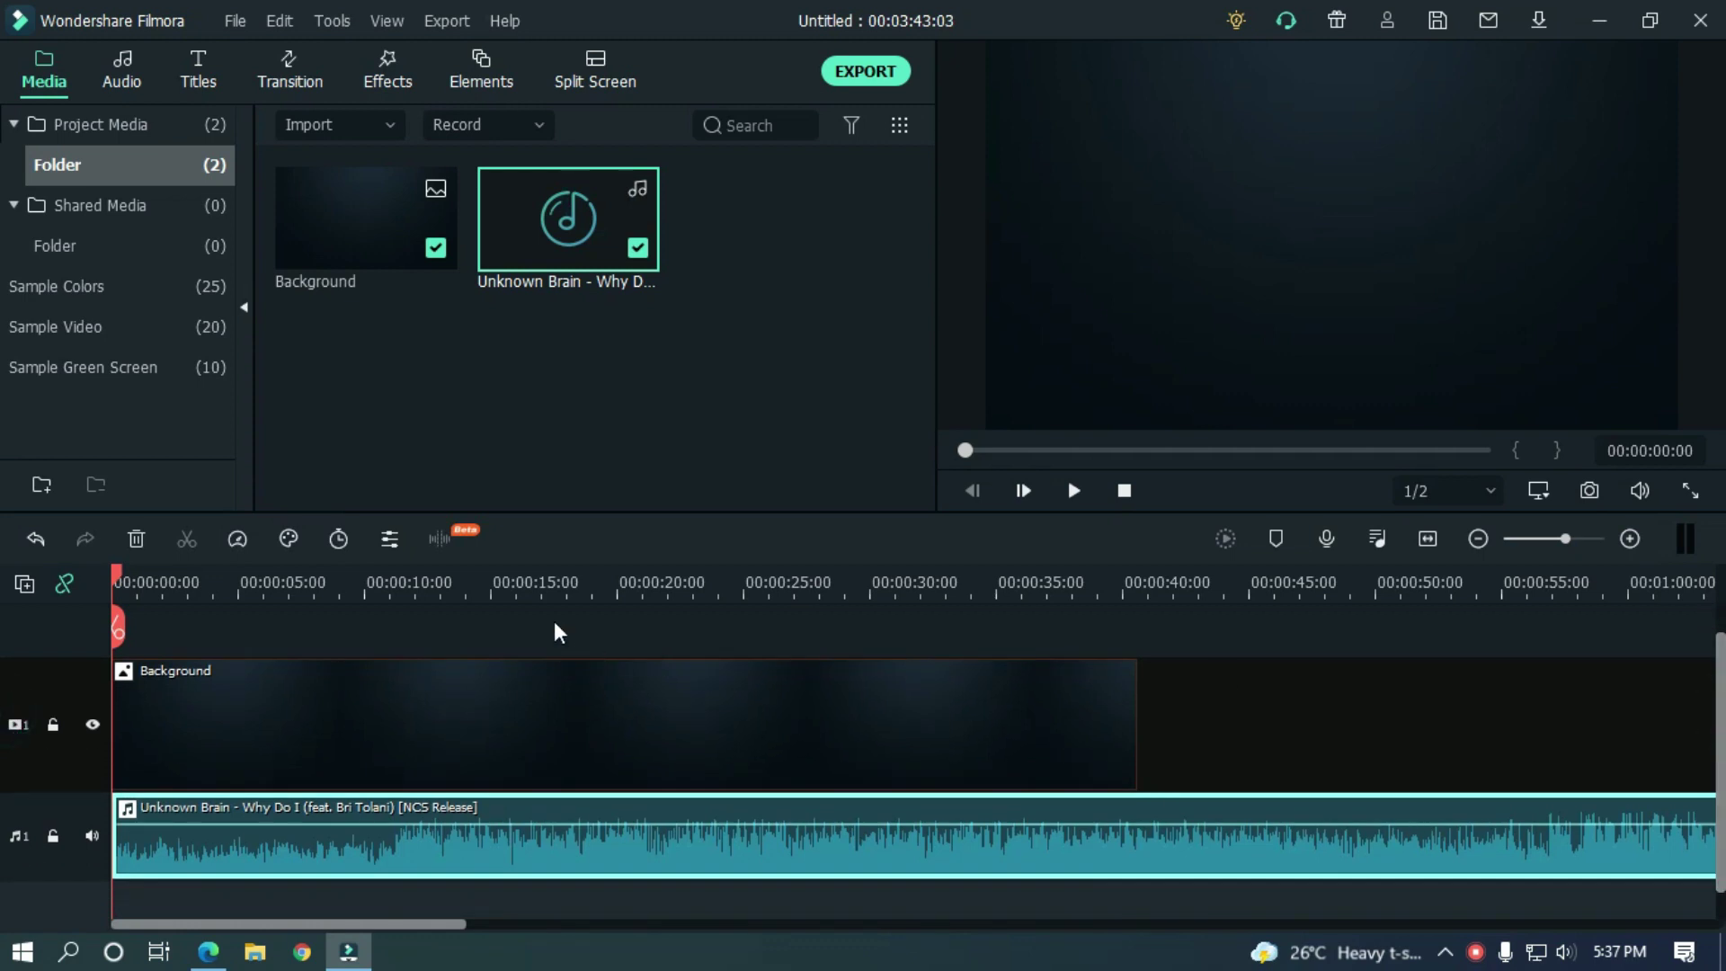
# Play back the song to find where the karaoke part starts and park the playhead at 00:00:11:06
pyautogui.moveTo(390, 587); pyautogui.dragTo(618, 561)
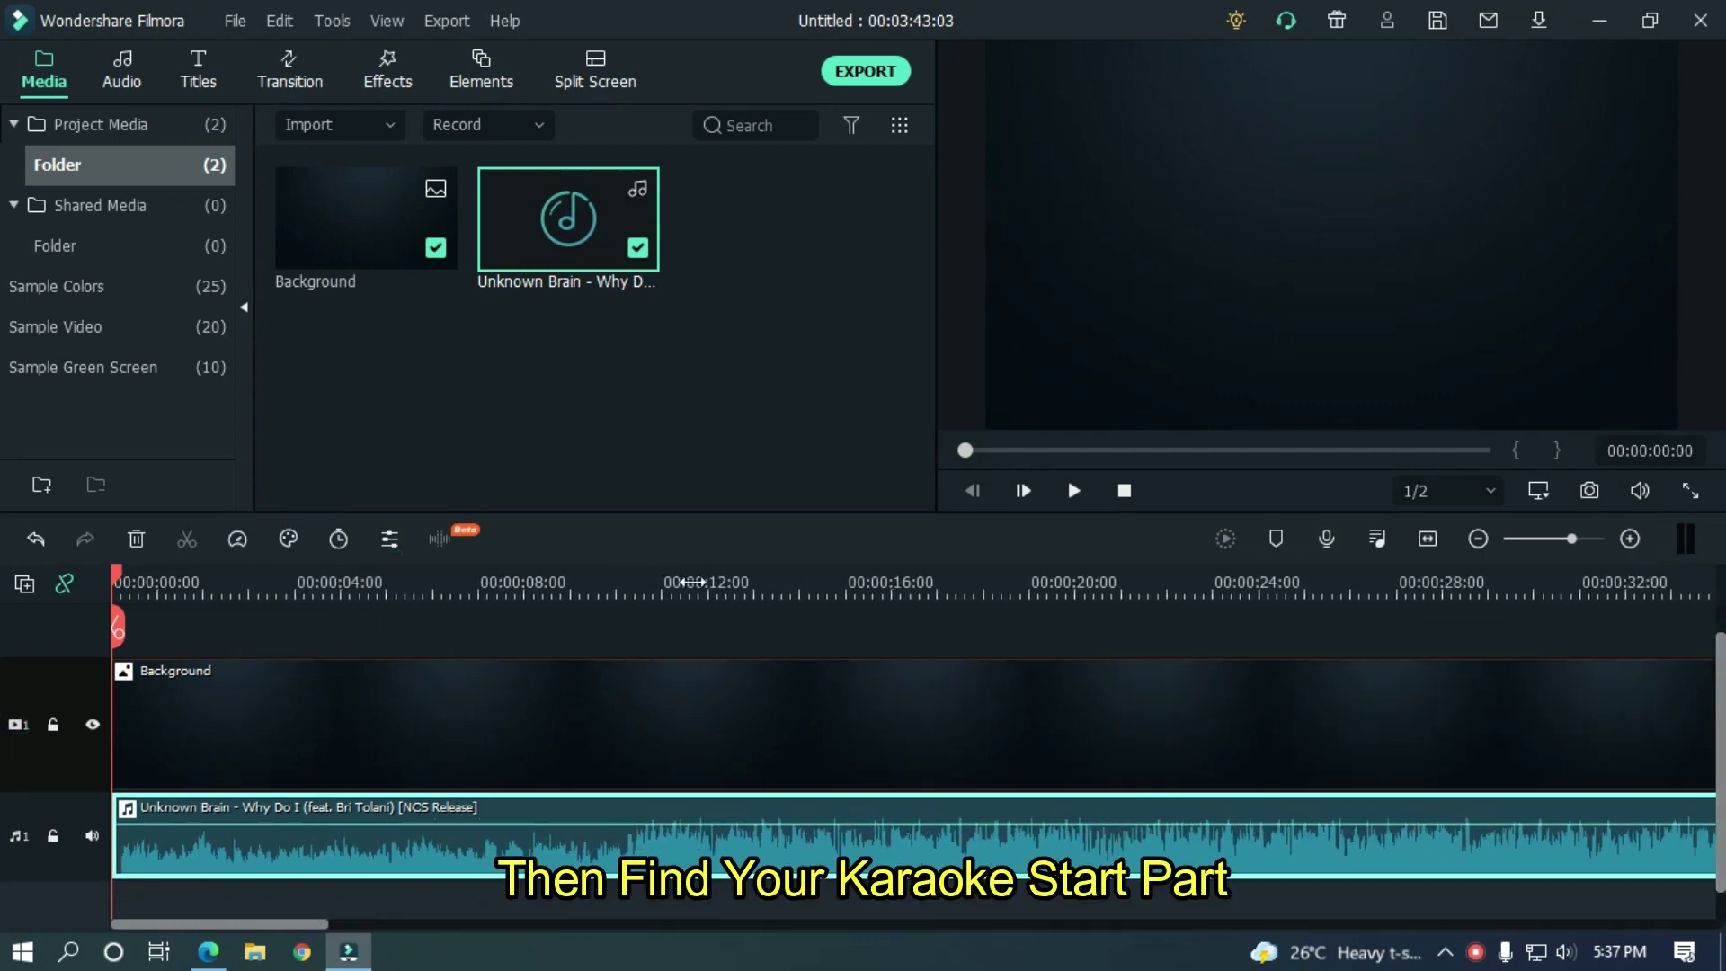
pyautogui.press('space')
pyautogui.click(798, 621)
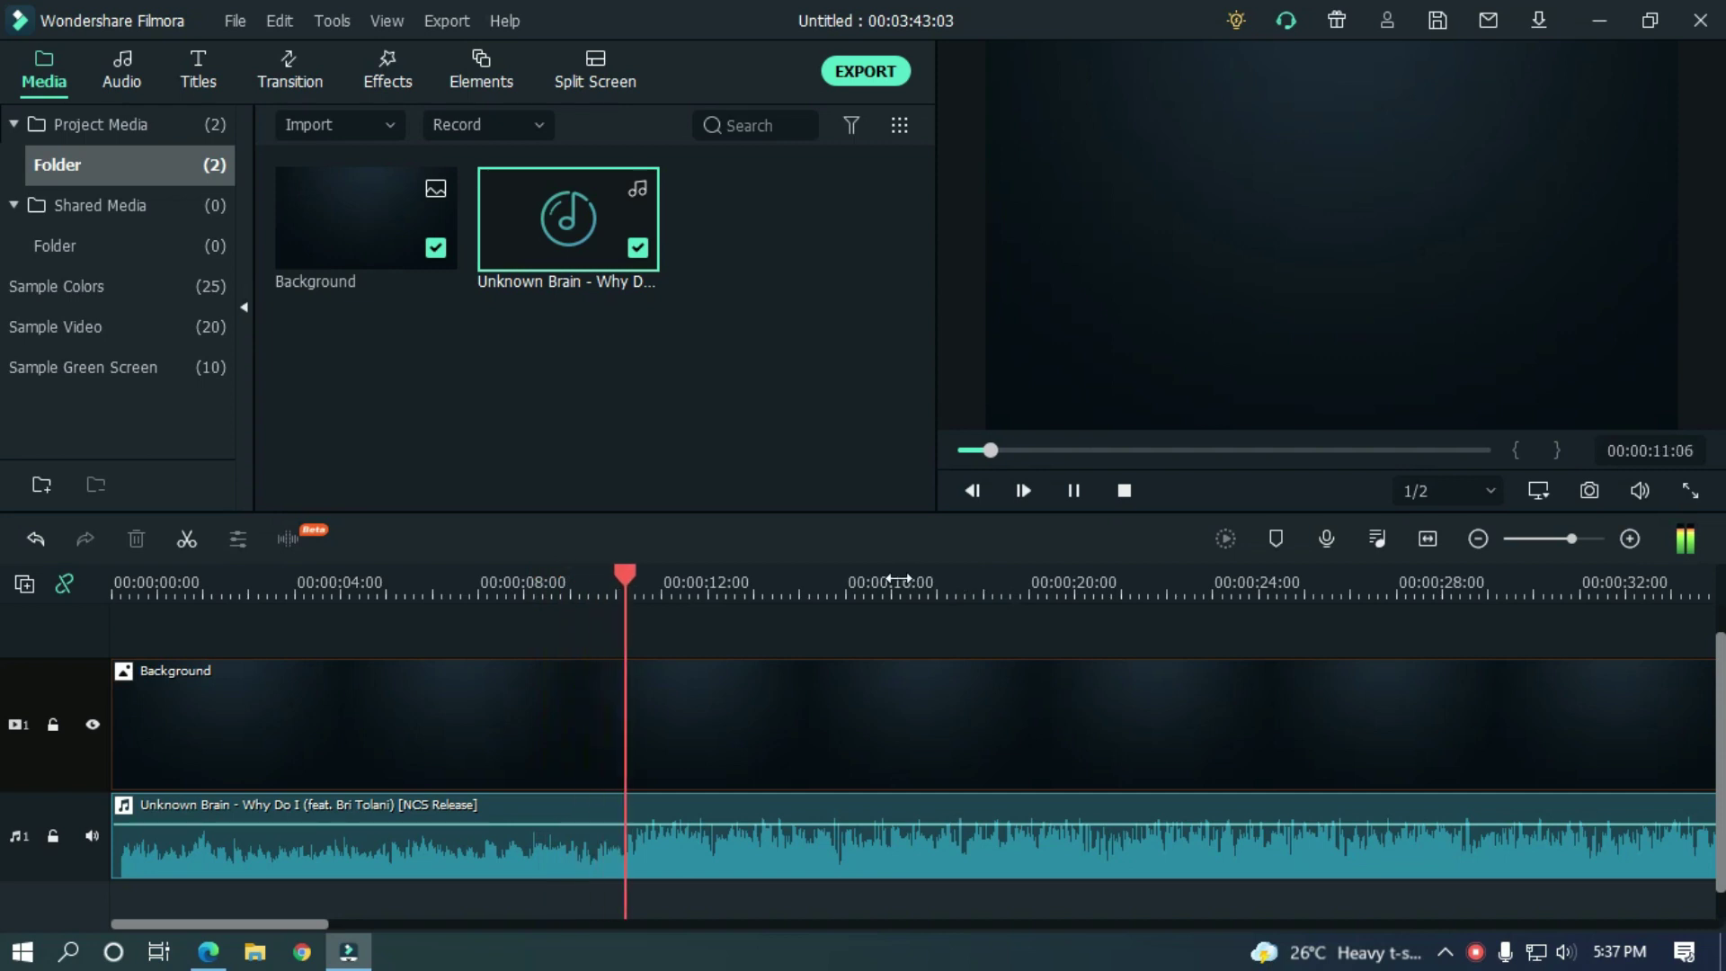
pyautogui.moveTo(669, 584); pyautogui.dragTo(629, 586)
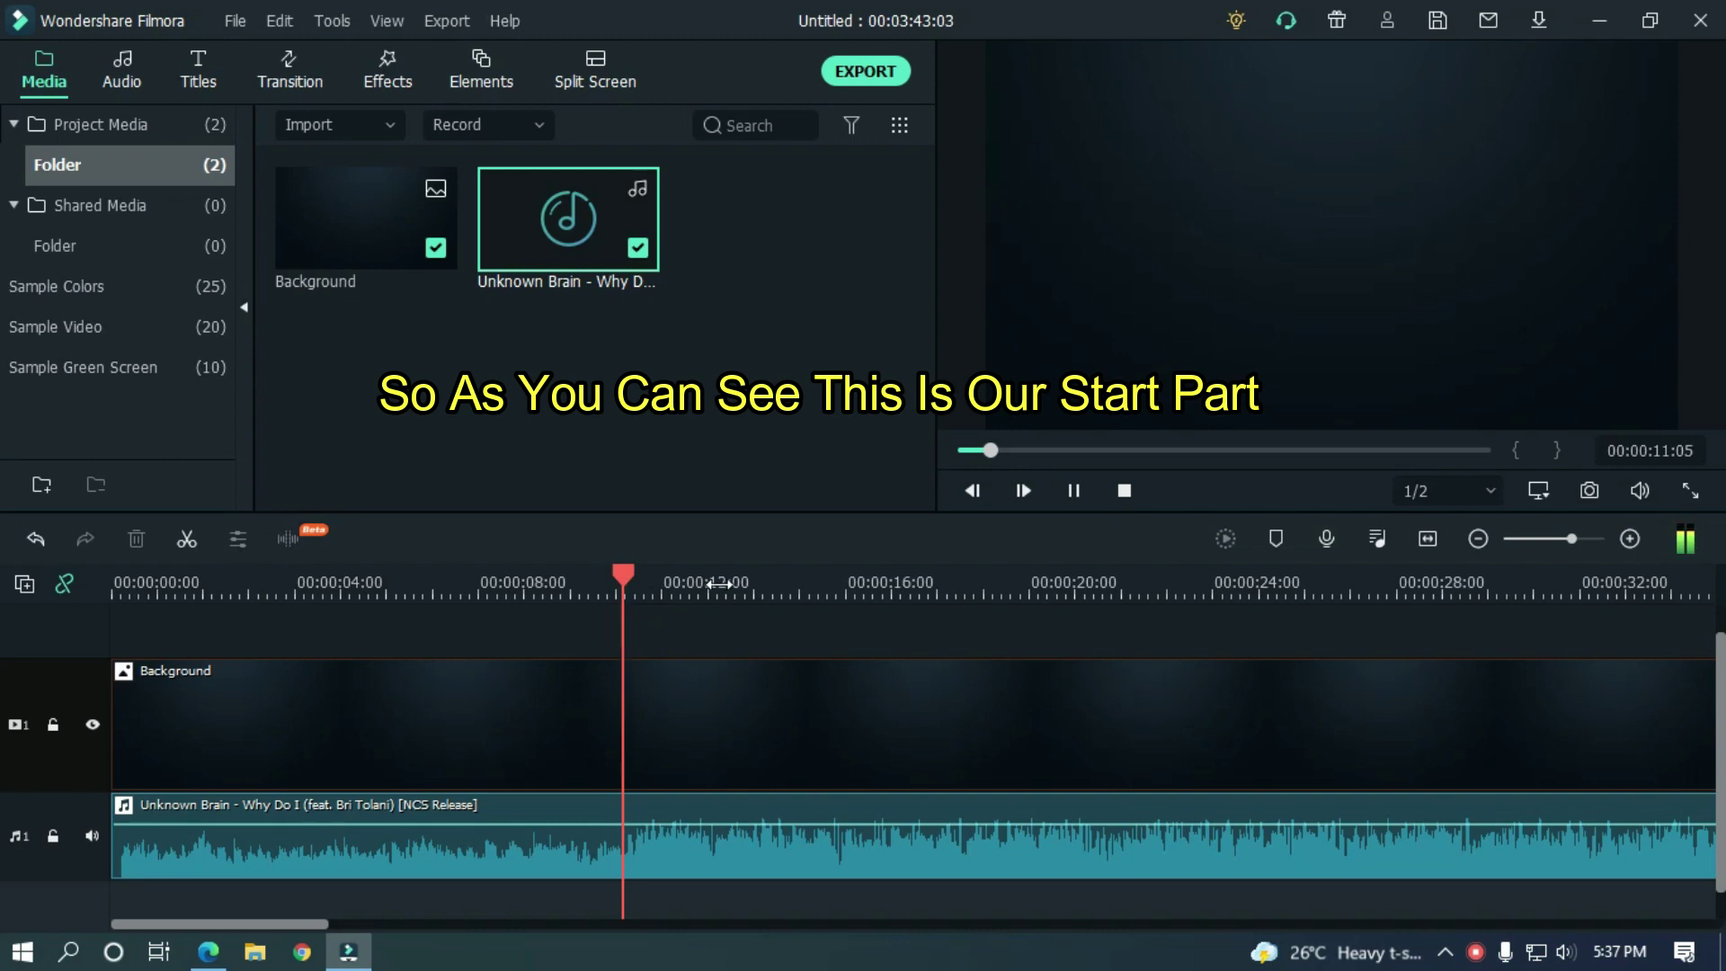
pyautogui.press('space')
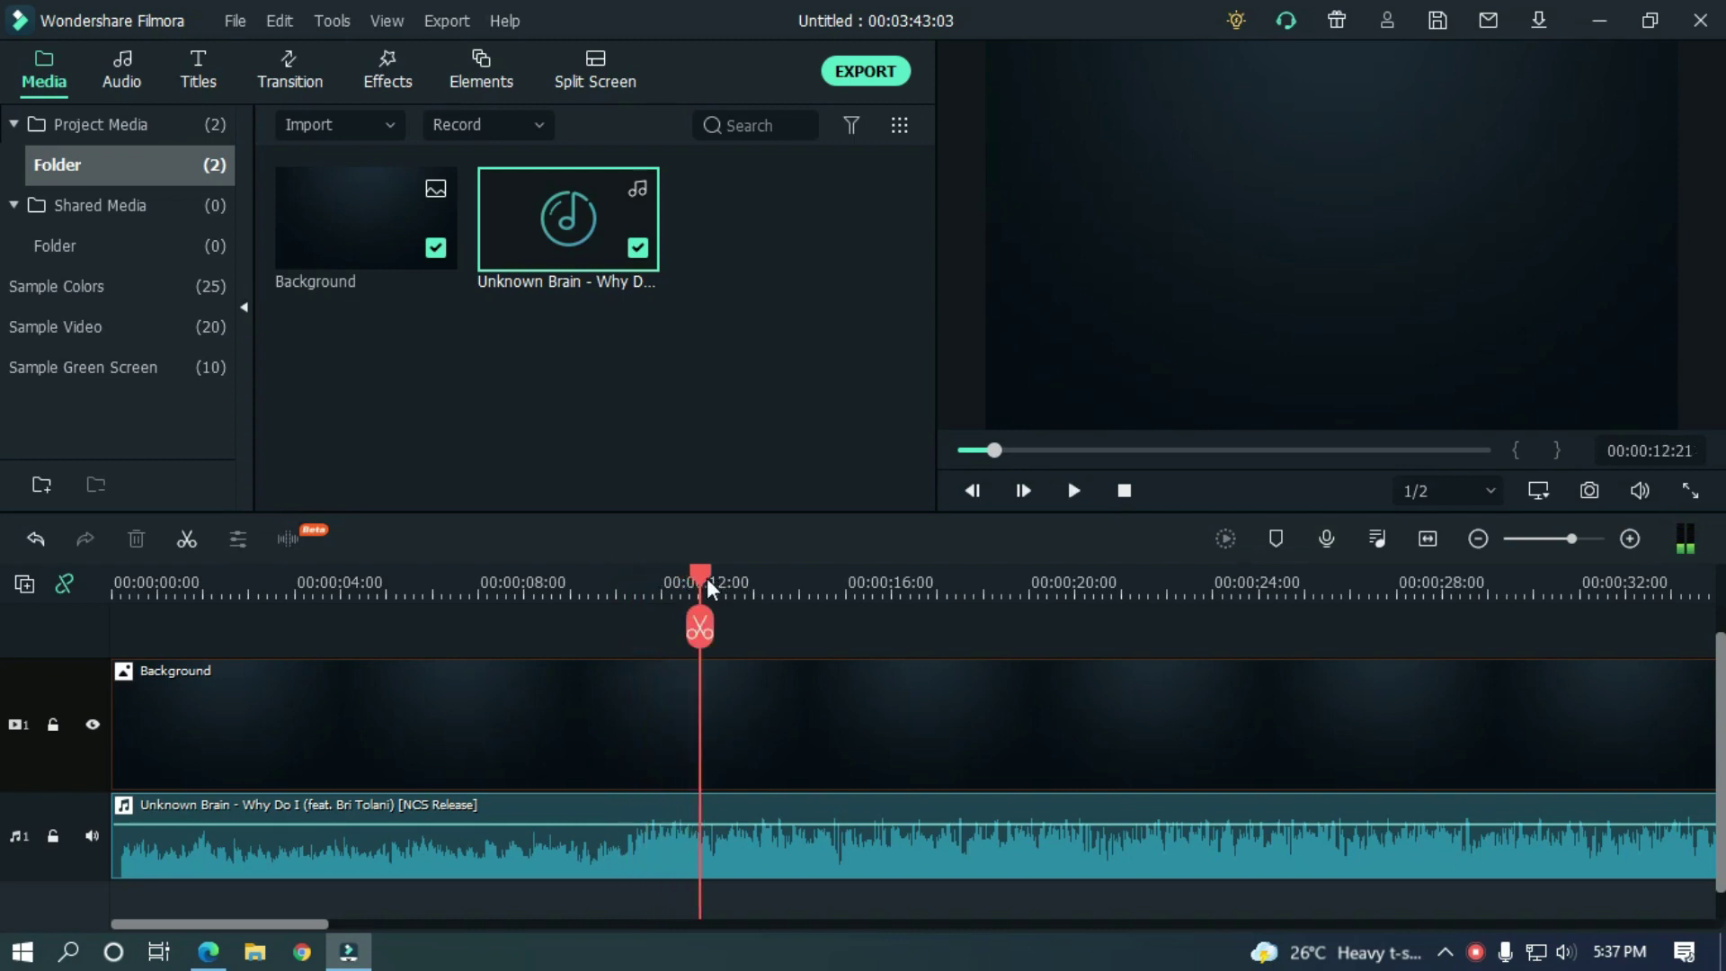
pyautogui.moveTo(652, 592); pyautogui.dragTo(875, 571)
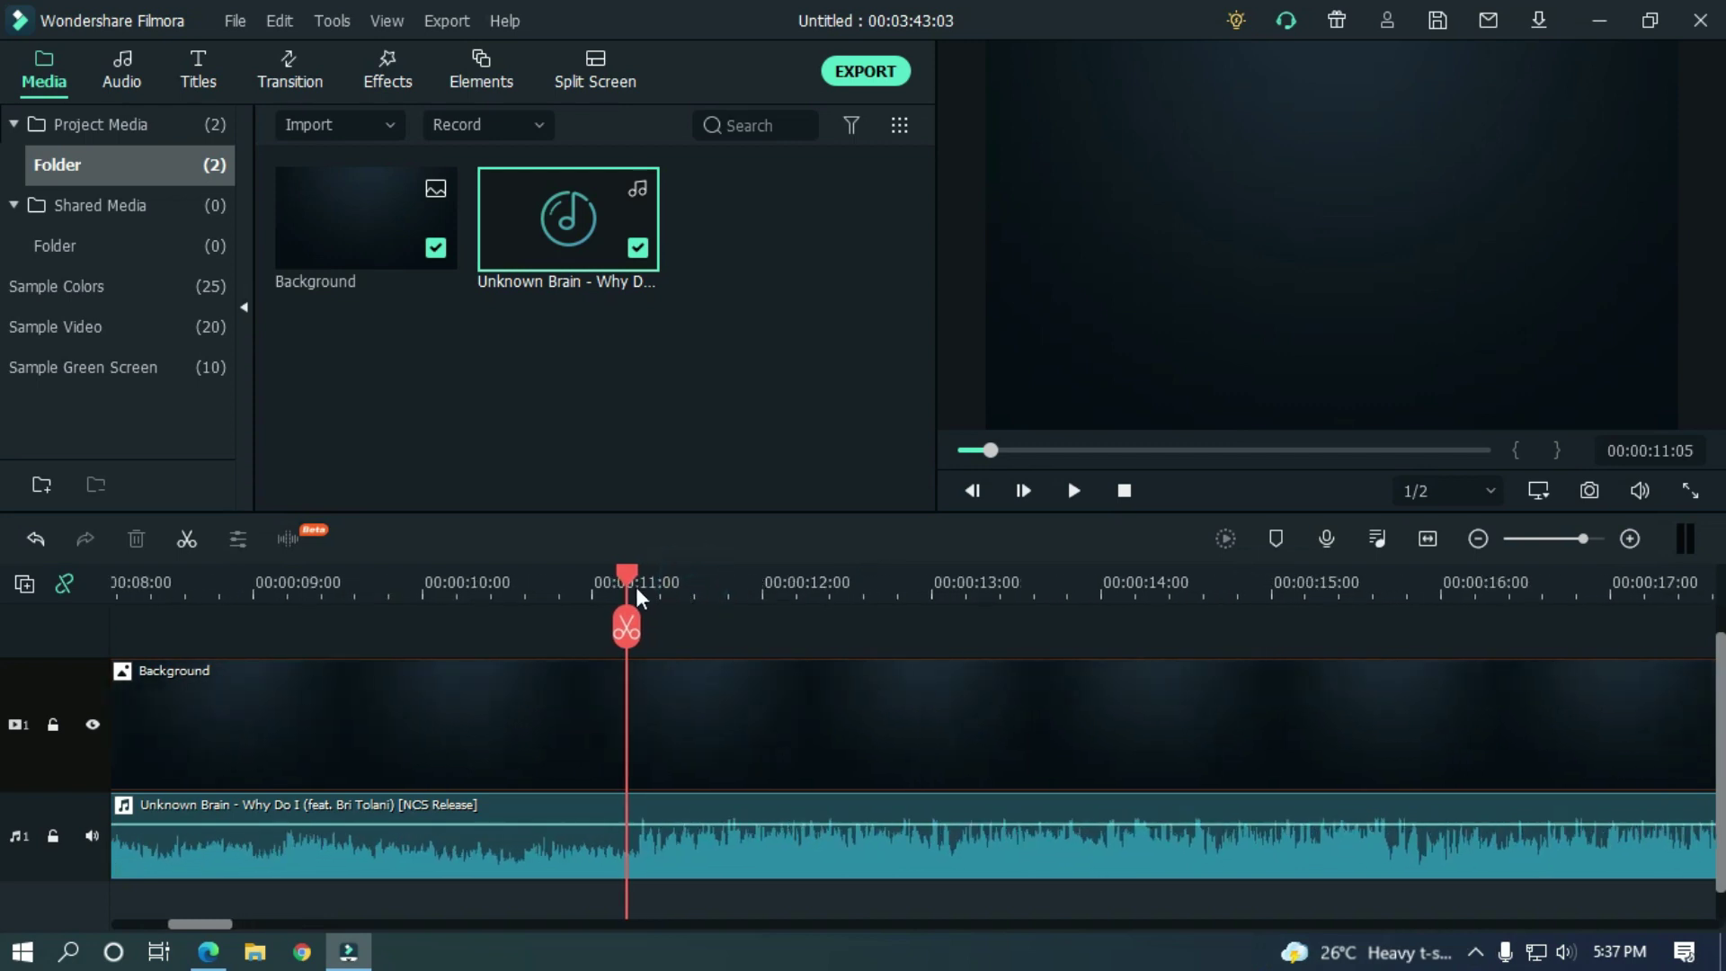
pyautogui.press('space')
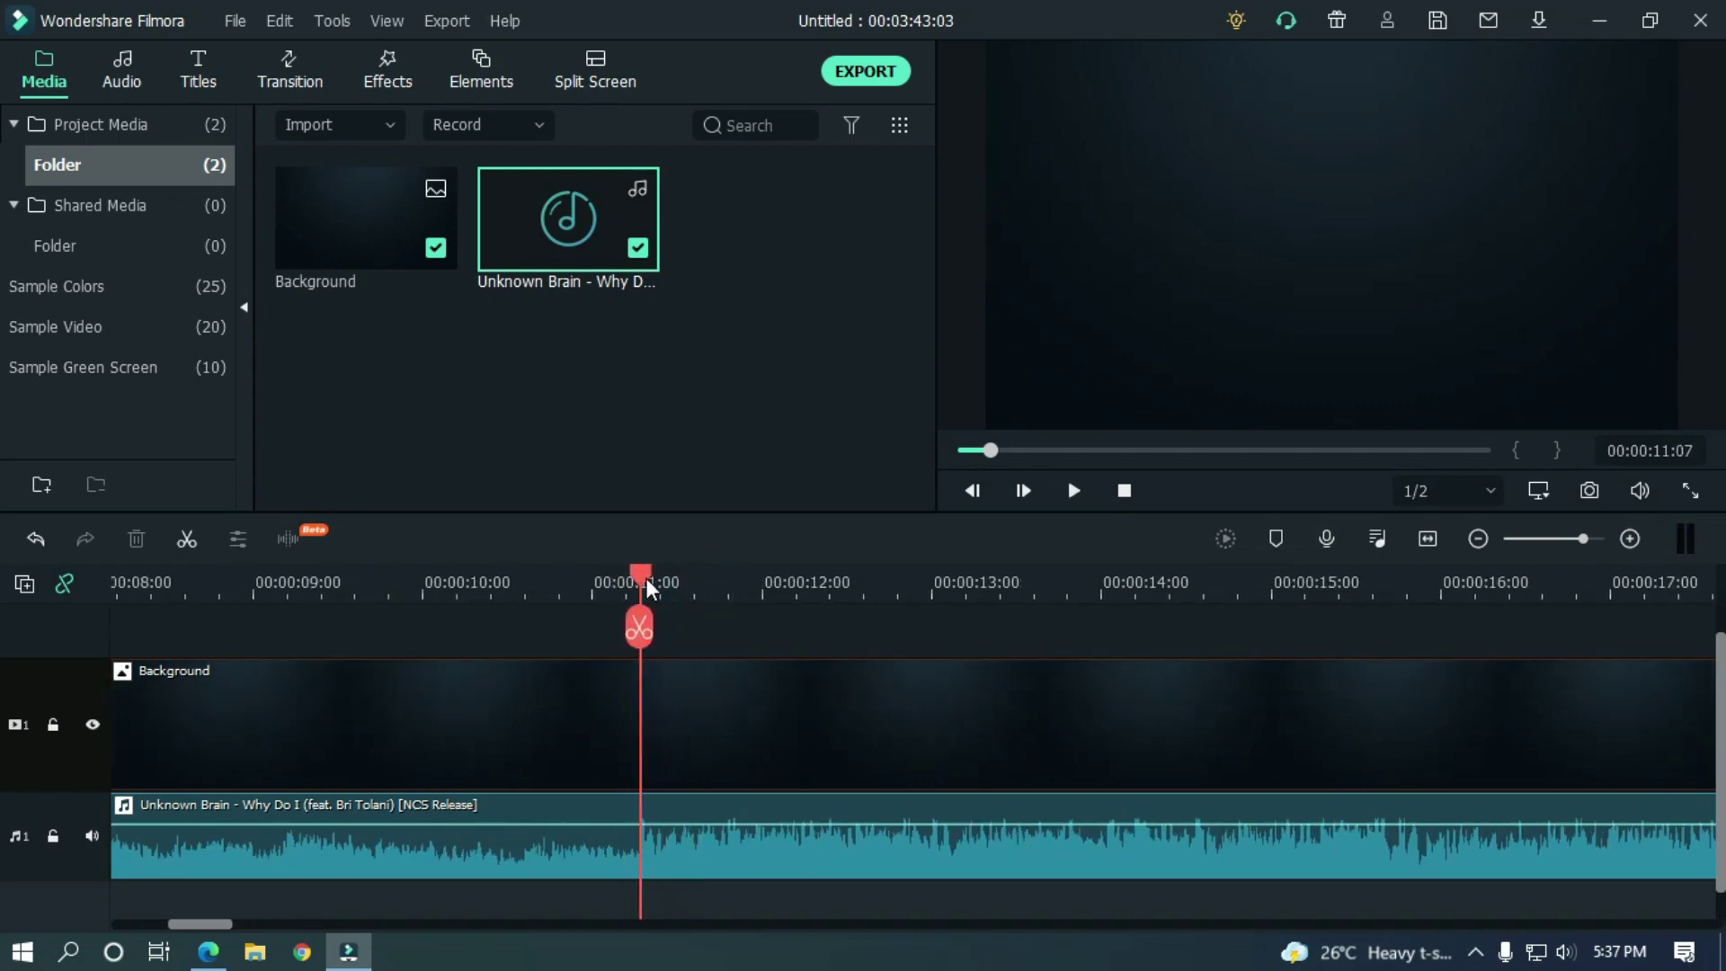
pyautogui.press('Left')
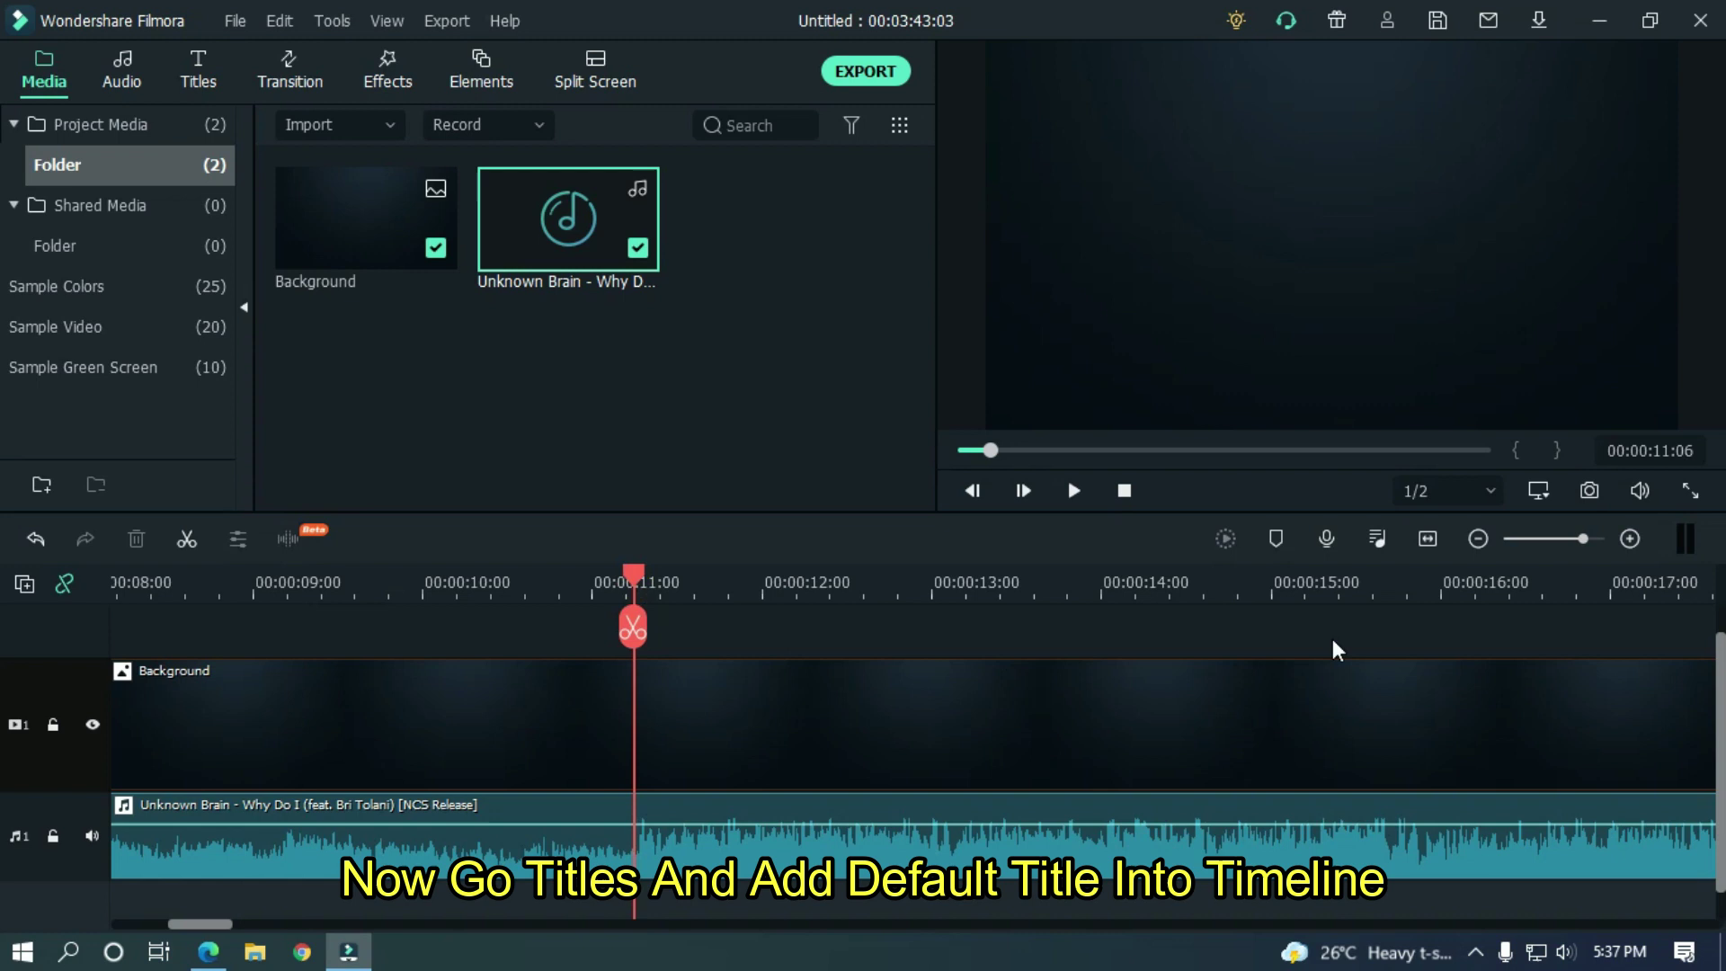
# Add the Default Title to video track 2, starting at the playhead
pyautogui.moveTo(1721, 690); pyautogui.dragTo(1721, 629)
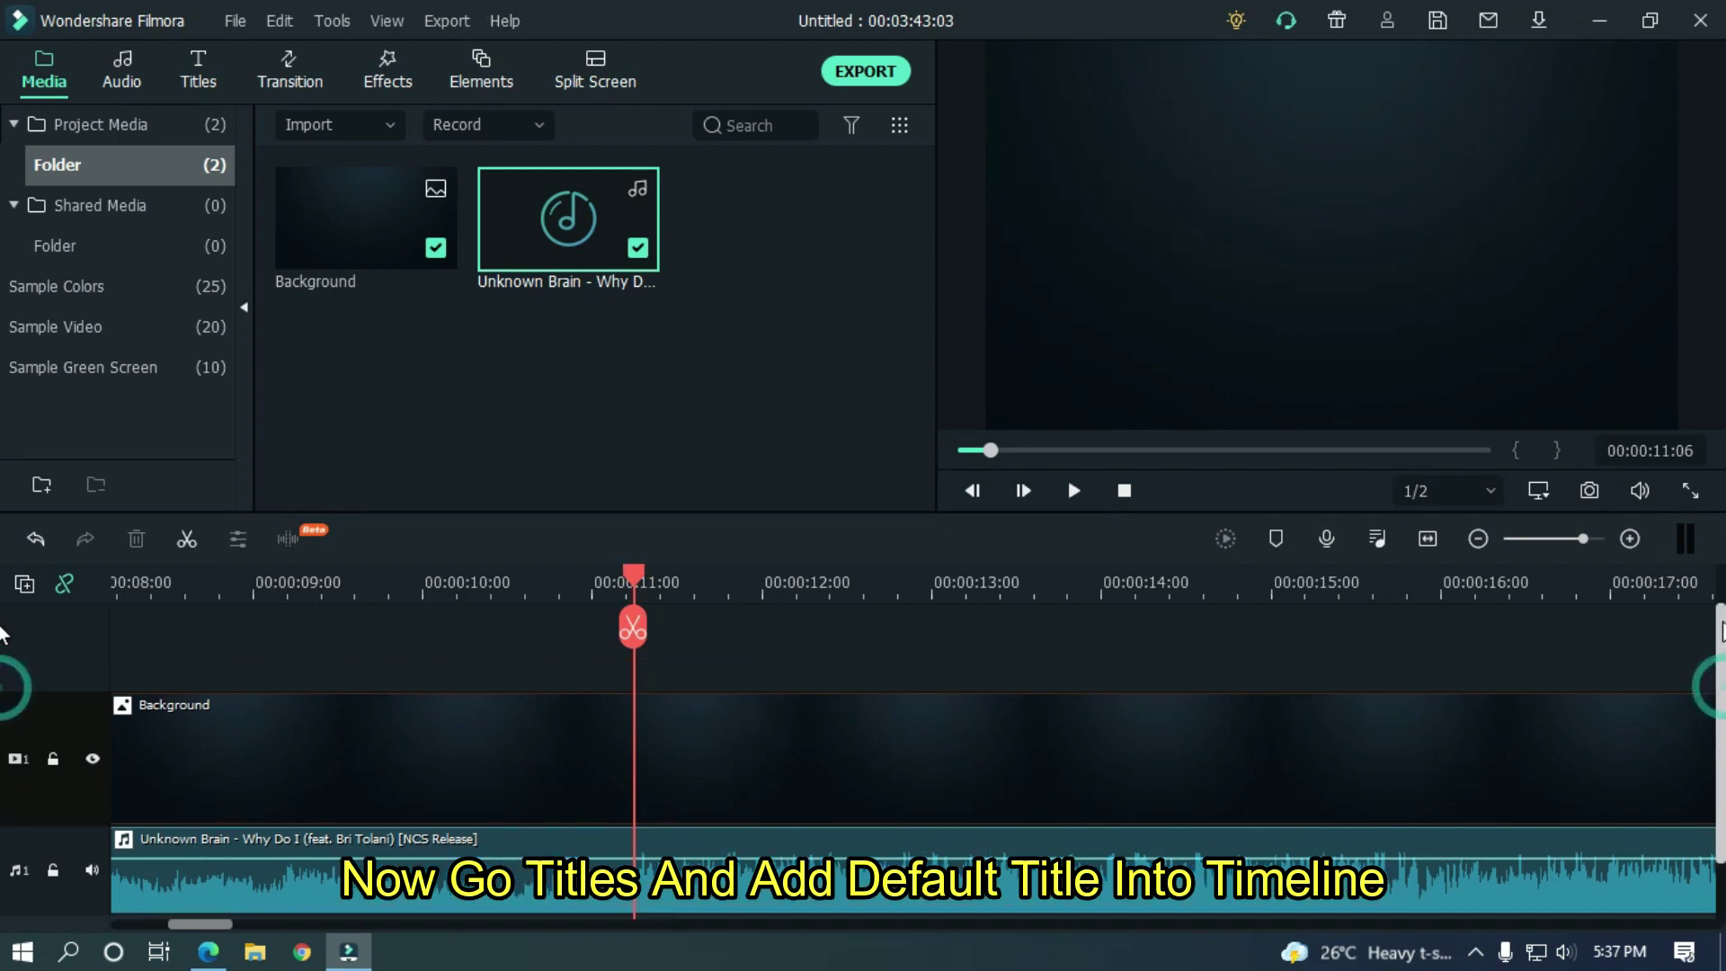
pyautogui.click(203, 81)
pyautogui.moveTo(378, 227)
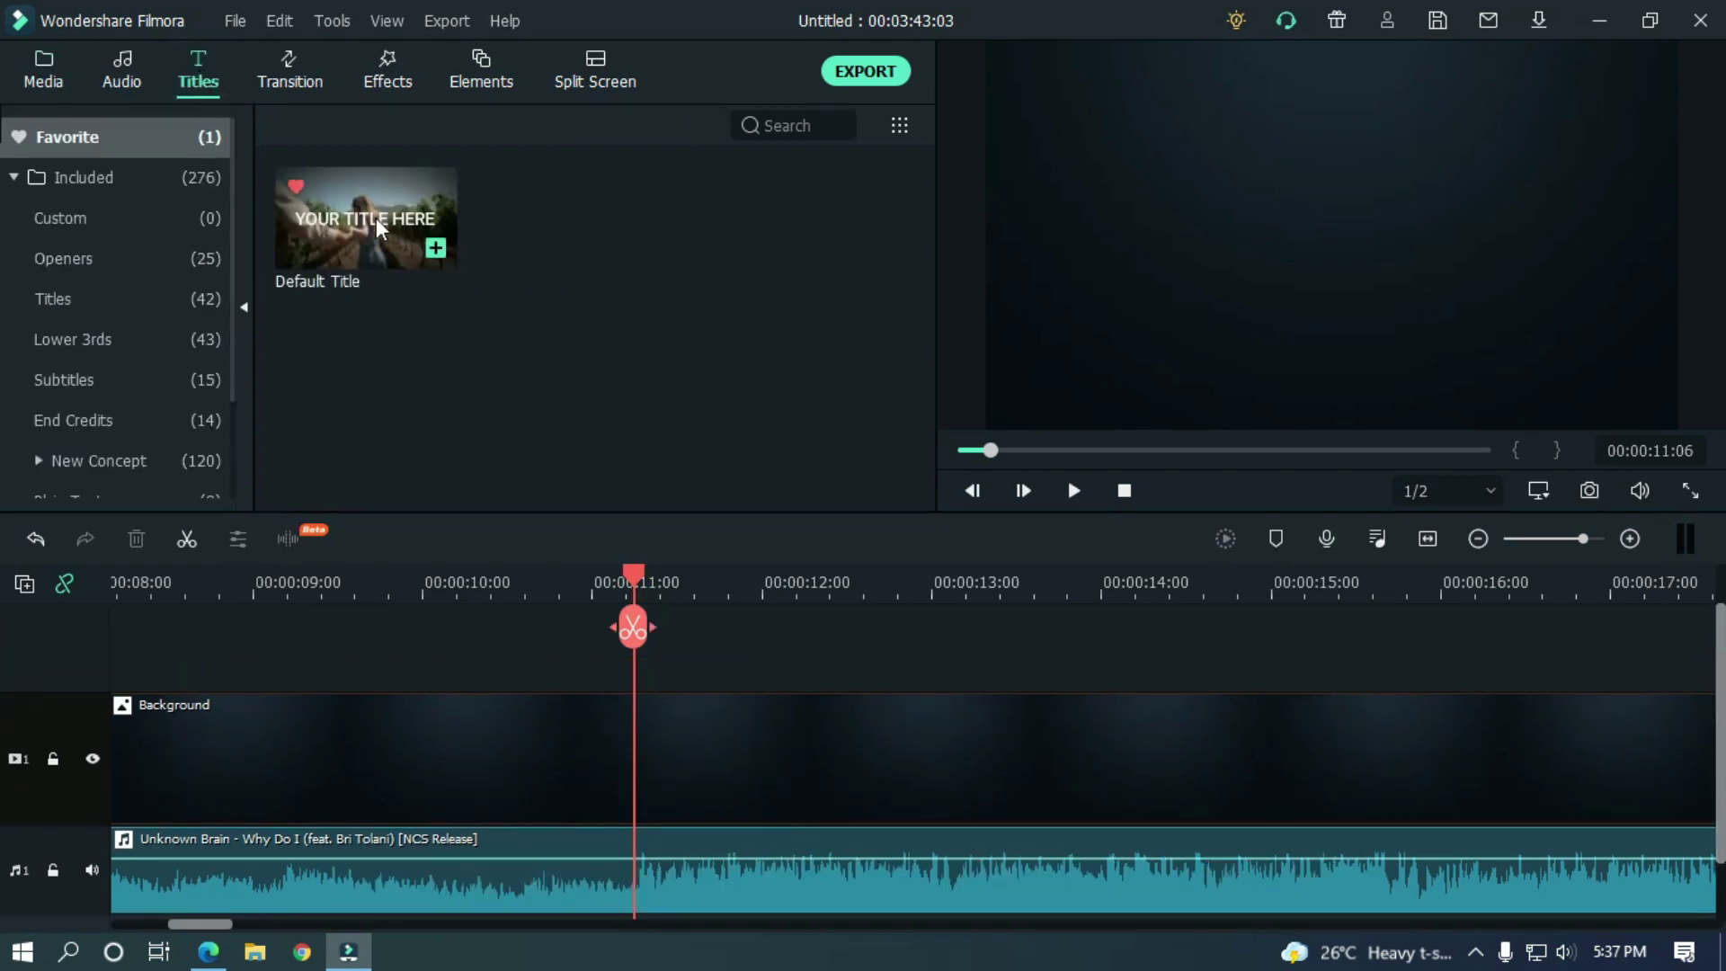
pyautogui.moveTo(371, 213); pyautogui.dragTo(634, 641)
pyautogui.moveTo(1225, 584); pyautogui.dragTo(986, 567)
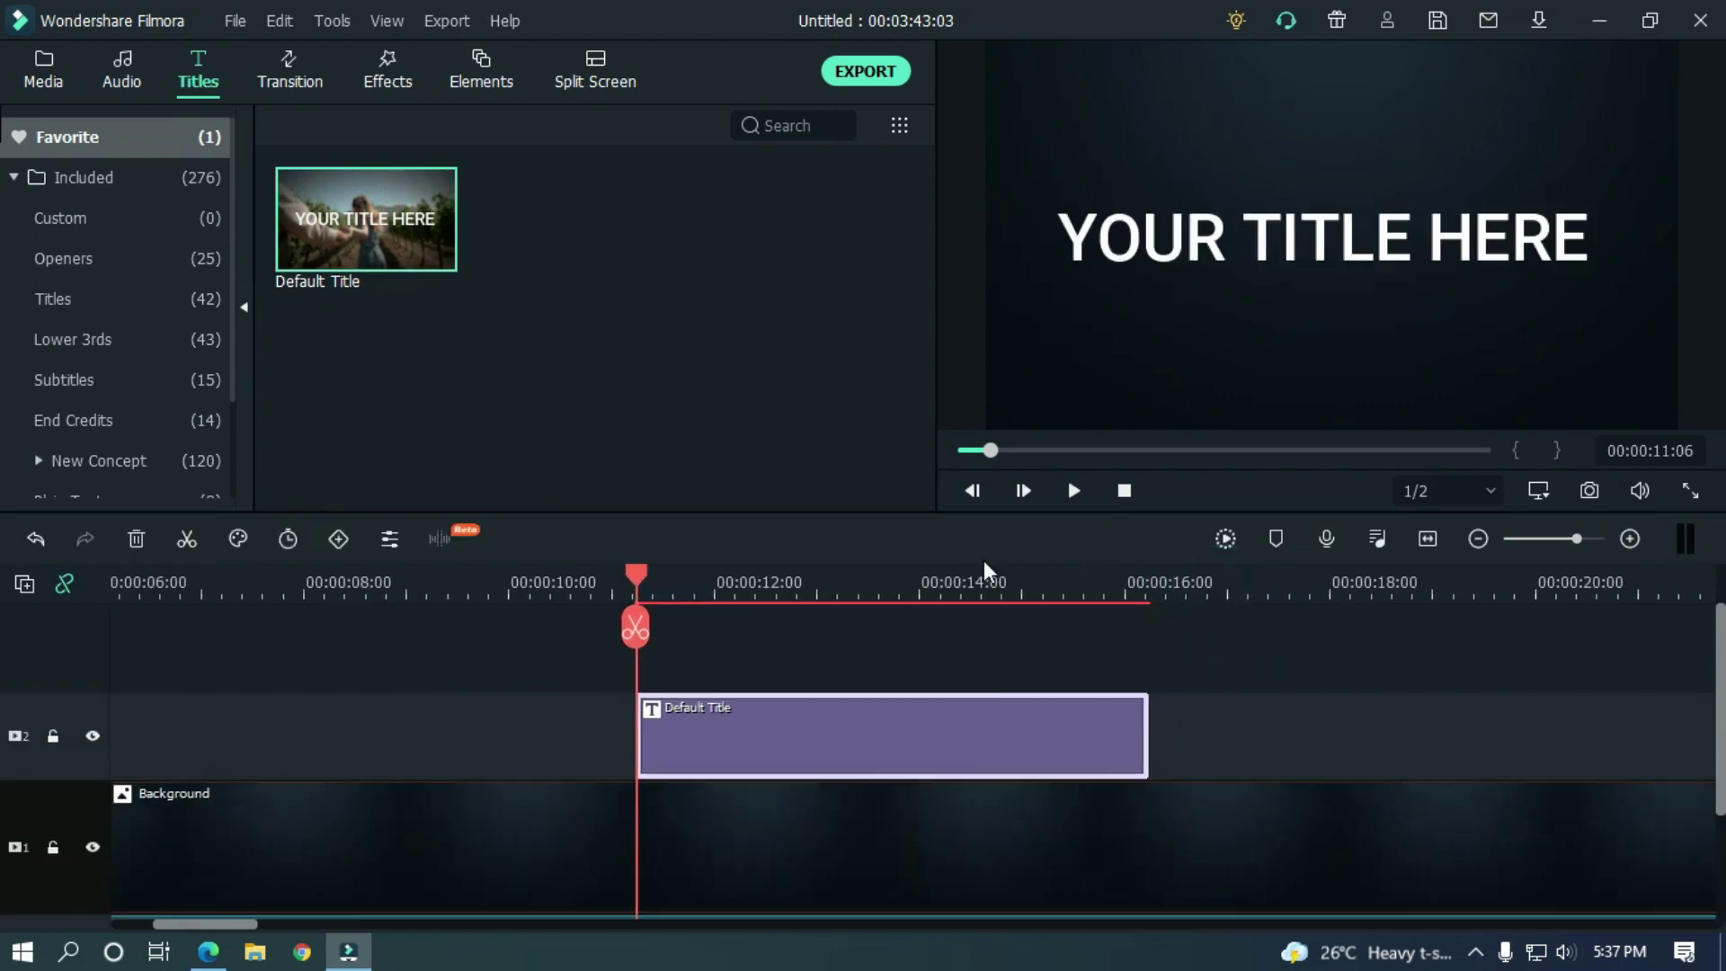
pyautogui.scroll(-2, 9, 710)
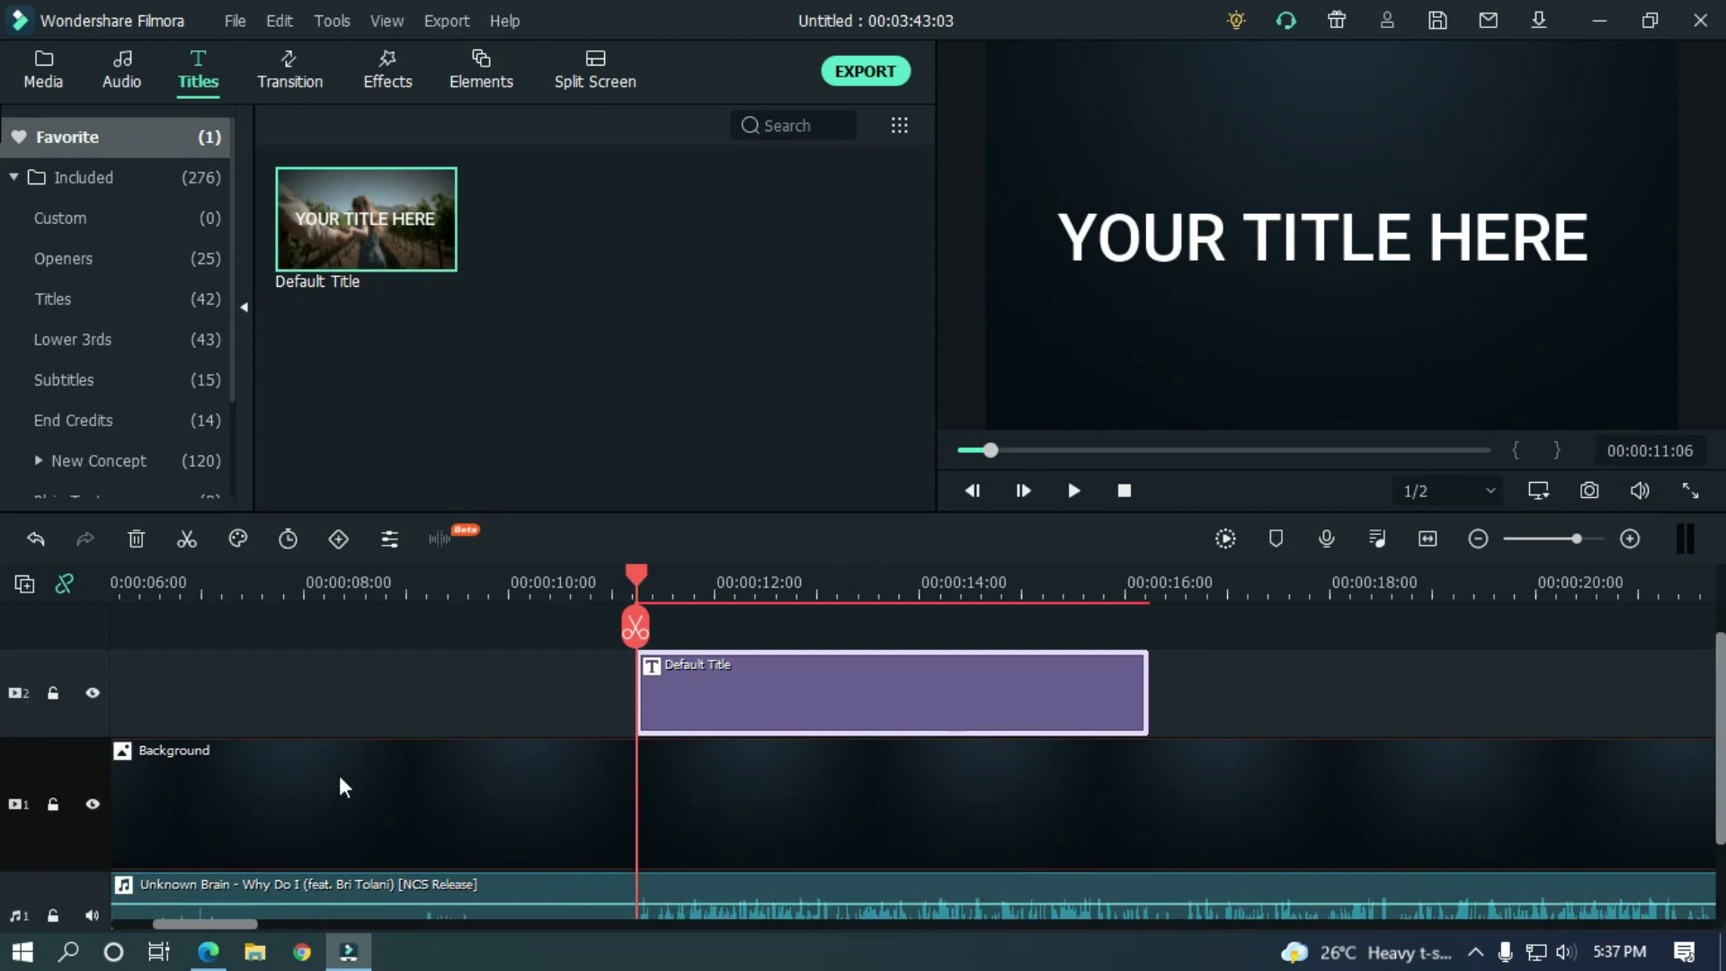
# Switch to the Edge browser, search Google for "why do i lyrics" and look through the song's lyrics
pyautogui.click(205, 953)
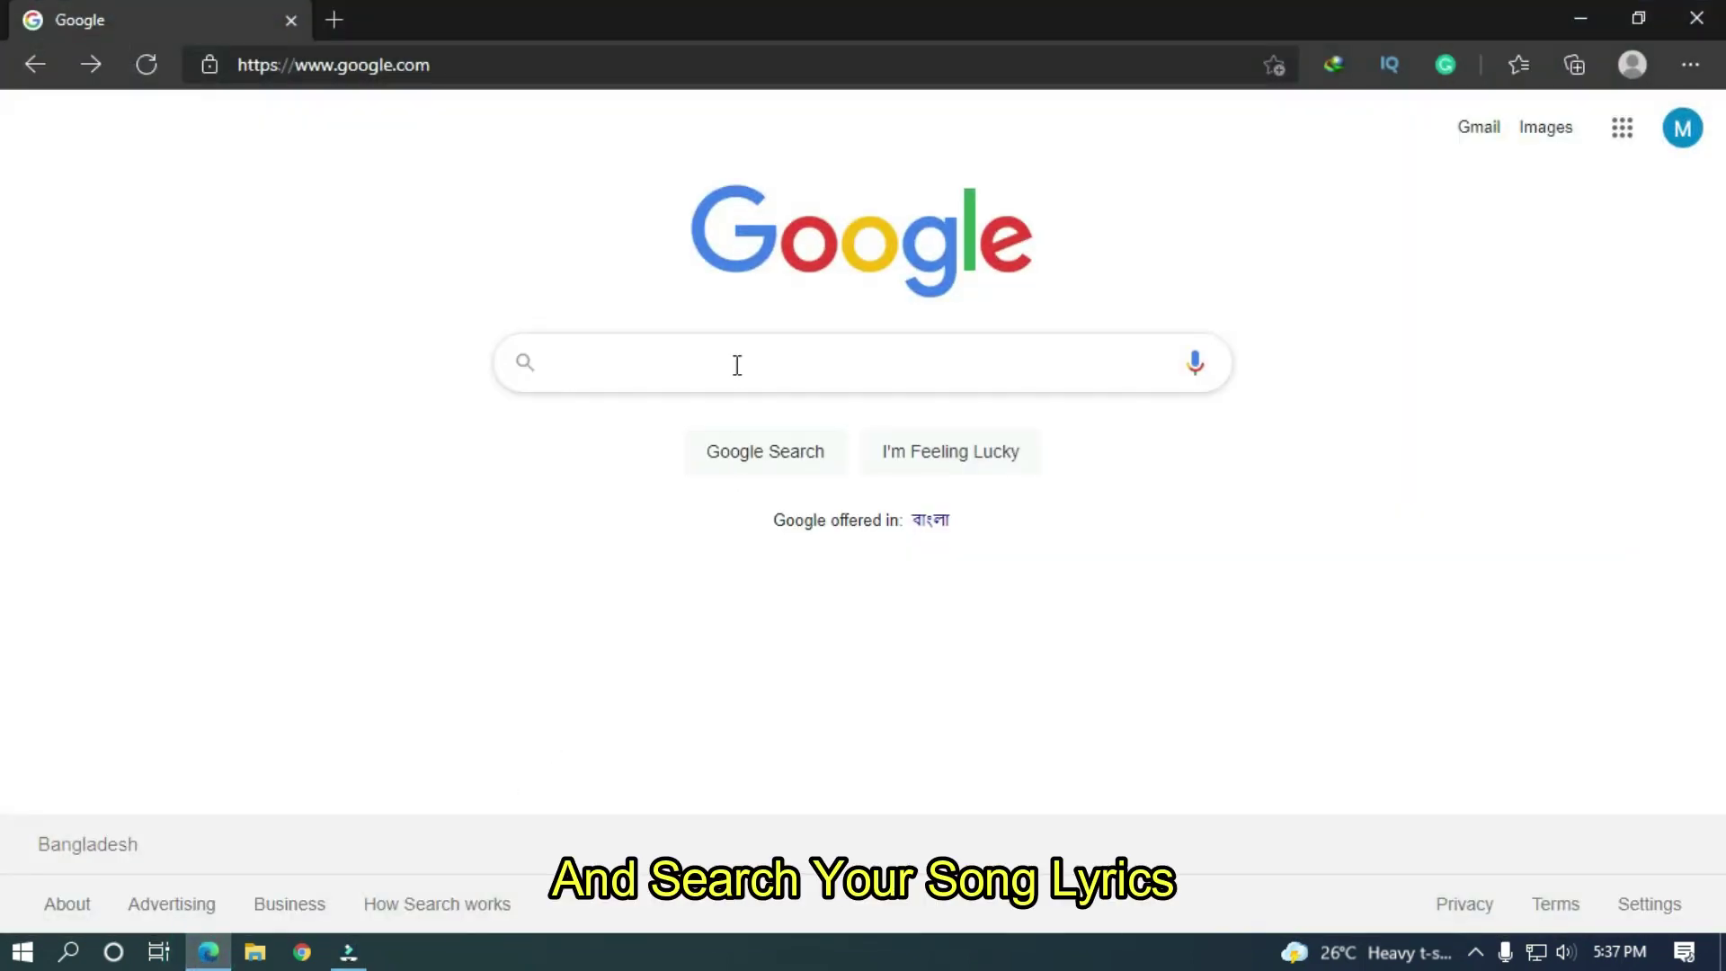
pyautogui.click(737, 365)
pyautogui.write('wh')
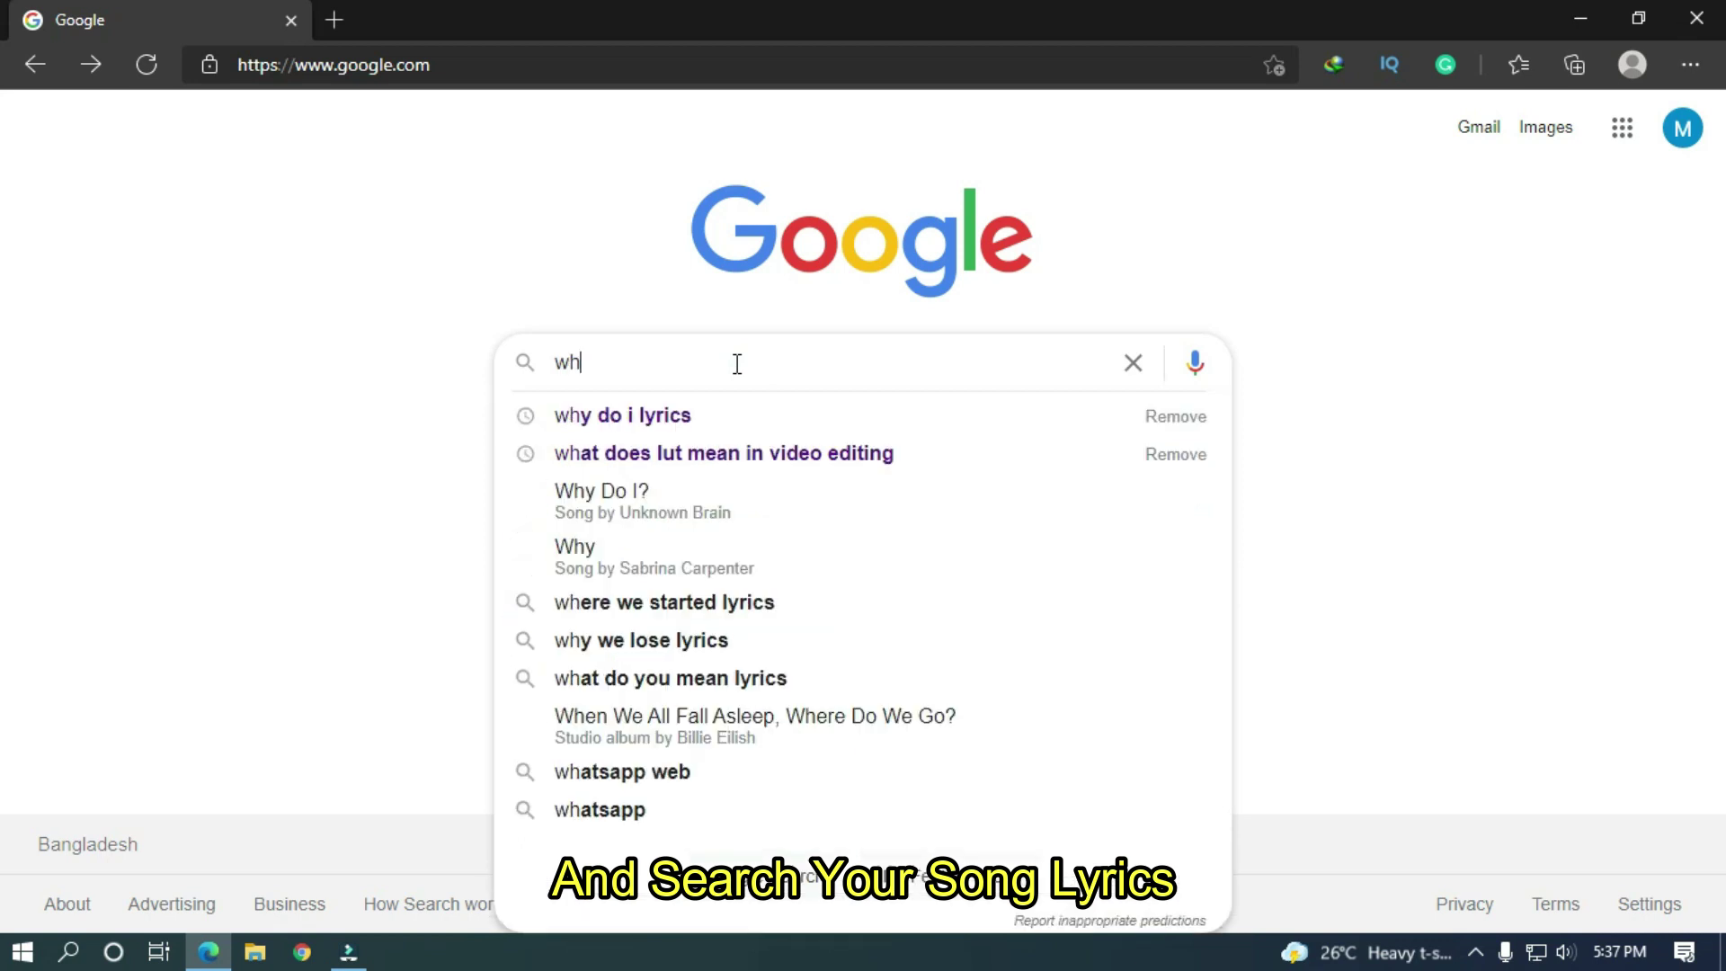
pyautogui.write('y do i')
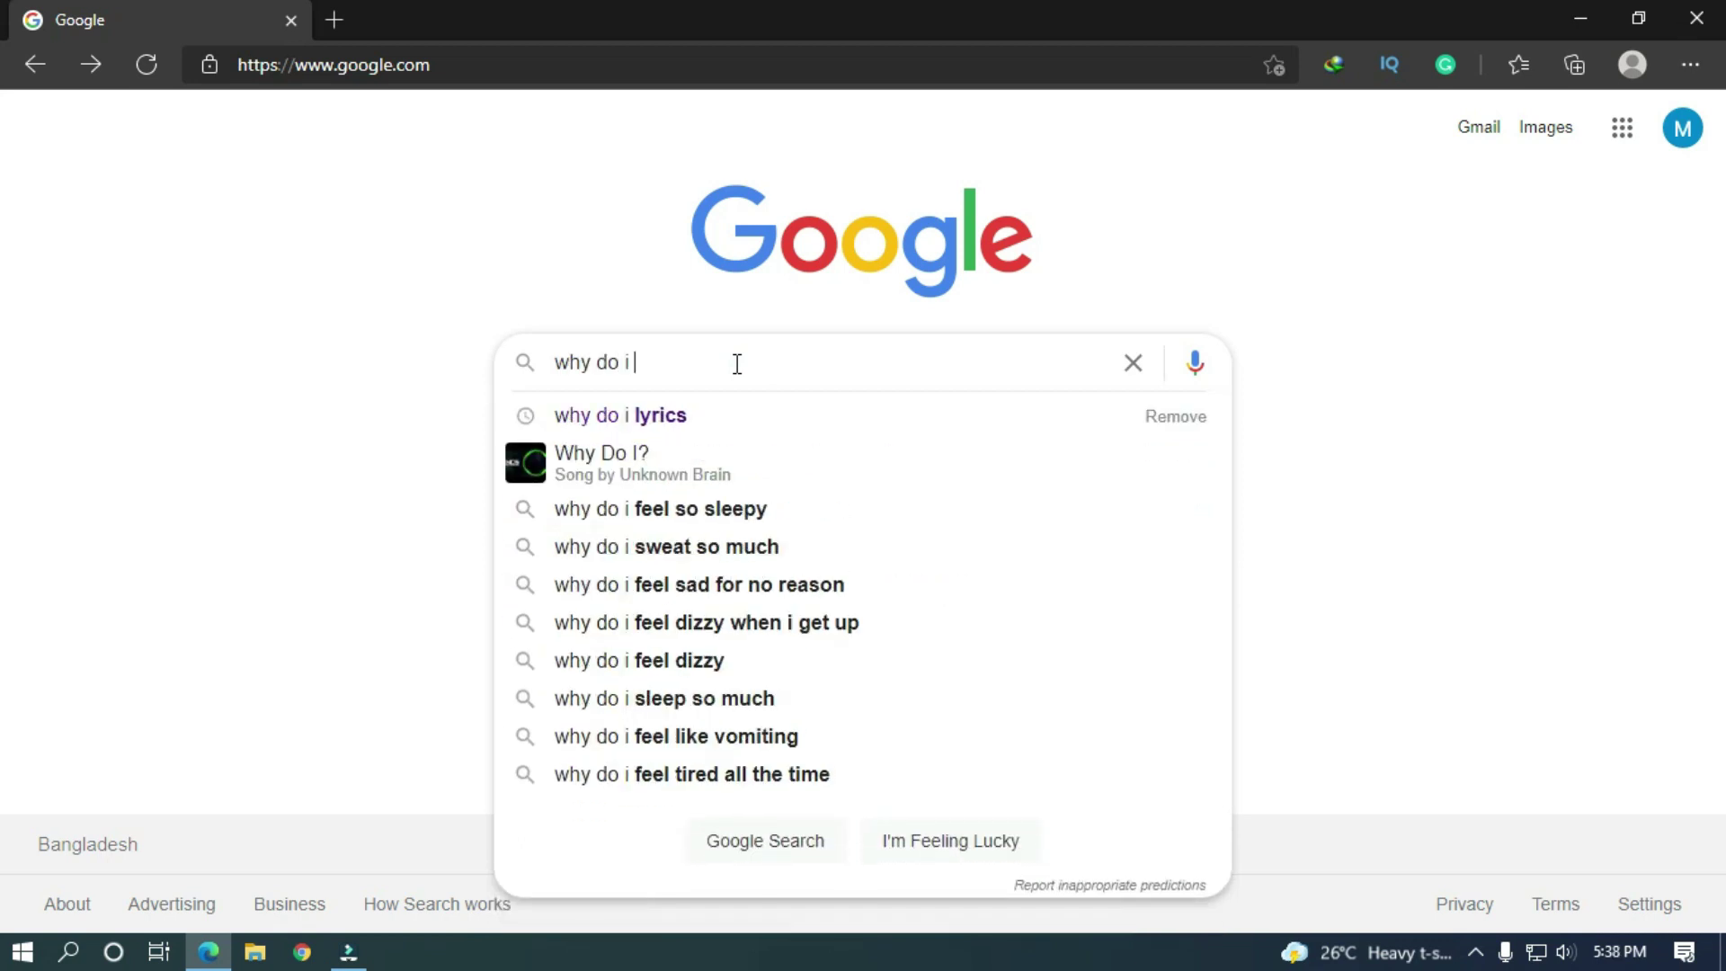
pyautogui.click(669, 429)
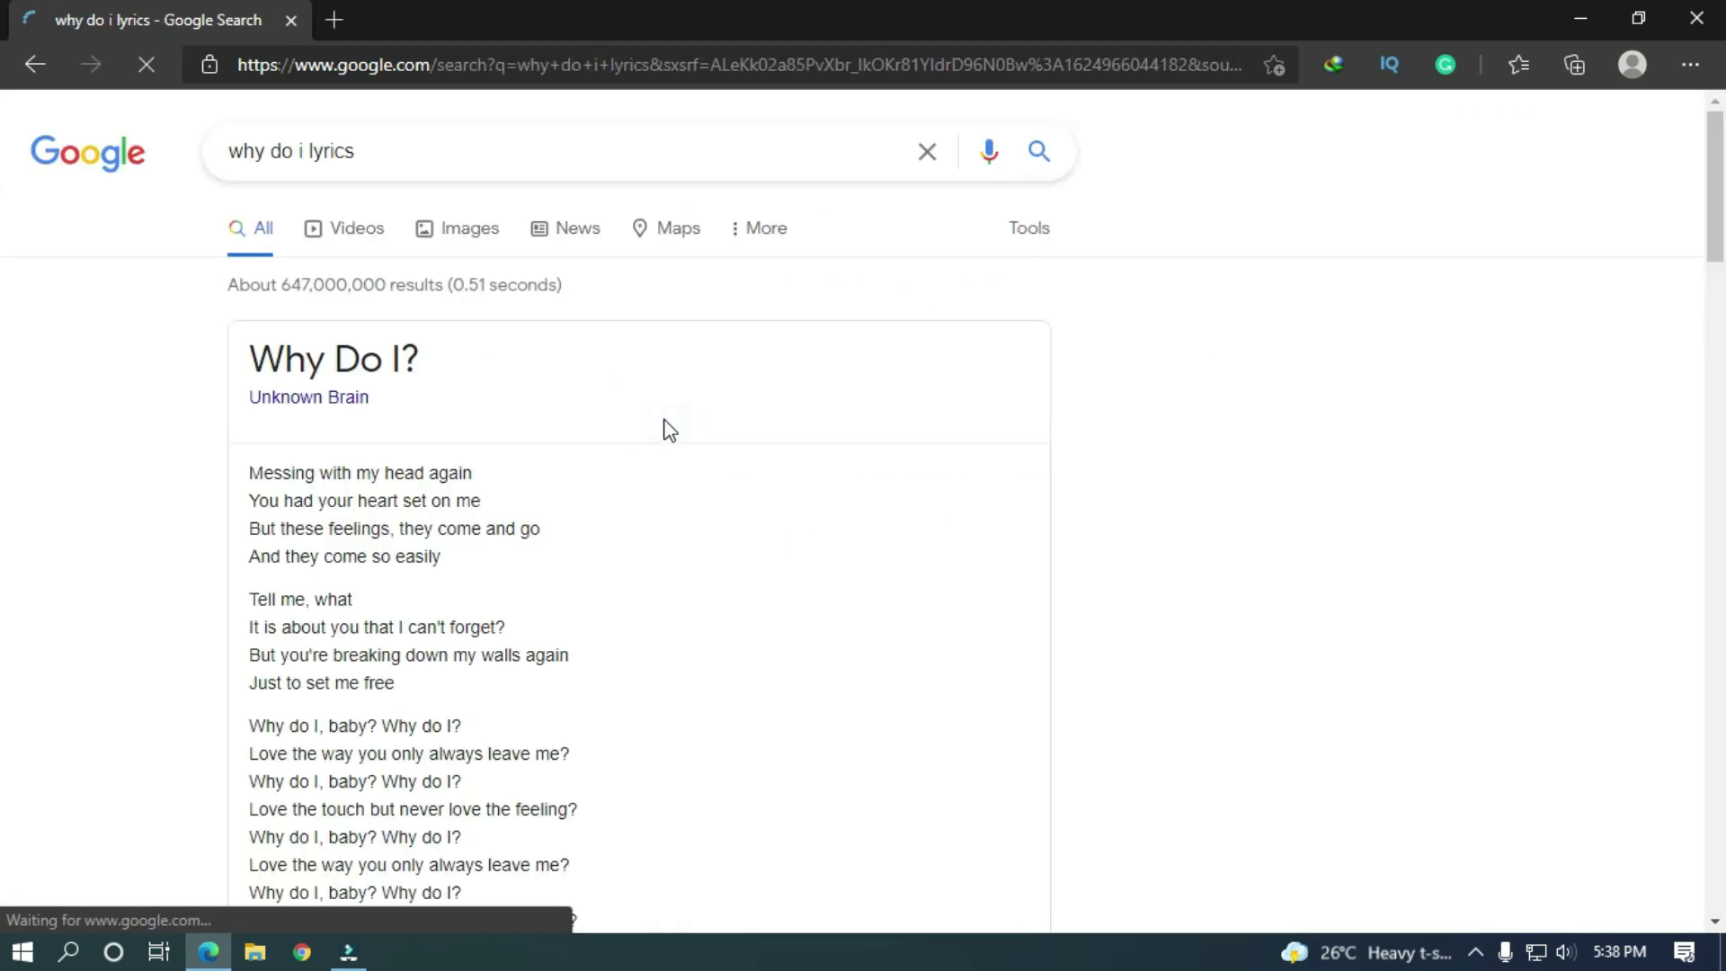
pyautogui.scroll(-8, 5, 224)
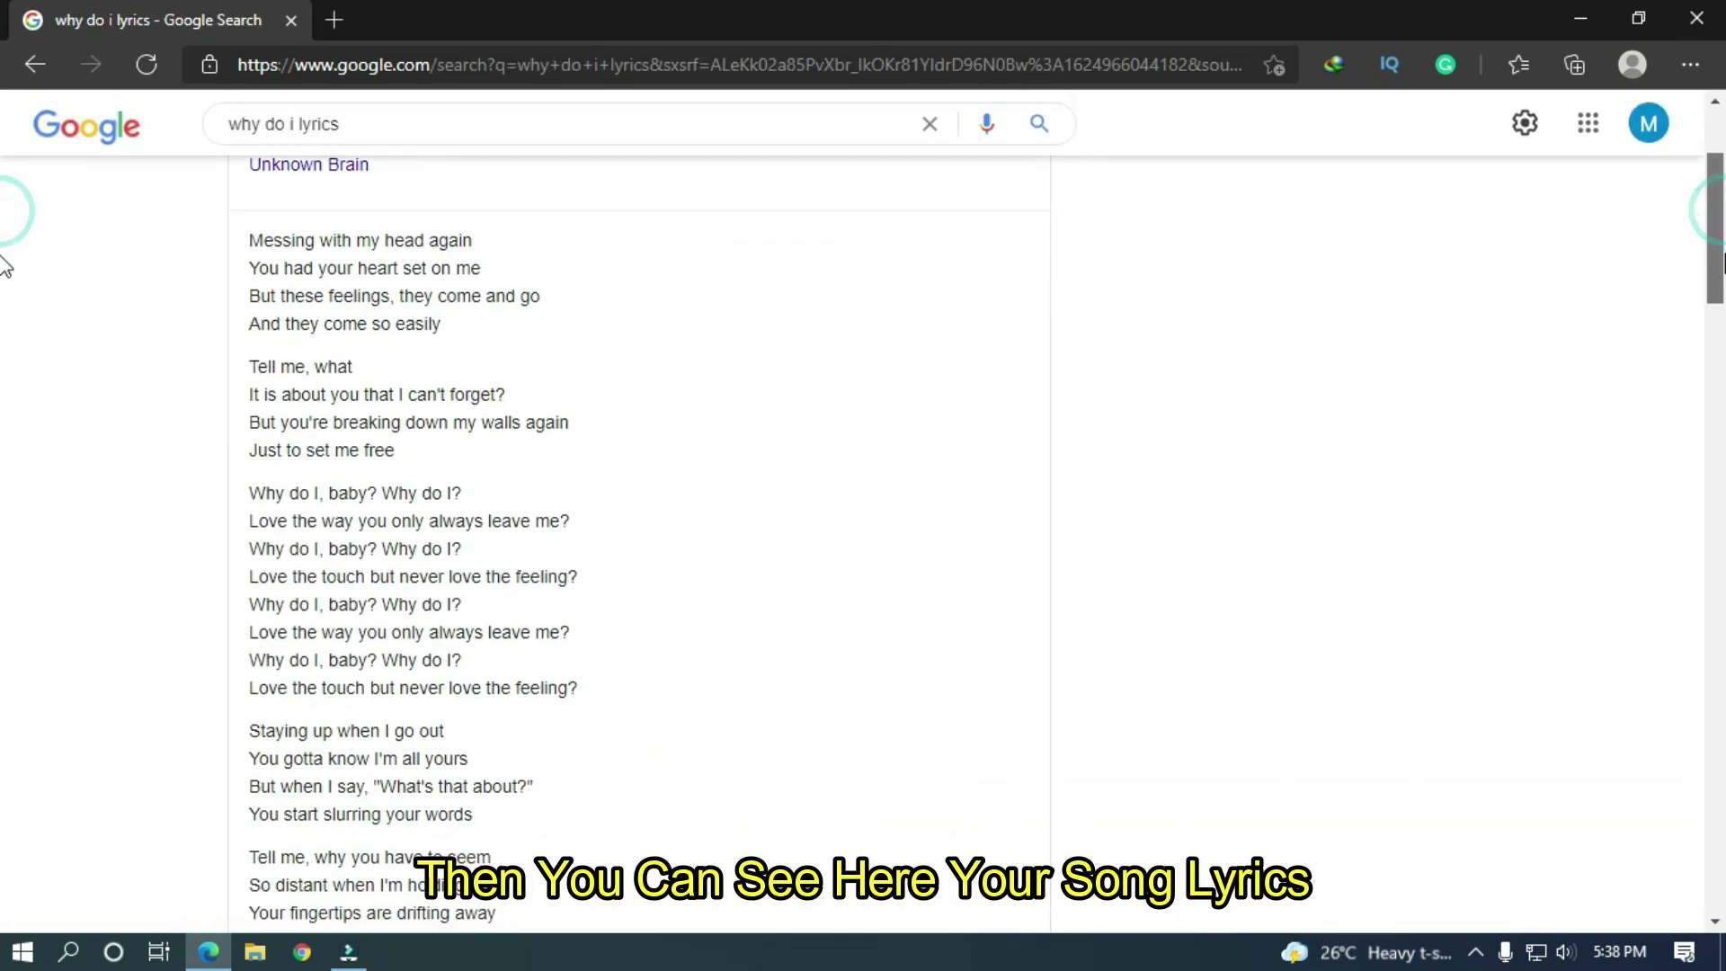
pyautogui.click(617, 707)
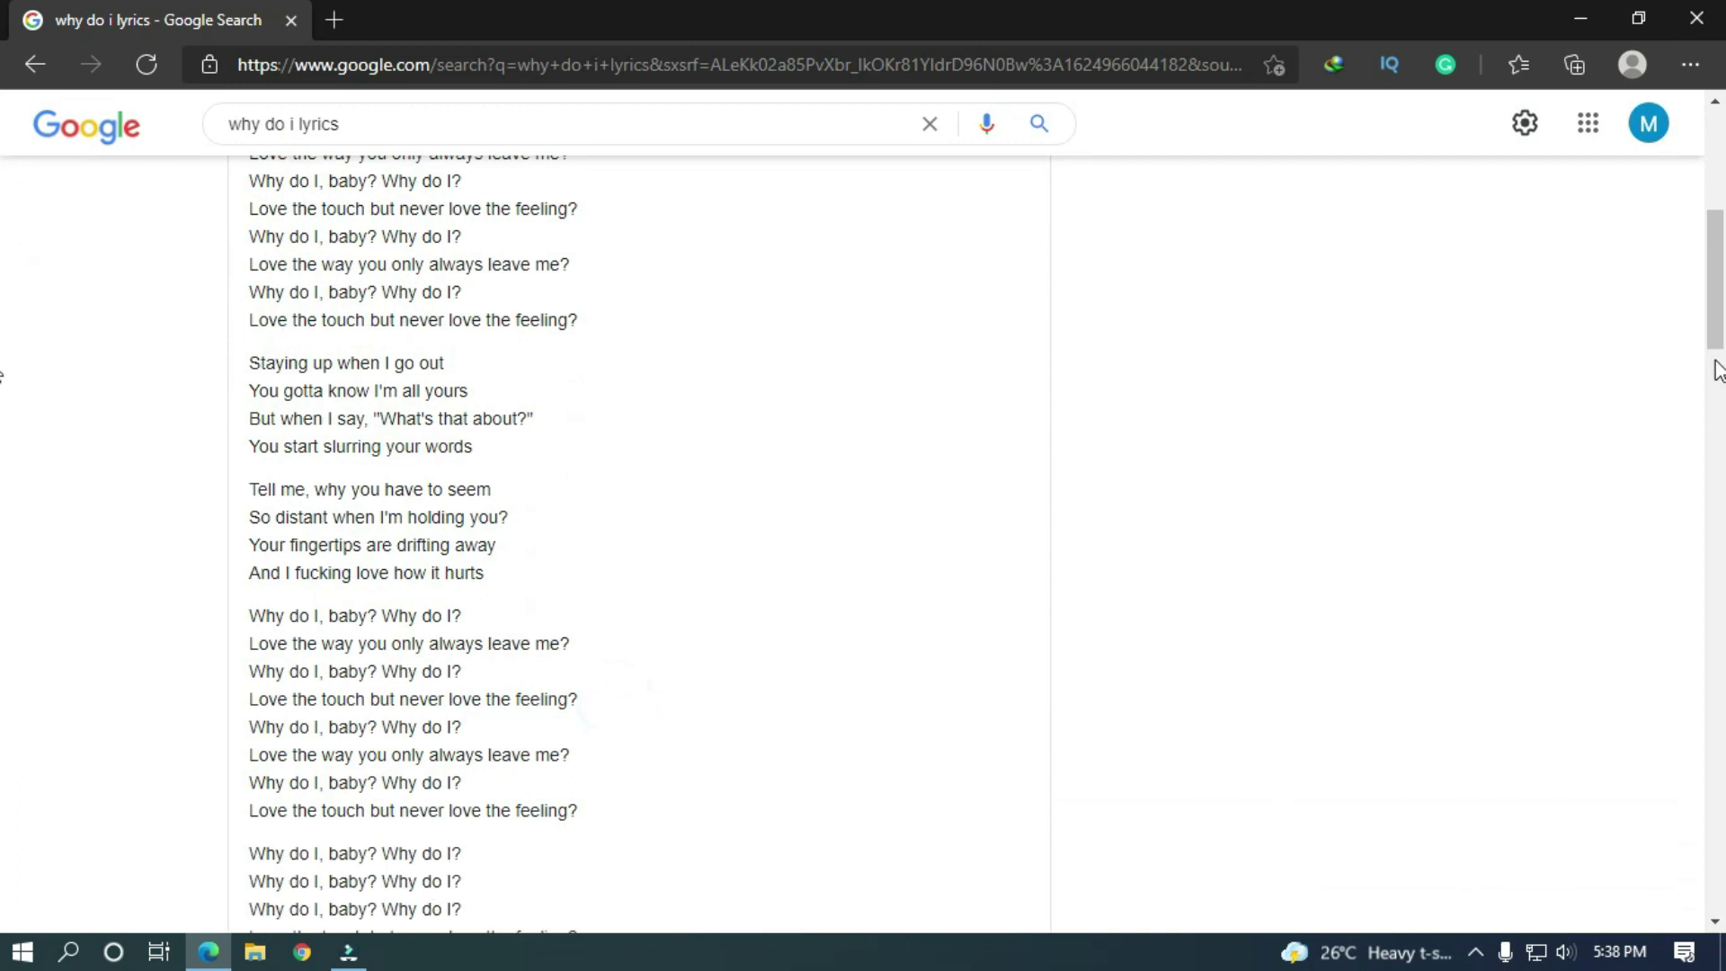
pyautogui.scroll(5, 3, 288)
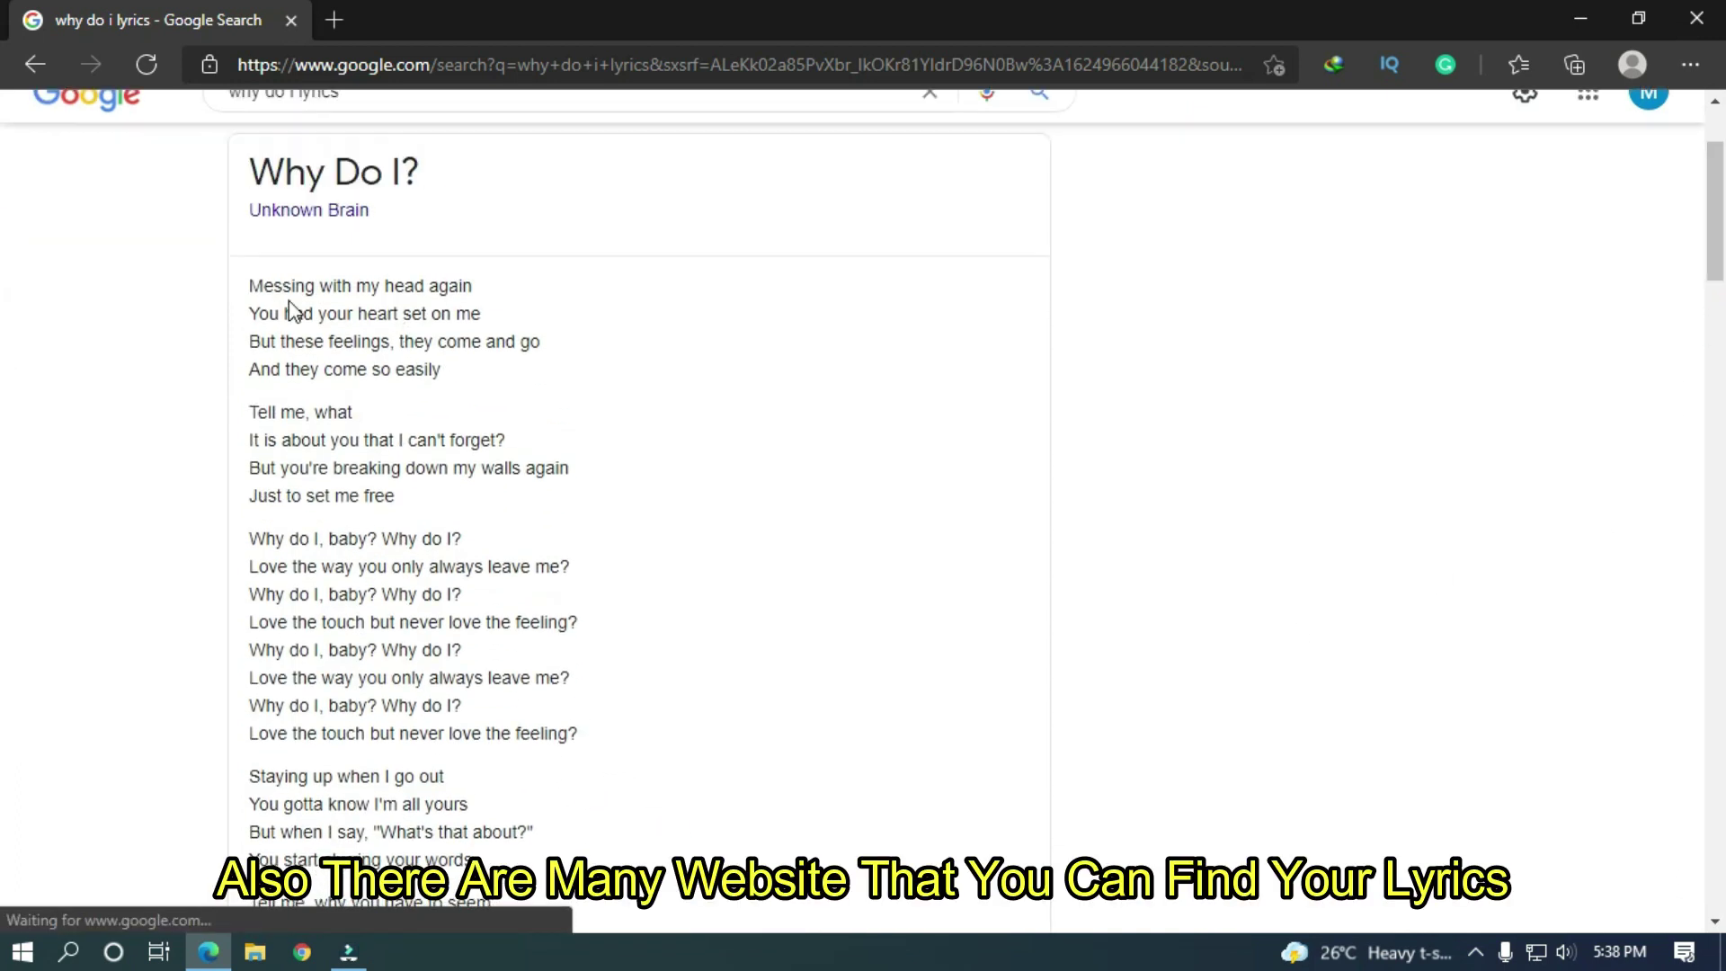
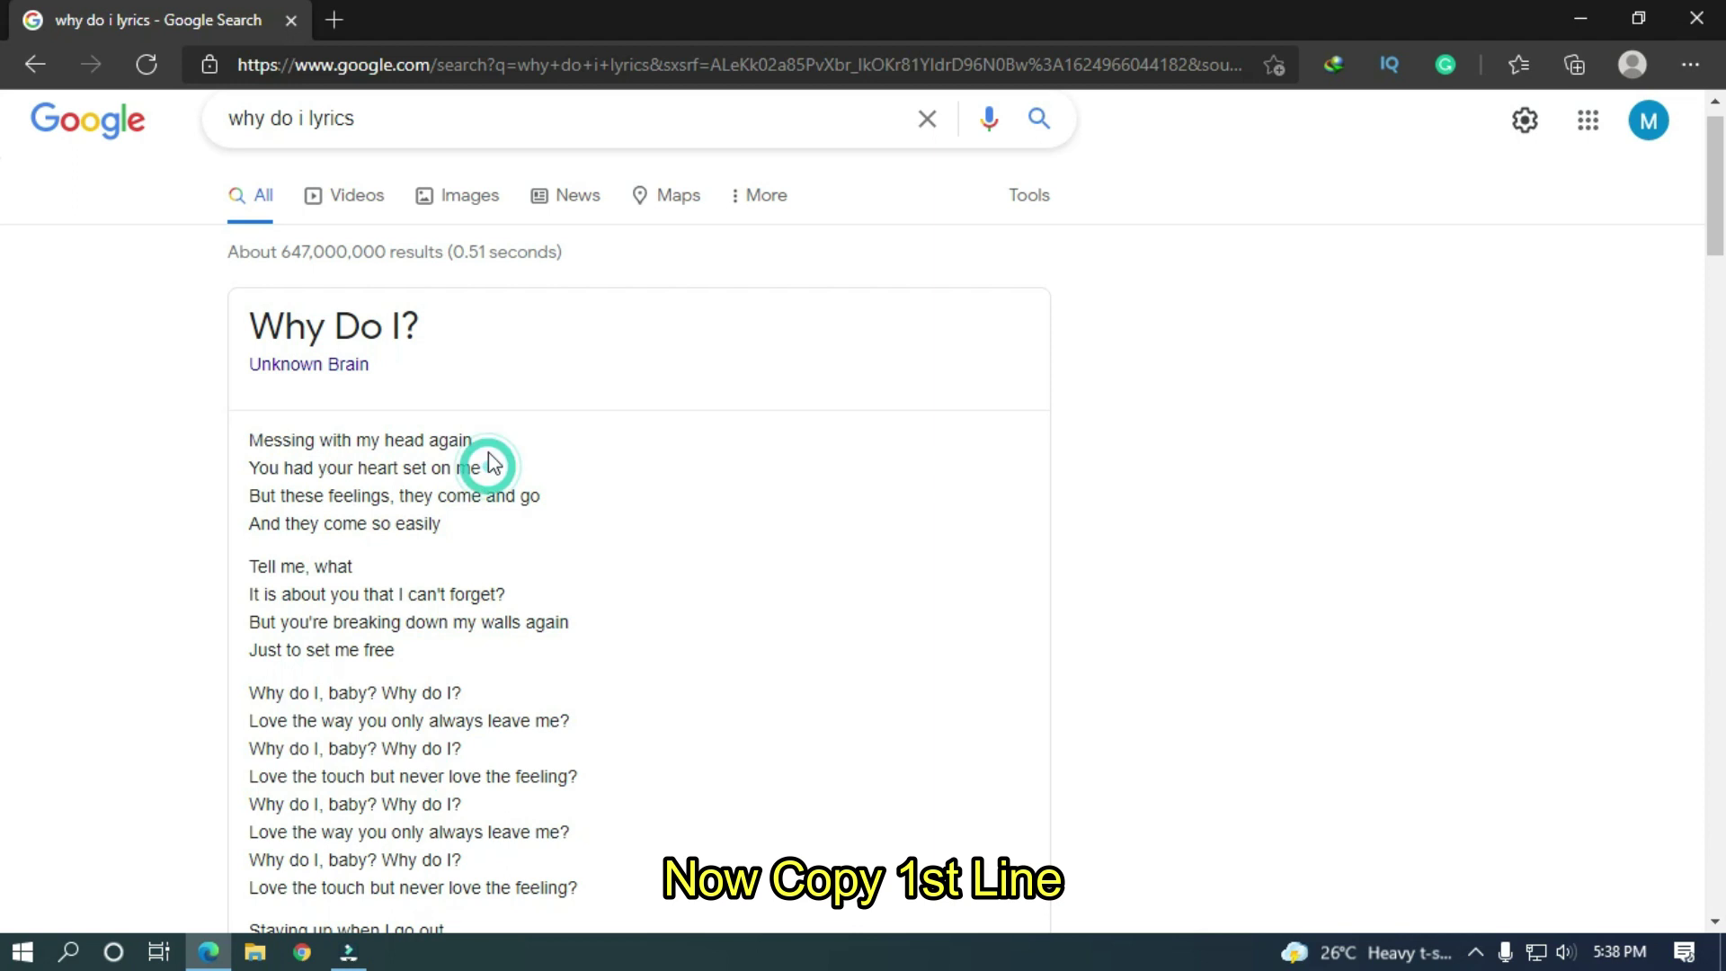
# Copy the lyric line "Messing with my head again" from the browser and replace the title's placeholder text with it in Filmora
pyautogui.moveTo(488, 441); pyautogui.dragTo(257, 447)
pyautogui.hotkey('ctrl', 'c')
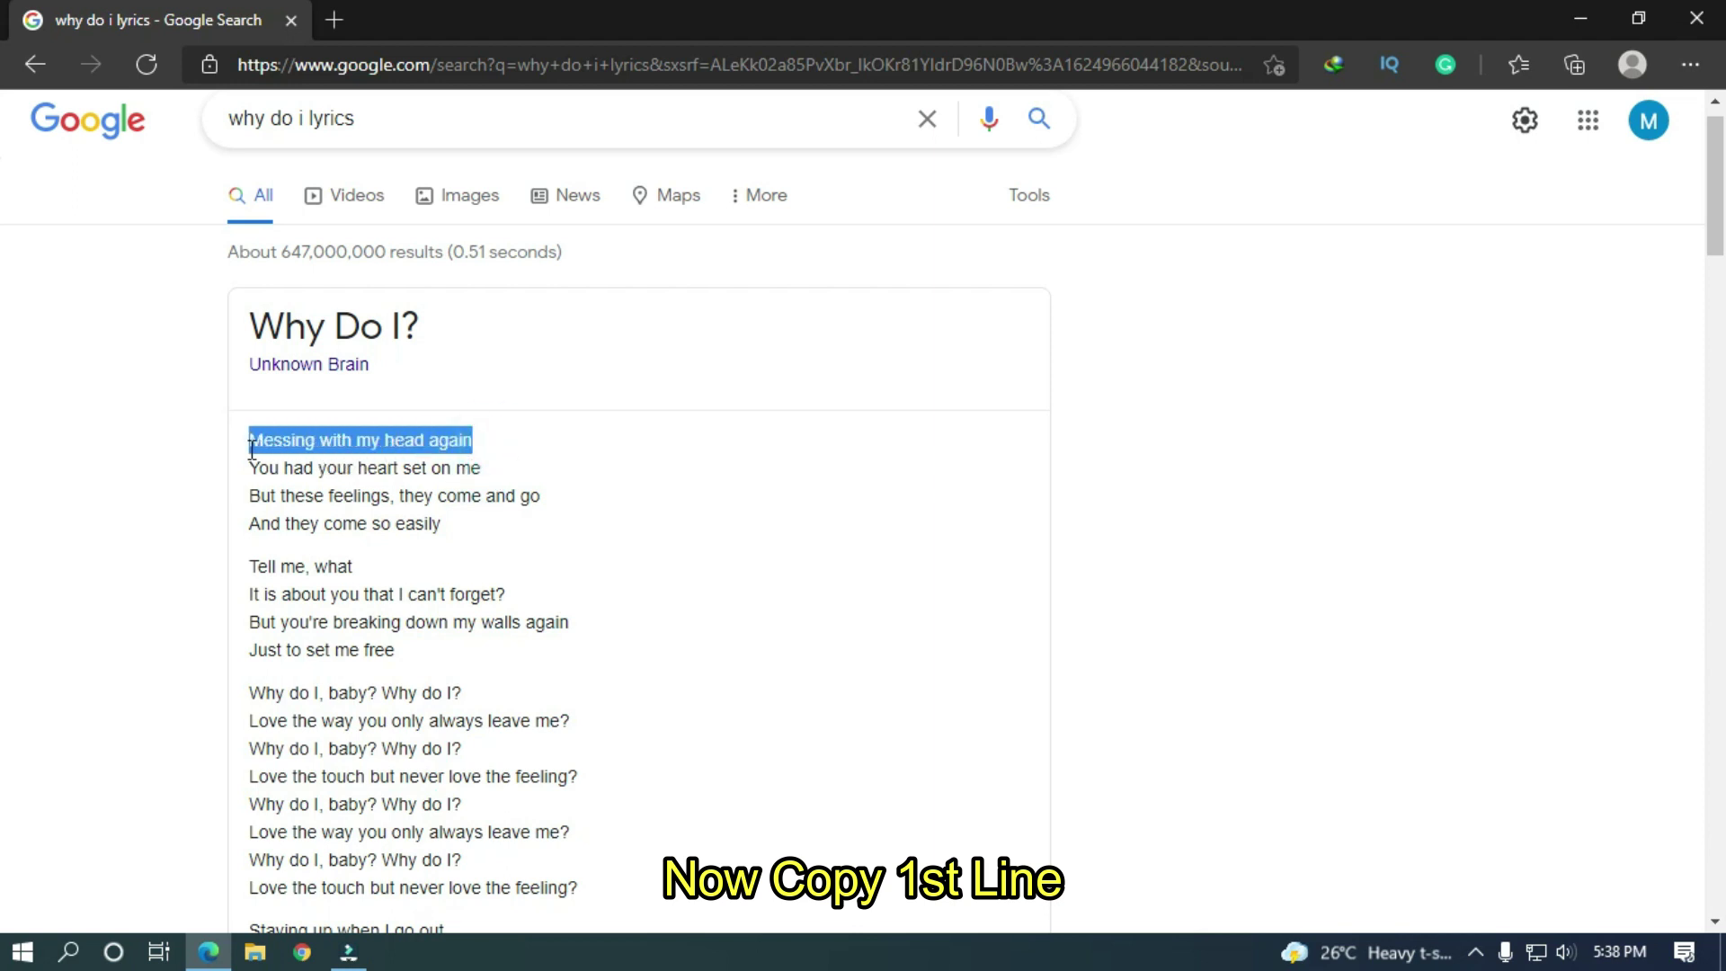
pyautogui.click(348, 952)
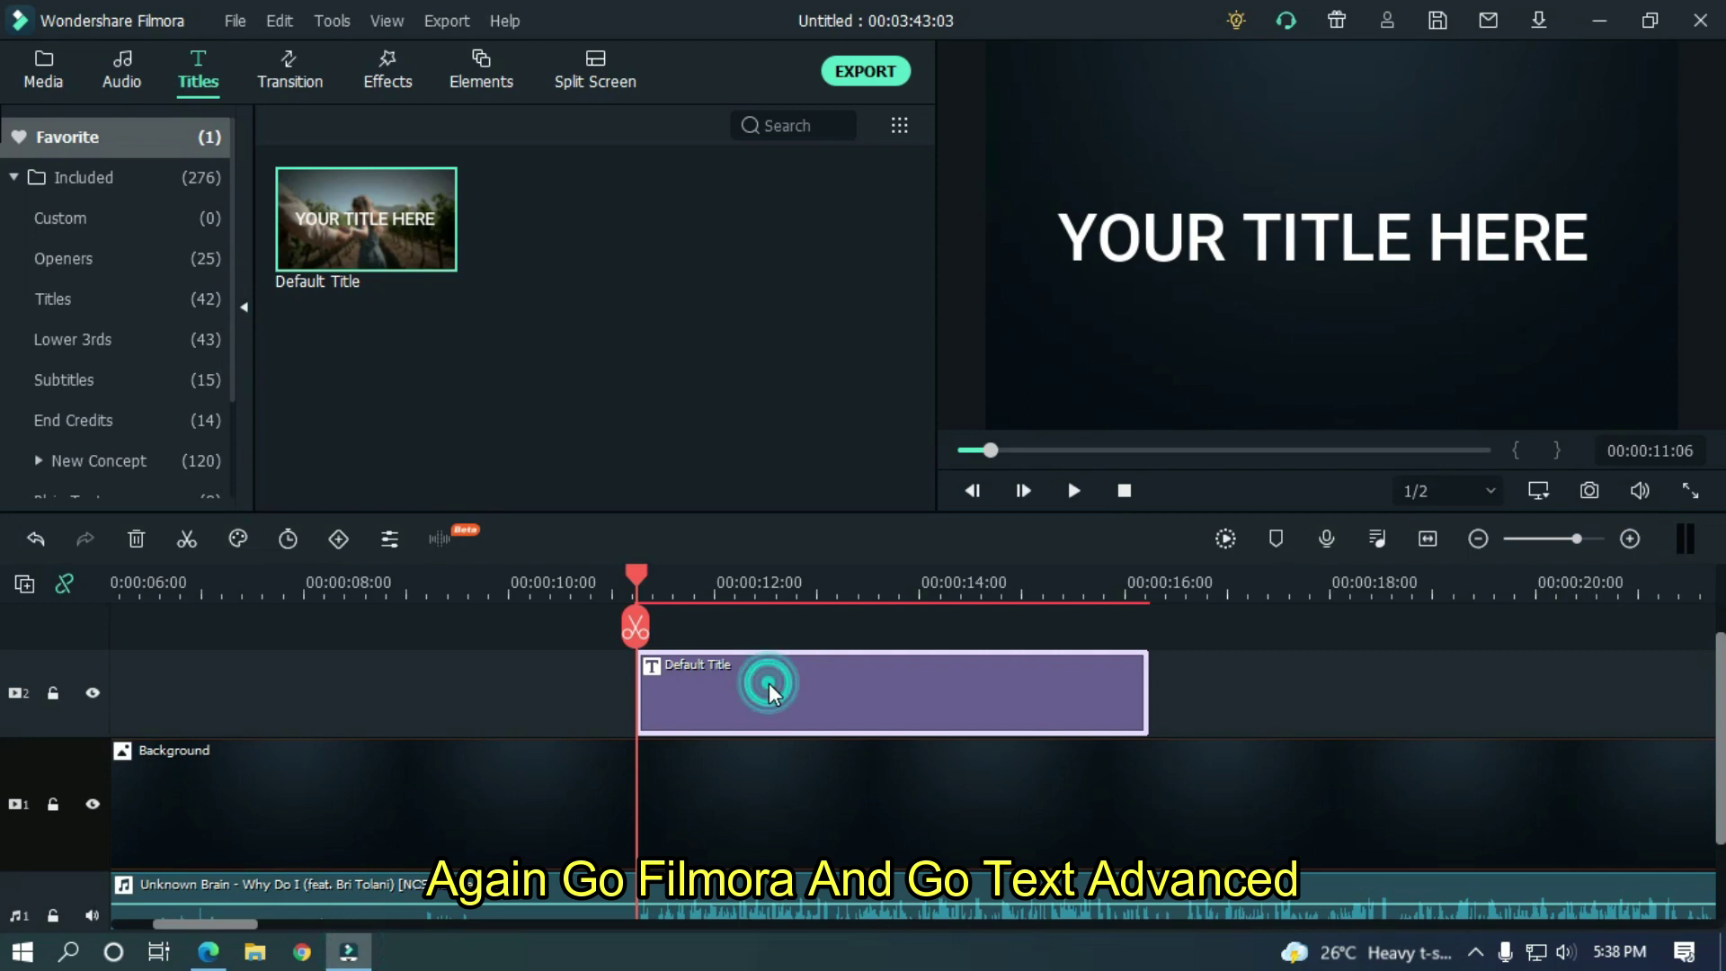
pyautogui.doubleClick(769, 685)
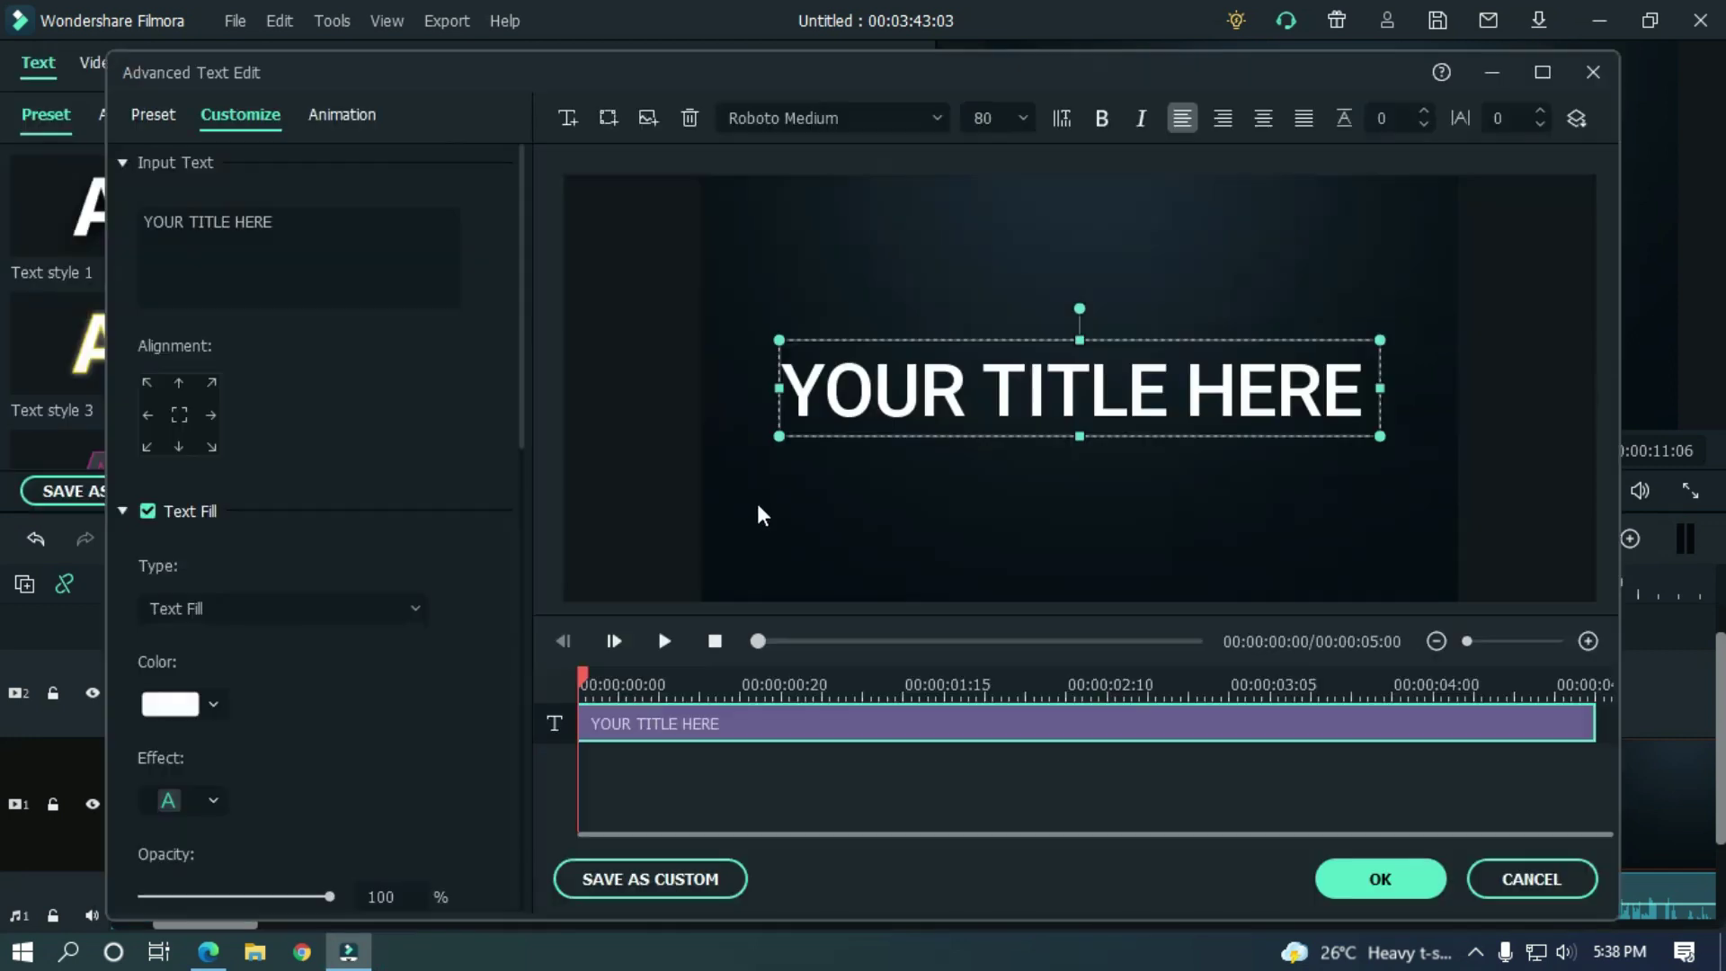
pyautogui.moveTo(334, 231); pyautogui.dragTo(169, 187)
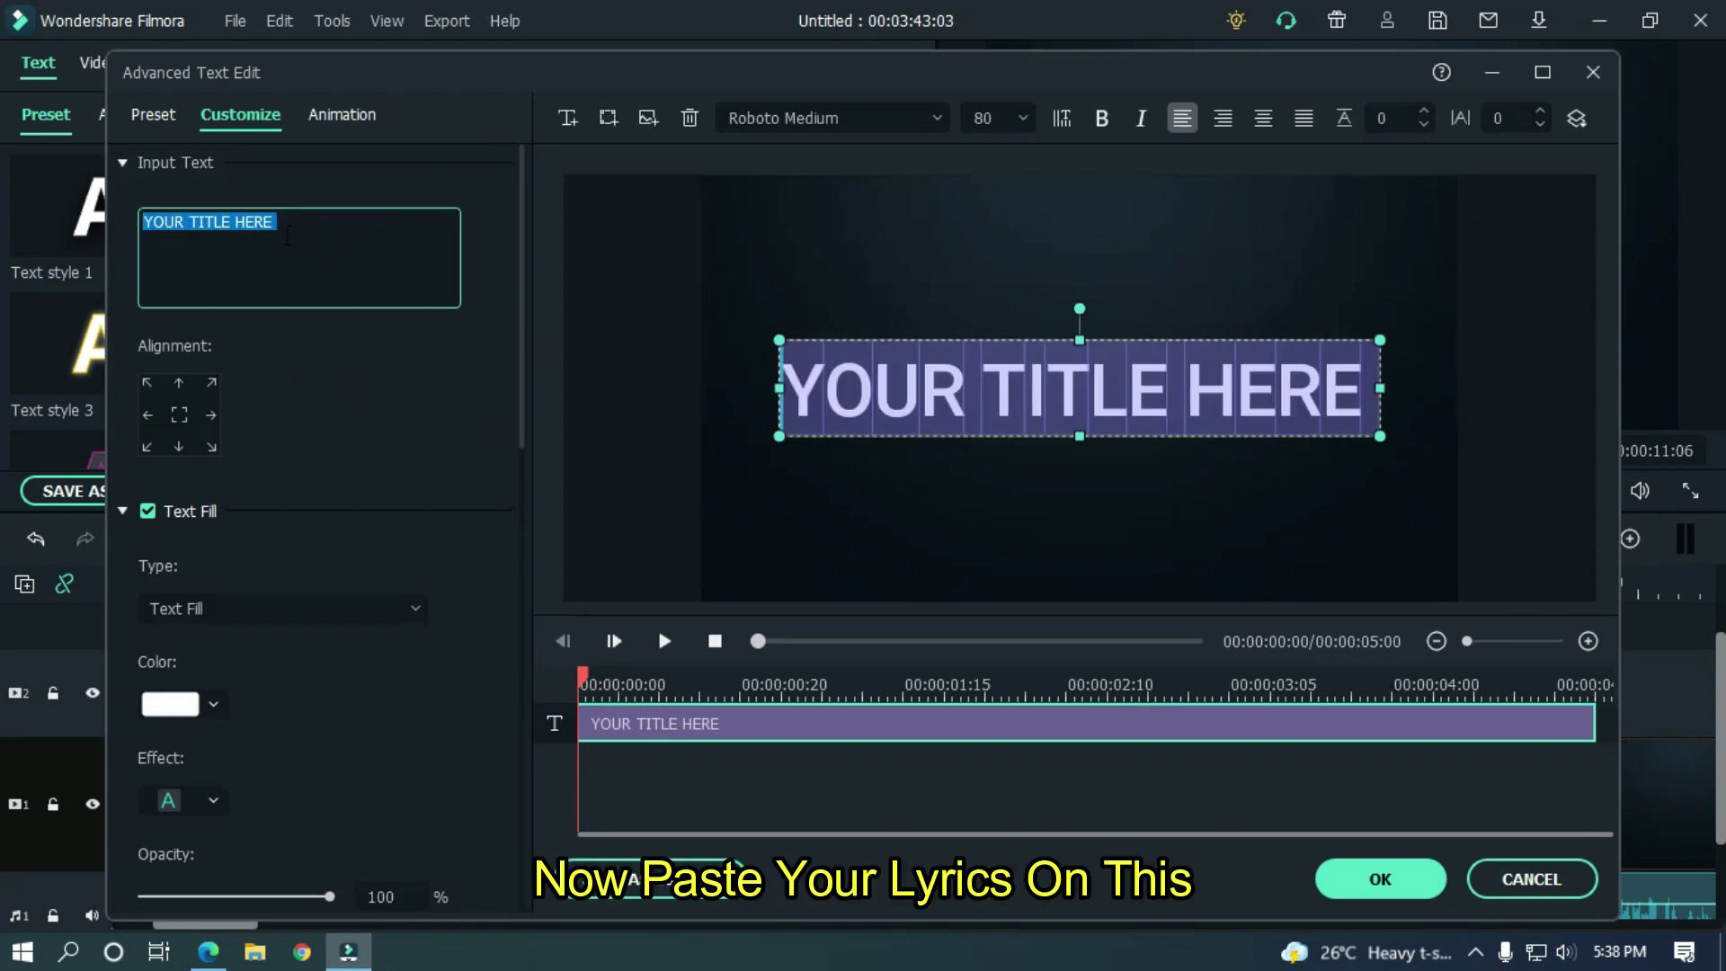
pyautogui.hotkey('ctrl', 'v')
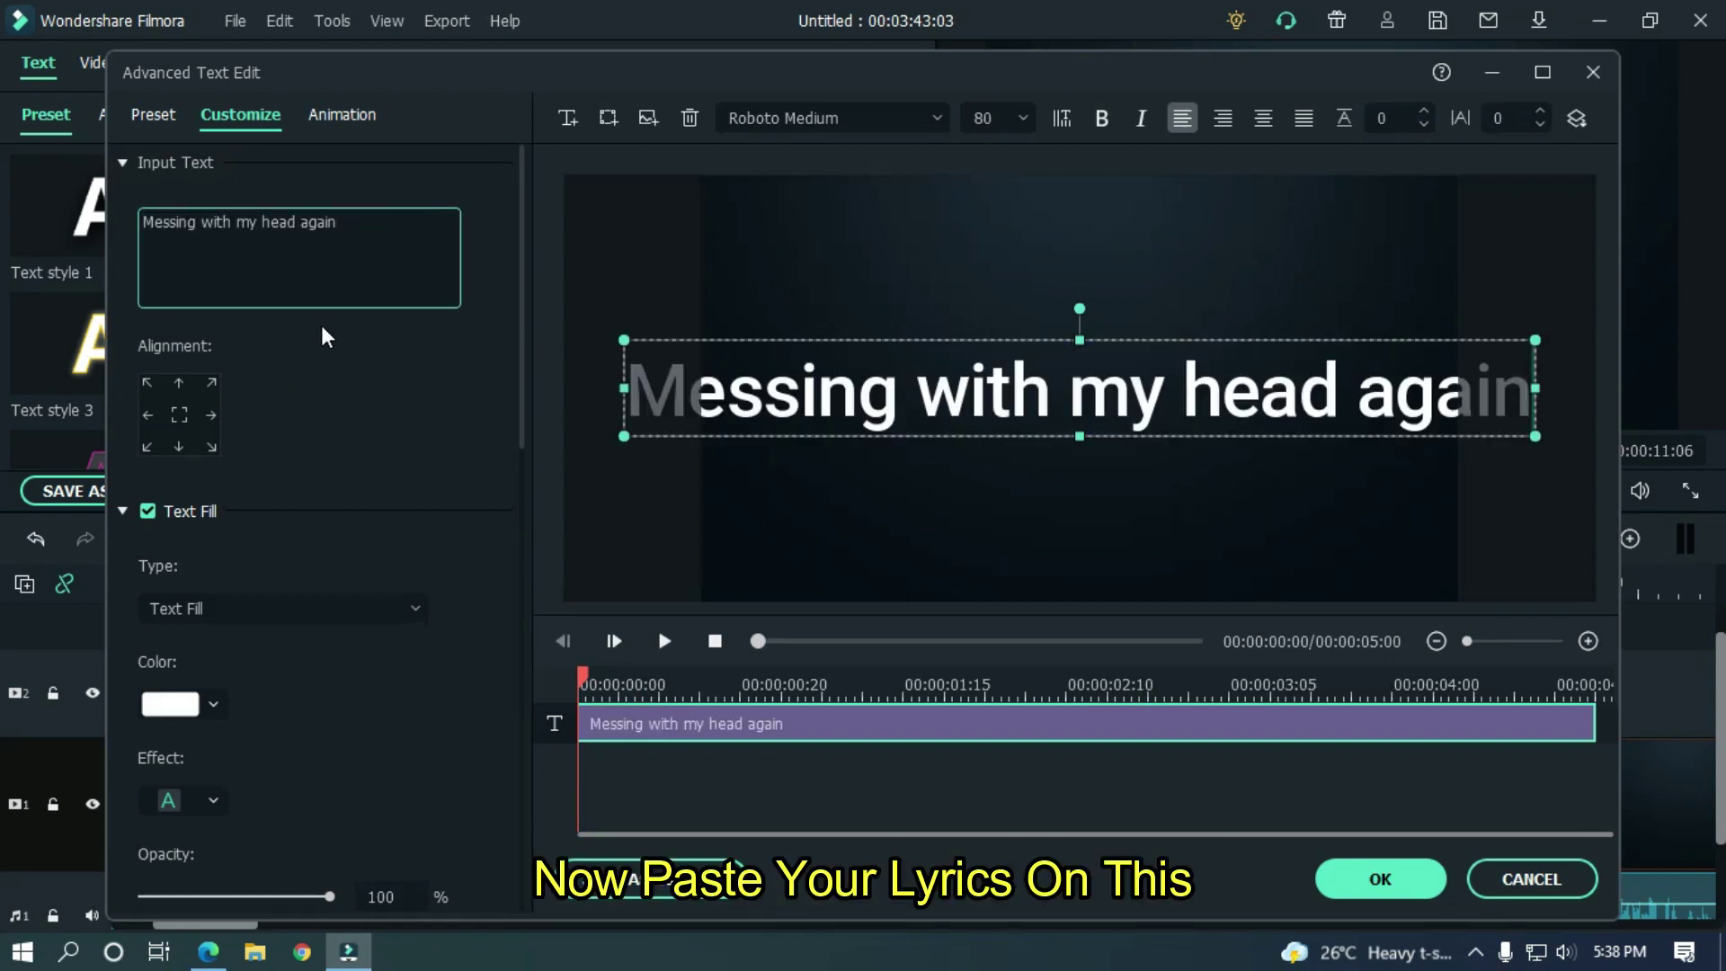
# Set the title text's font to Impact and its size to 70
pyautogui.click(861, 116)
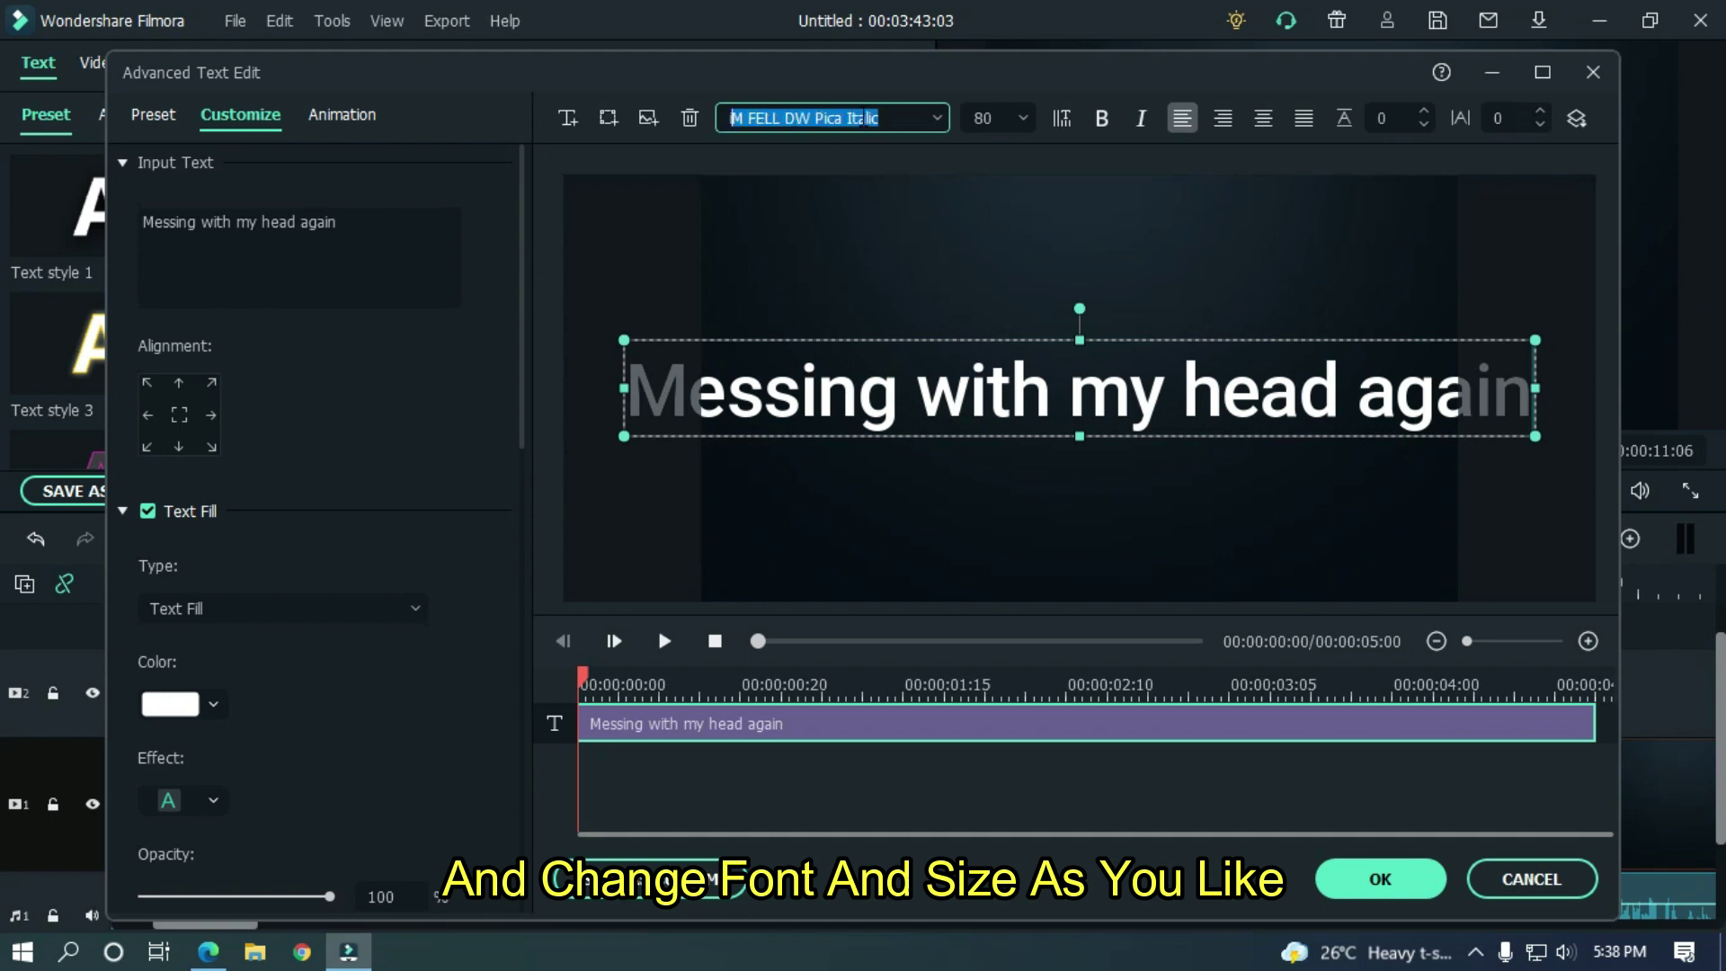
pyautogui.write('imo')
pyautogui.press('BackSpace')
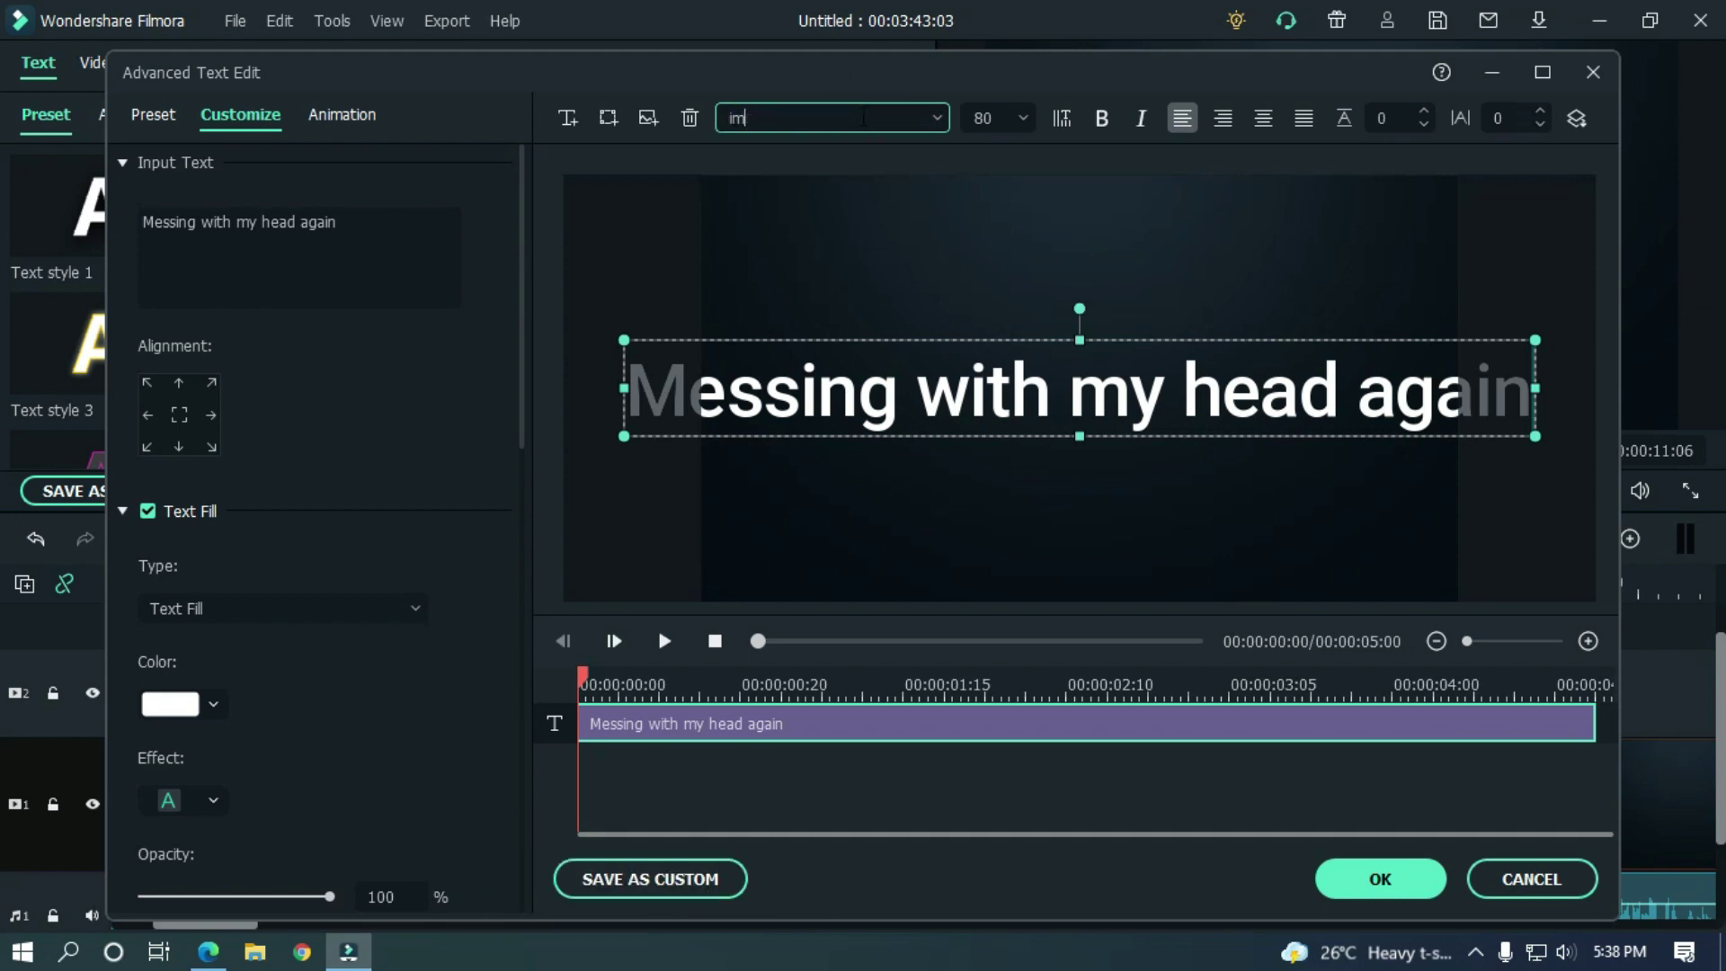
pyautogui.press('Return')
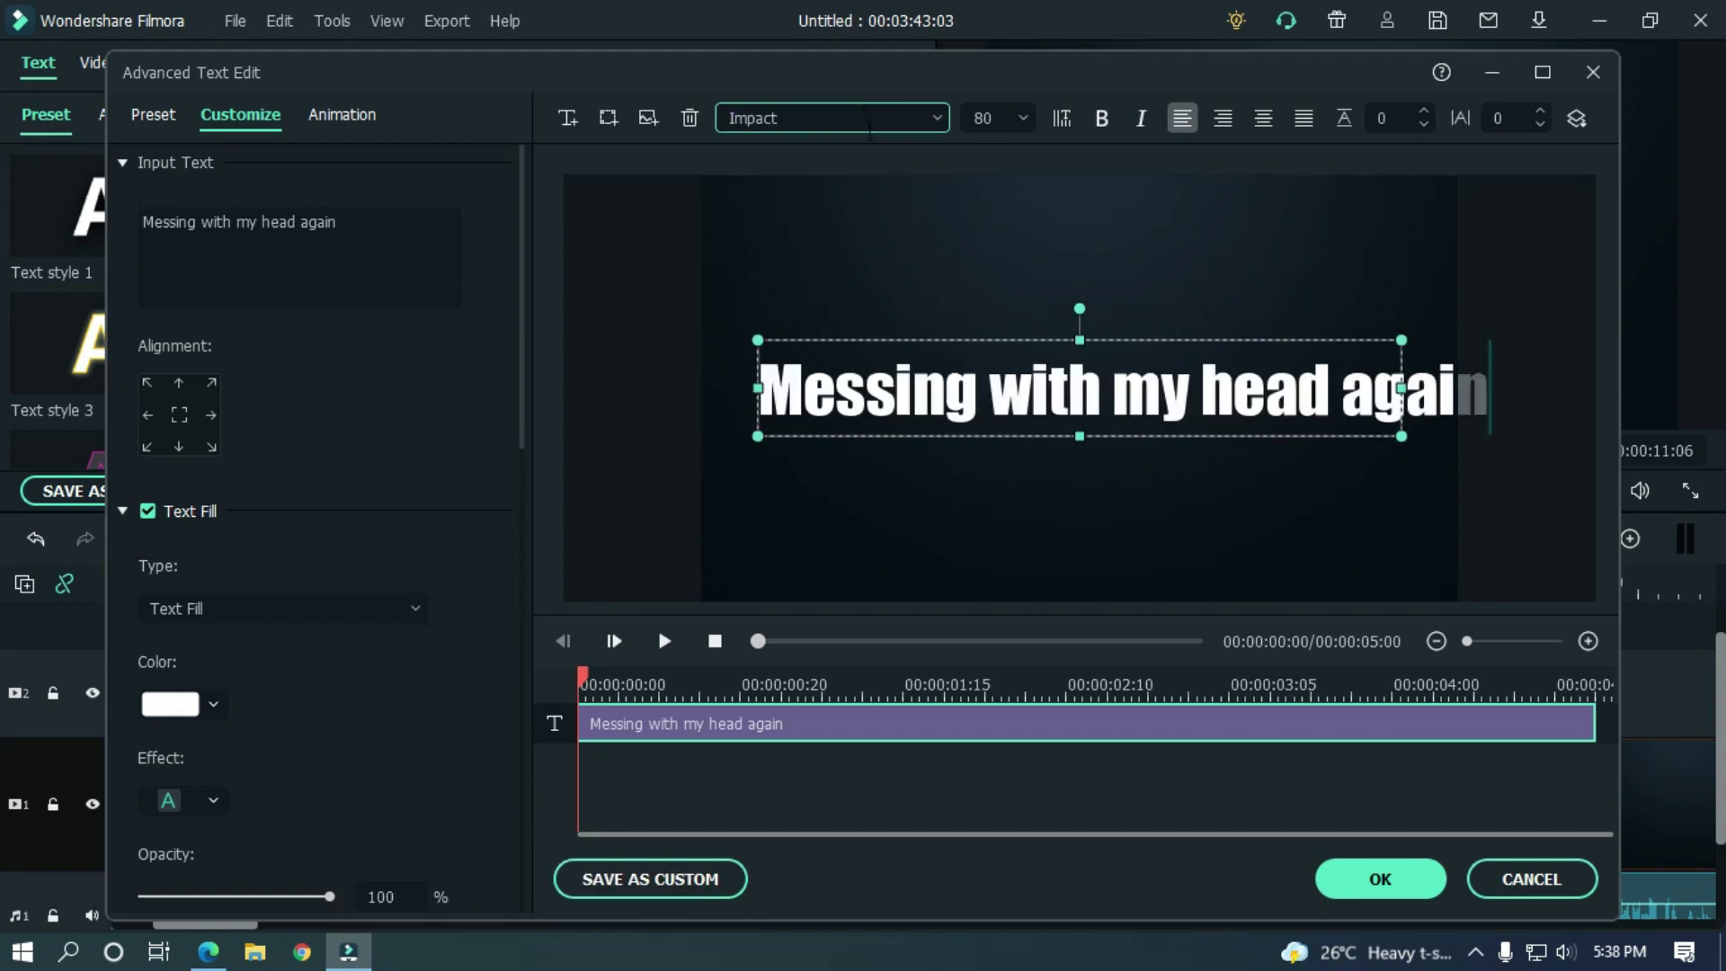
pyautogui.click(987, 117)
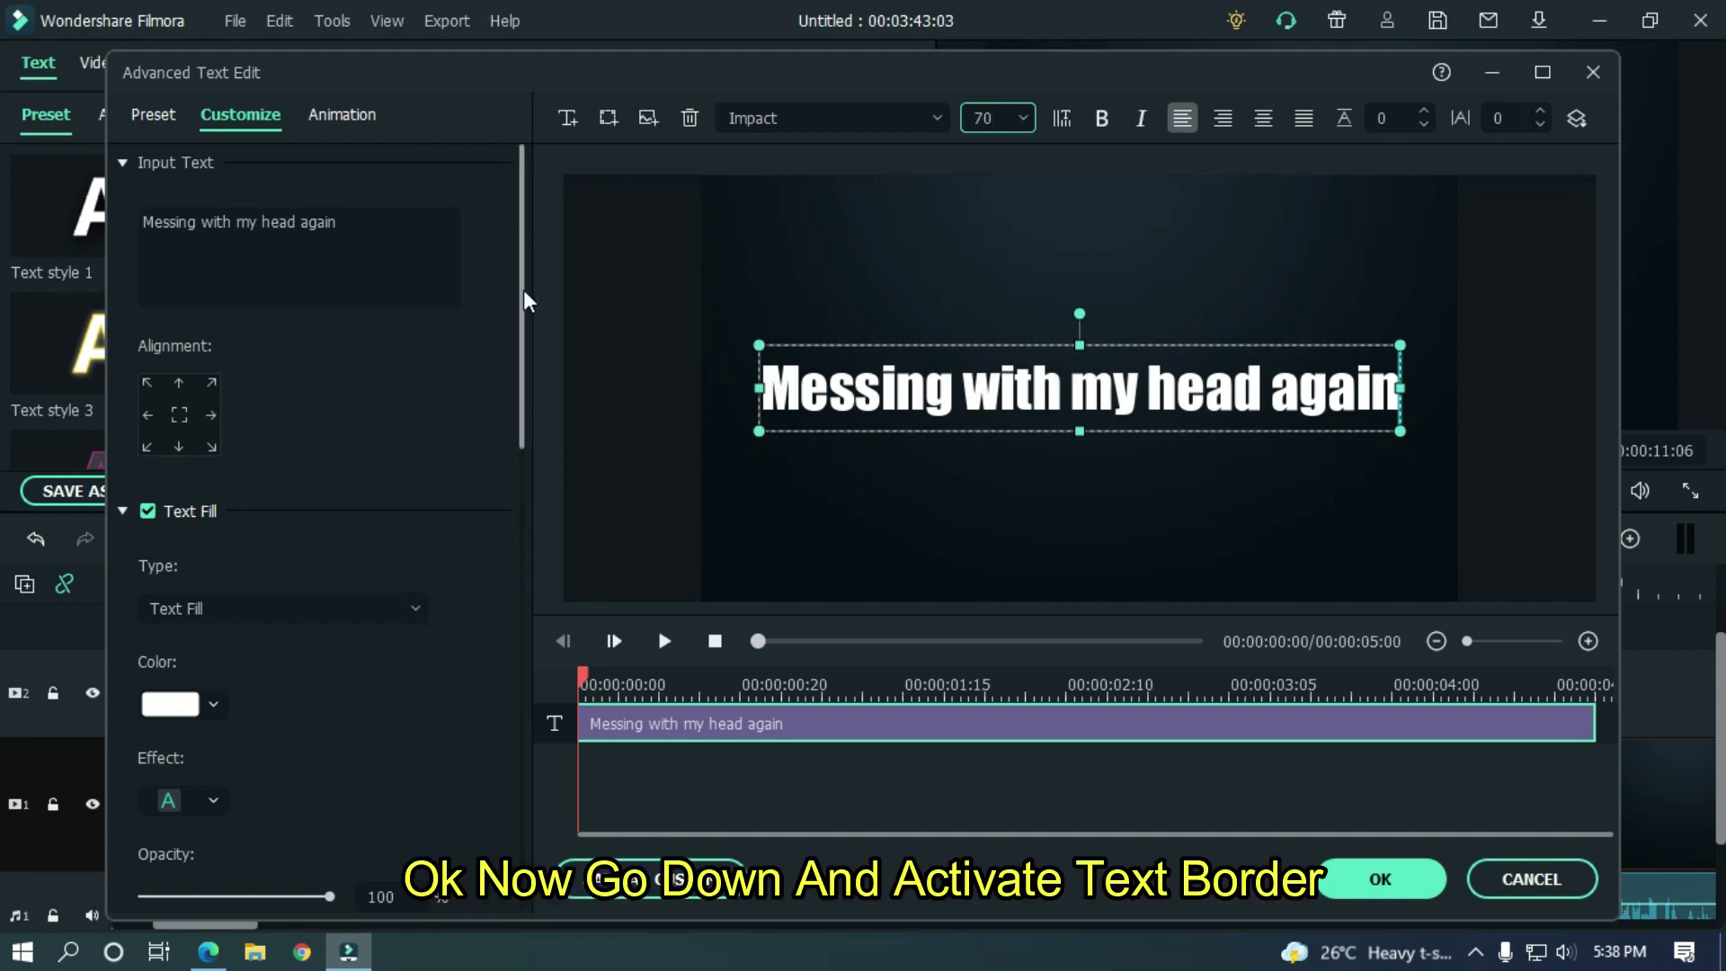
# Give the title text a black border with blur 10 and size 4, and apply the advanced text edits
pyautogui.moveTo(524, 300); pyautogui.dragTo(524, 390)
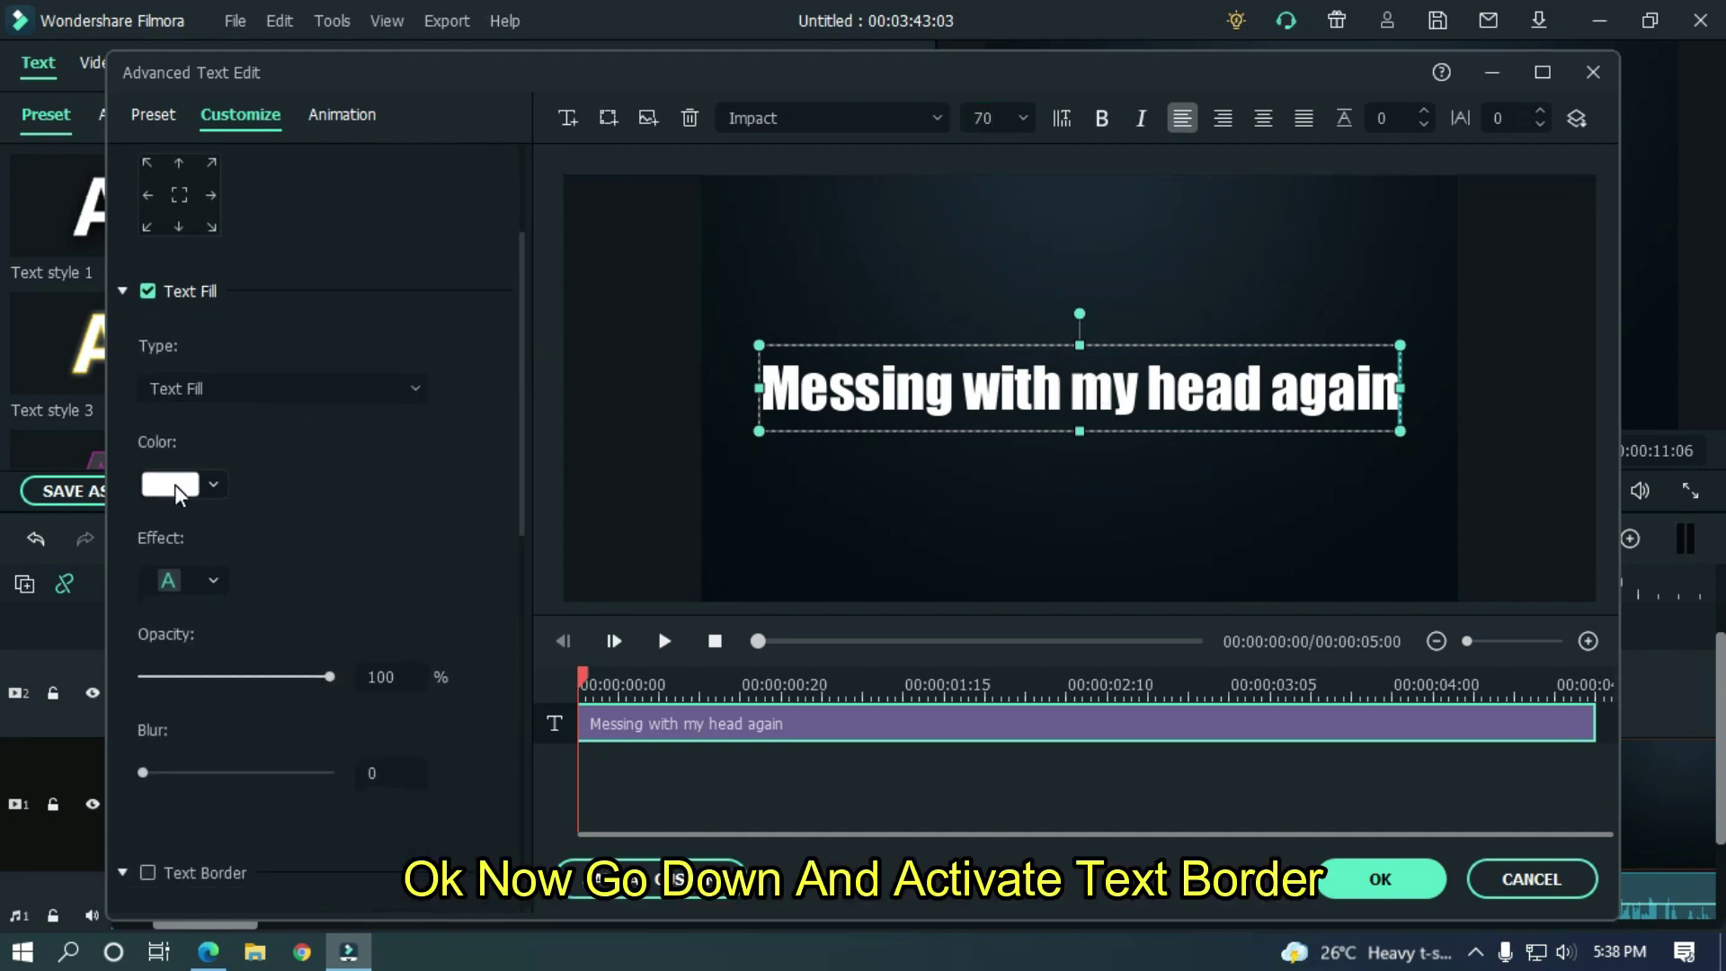
pyautogui.click(124, 292)
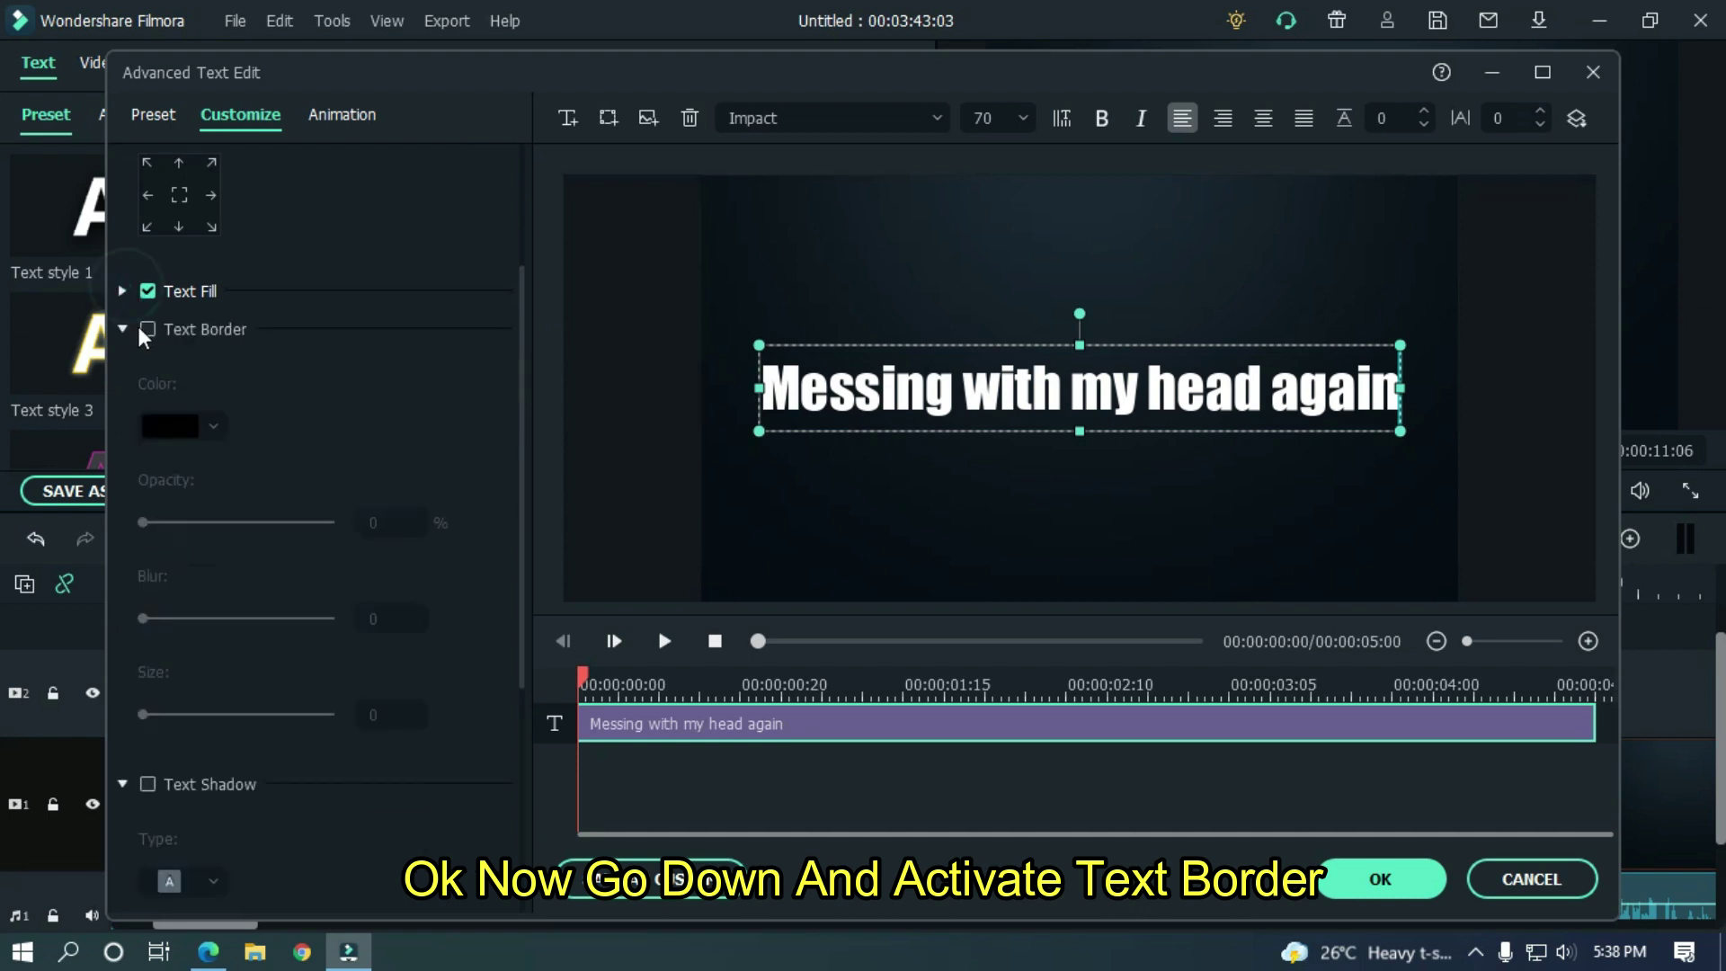
pyautogui.click(148, 329)
pyautogui.click(172, 427)
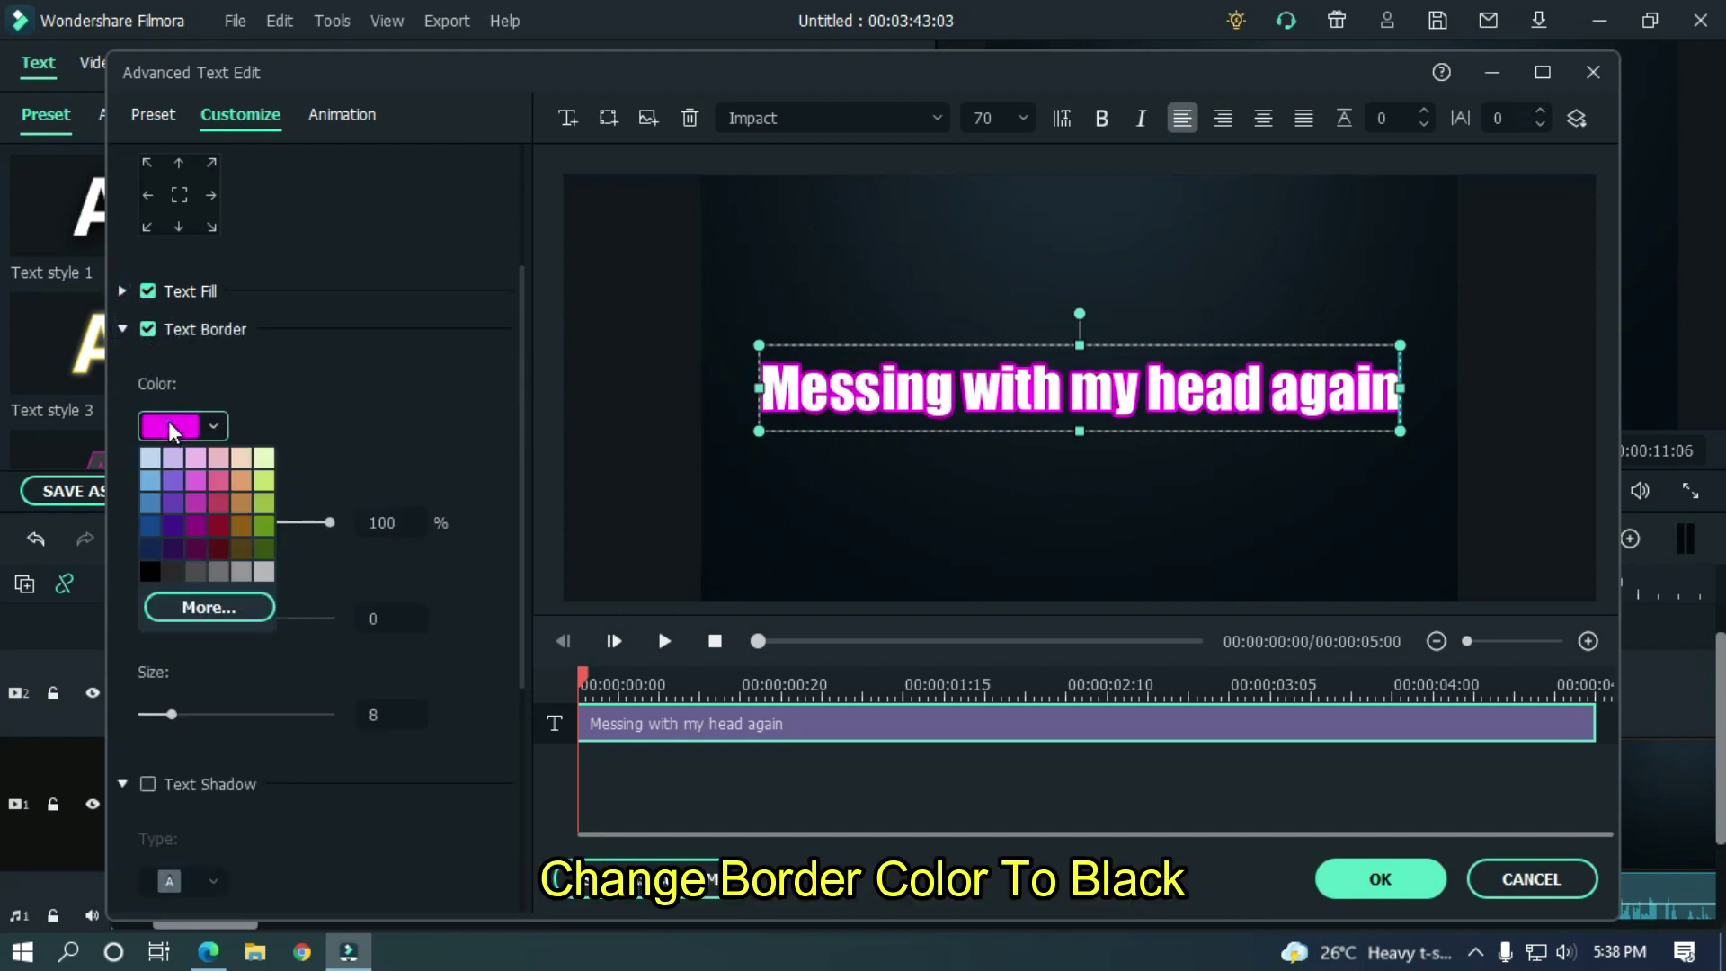
pyautogui.click(150, 573)
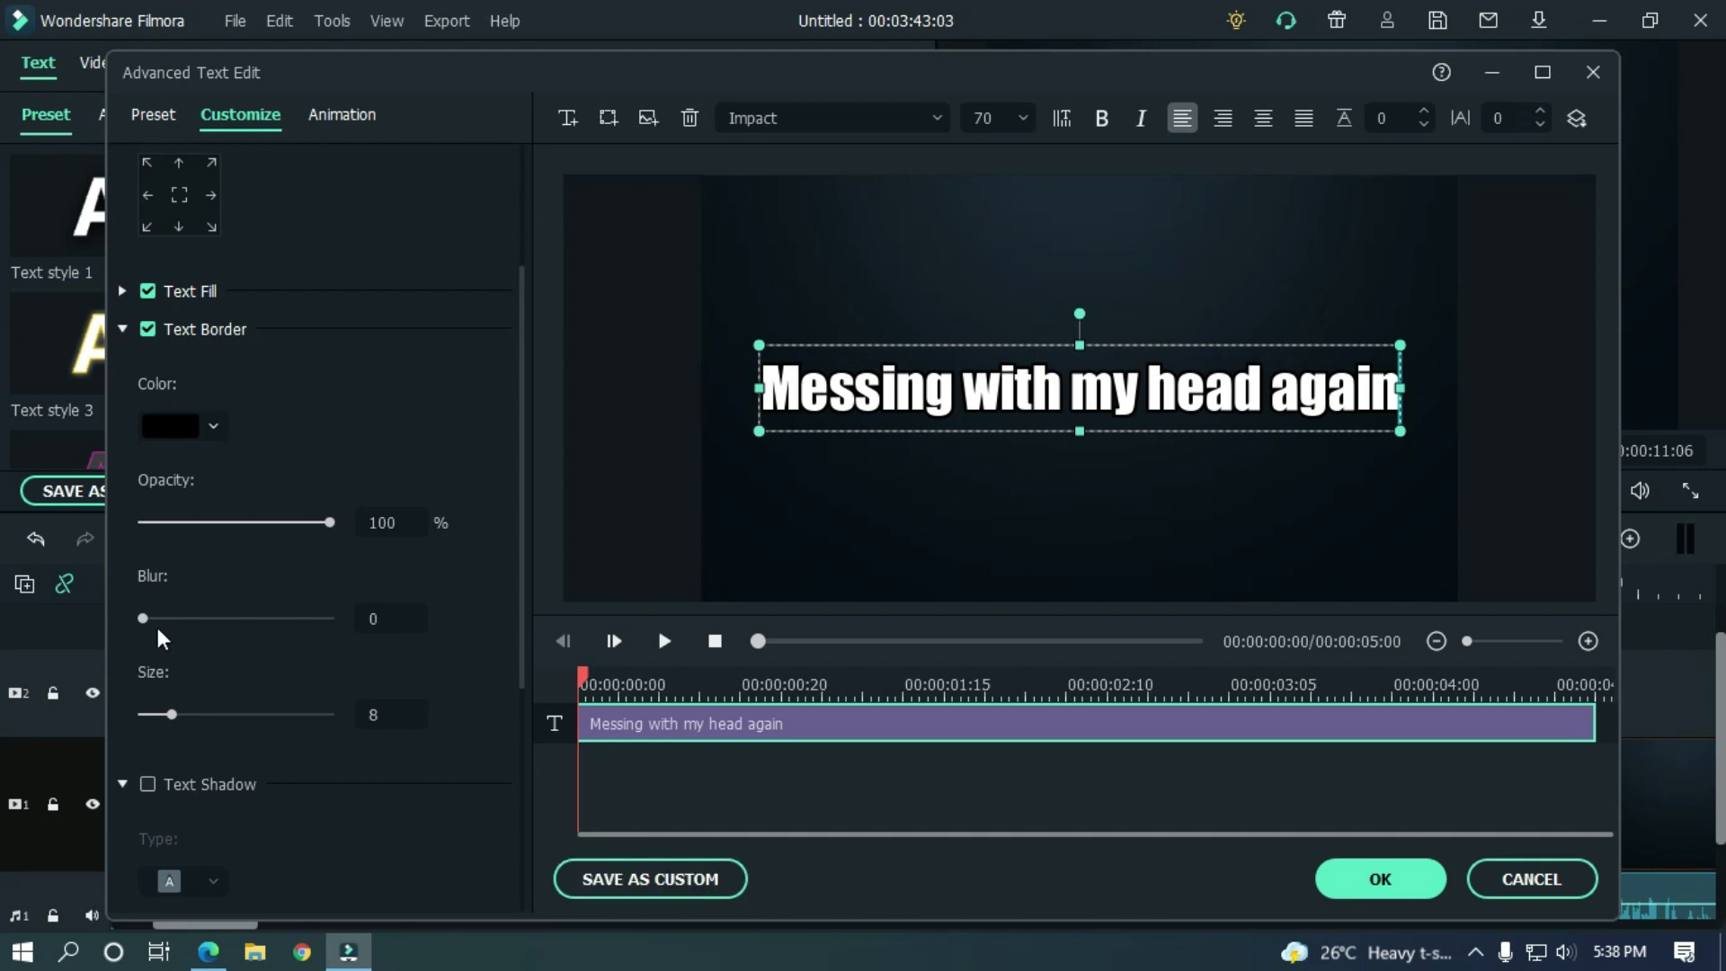
pyautogui.moveTo(144, 618); pyautogui.dragTo(333, 621)
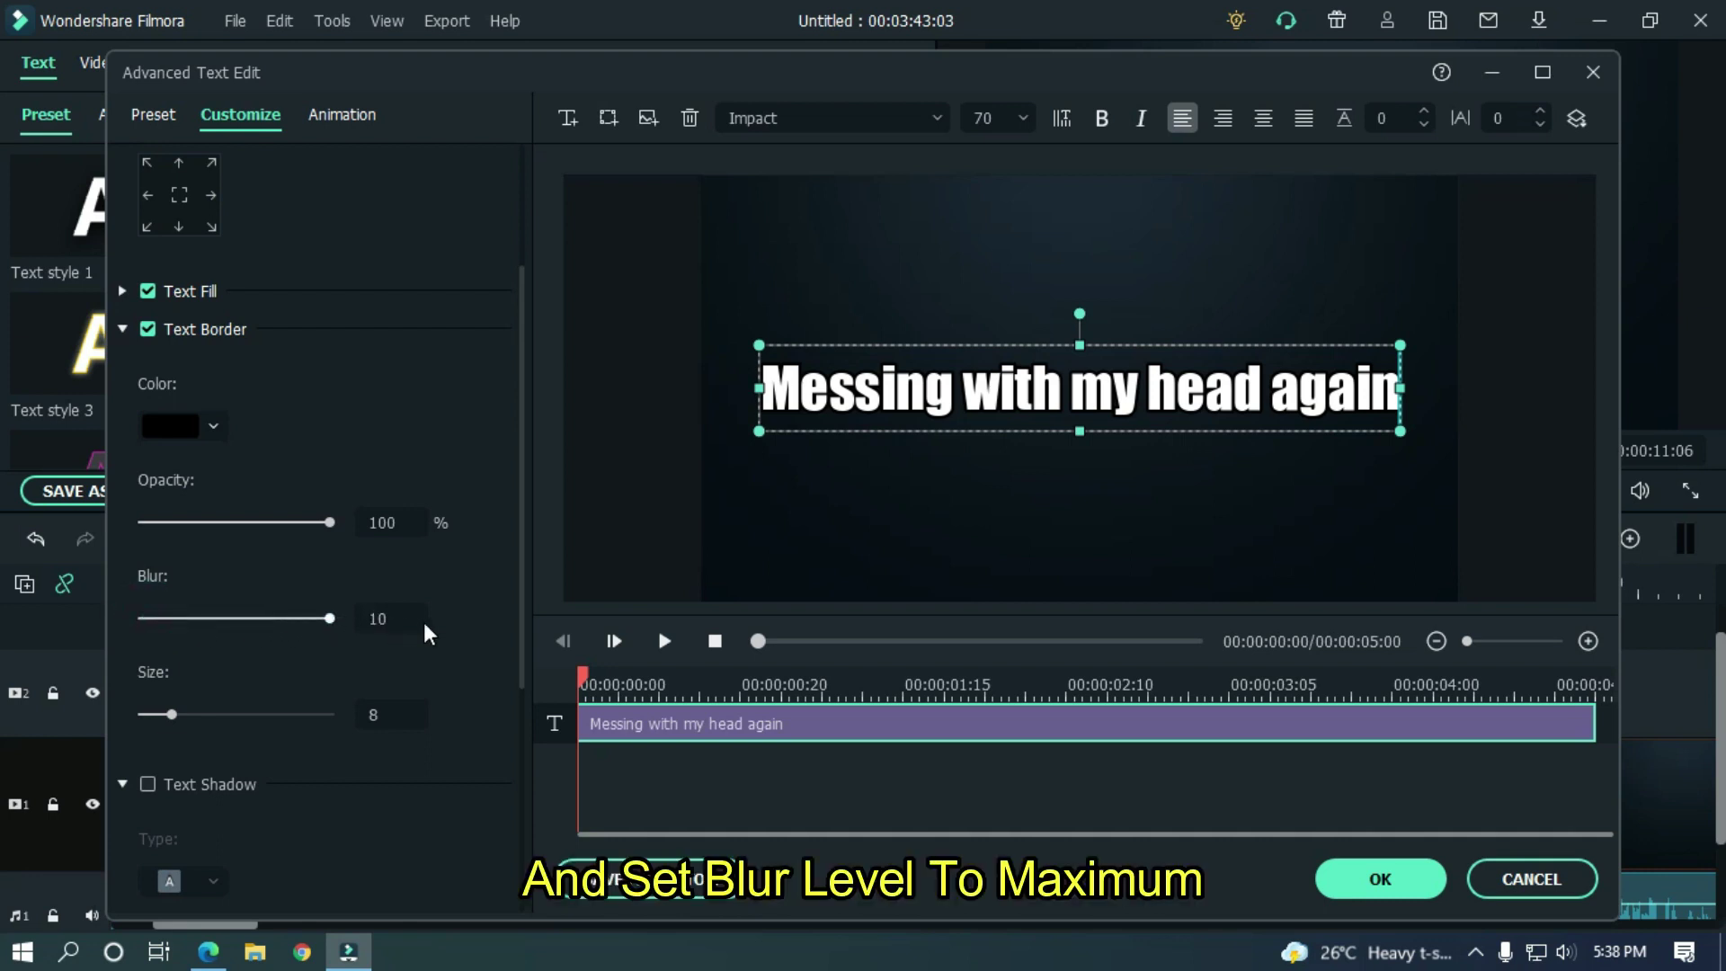
pyautogui.moveTo(171, 715); pyautogui.dragTo(154, 714)
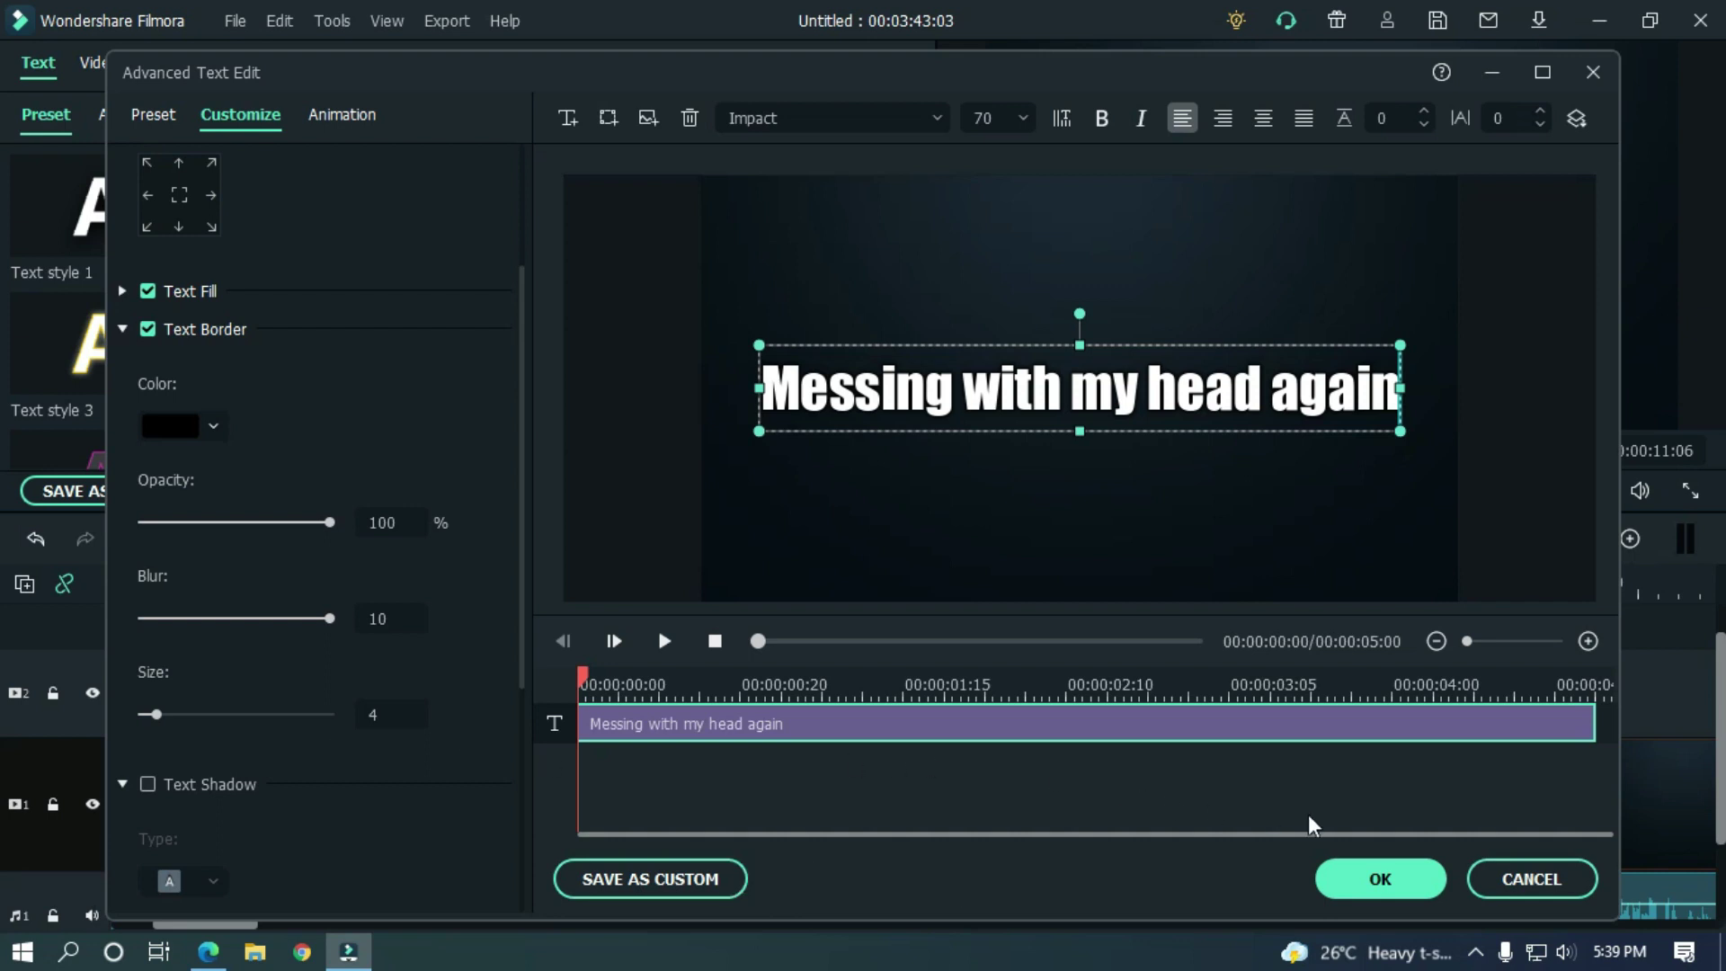
pyautogui.click(1394, 872)
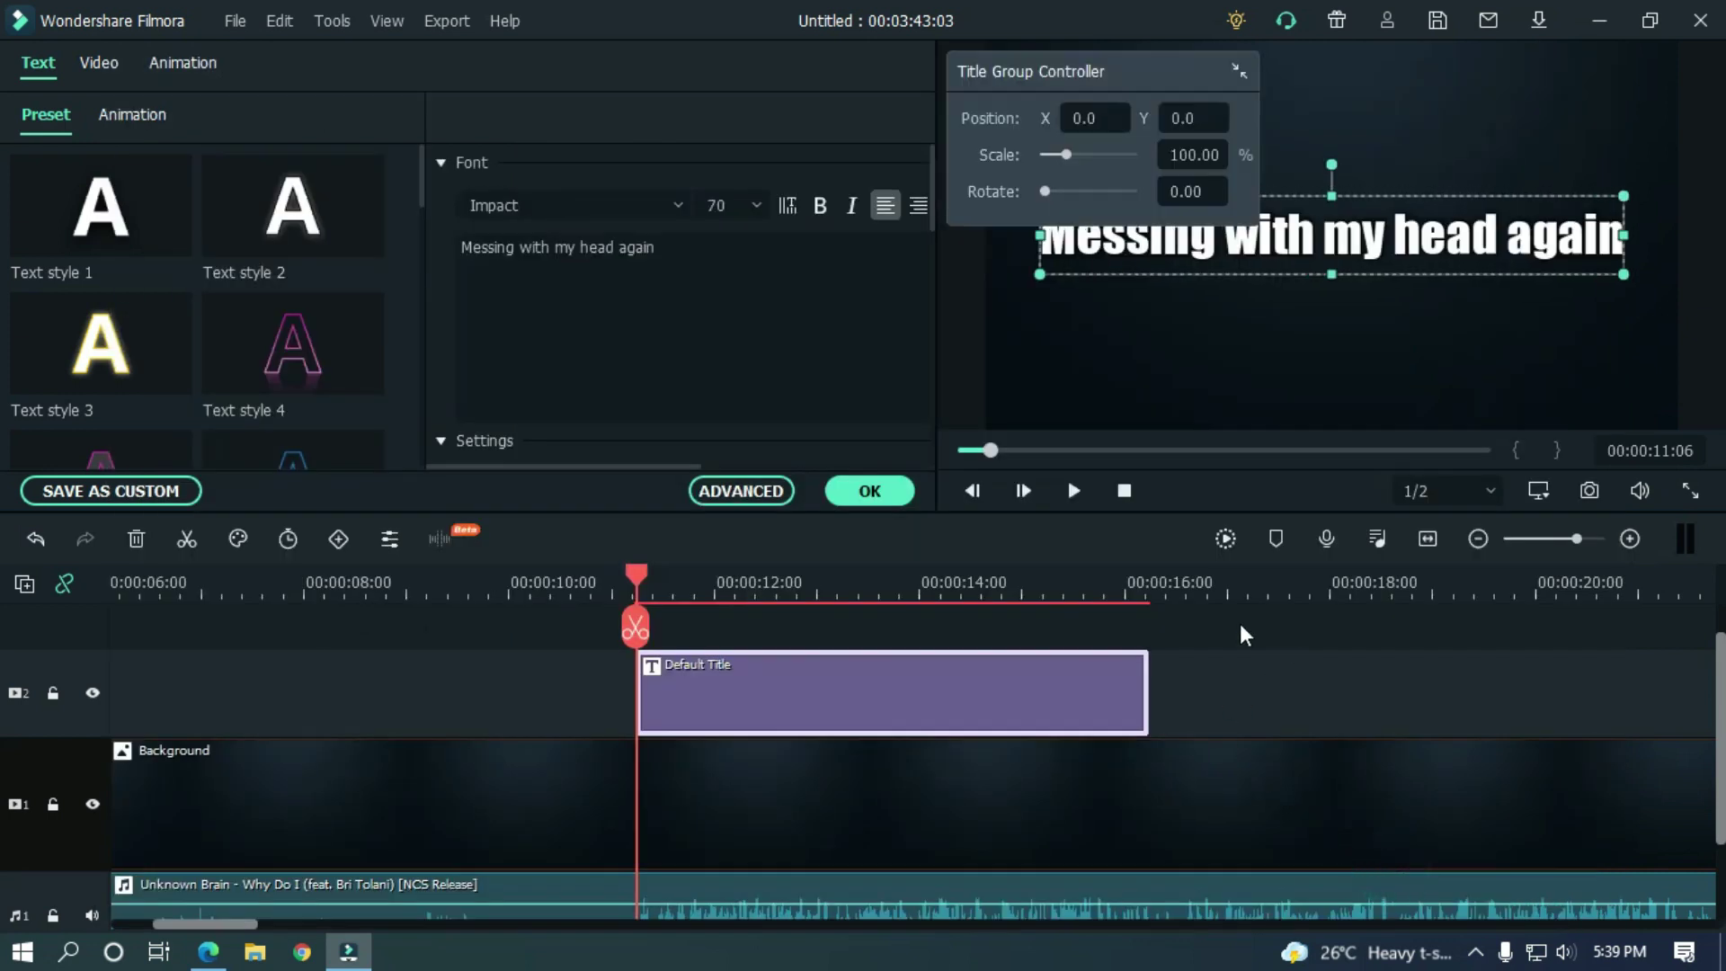
# Collapse the Title Group Controller and move it clear of the preview image
pyautogui.click(1239, 71)
pyautogui.moveTo(1221, 77); pyautogui.dragTo(1134, 15)
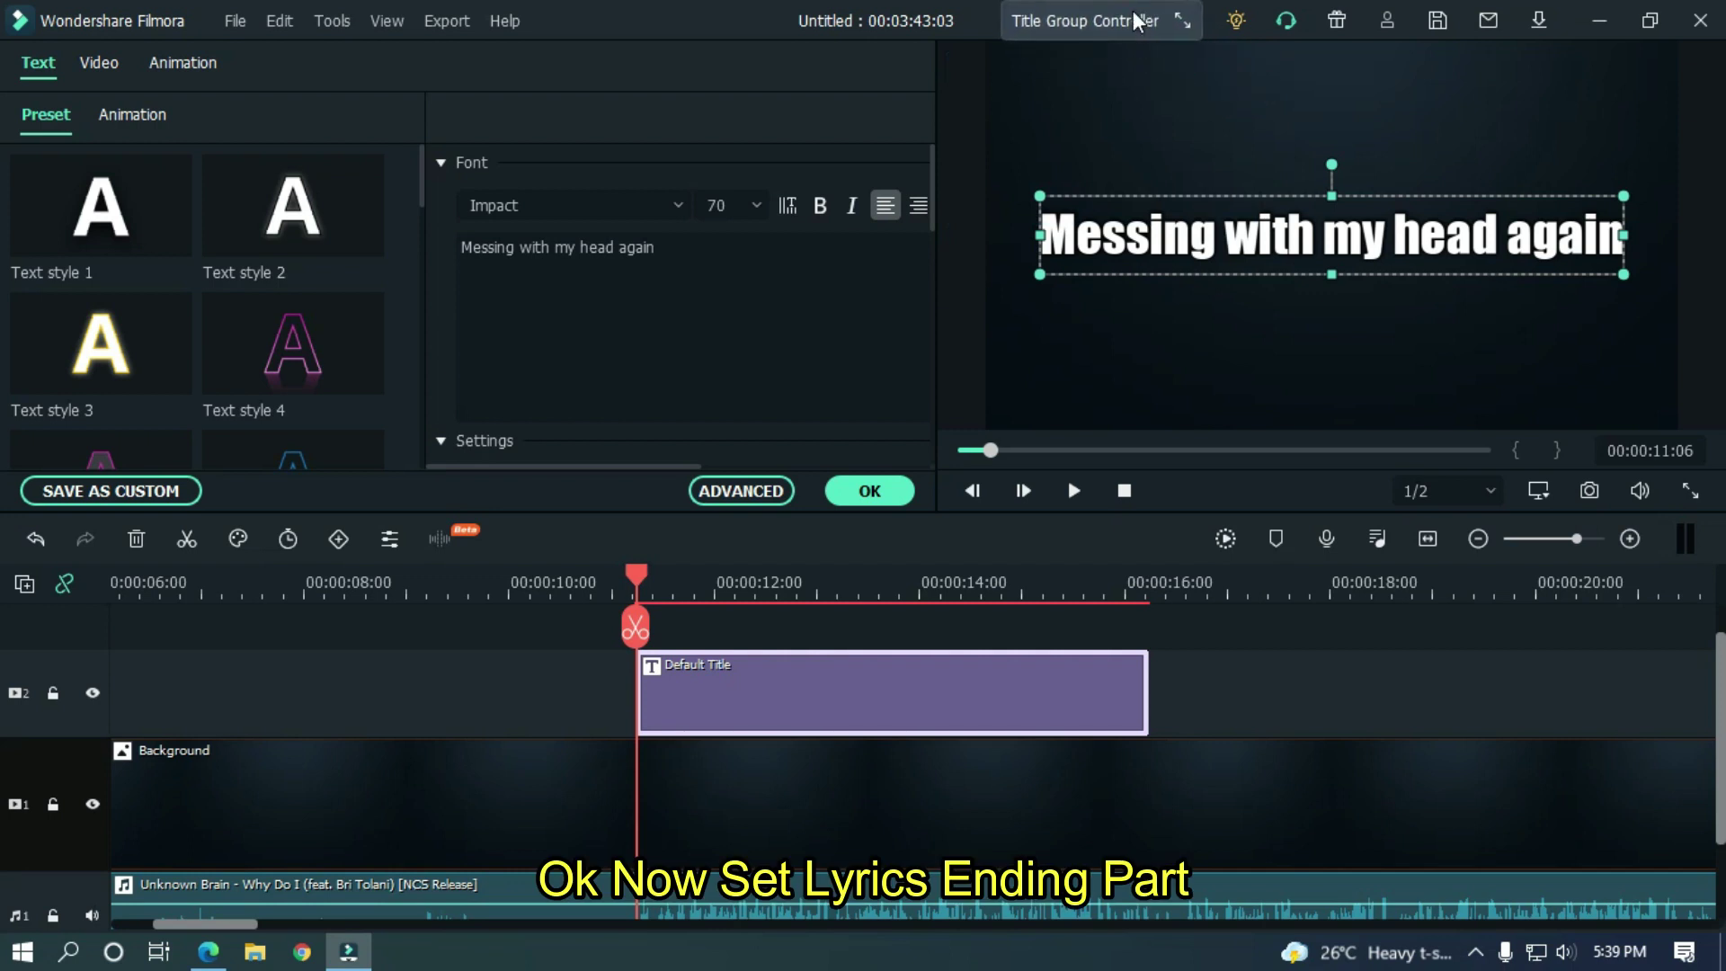
# Play back the song under the title to find where the first lyric line ends and park the playhead at 00:00:12:22
pyautogui.moveTo(1721, 636); pyautogui.dragTo(1721, 642)
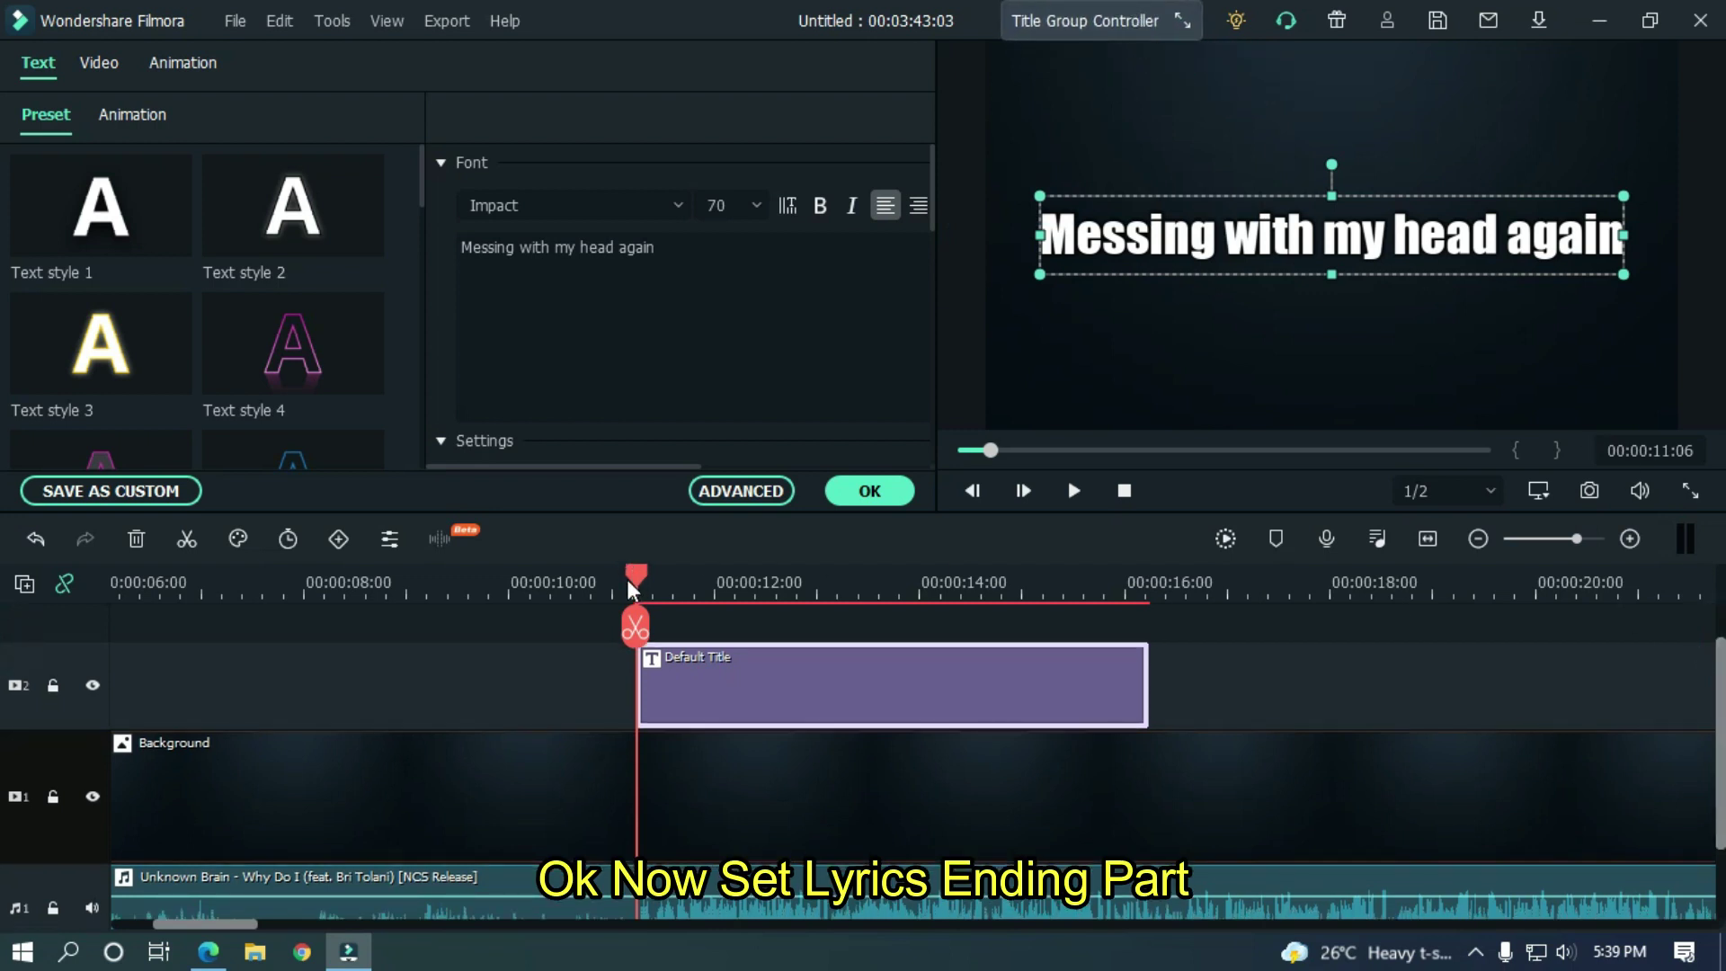
pyautogui.moveTo(627, 579); pyautogui.dragTo(597, 583)
pyautogui.press('space')
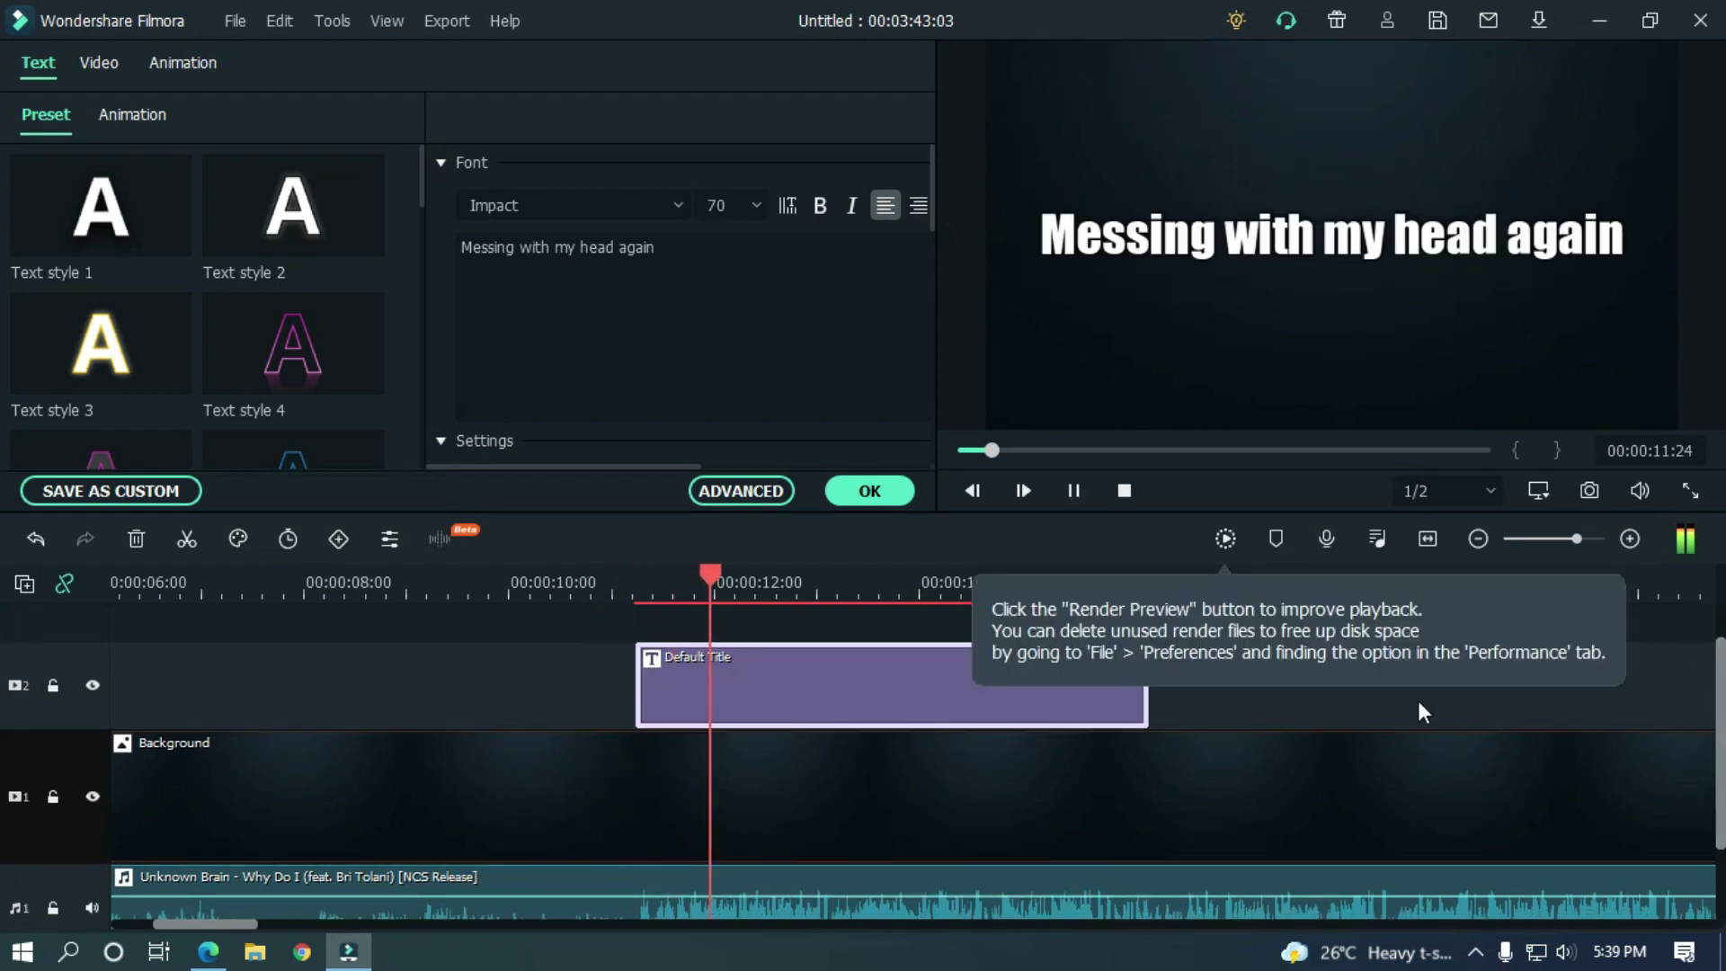
pyautogui.click(1419, 712)
pyautogui.press('space')
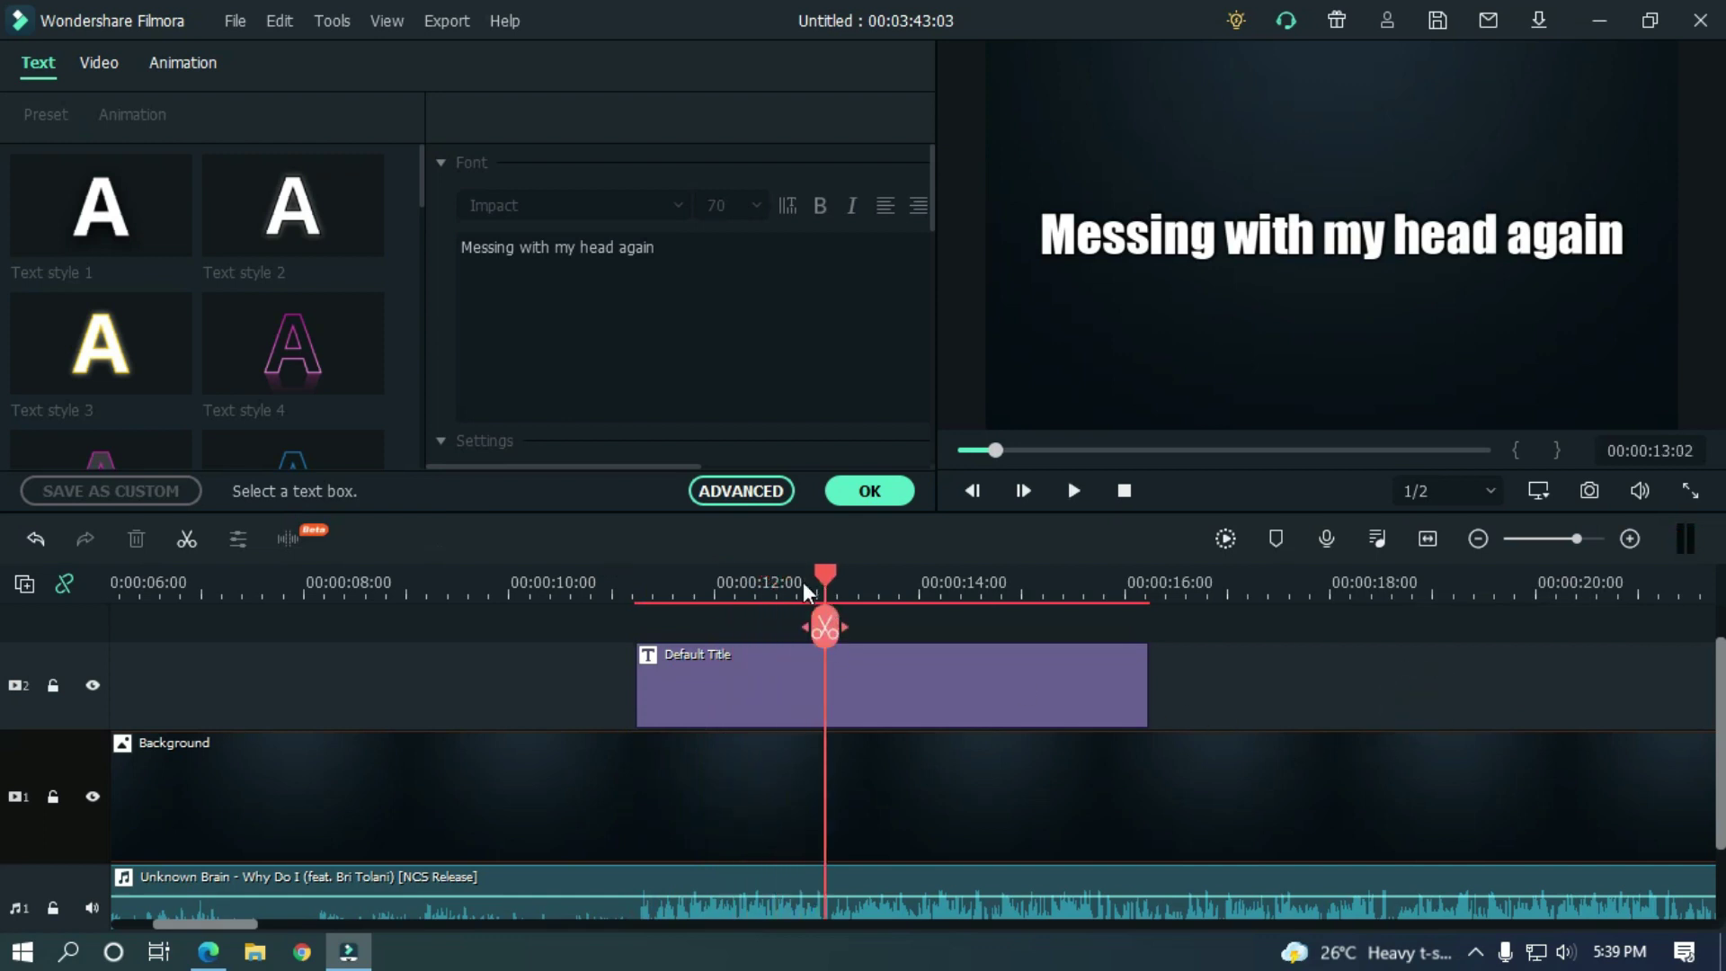
pyautogui.moveTo(804, 585); pyautogui.dragTo(635, 576)
pyautogui.press('space')
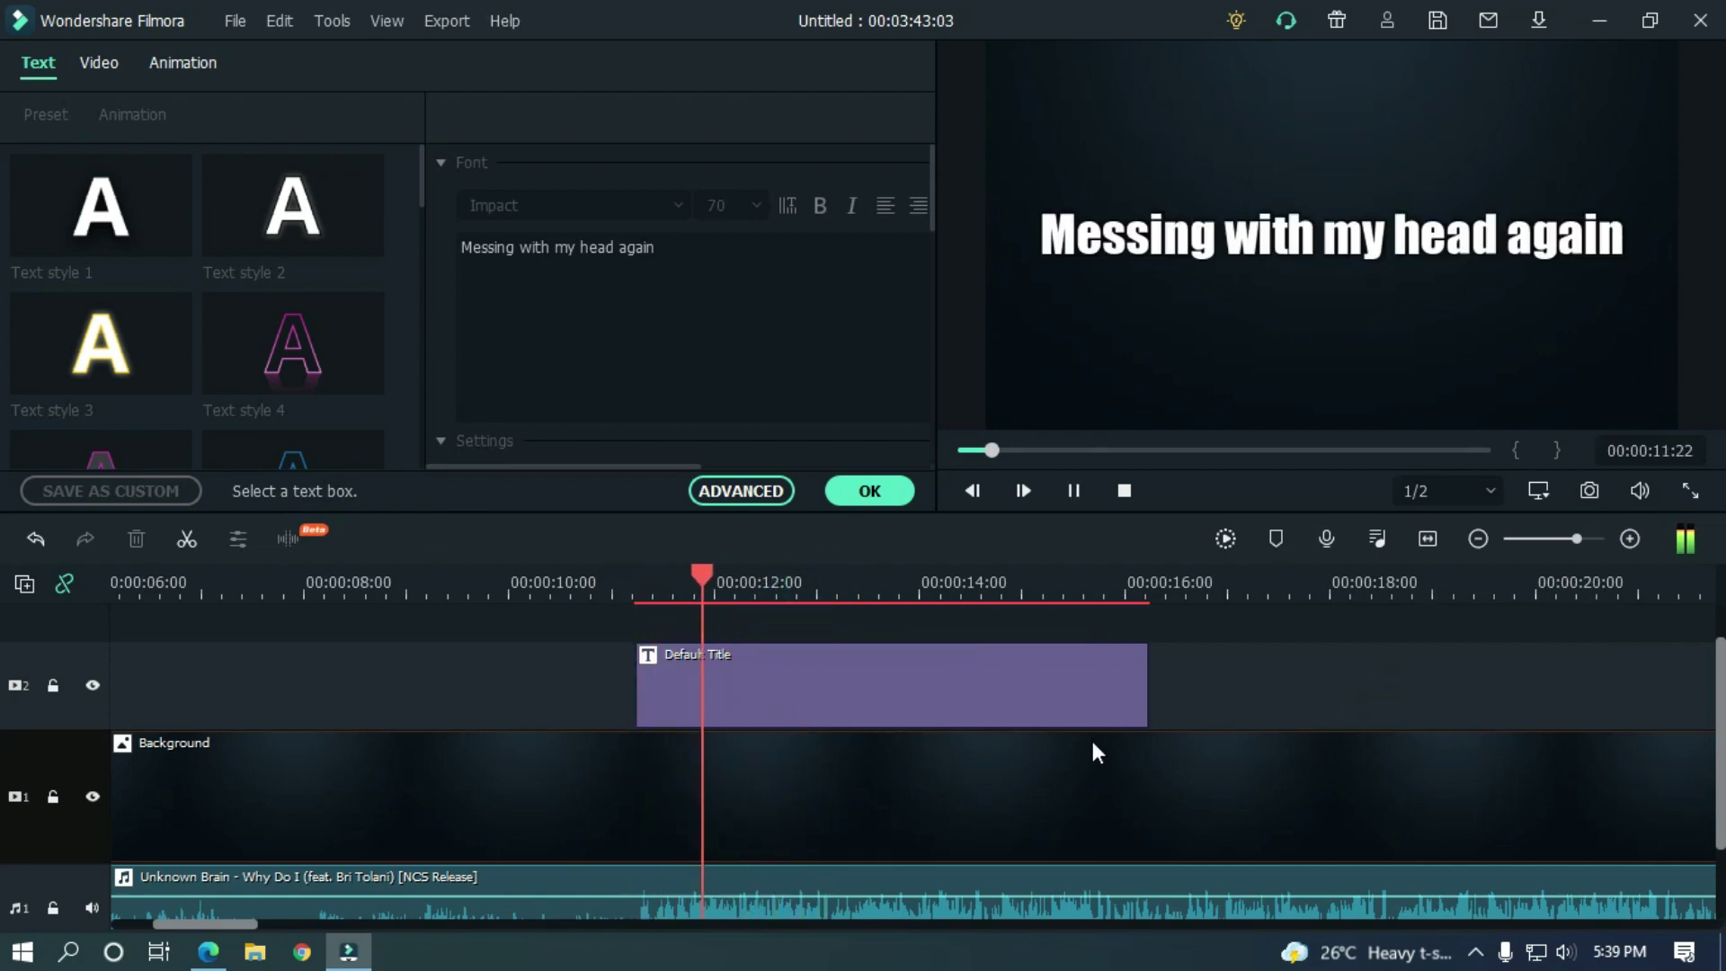
pyautogui.press('space')
pyautogui.scroll(-2, 2, 803)
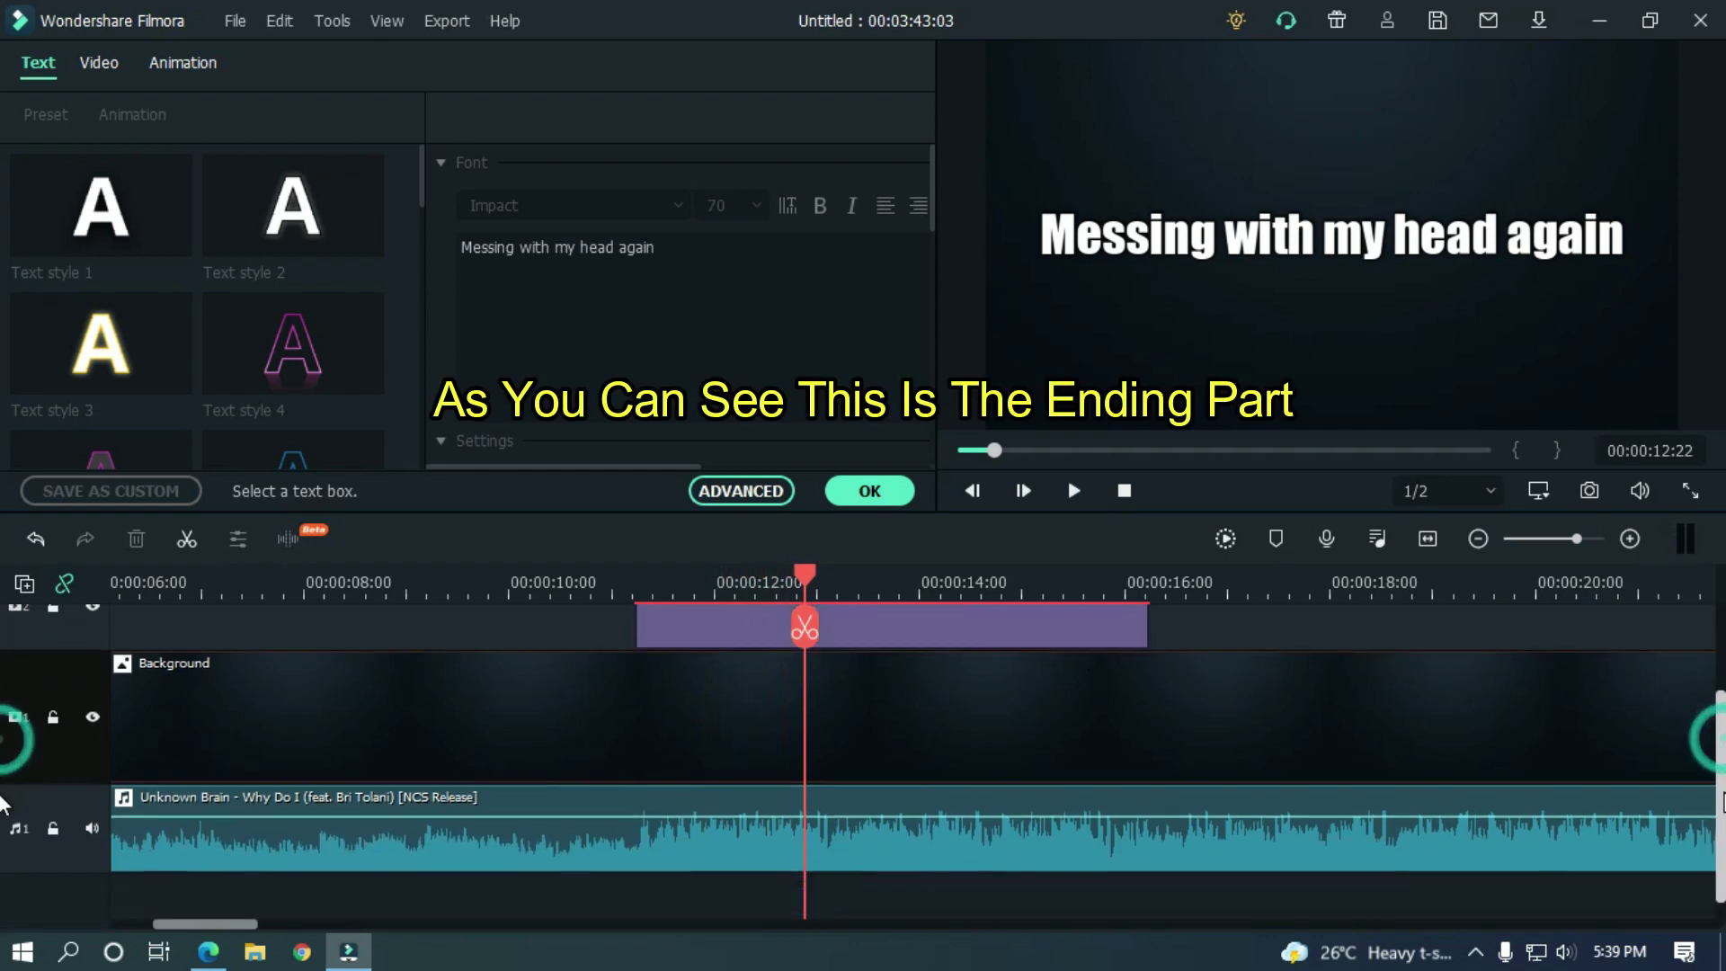
pyautogui.moveTo(801, 585)
pyautogui.mouseDown()
pyautogui.moveTo(825, 600)
pyautogui.moveTo(861, 579)
pyautogui.moveTo(715, 558)
pyautogui.moveTo(807, 574)
pyautogui.mouseUp()
pyautogui.press('space')
pyautogui.press('space')
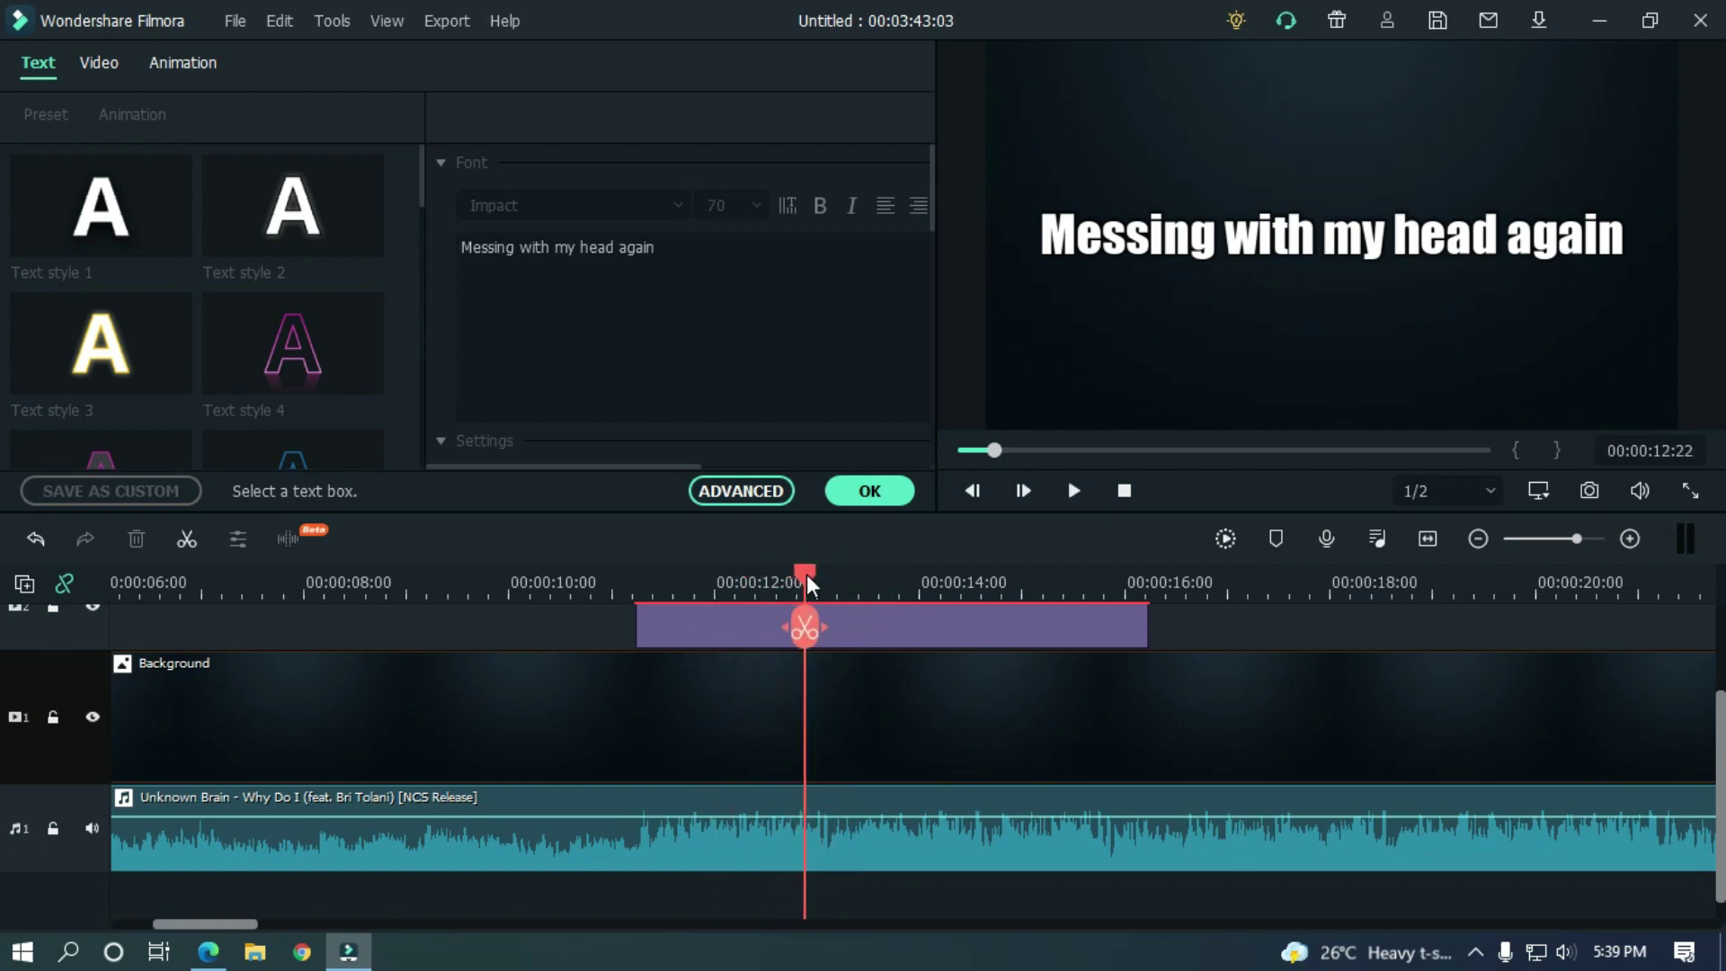
# Shorten the lyric title on video track 2 so that it ends at the playhead
pyautogui.moveTo(1721, 769); pyautogui.dragTo(1721, 691)
pyautogui.click(1076, 709)
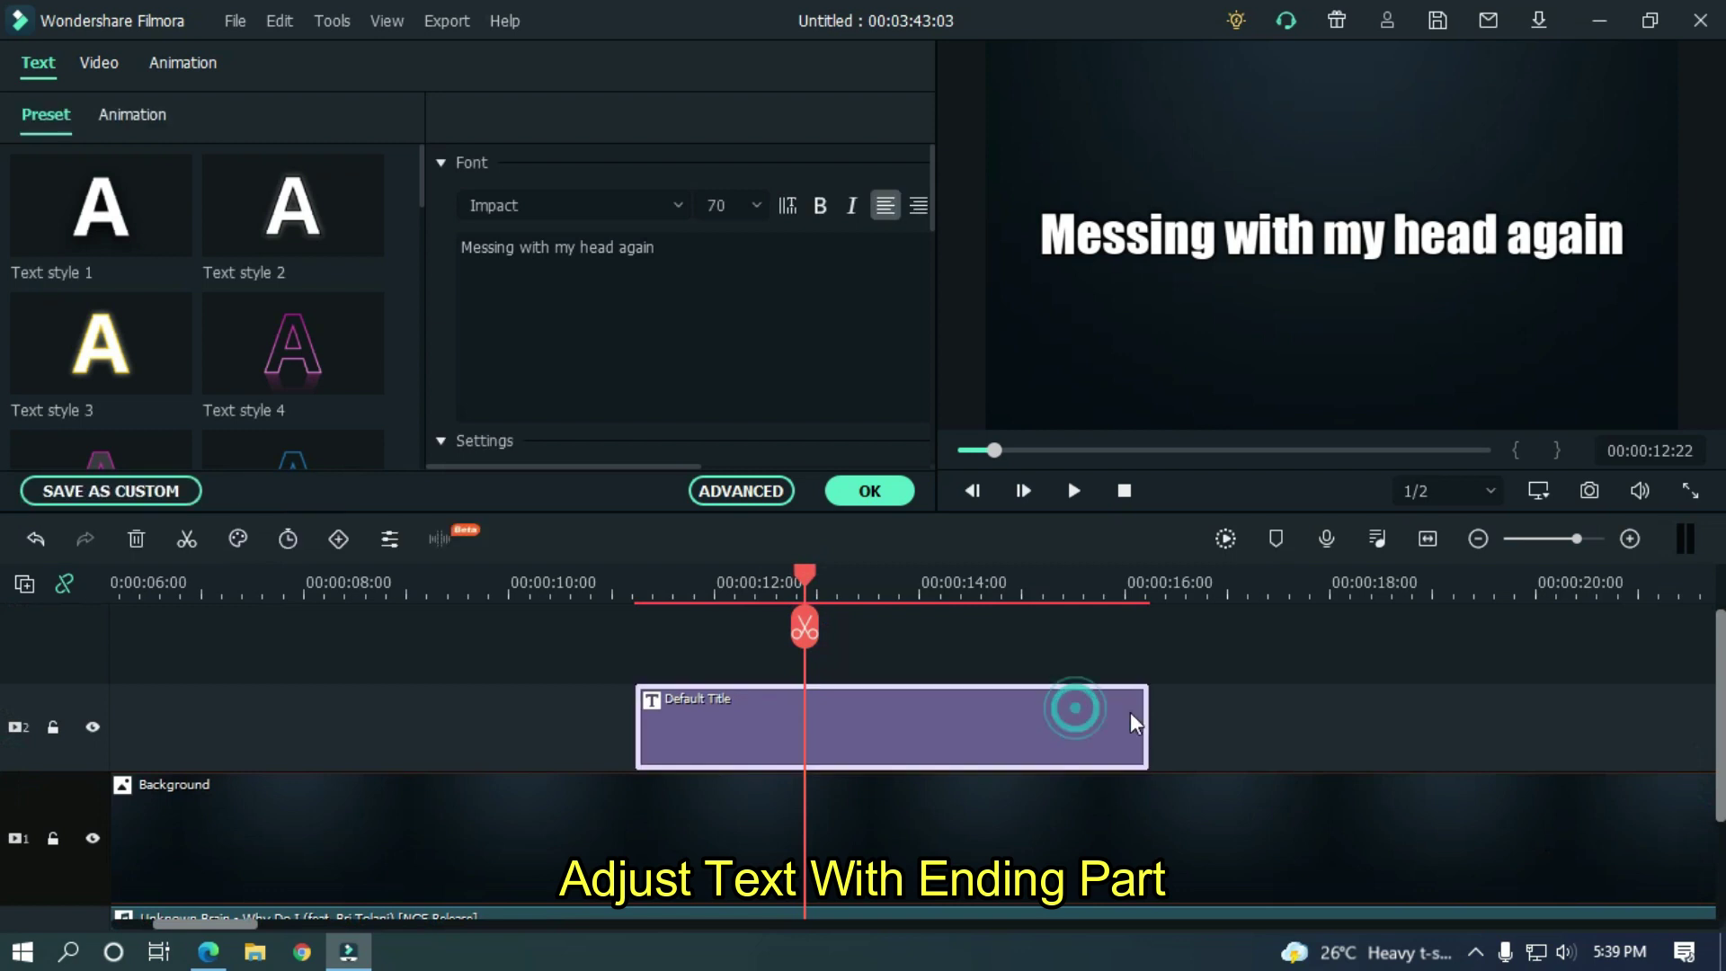
pyautogui.moveTo(1149, 711); pyautogui.dragTo(805, 695)
# Duplicate the lyric title onto a newly added video track 3, pasting the copy at 00:00:11:05
pyautogui.moveTo(795, 589); pyautogui.dragTo(626, 573)
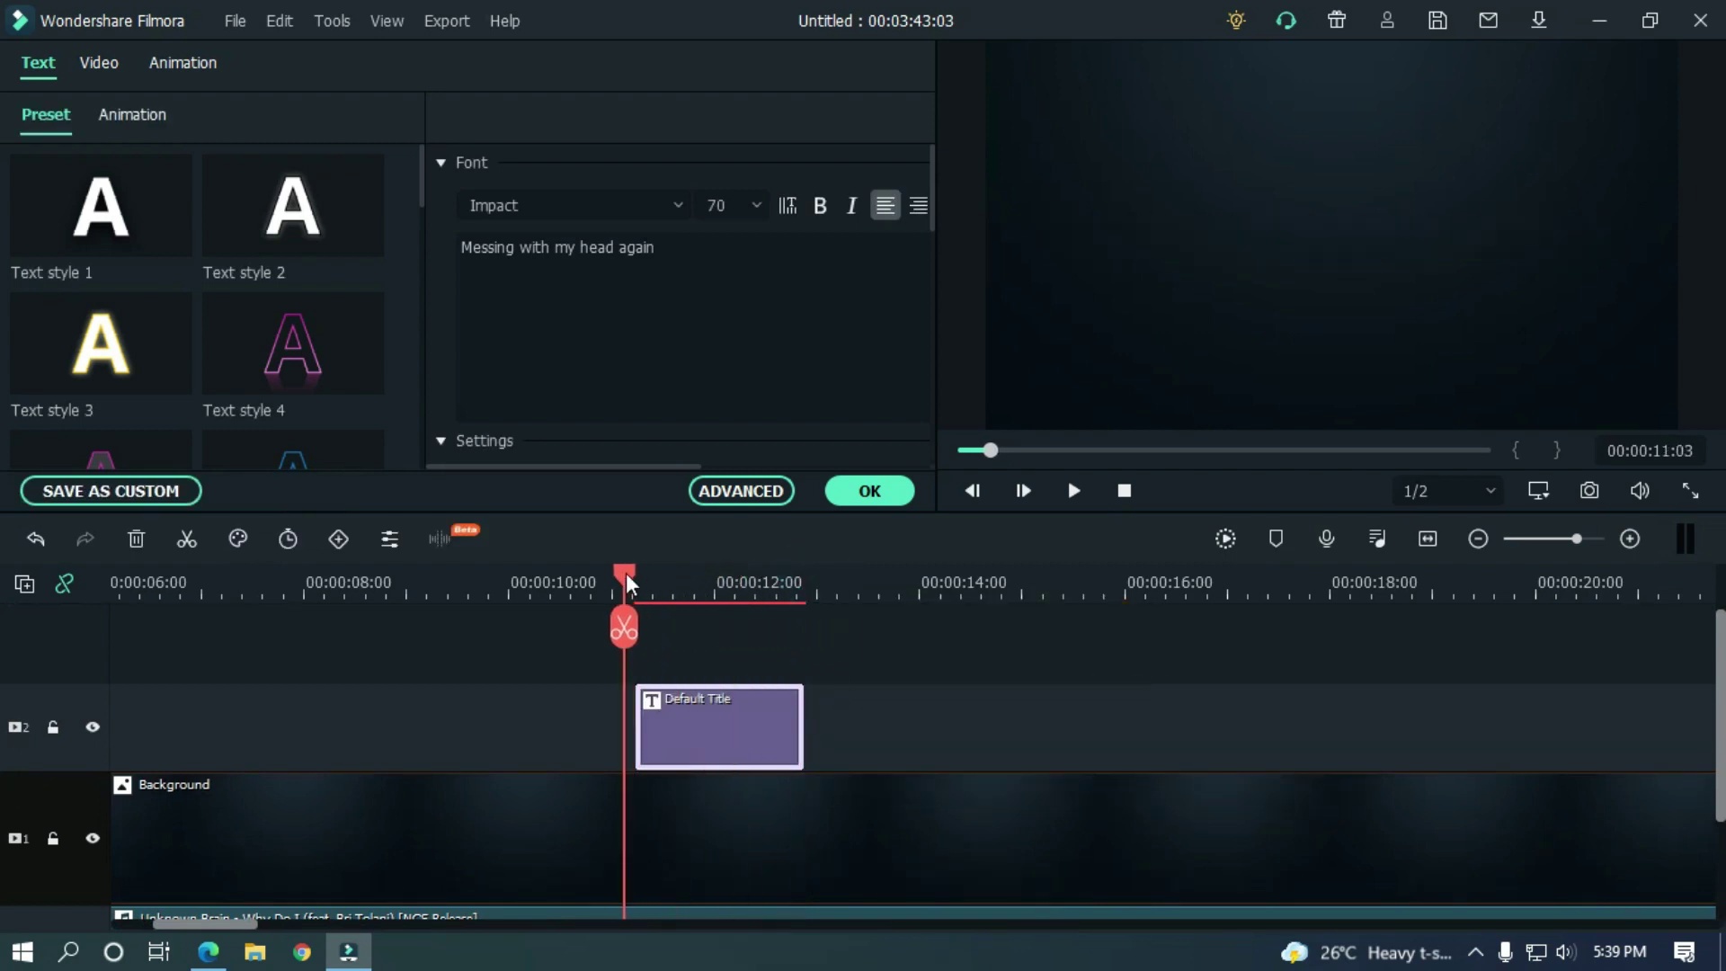
pyautogui.scroll(1, 1690, 692)
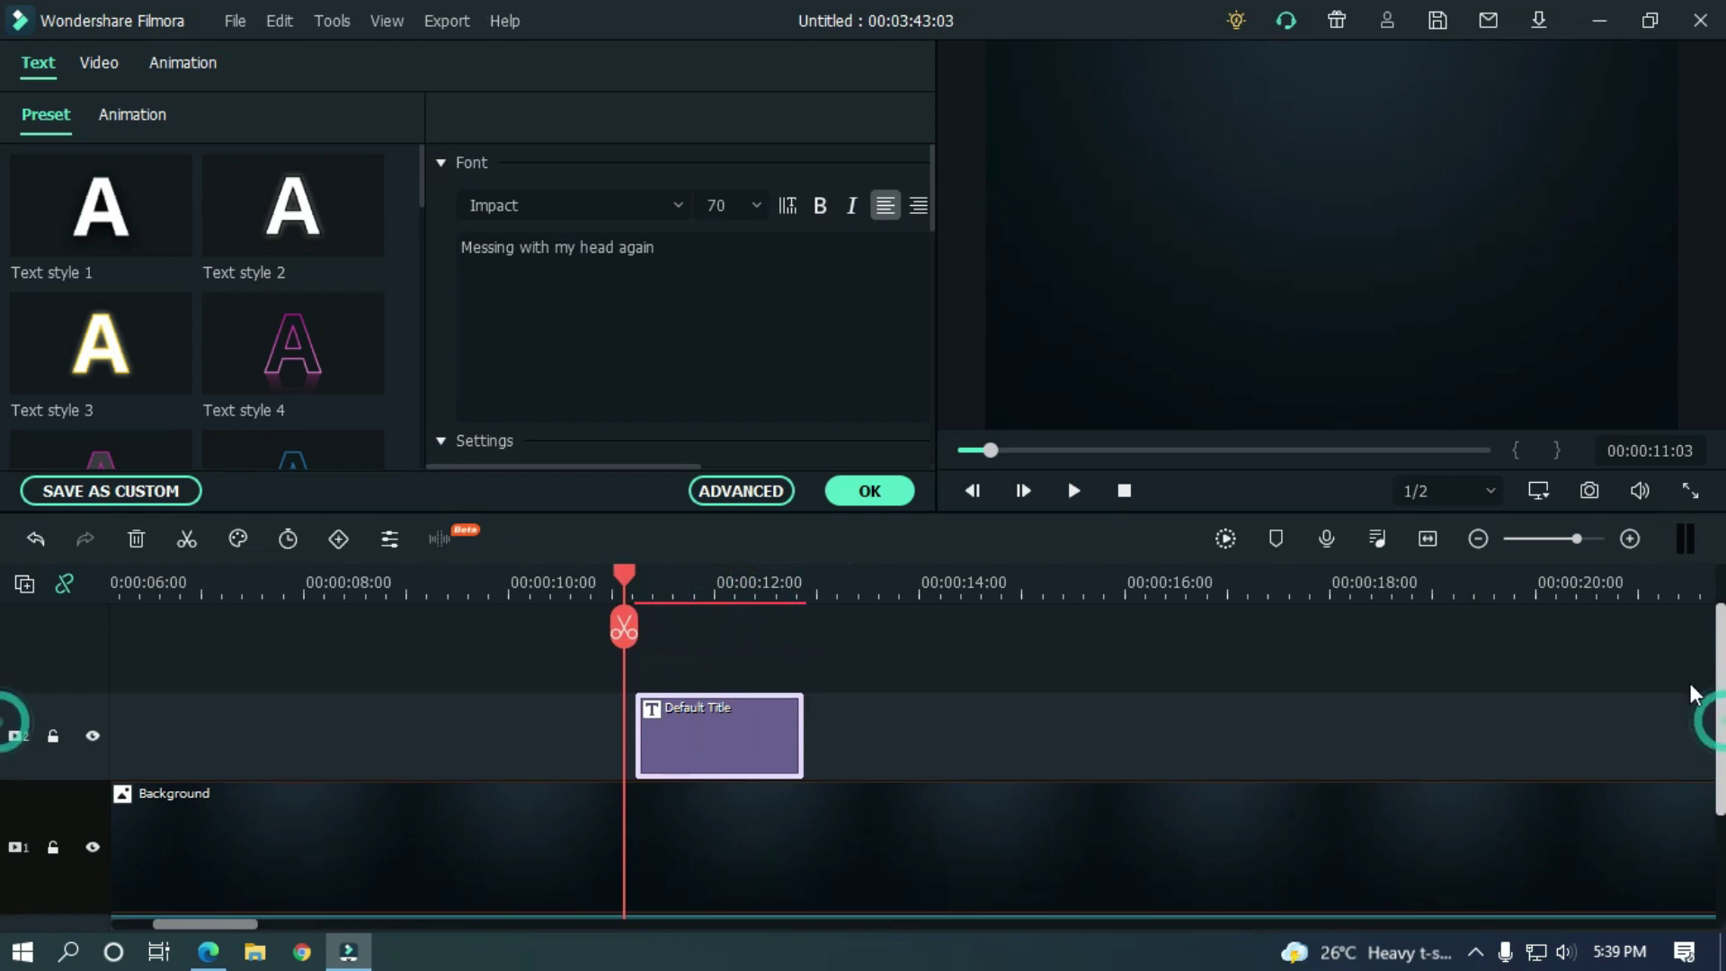
pyautogui.rightClick(707, 733)
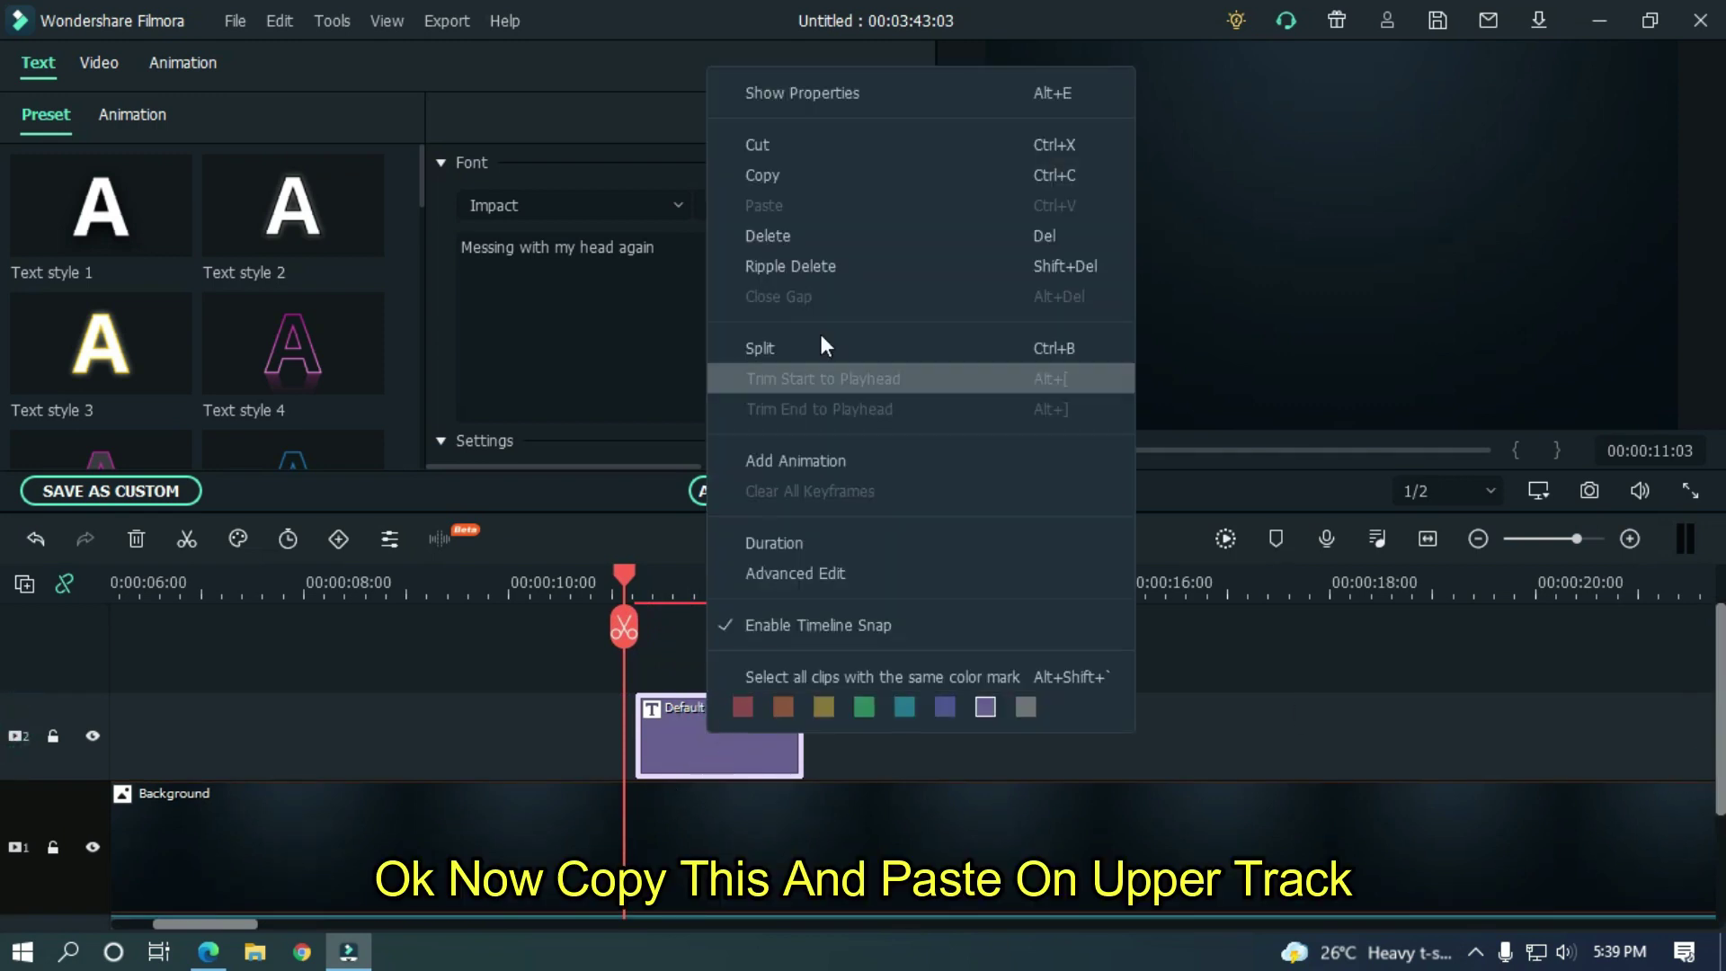
pyautogui.click(779, 175)
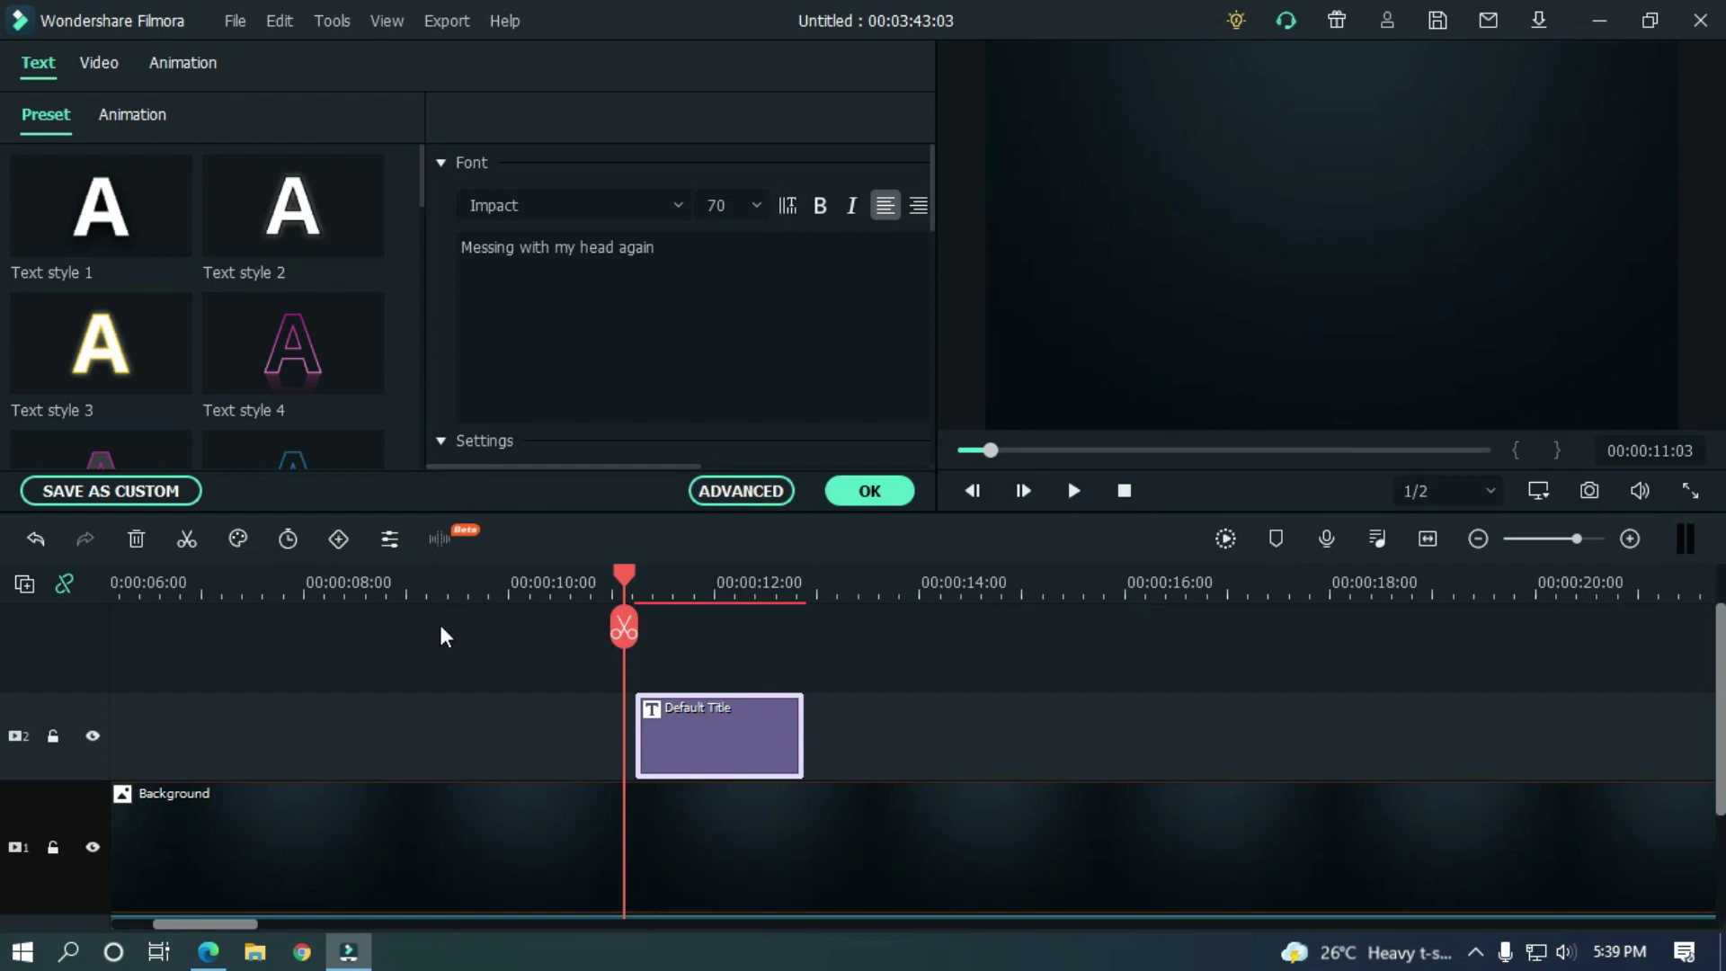
pyautogui.click(25, 585)
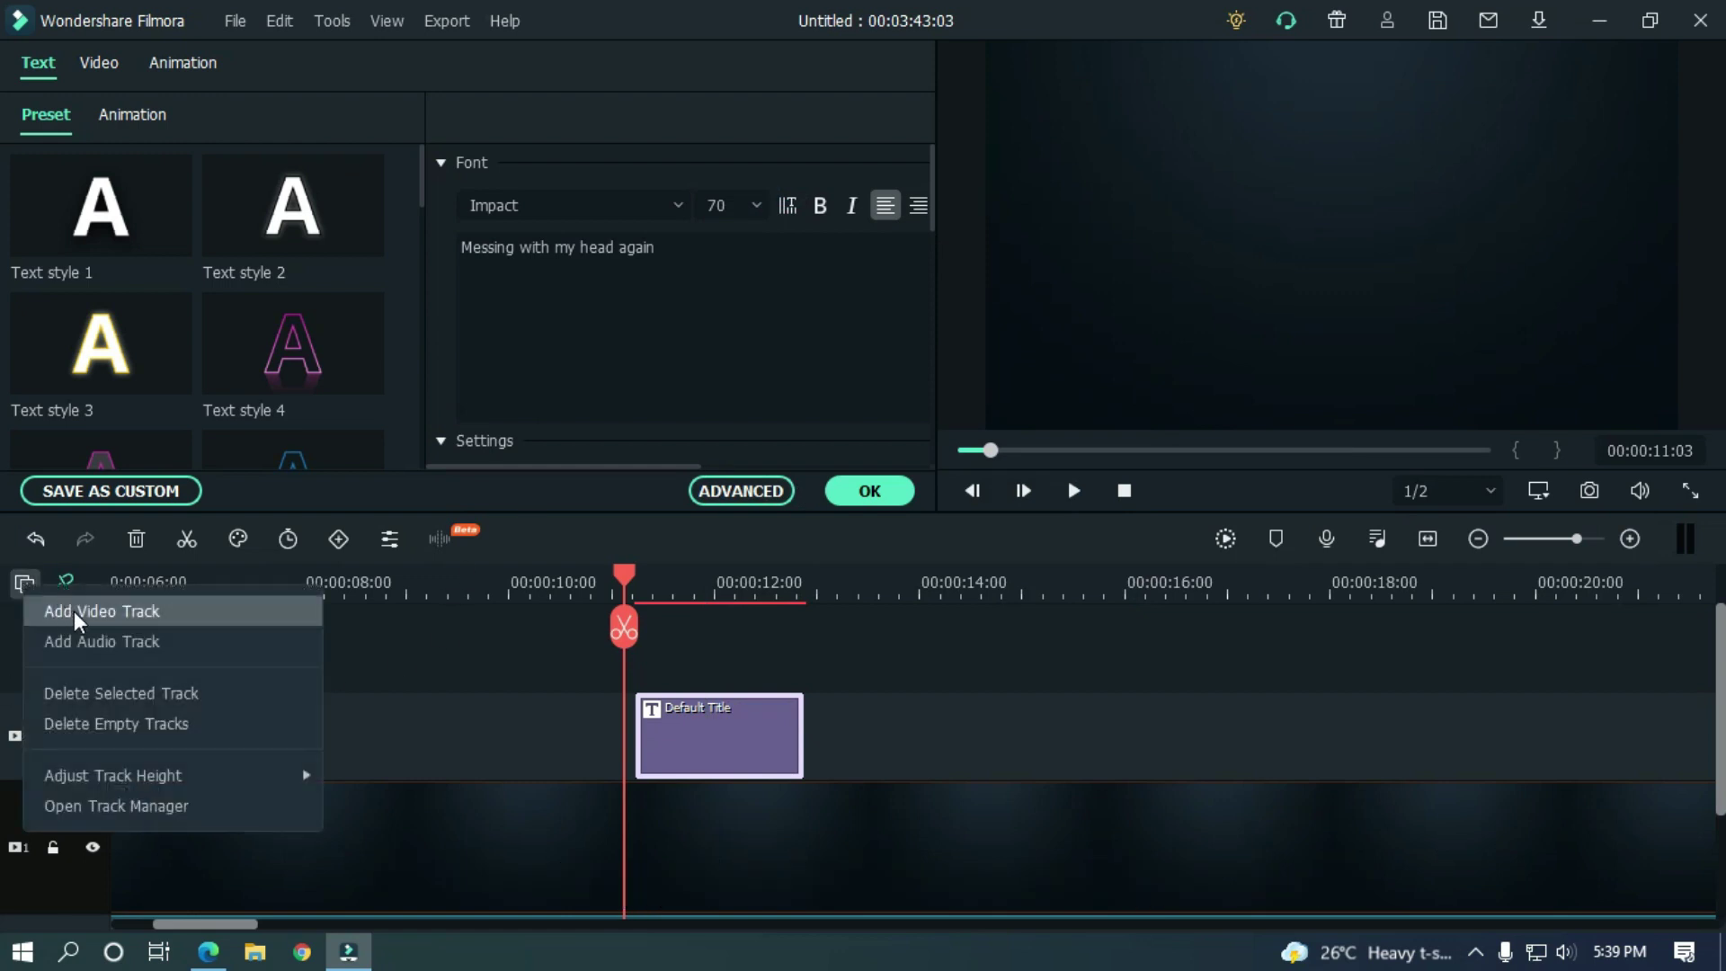
pyautogui.click(74, 612)
pyautogui.click(635, 585)
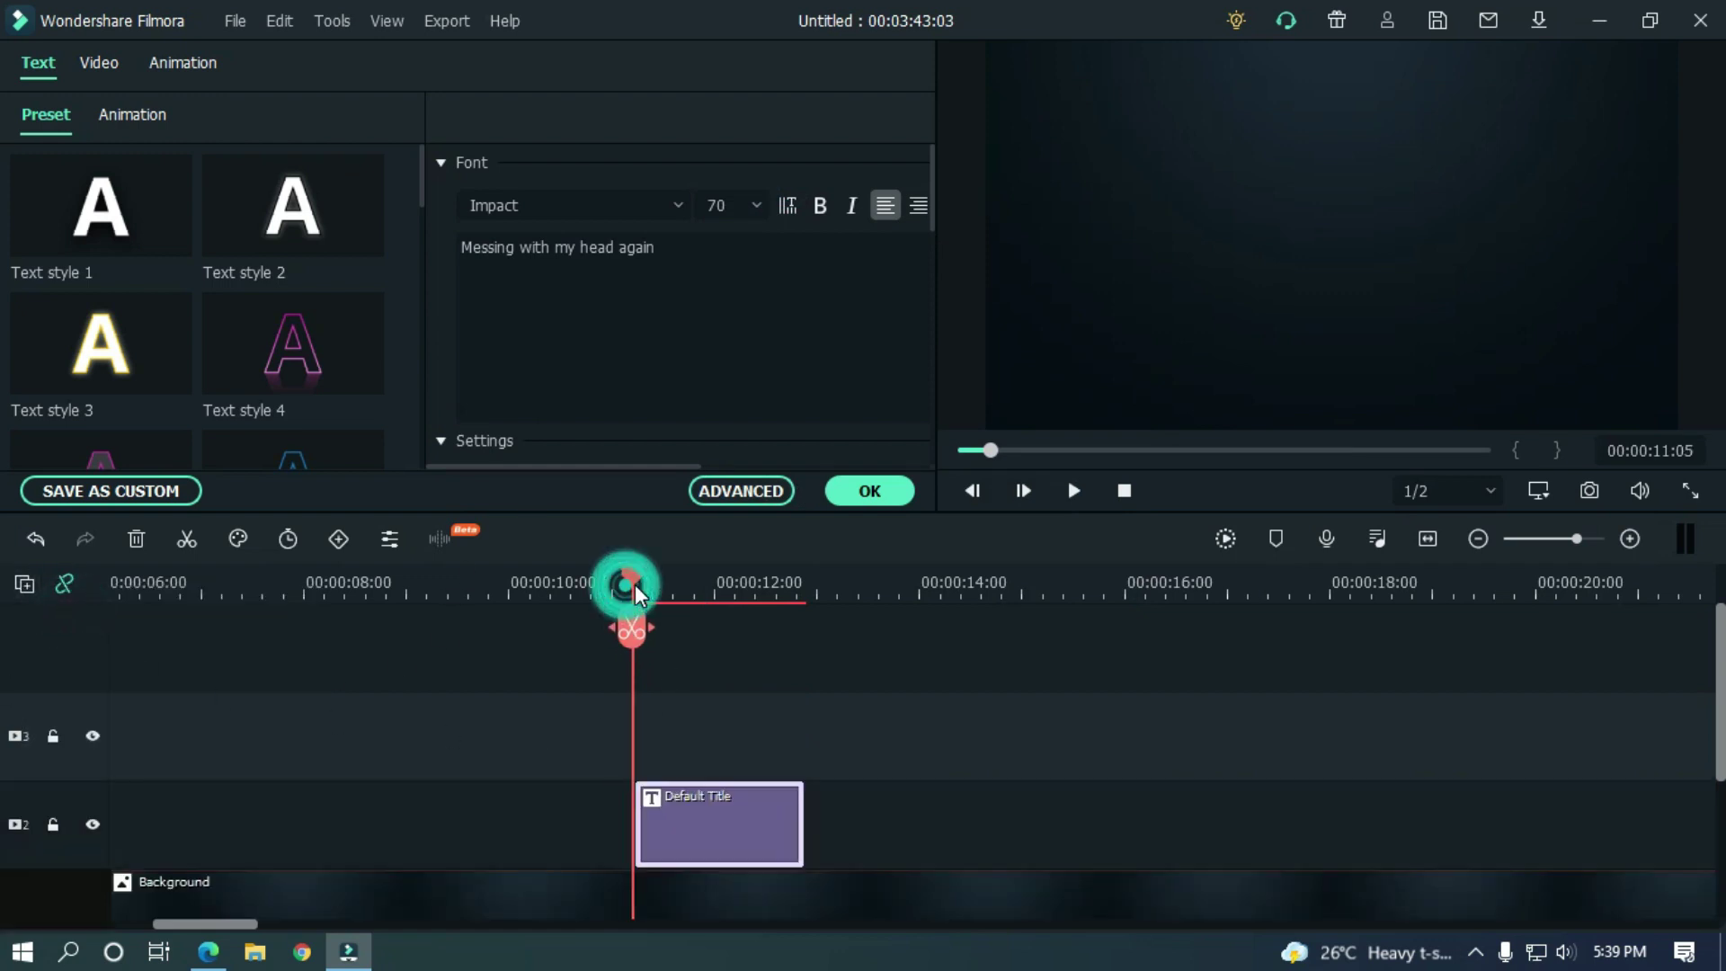
pyautogui.click(99, 733)
pyautogui.hotkey('ctrl', 'v')
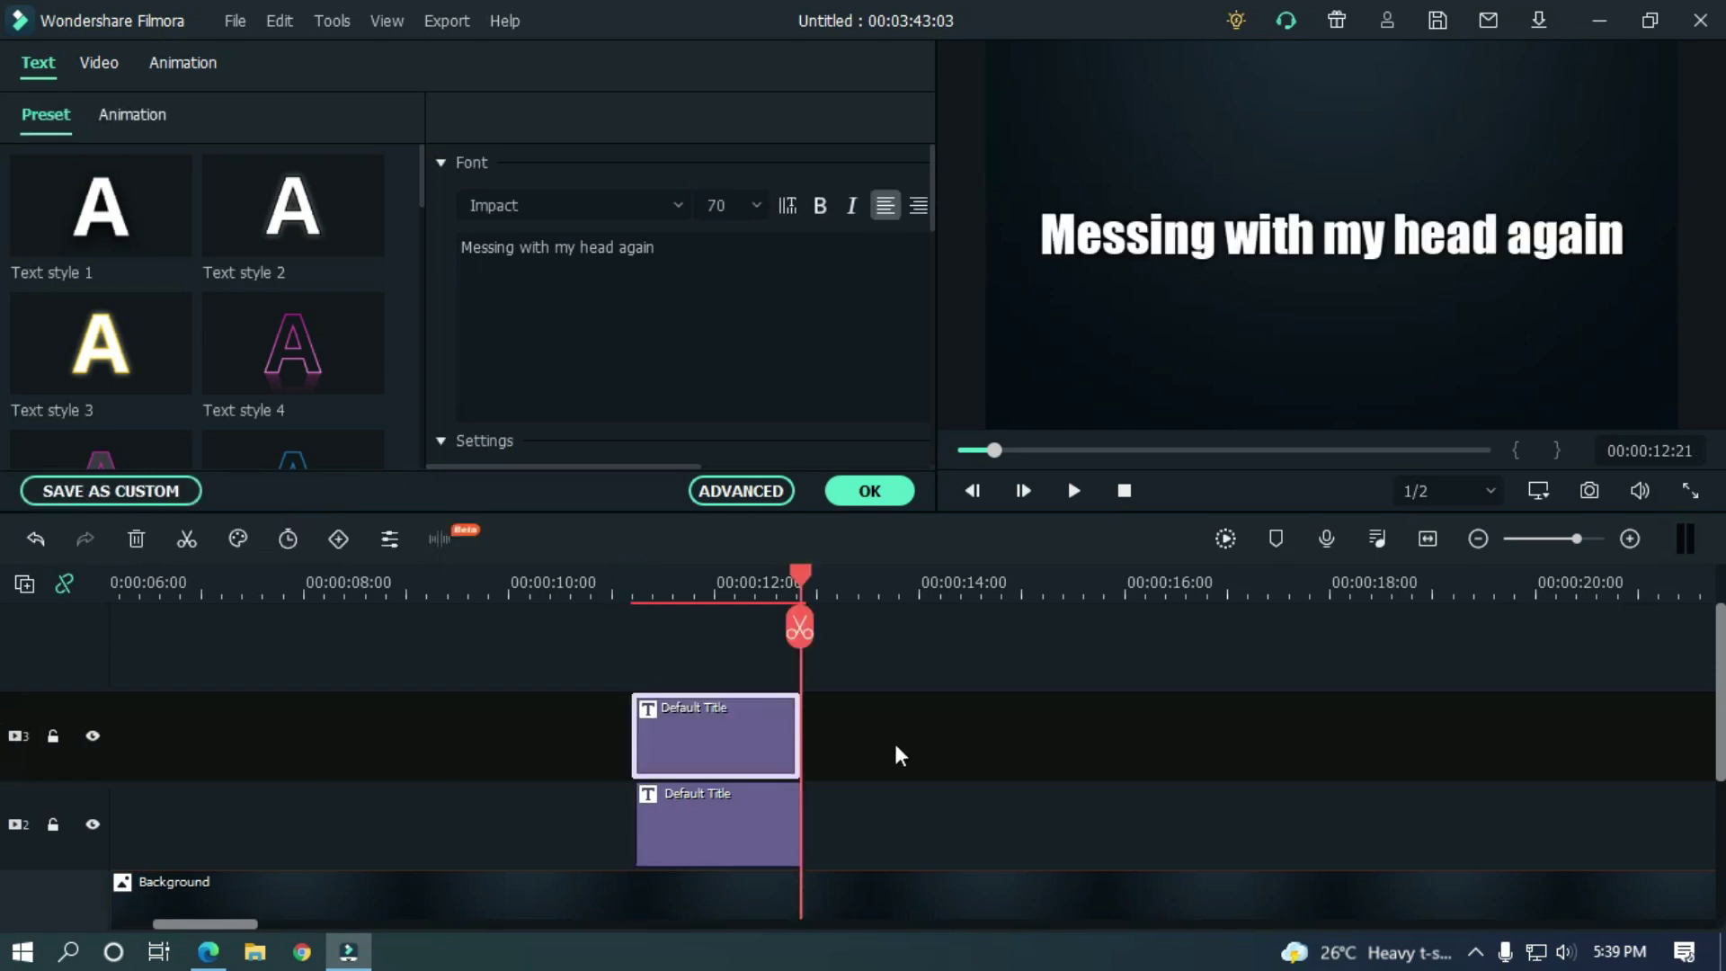
# Shift the copied title on video track 3 so it lines up exactly with the title on track 2
pyautogui.click(618, 586)
pyautogui.moveTo(828, 594); pyautogui.dragTo(941, 584)
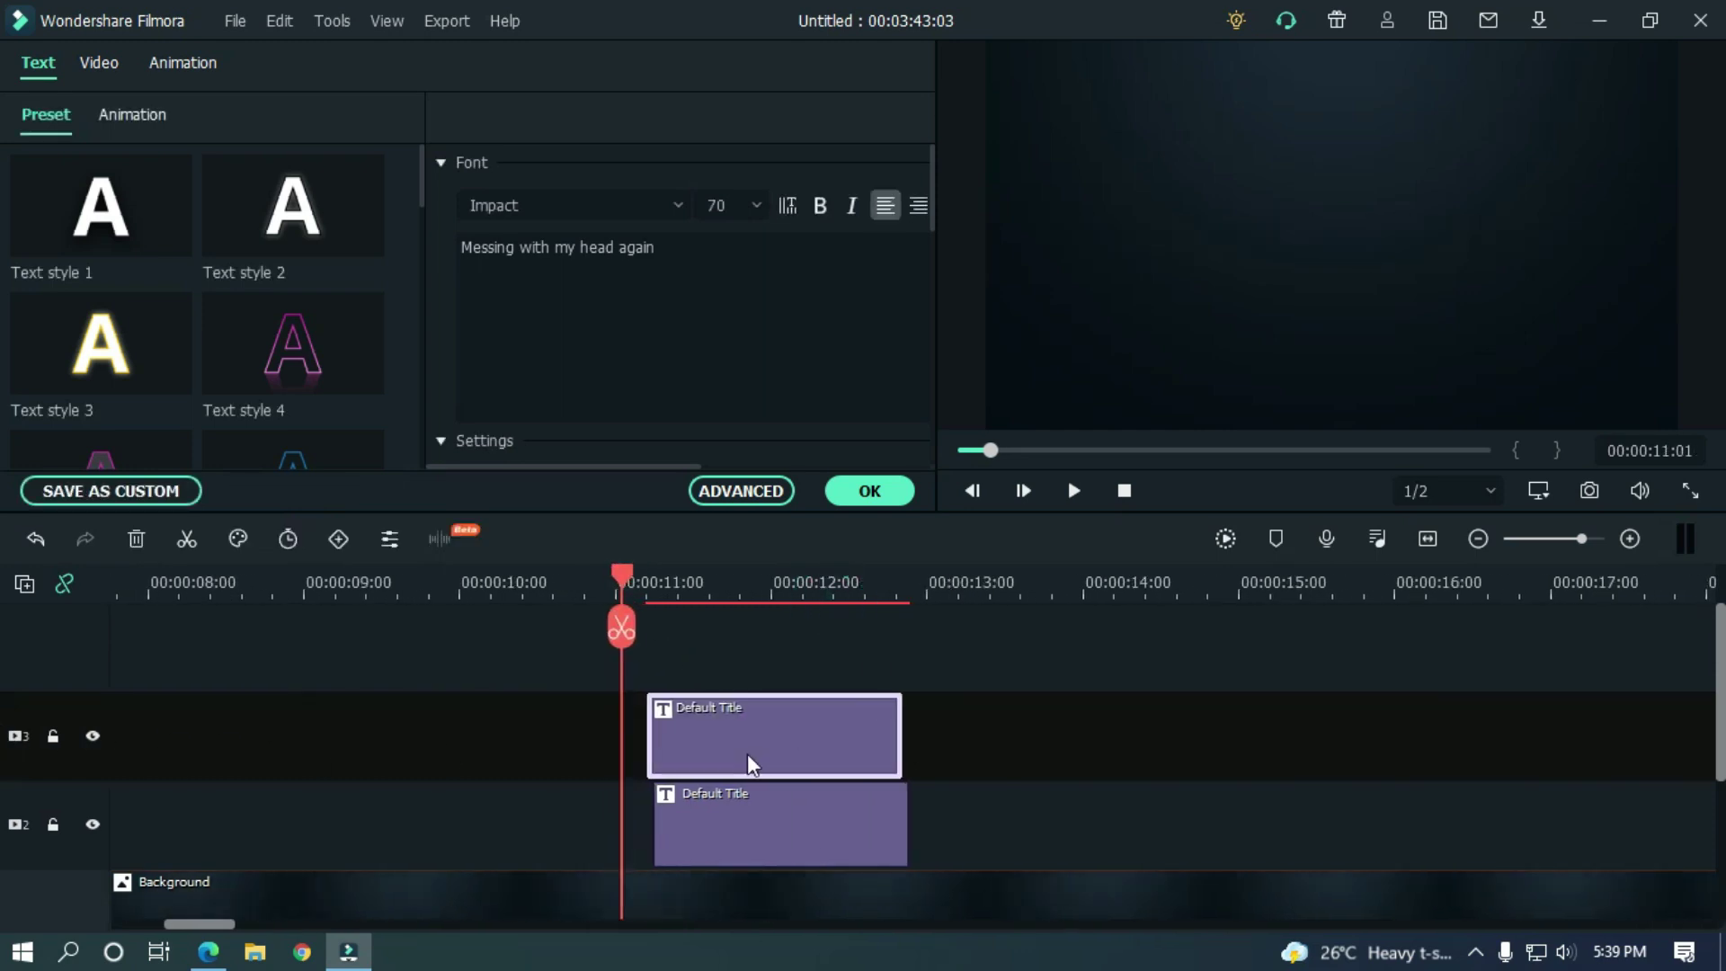
pyautogui.moveTo(710, 744); pyautogui.dragTo(723, 741)
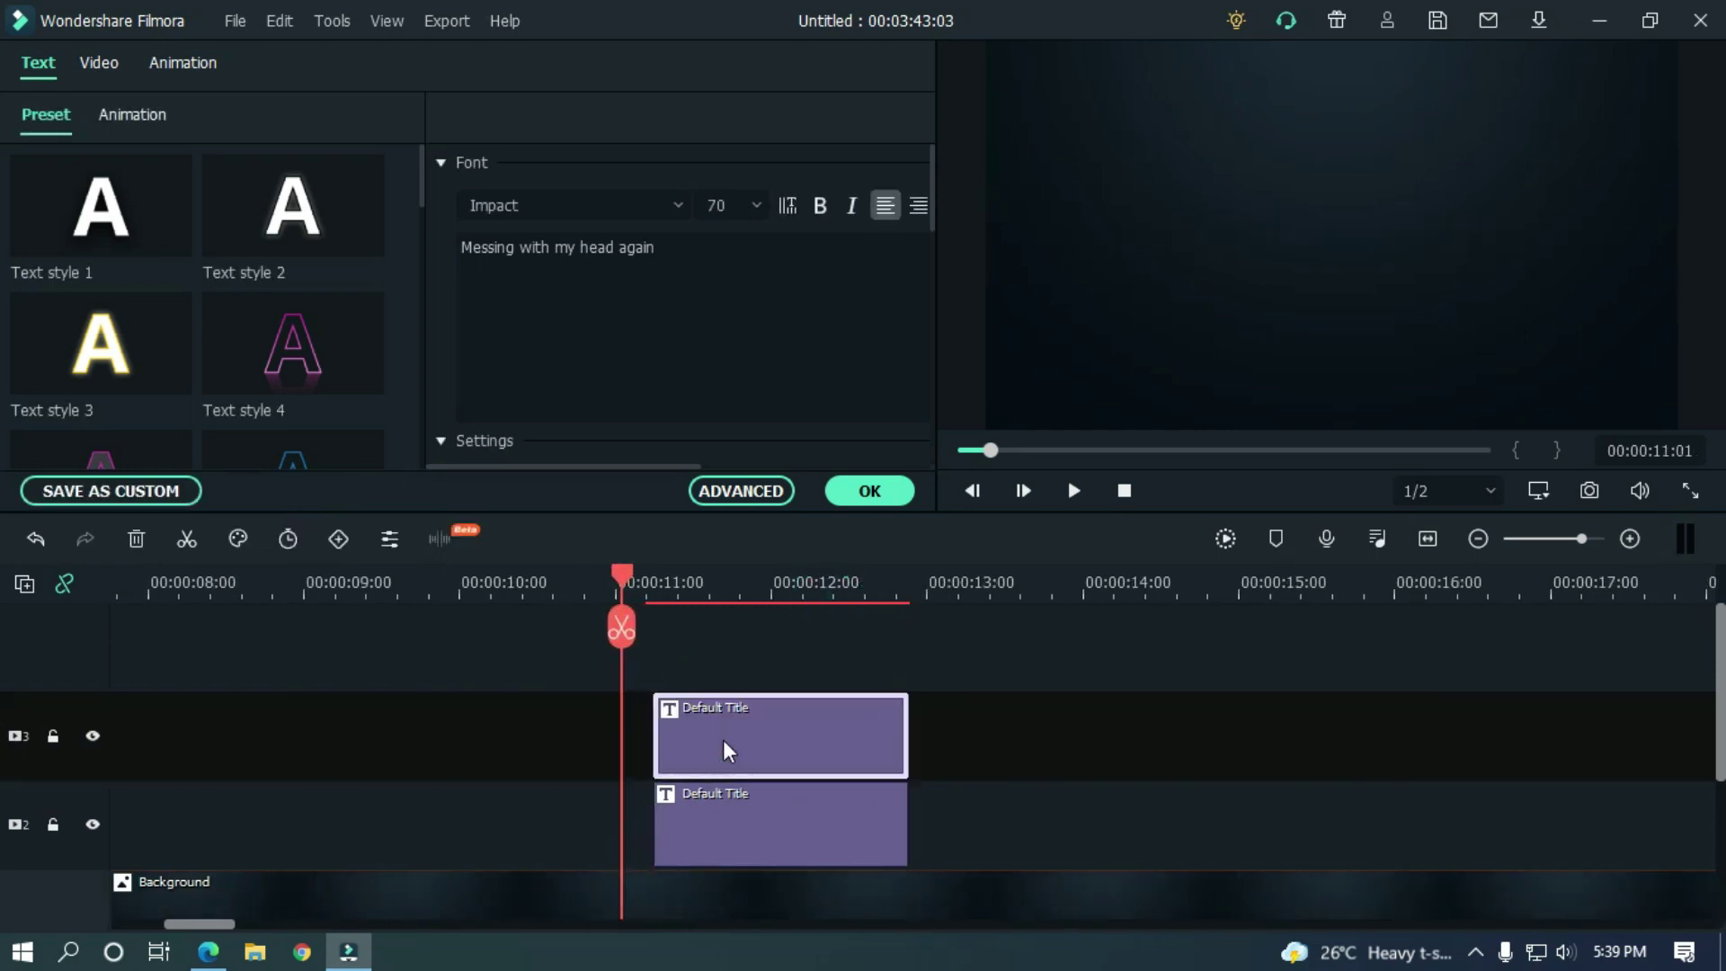
pyautogui.click(904, 642)
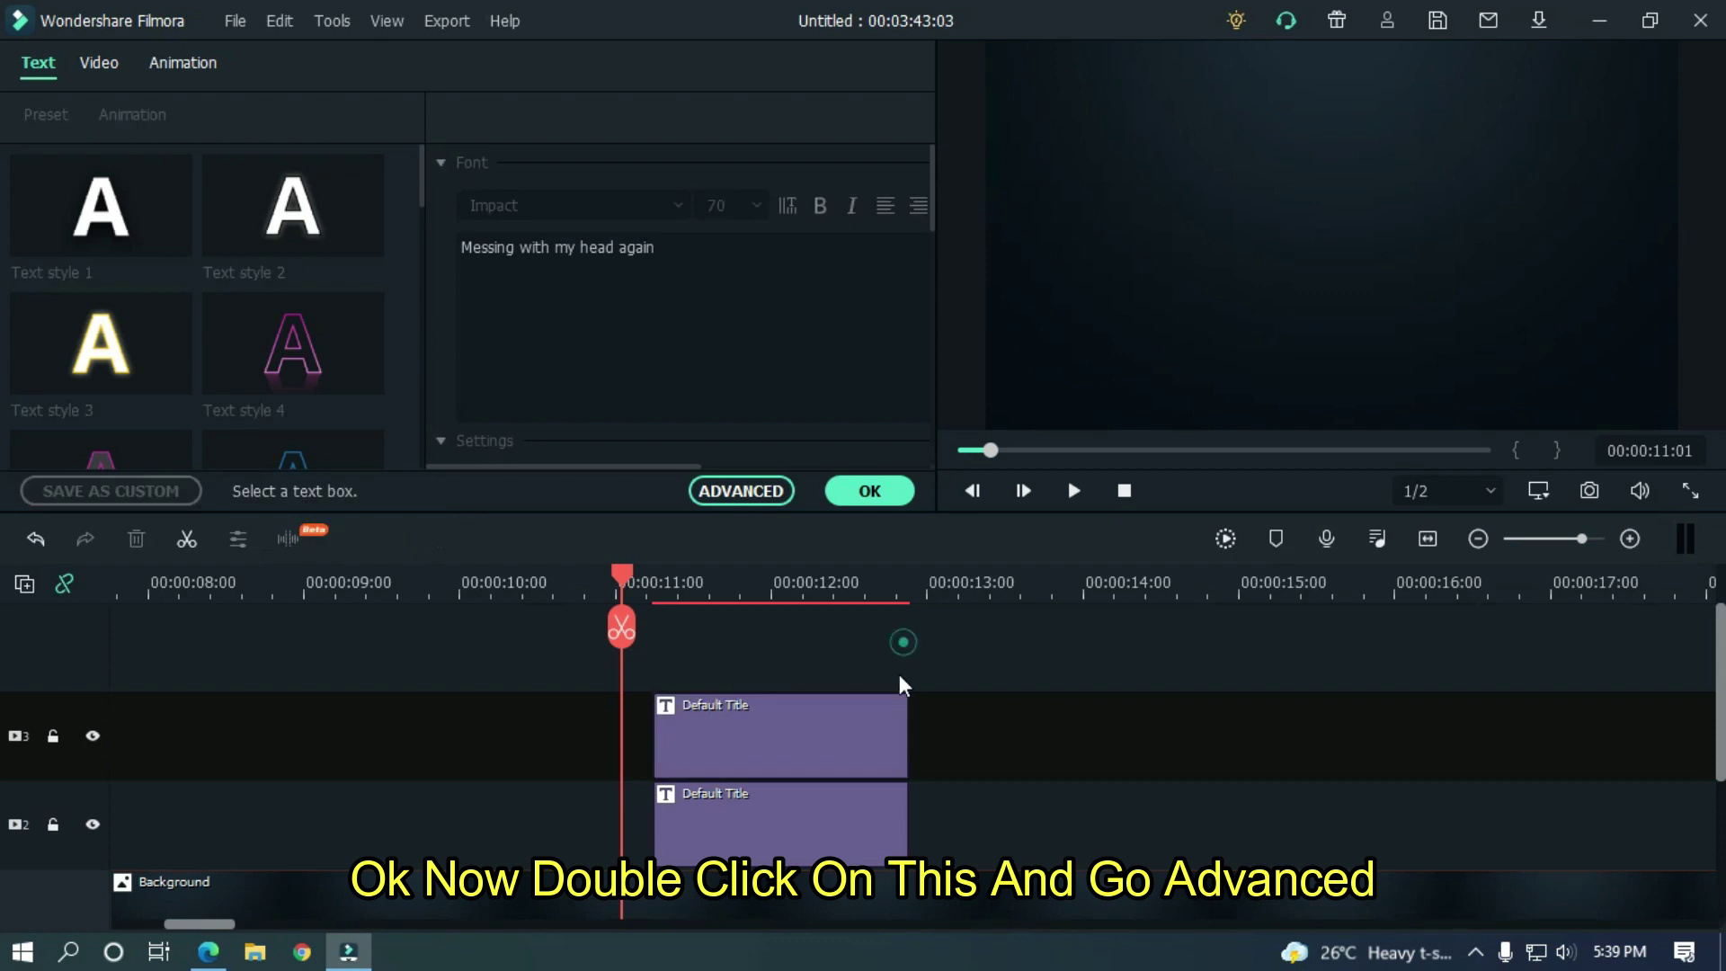
# Give the lyric title on video track 3 a magenta (#ff00ff) text border with a size of 5
pyautogui.doubleClick(763, 730)
pyautogui.click(726, 494)
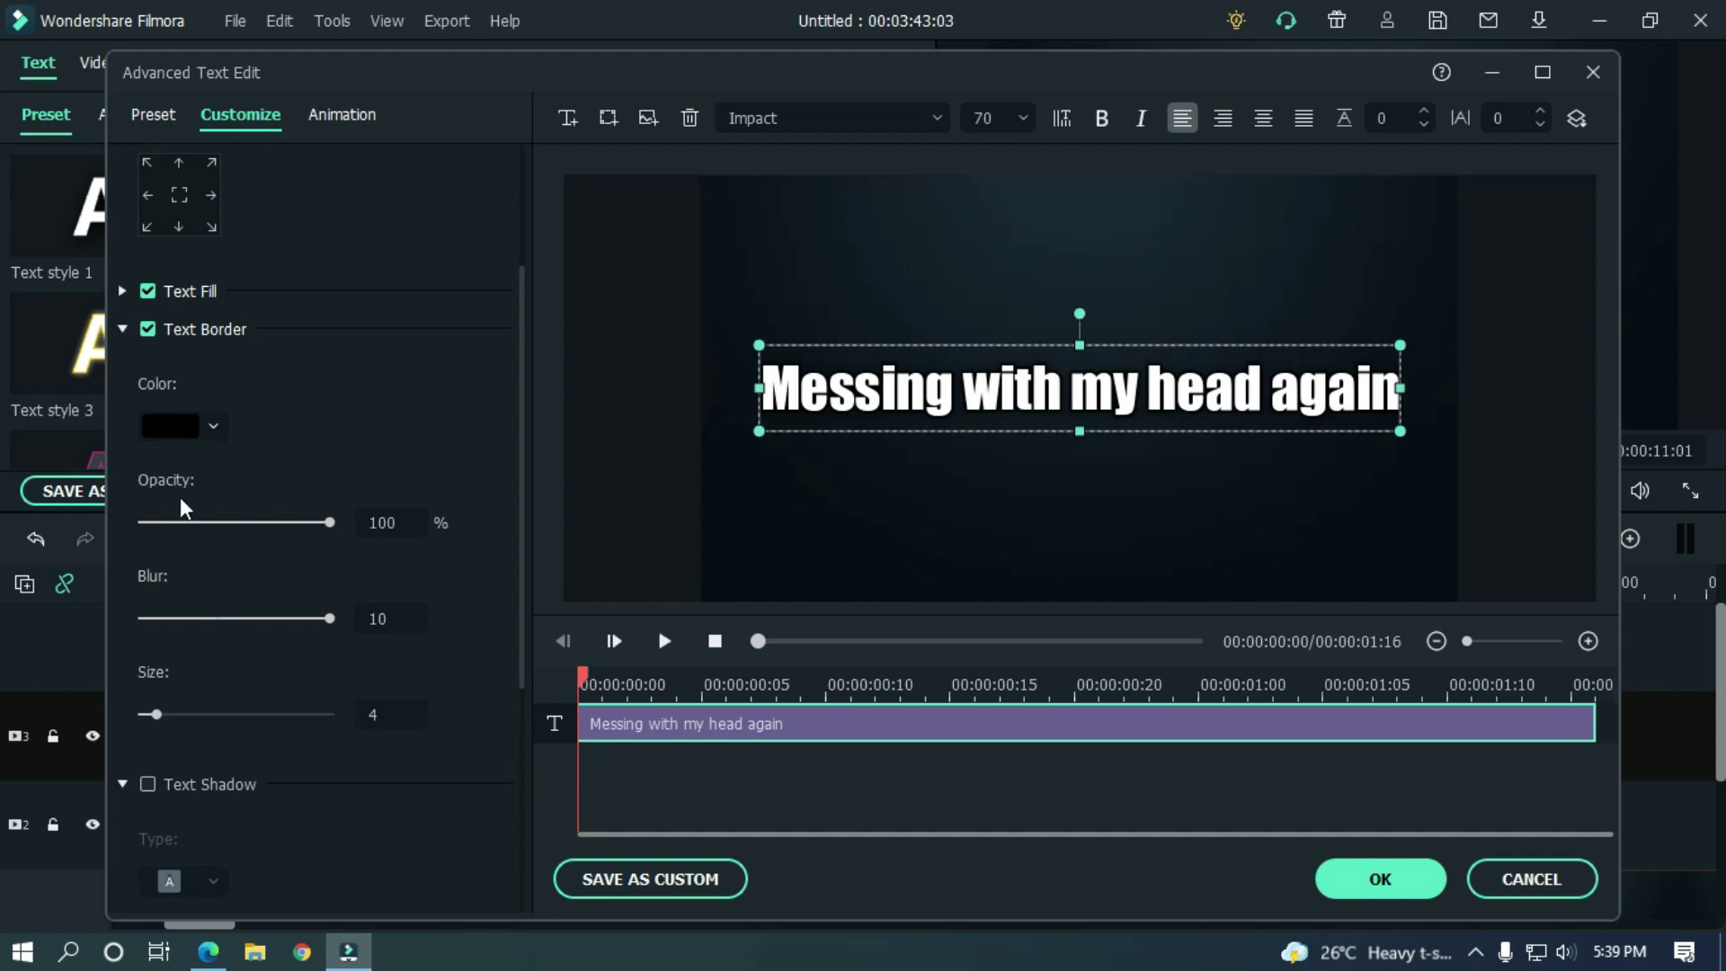
pyautogui.click(176, 422)
pyautogui.click(205, 604)
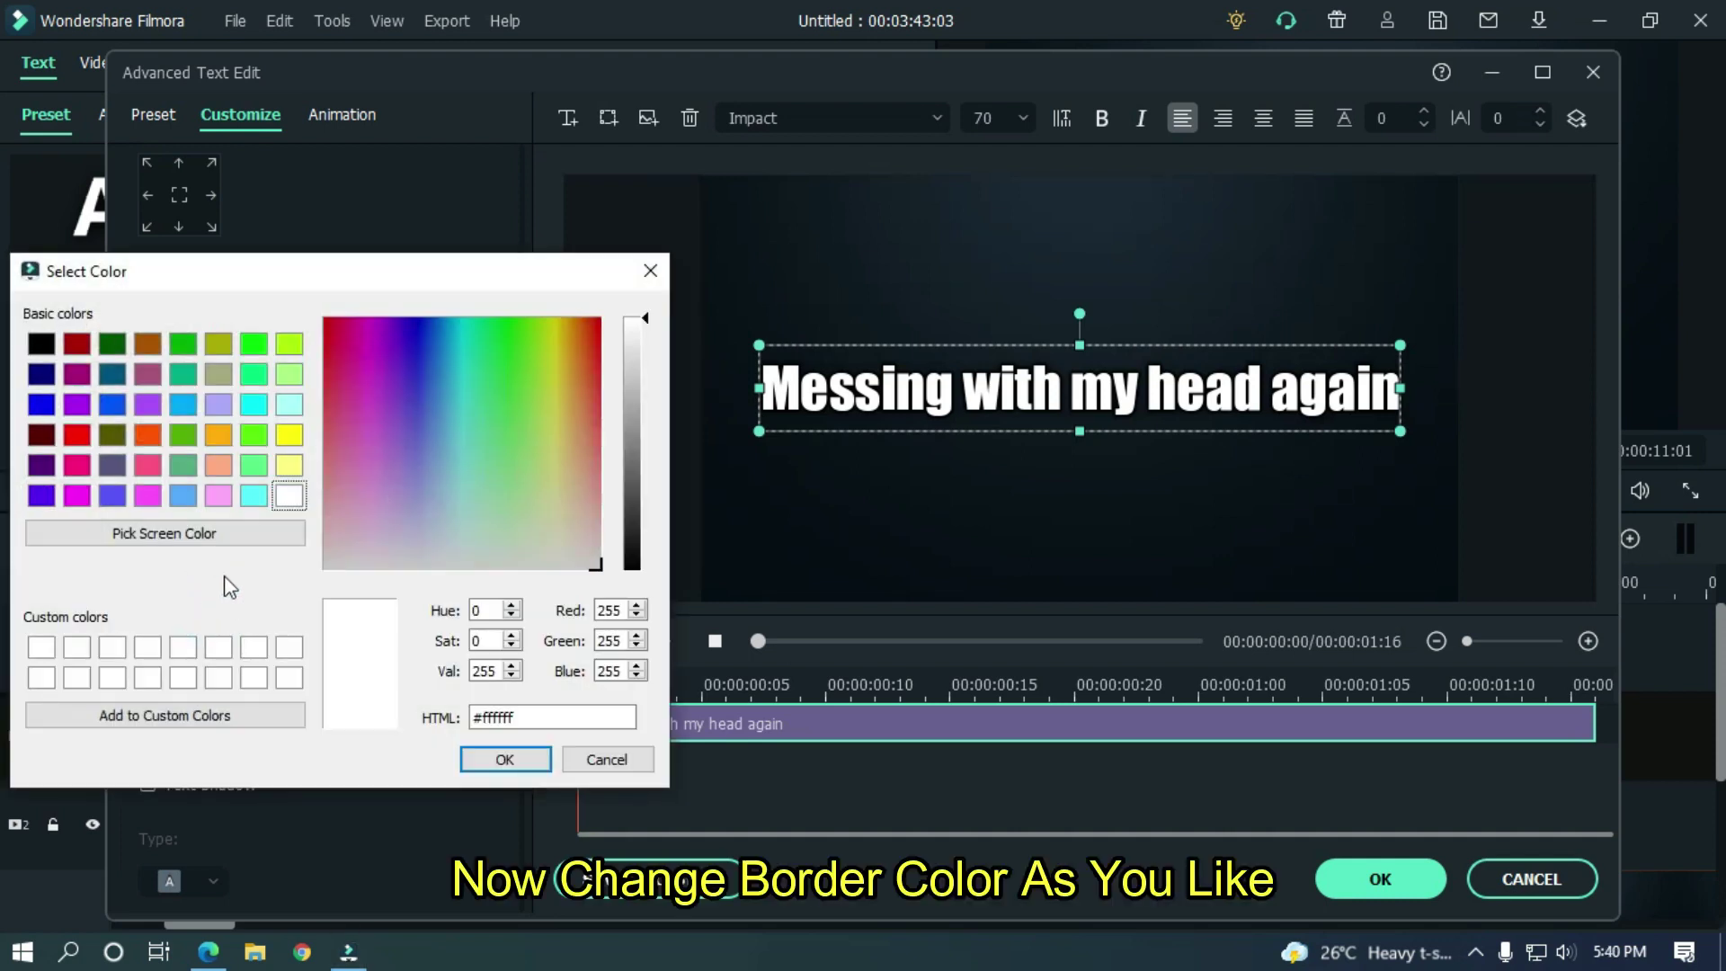
pyautogui.click(80, 498)
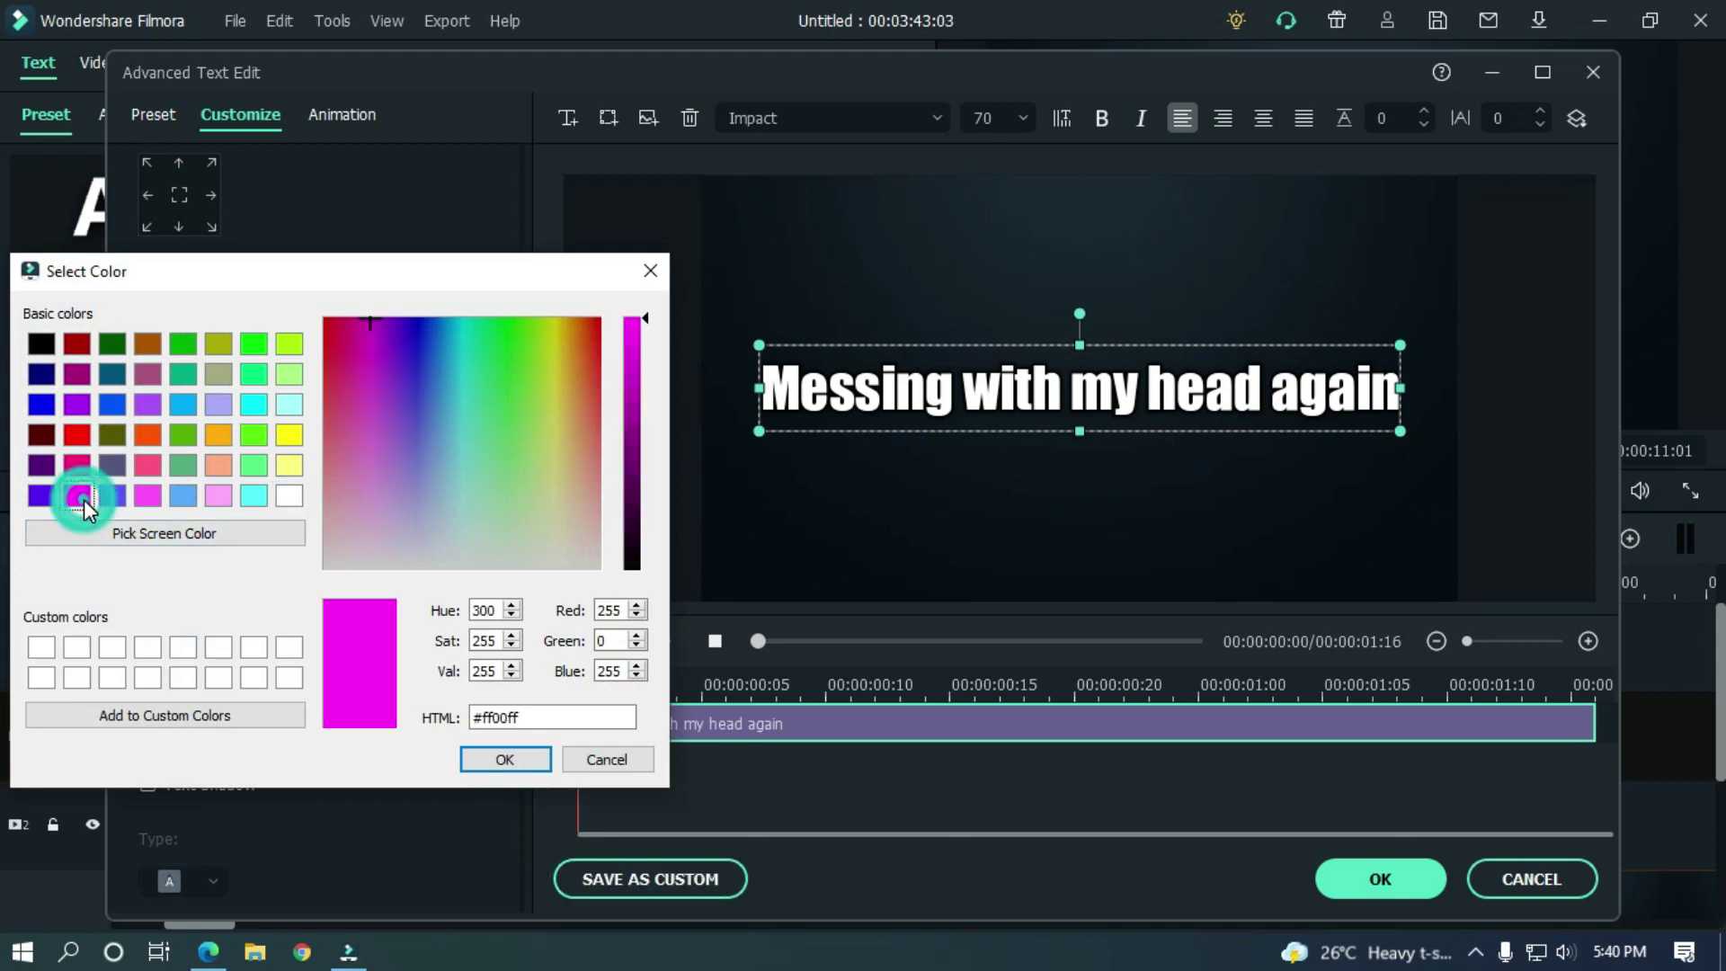
pyautogui.click(502, 759)
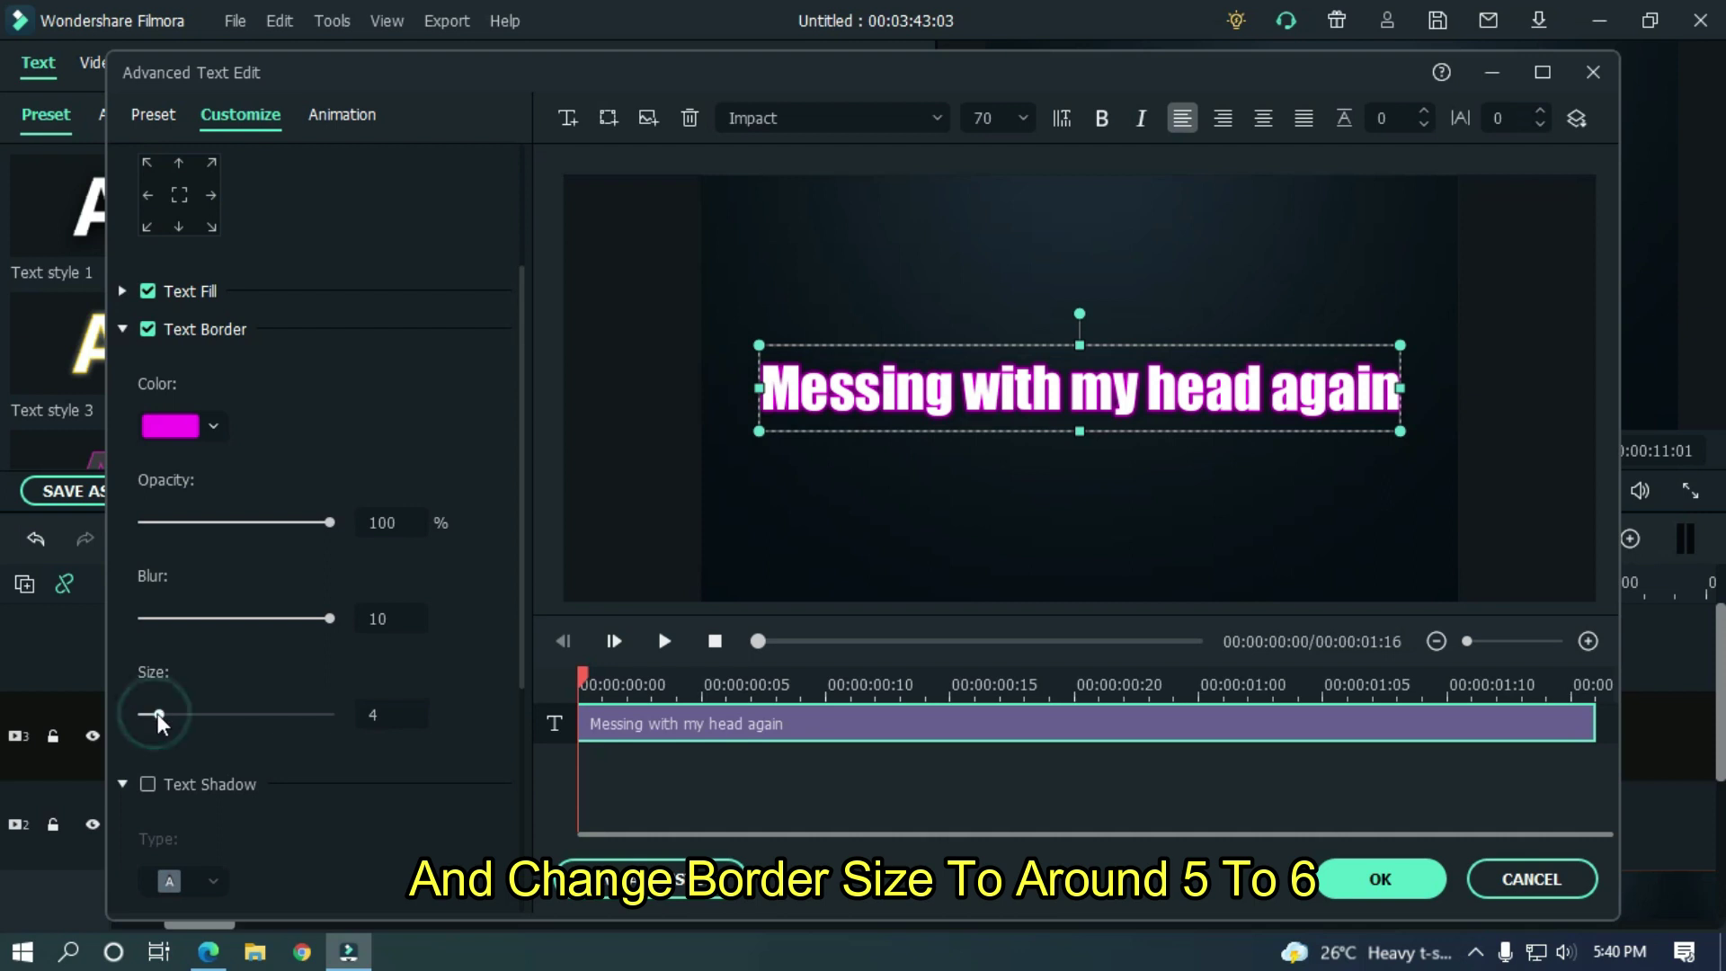
pyautogui.moveTo(158, 714); pyautogui.dragTo(165, 713)
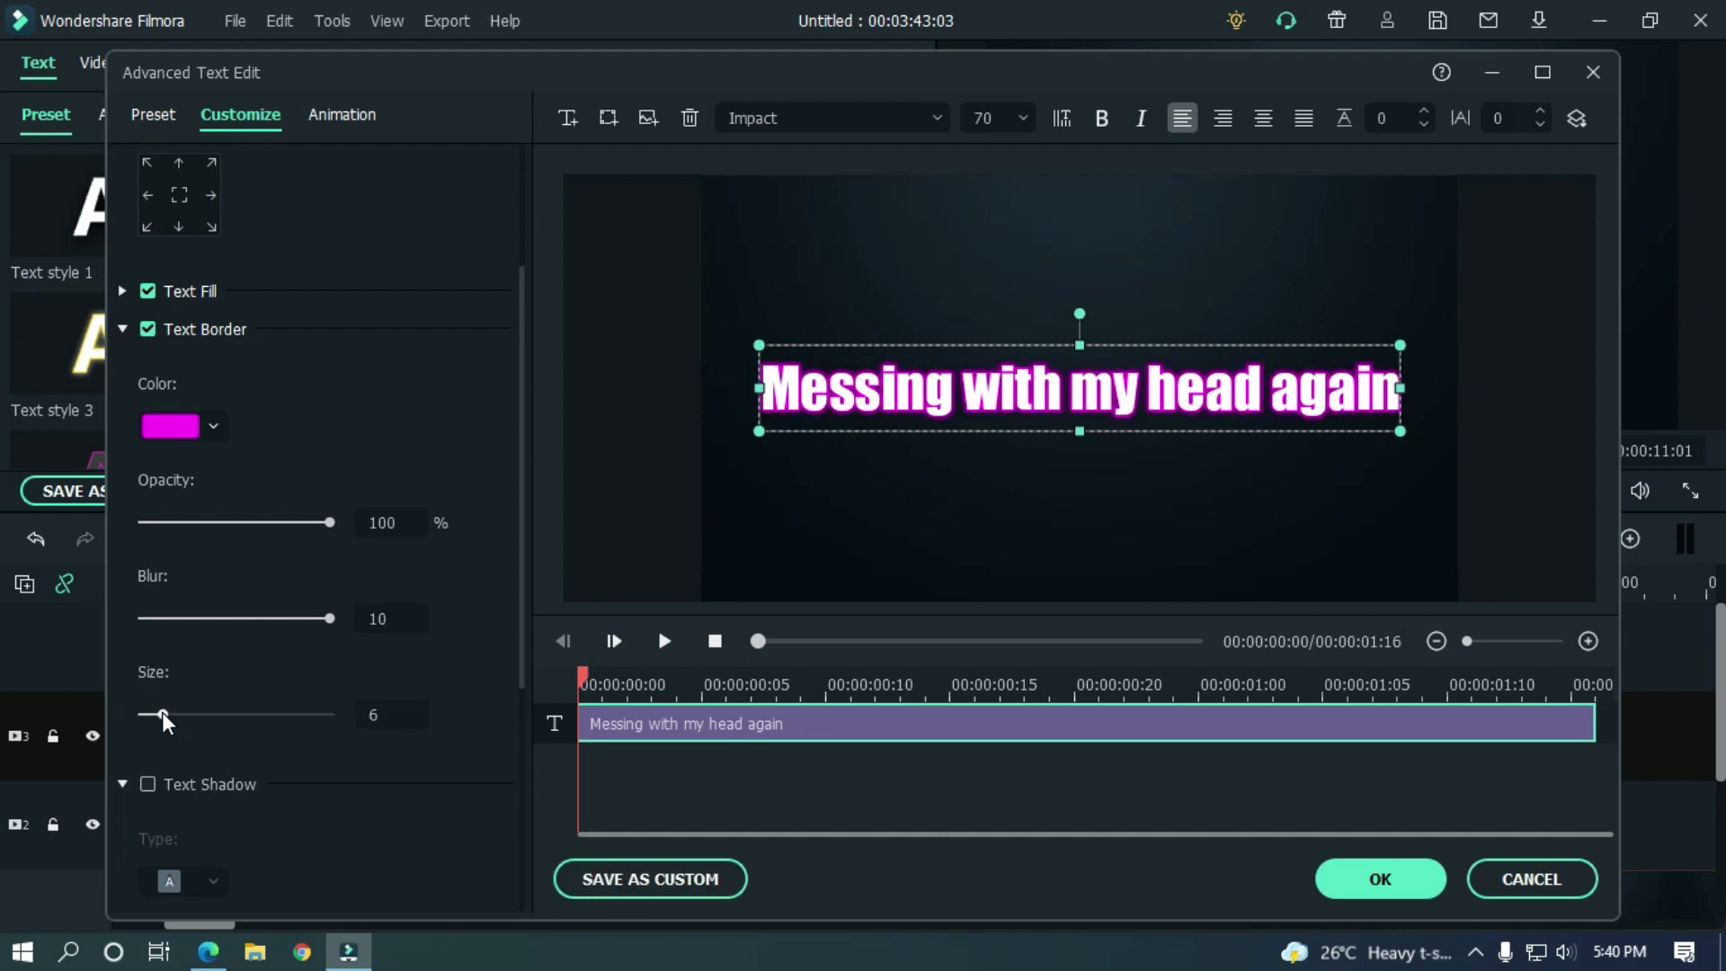
pyautogui.moveTo(158, 712); pyautogui.dragTo(166, 712)
# Apply the Type Writer animation to the title on video track 3 and accept the advanced text edits
pyautogui.click(338, 119)
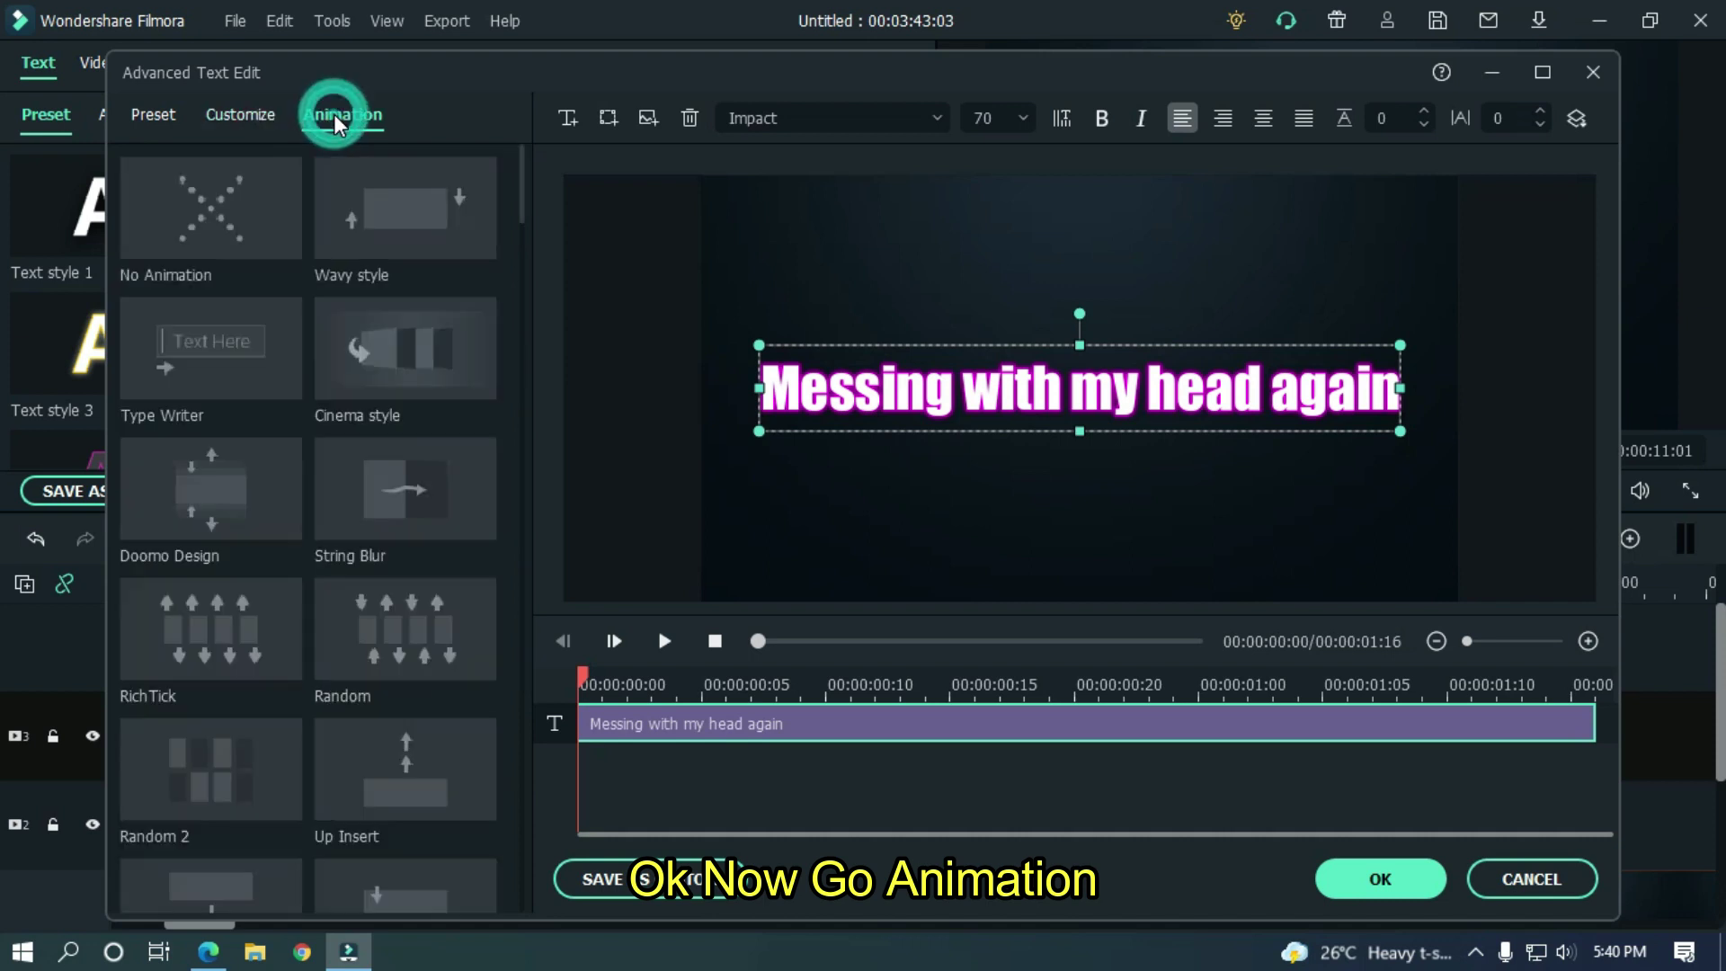
pyautogui.click(199, 368)
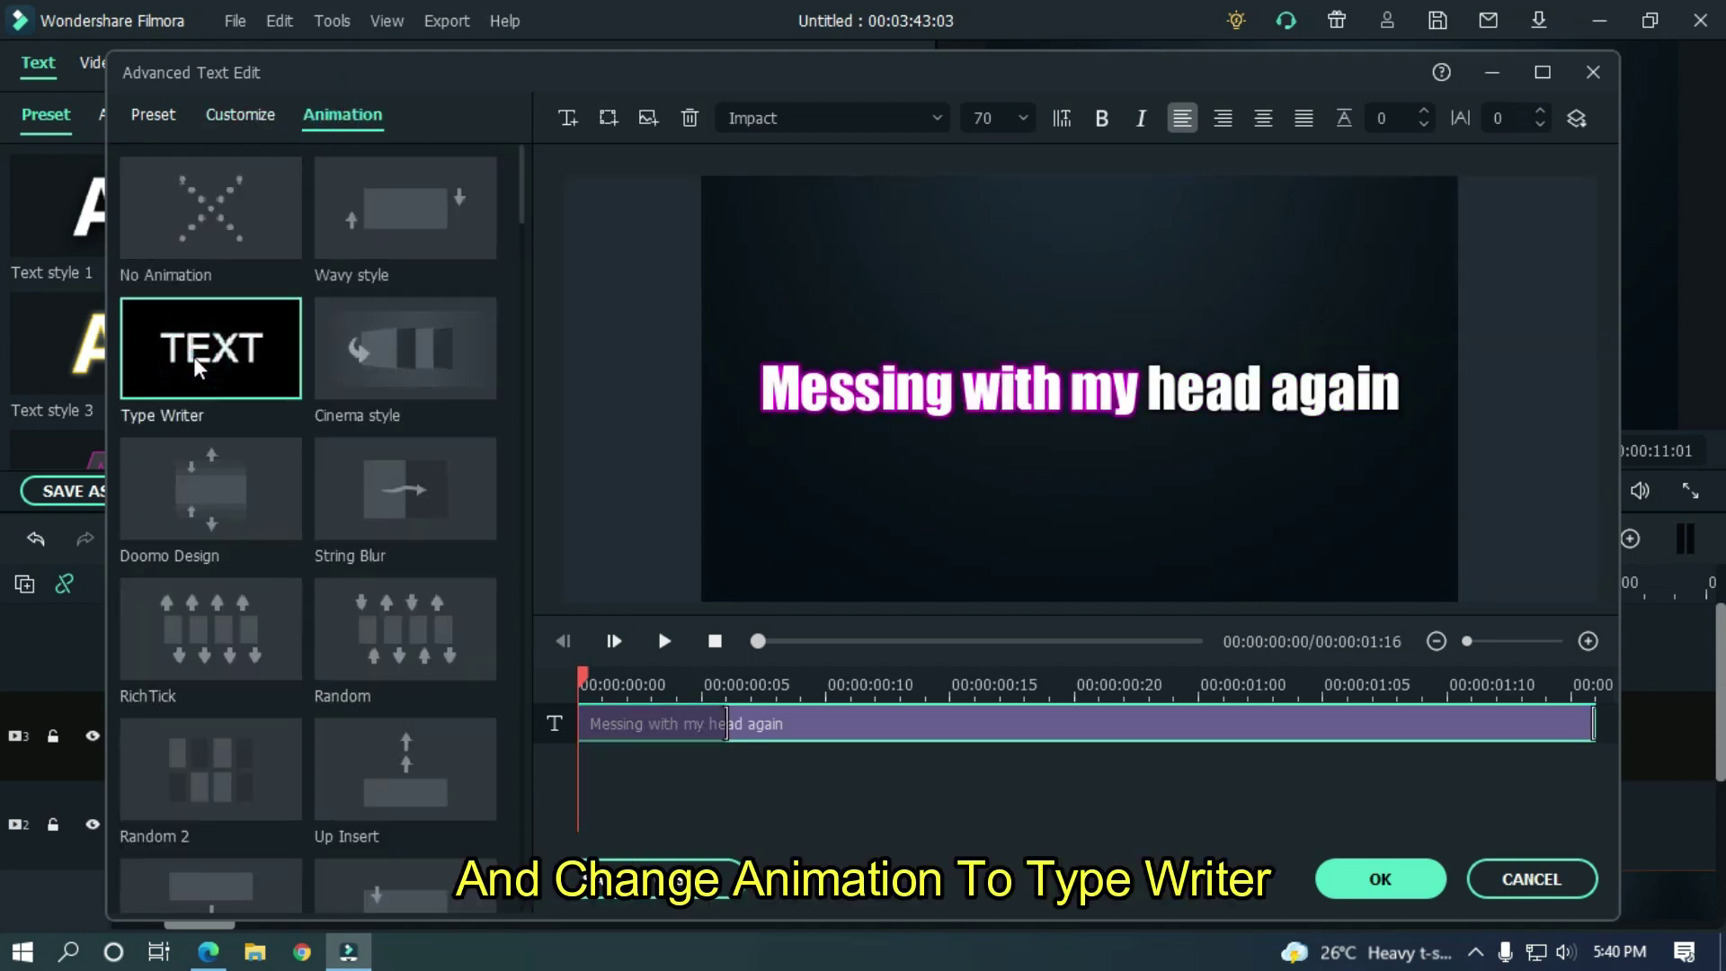
pyautogui.click(1396, 886)
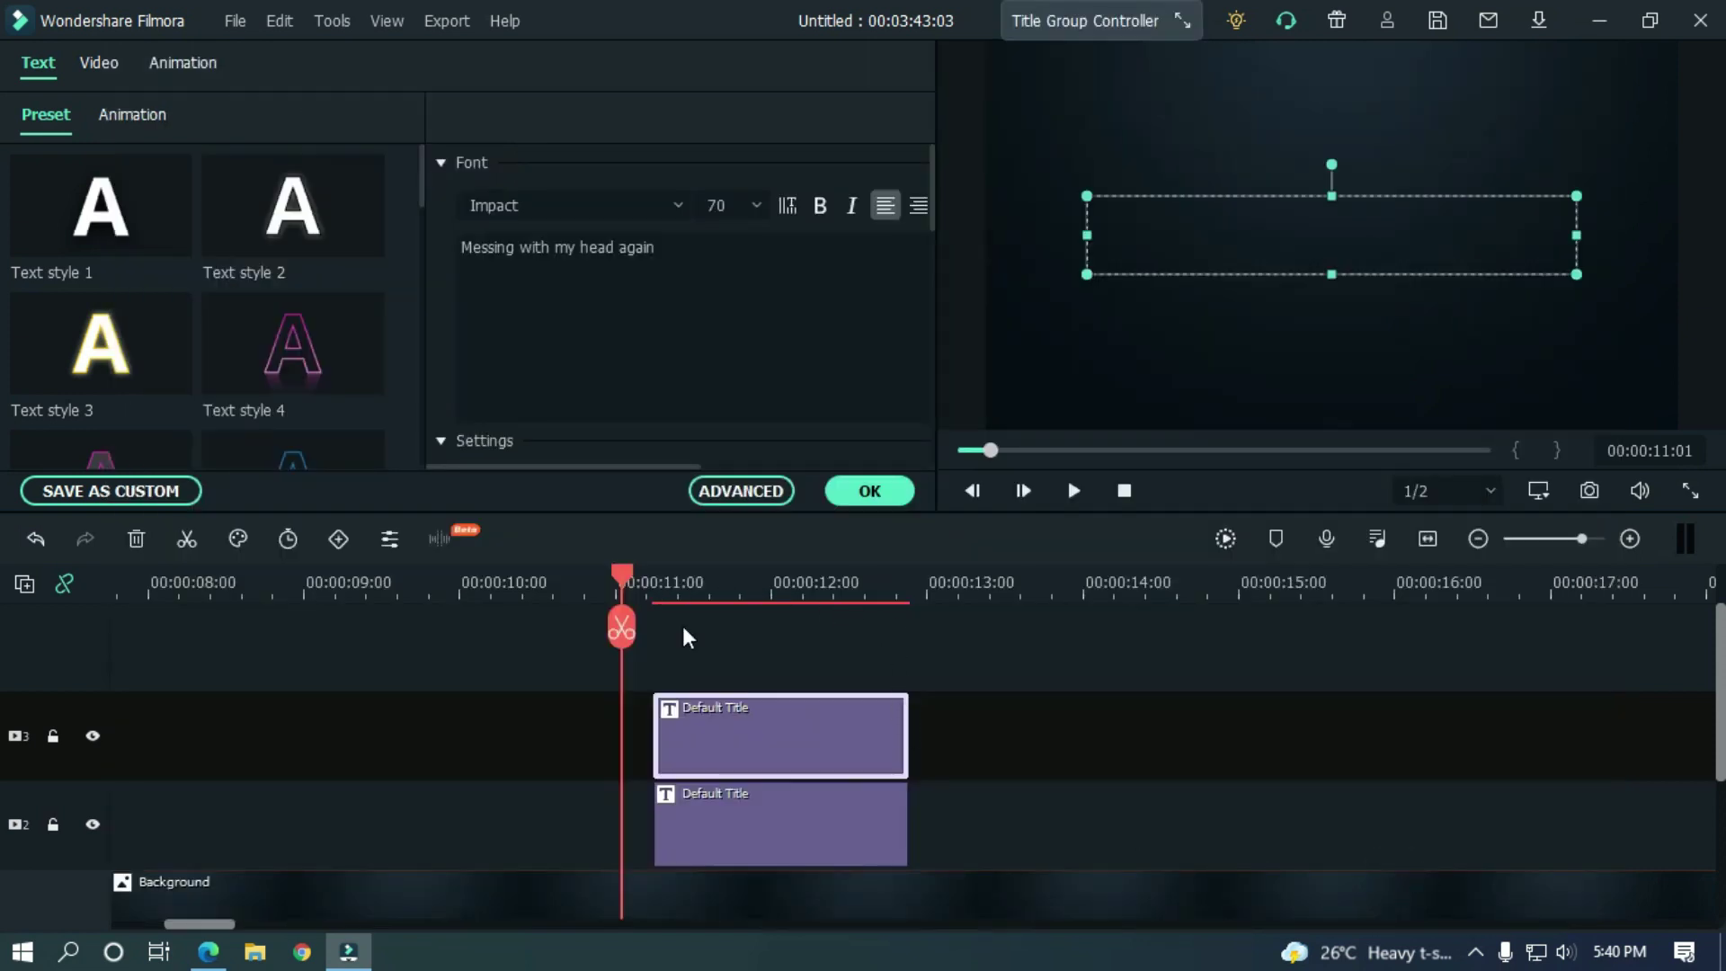
pyautogui.click(922, 629)
# Extend the start of the title on video track 2 to slightly before 00:00:11:00, ahead of the title on track 3
pyautogui.click(676, 807)
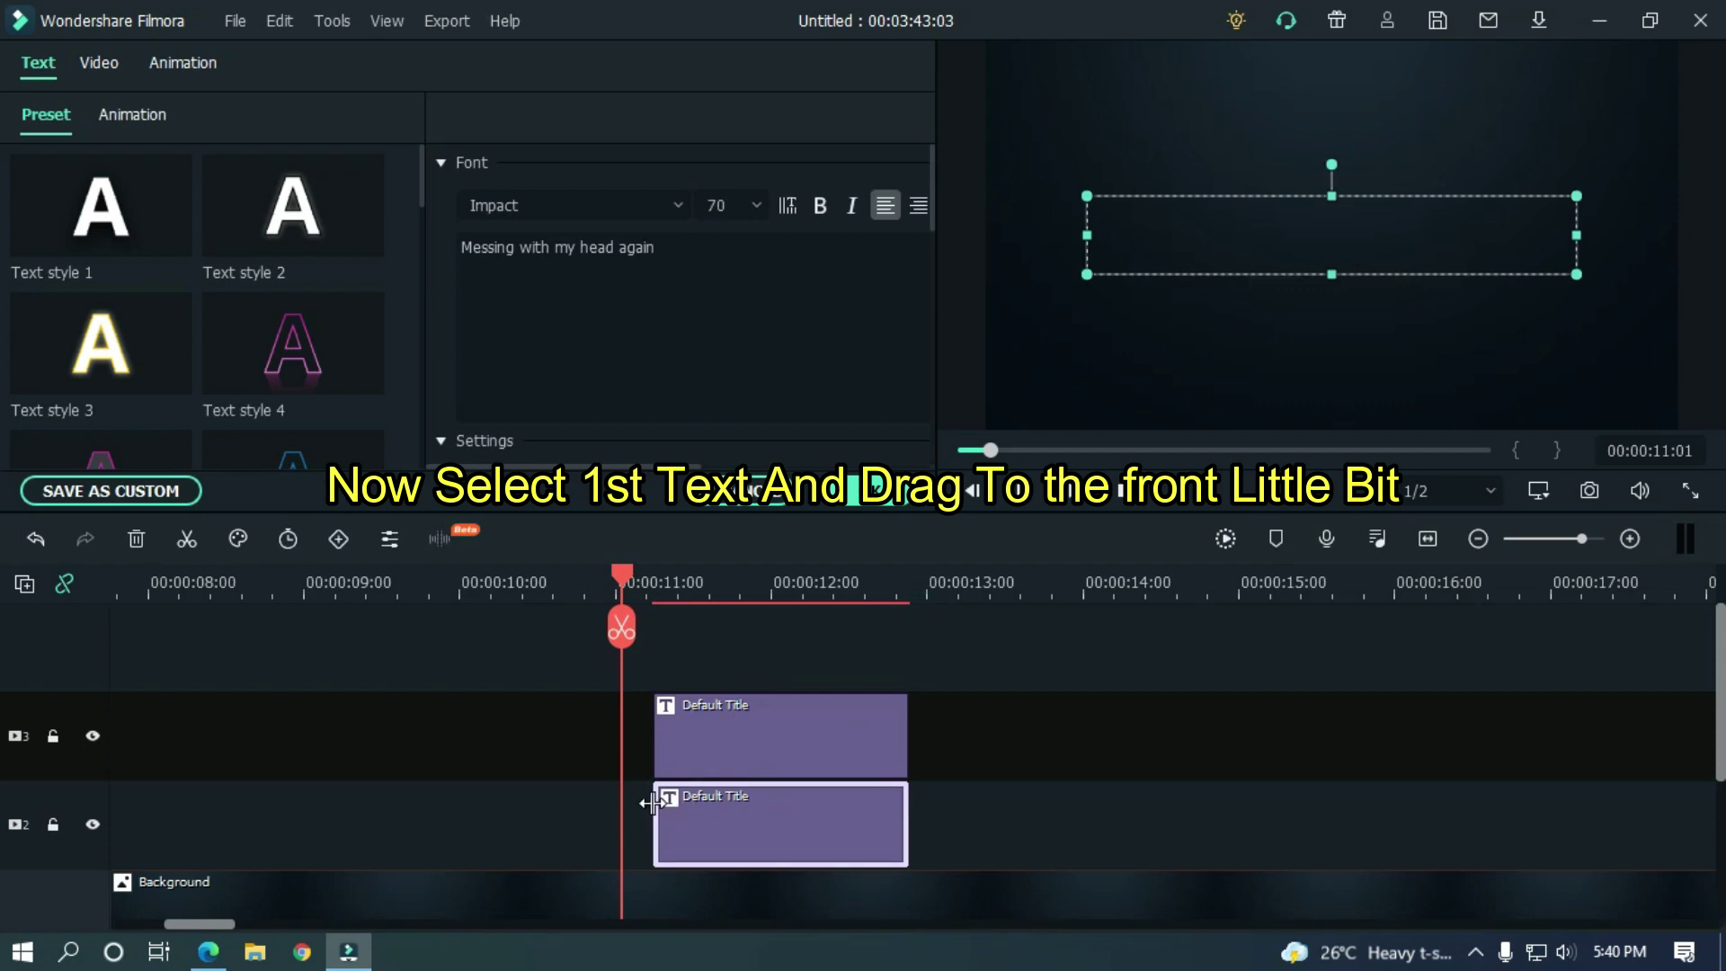
pyautogui.moveTo(654, 802); pyautogui.dragTo(598, 798)
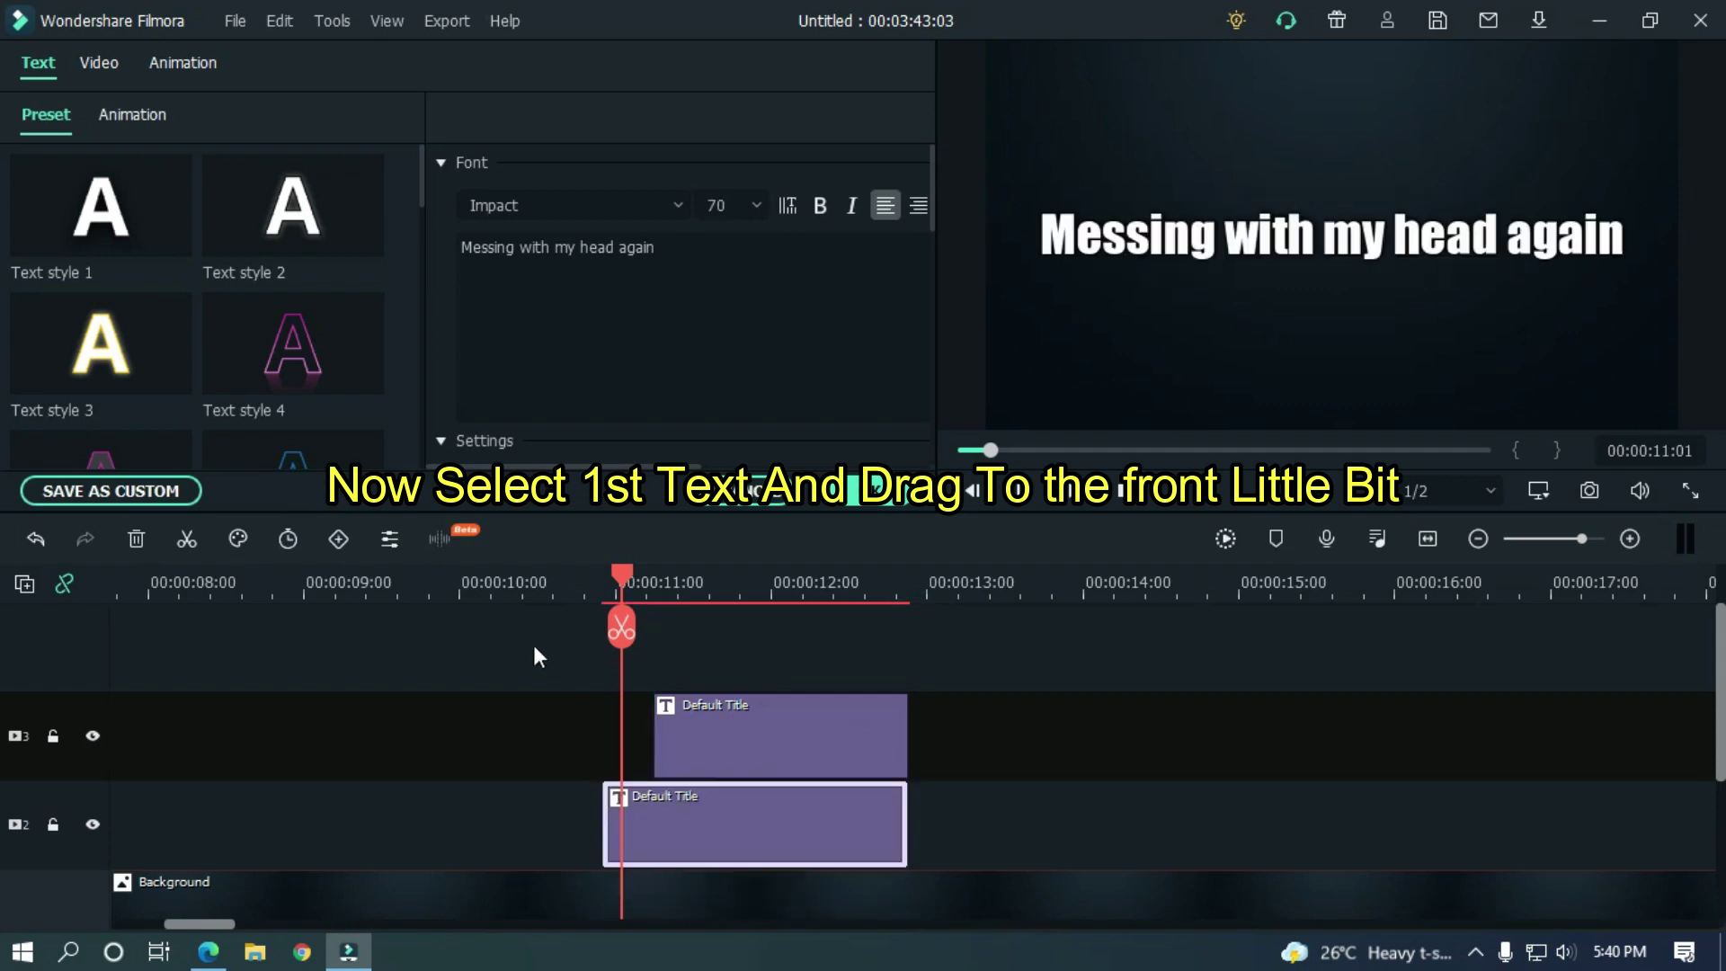
# Play back the two stacked titles from before their start to check how fast the coloured text fills in
pyautogui.click(529, 583)
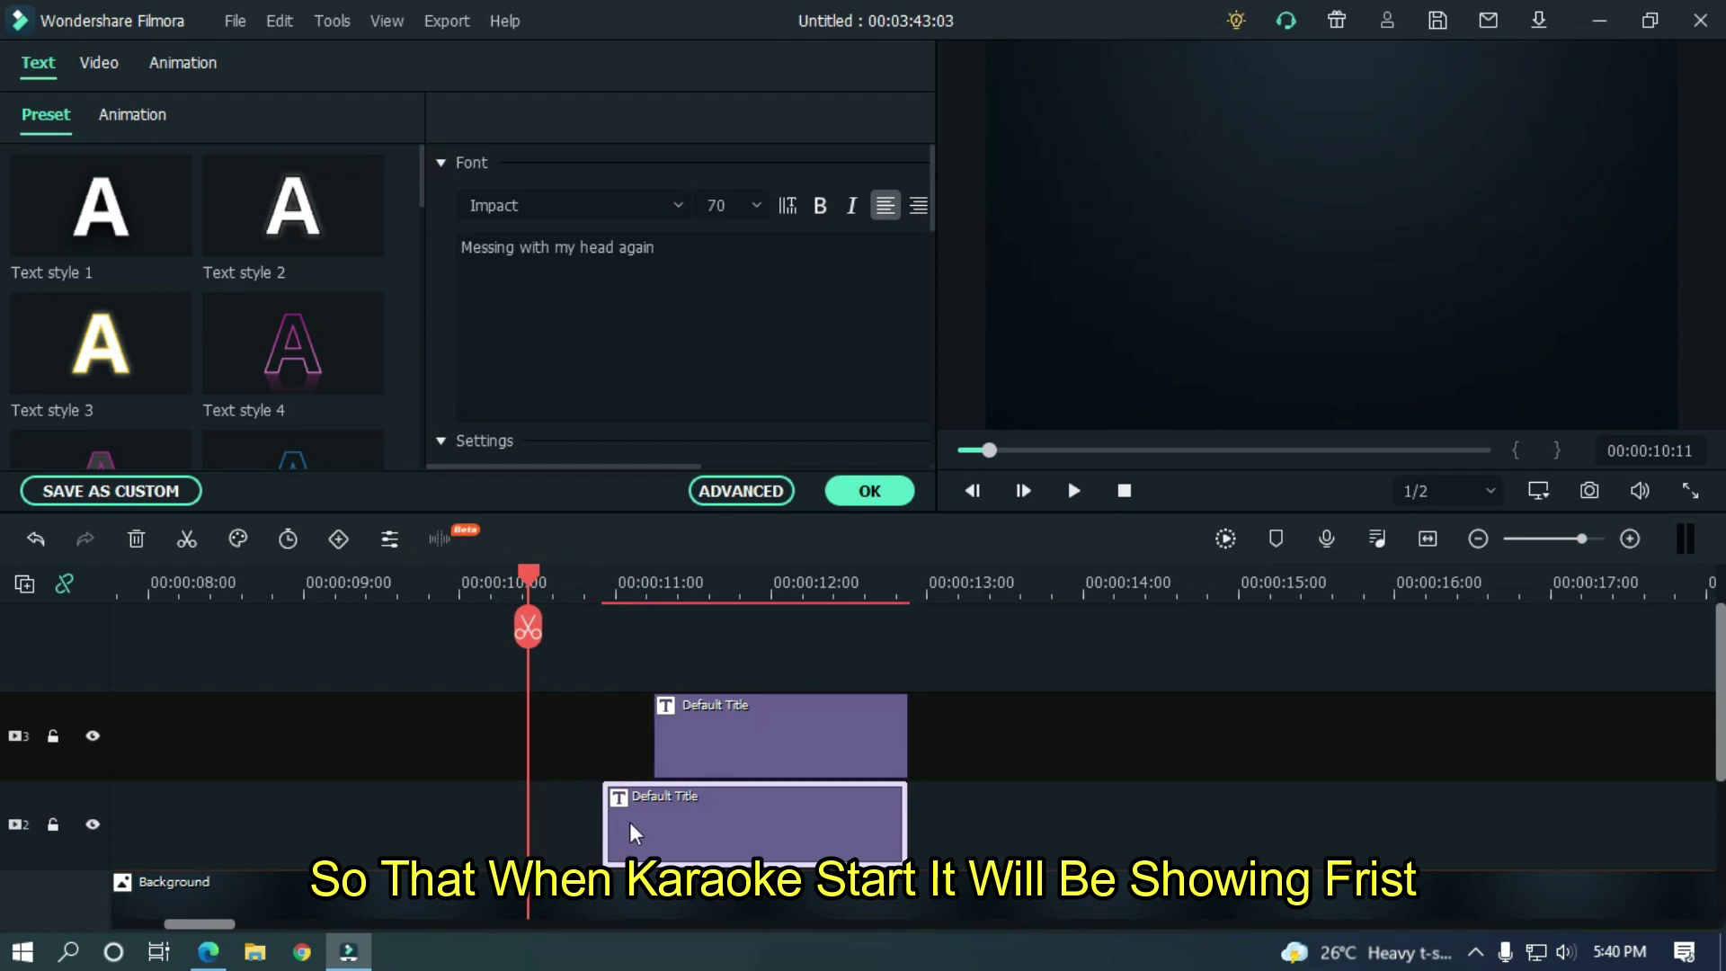
pyautogui.click(698, 719)
pyautogui.click(1019, 642)
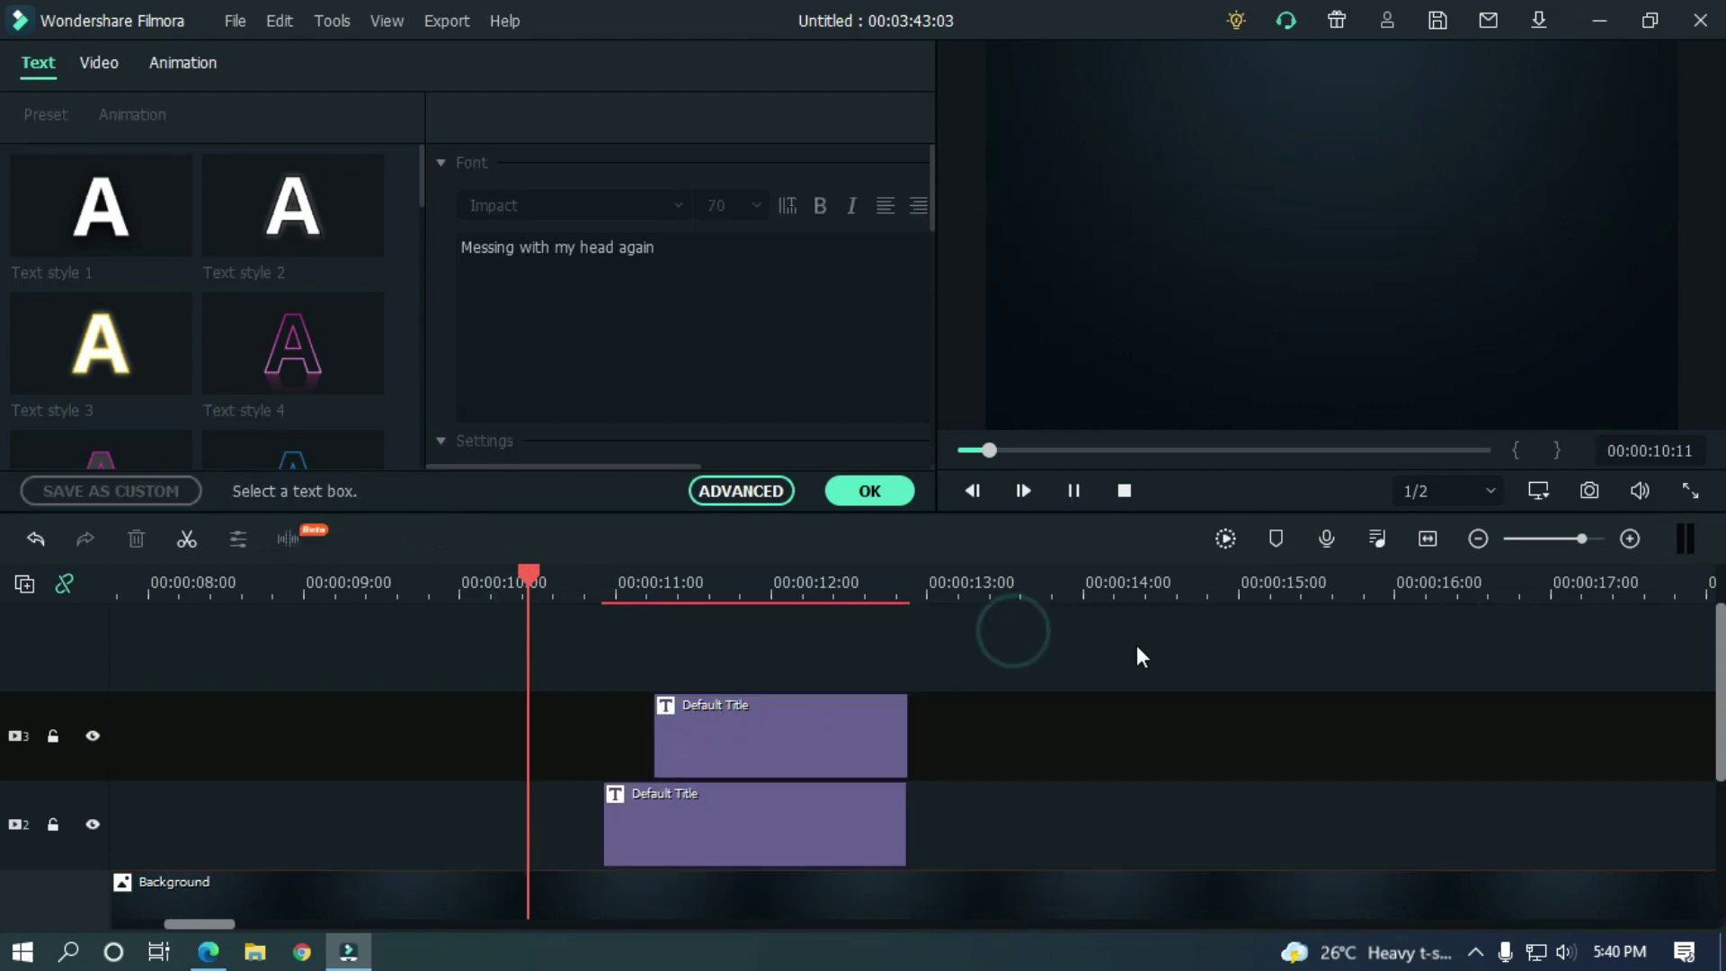
pyautogui.press('space')
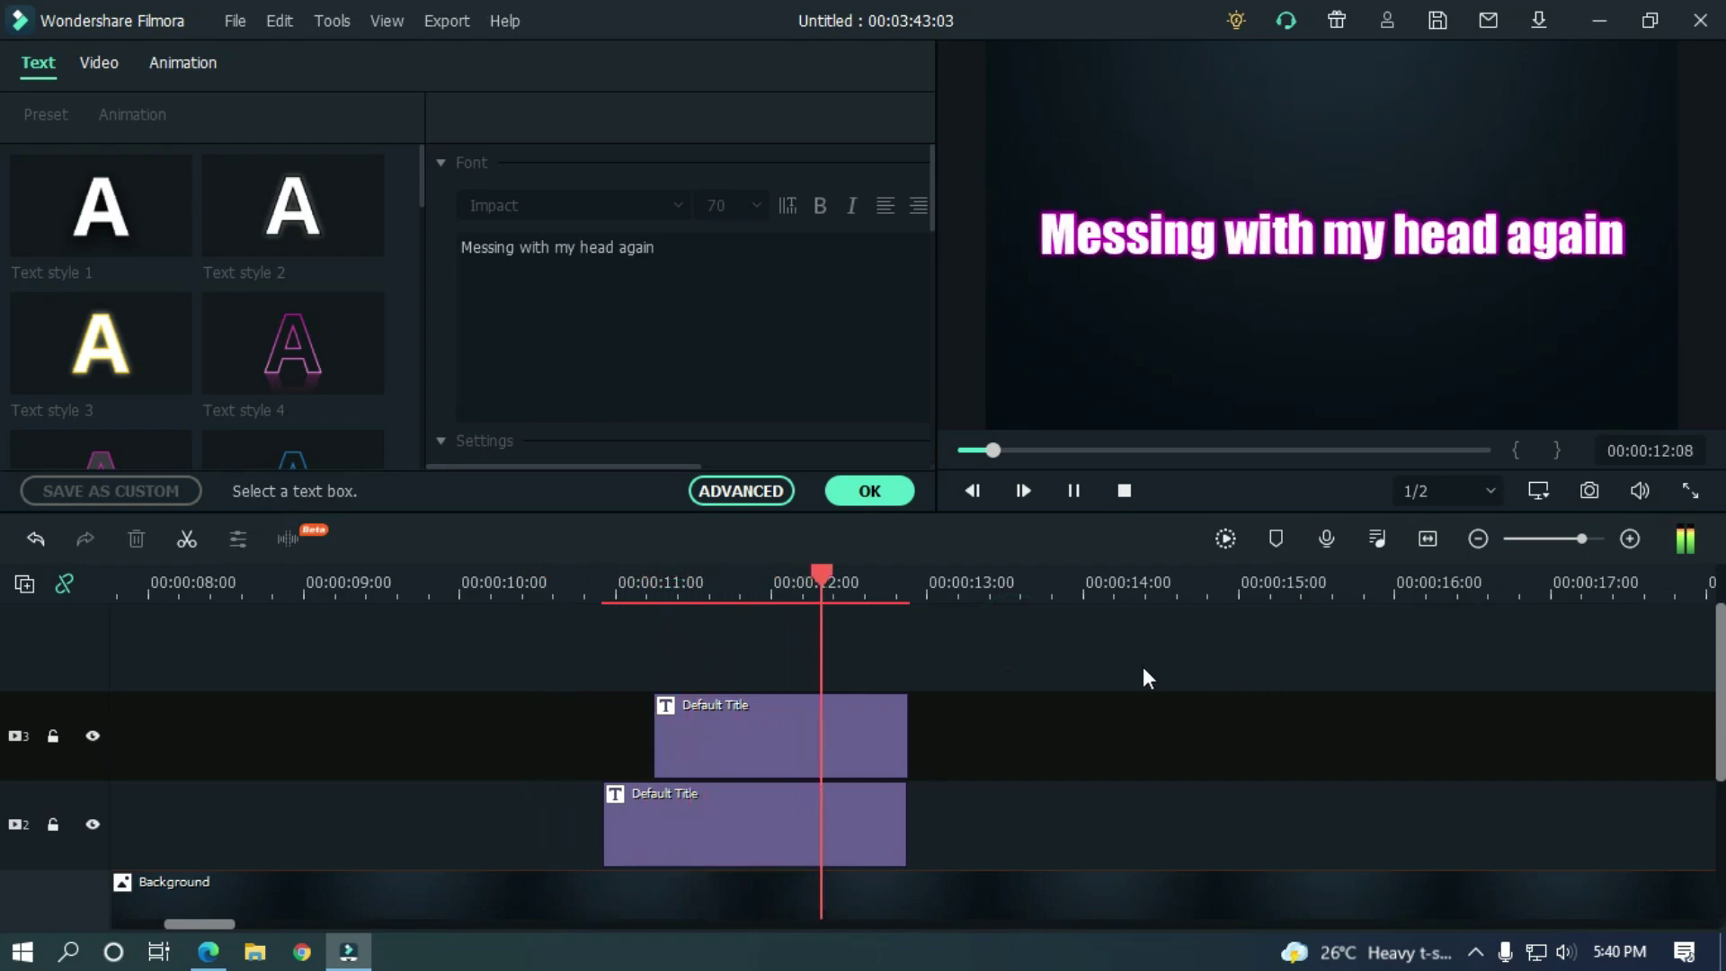
pyautogui.press('space')
pyautogui.click(577, 587)
pyautogui.press('space')
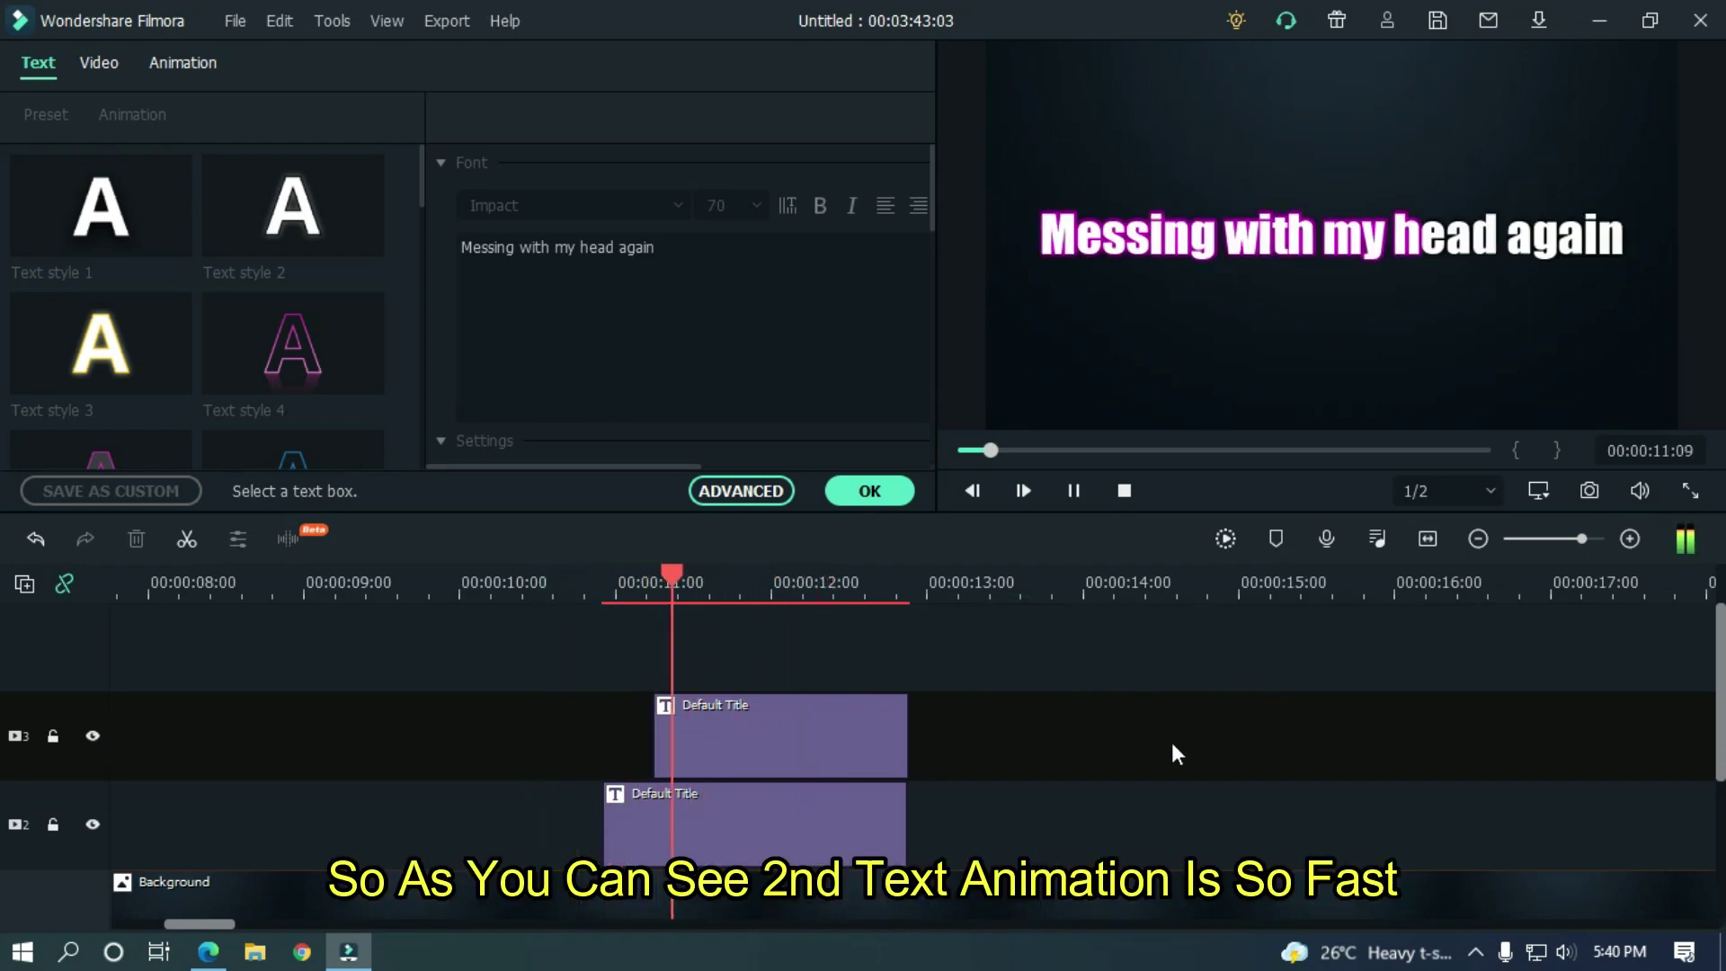
pyautogui.press('space')
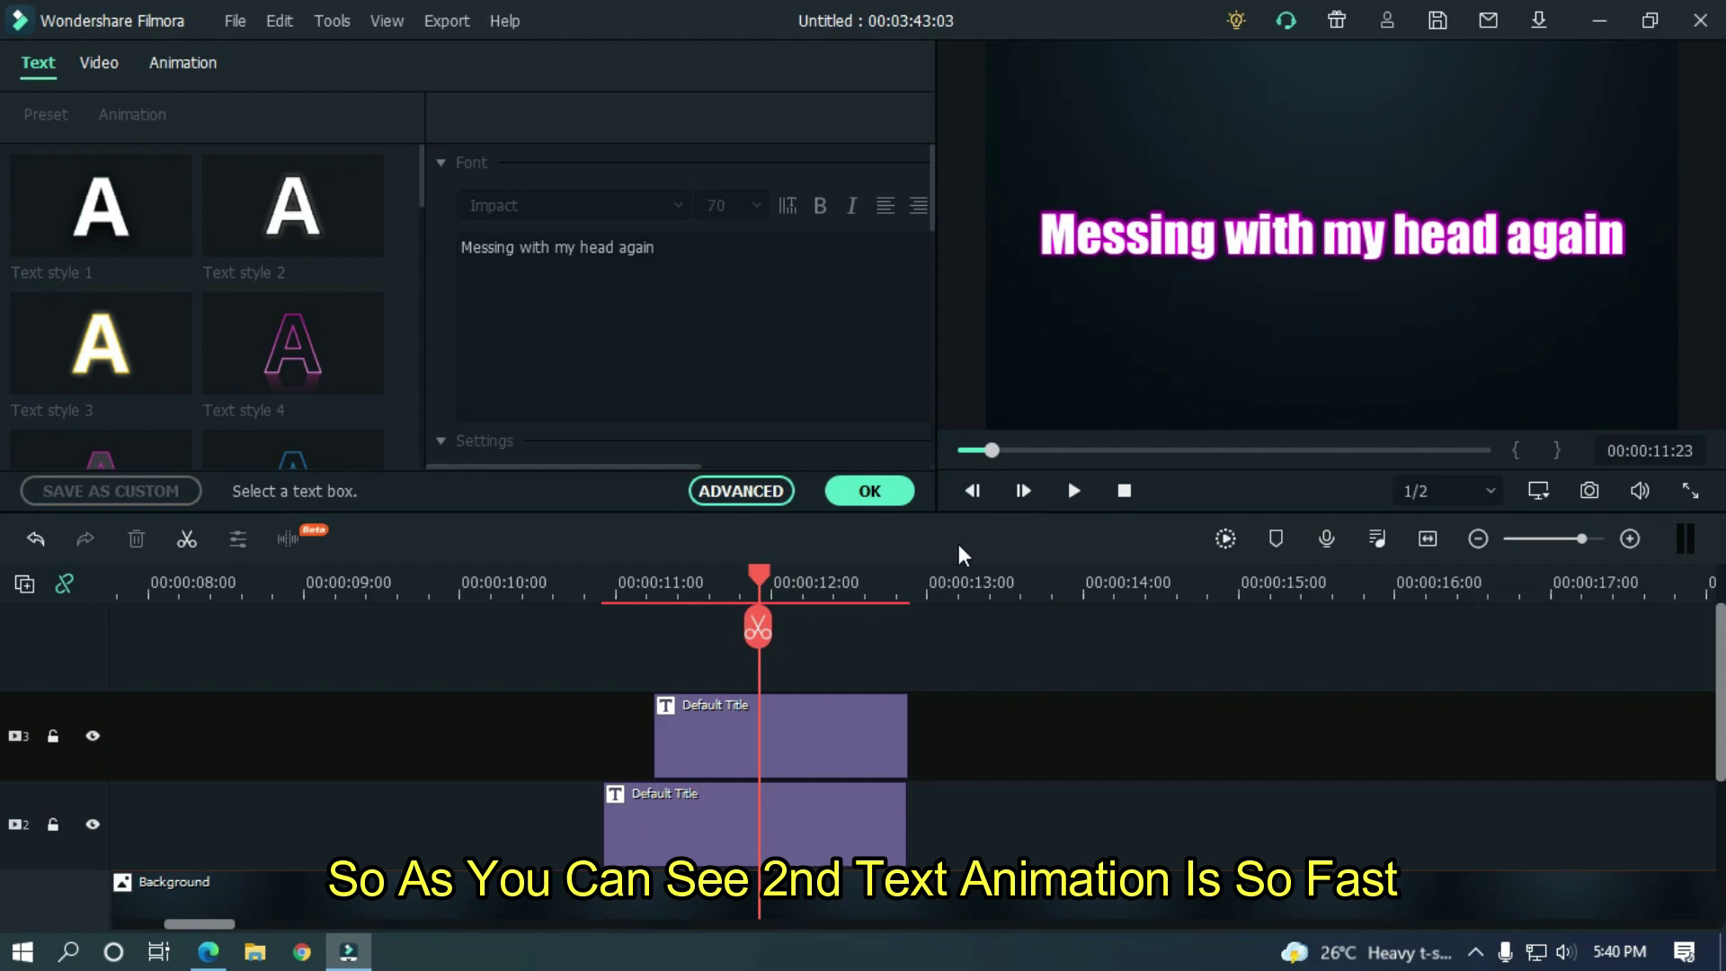
# Open the track 3 title for advanced editing, preview its animation and move the preview playhead to 00:00:01:06
pyautogui.click(817, 726)
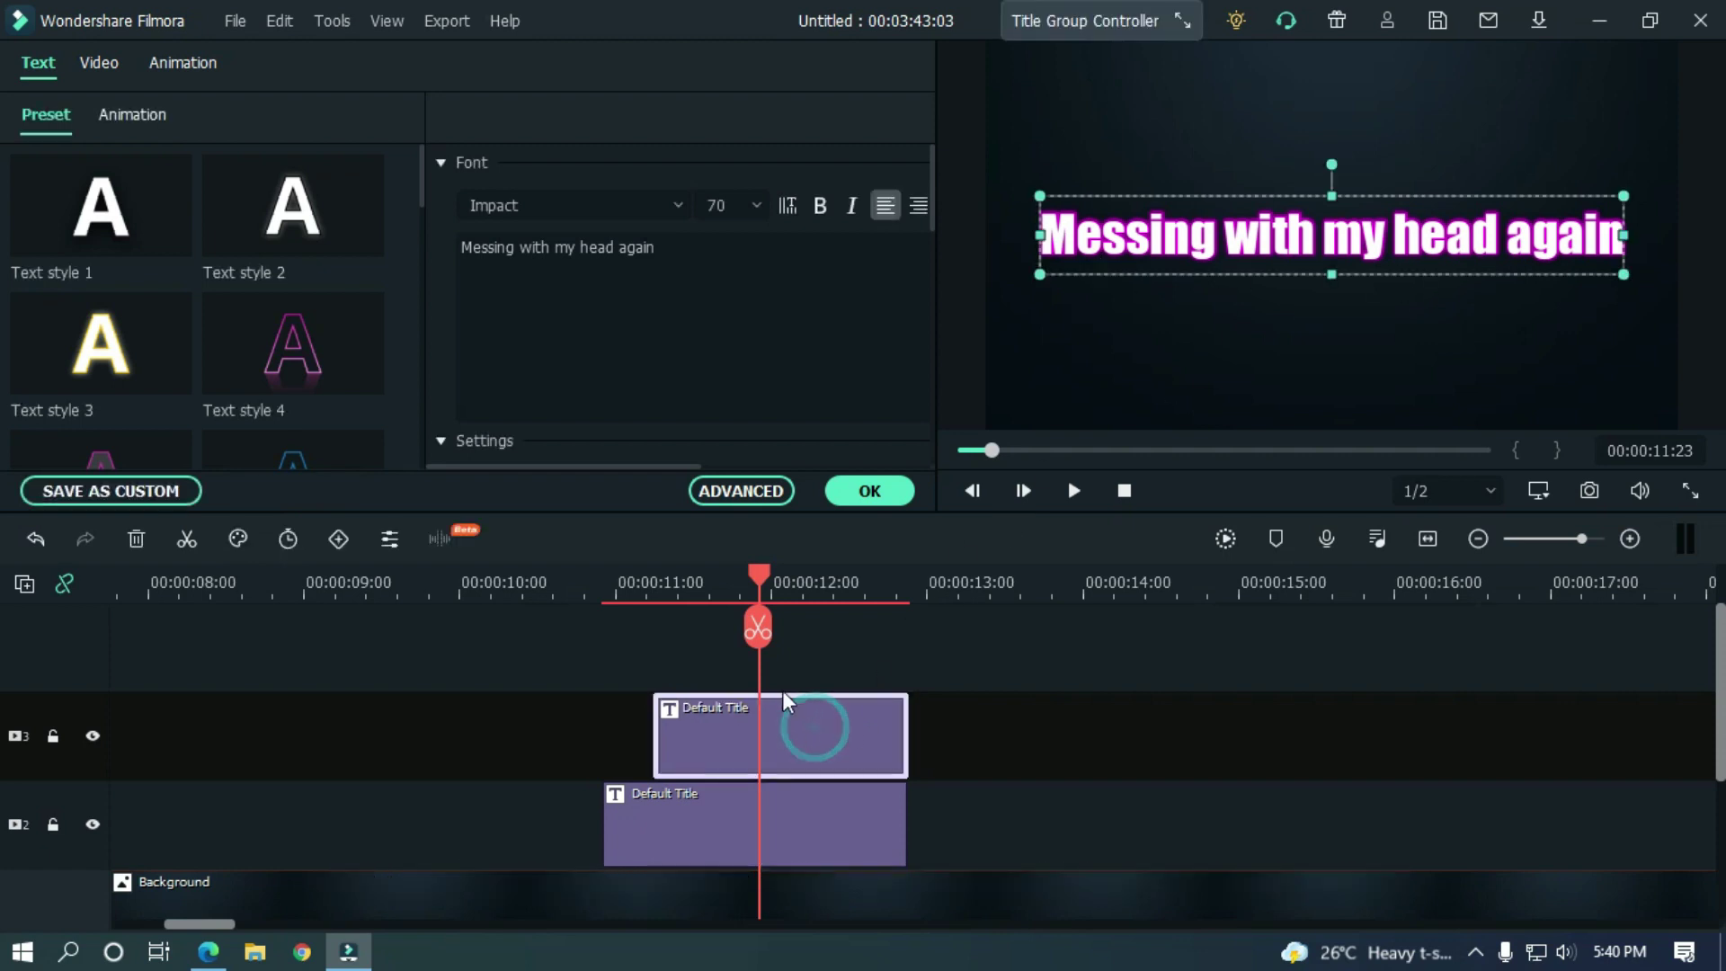
pyautogui.click(741, 491)
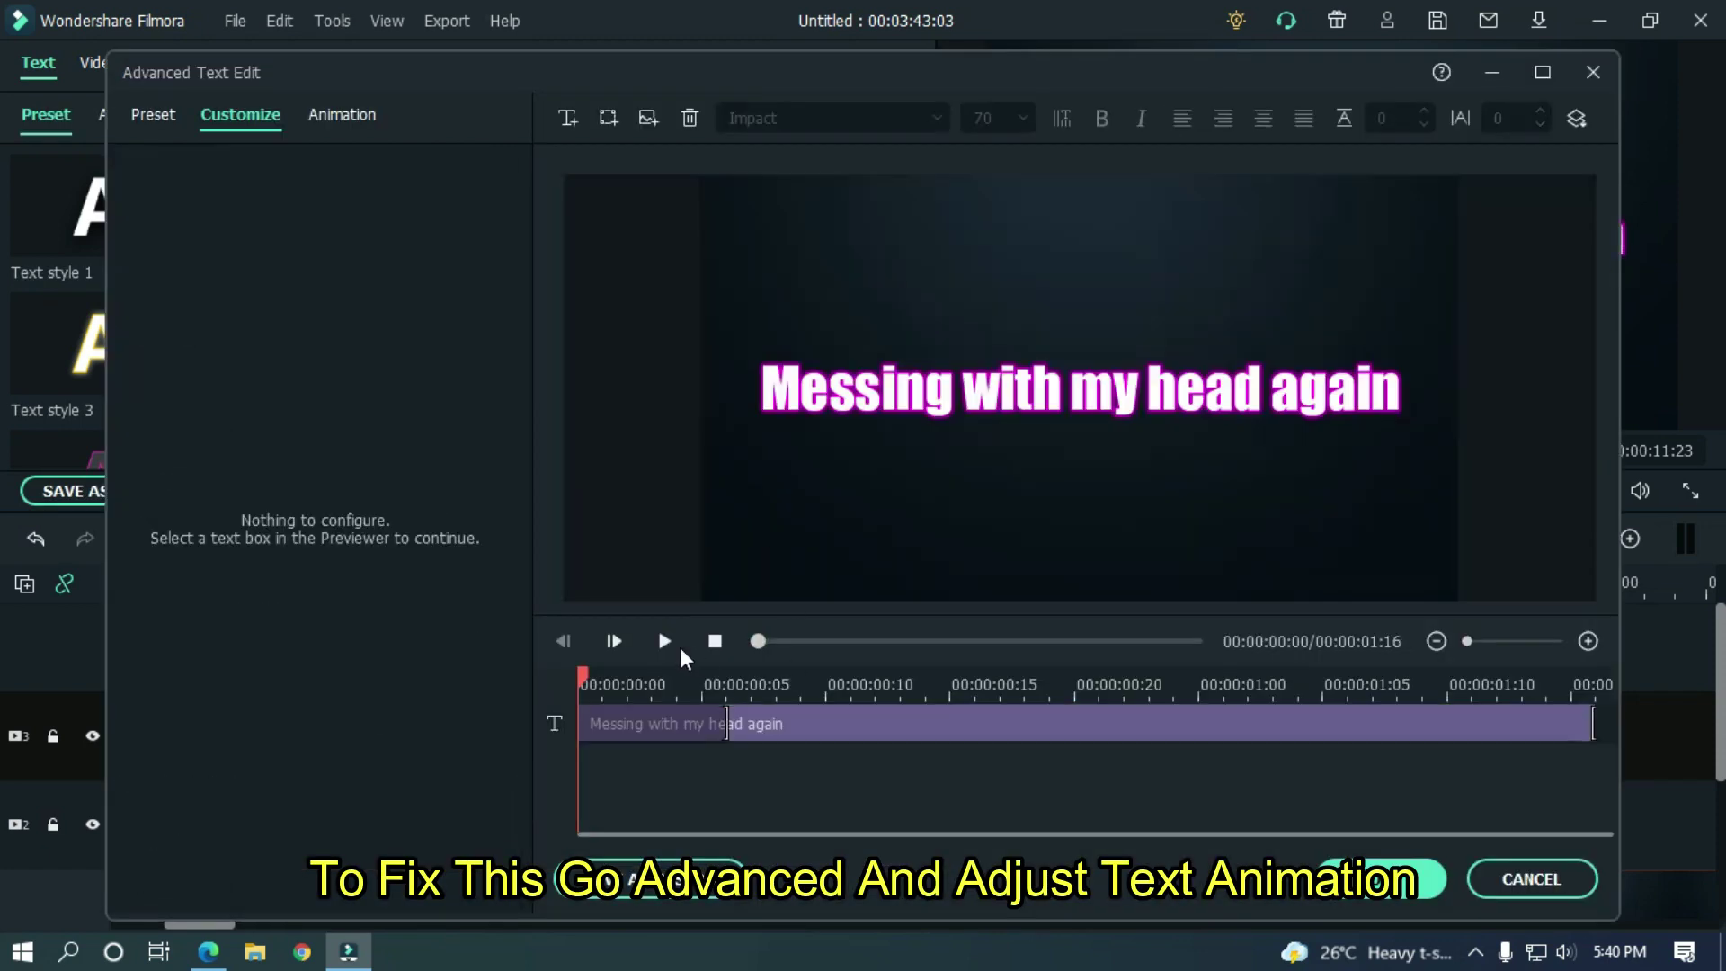
pyautogui.click(771, 724)
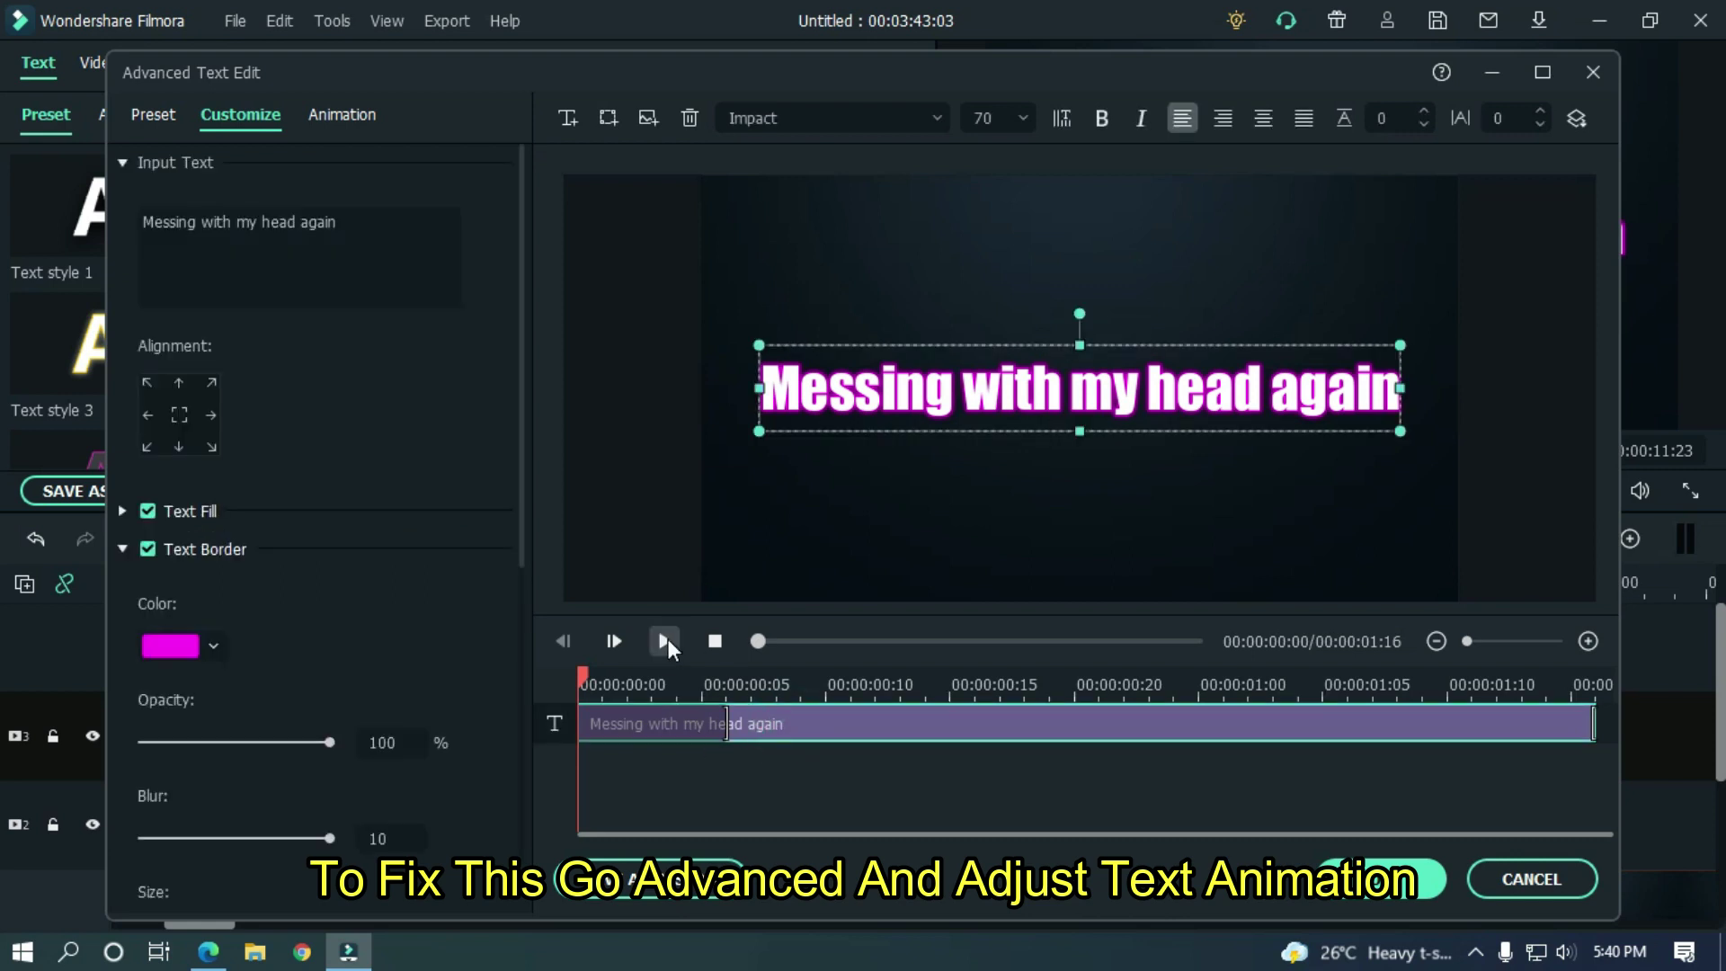
pyautogui.click(665, 641)
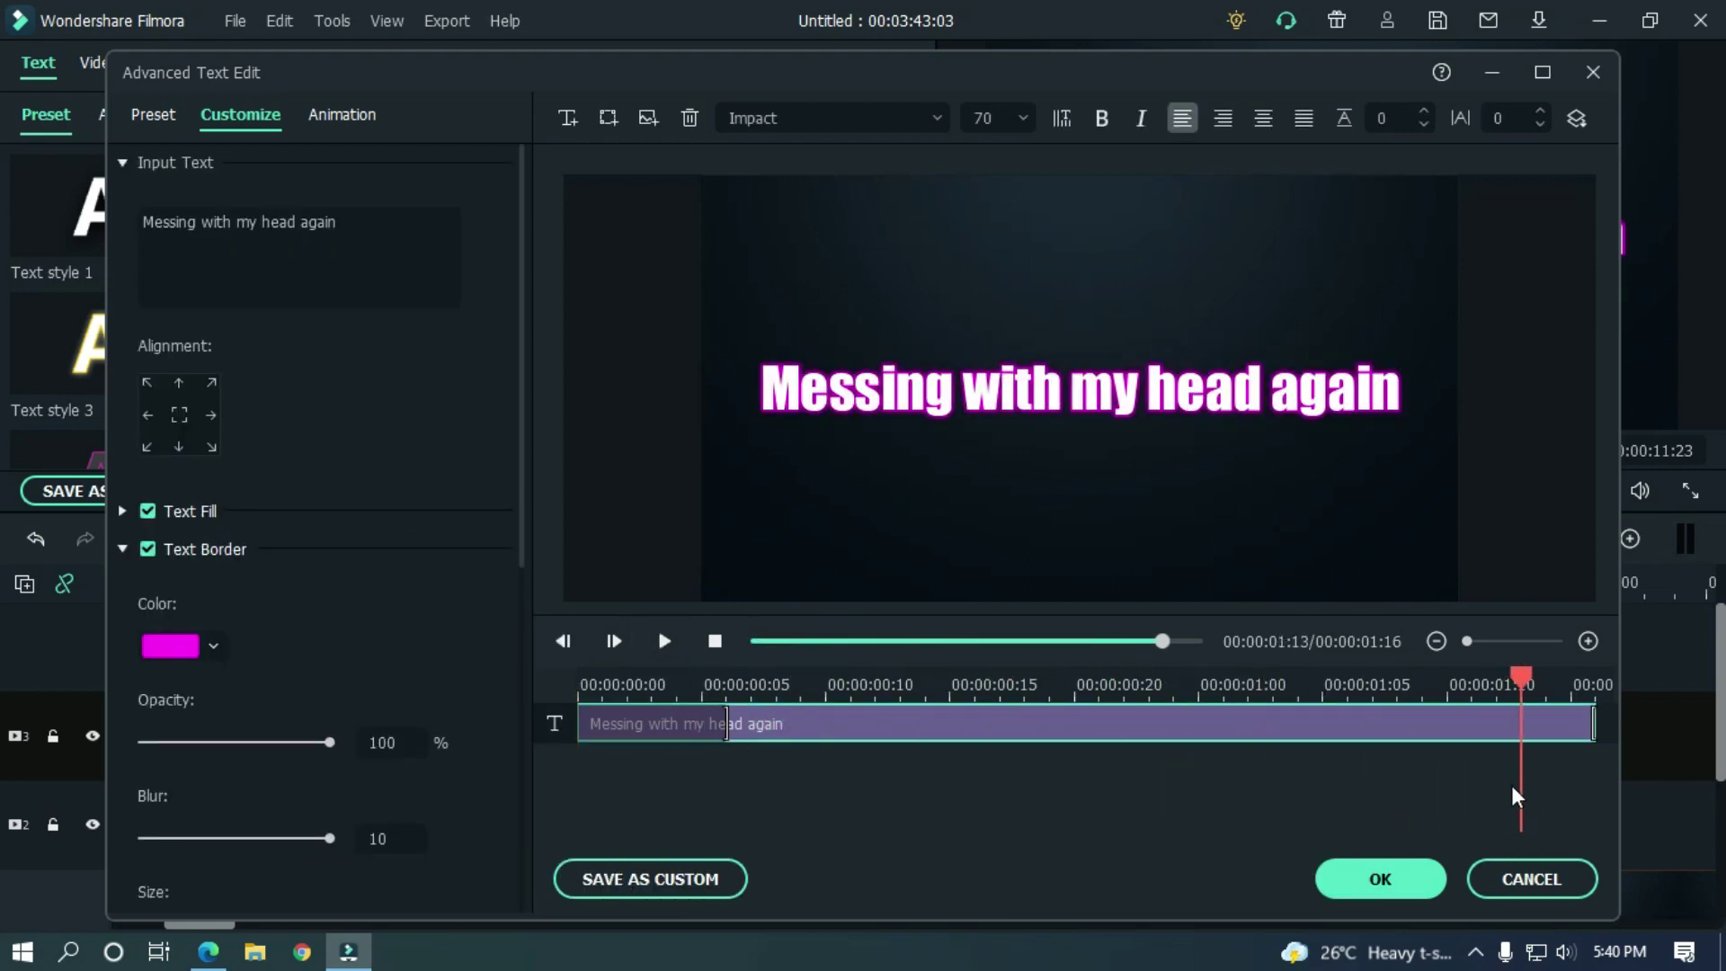
pyautogui.moveTo(1525, 685); pyautogui.dragTo(1367, 681)
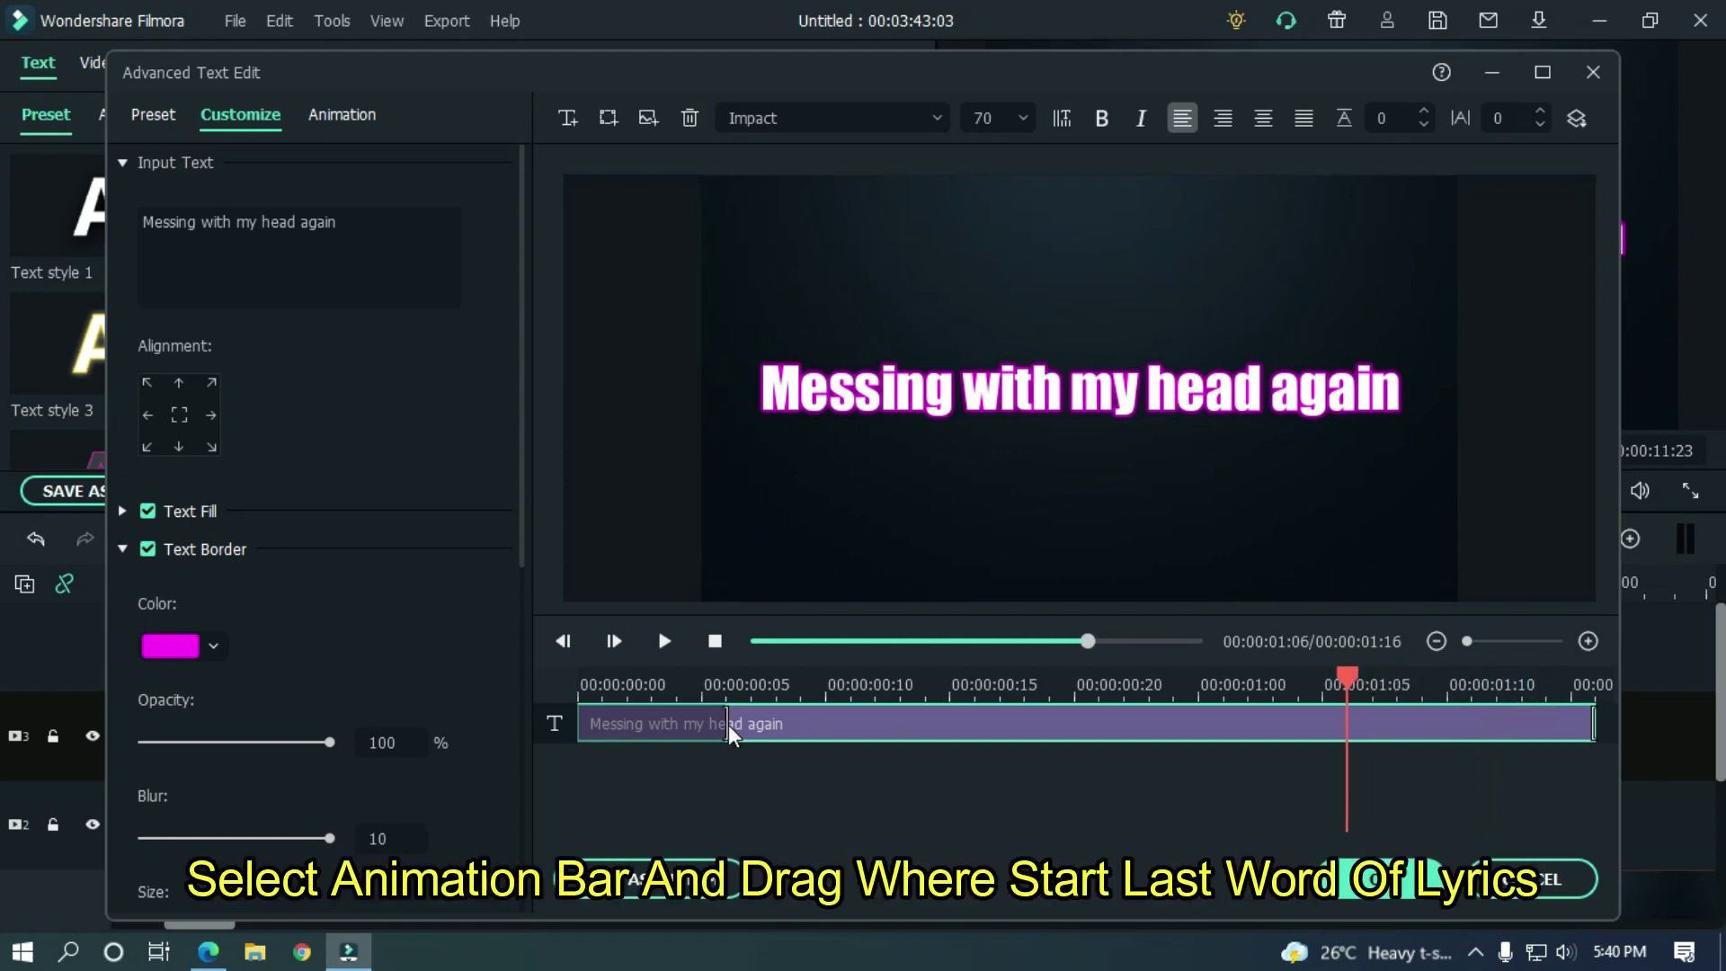
# Lengthen the title's Type Writer intro animation to end at 00:00:01:09, previewing the adjustments, and accept the edit
pyautogui.moveTo(722, 727)
pyautogui.mouseDown()
pyautogui.moveTo(1374, 727)
pyautogui.moveTo(925, 678)
pyautogui.moveTo(455, 678)
pyautogui.mouseUp()
pyautogui.press('space')
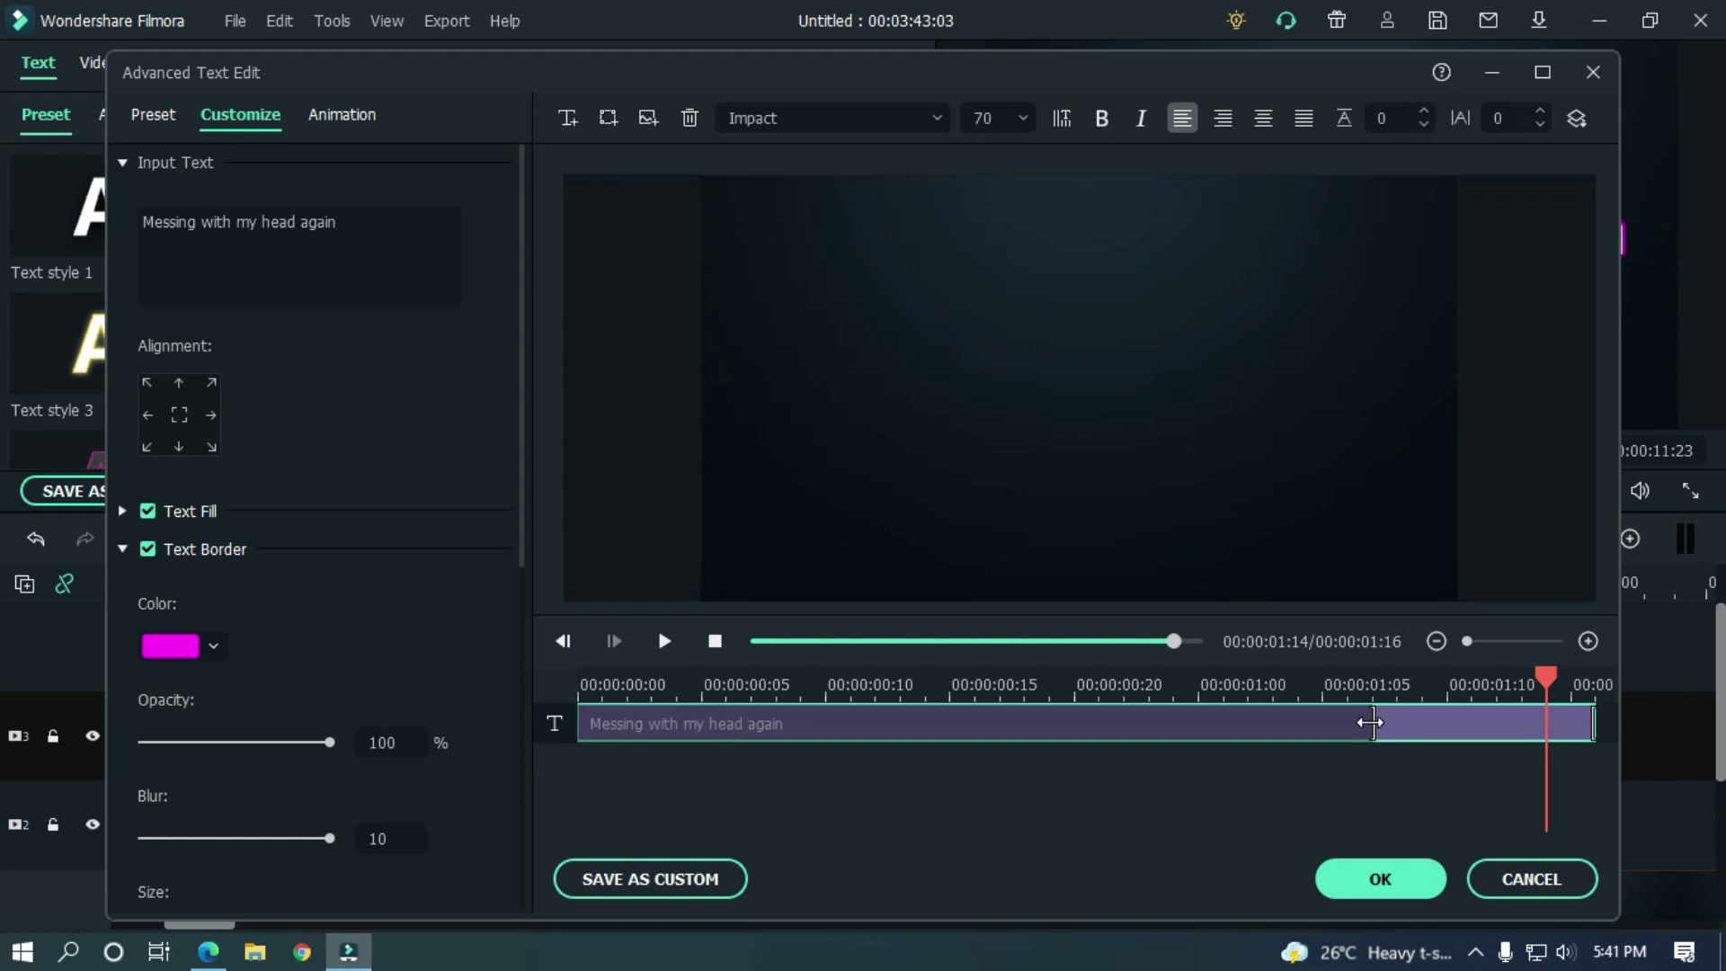
pyautogui.click(1399, 725)
pyautogui.moveTo(1395, 694); pyautogui.dragTo(486, 678)
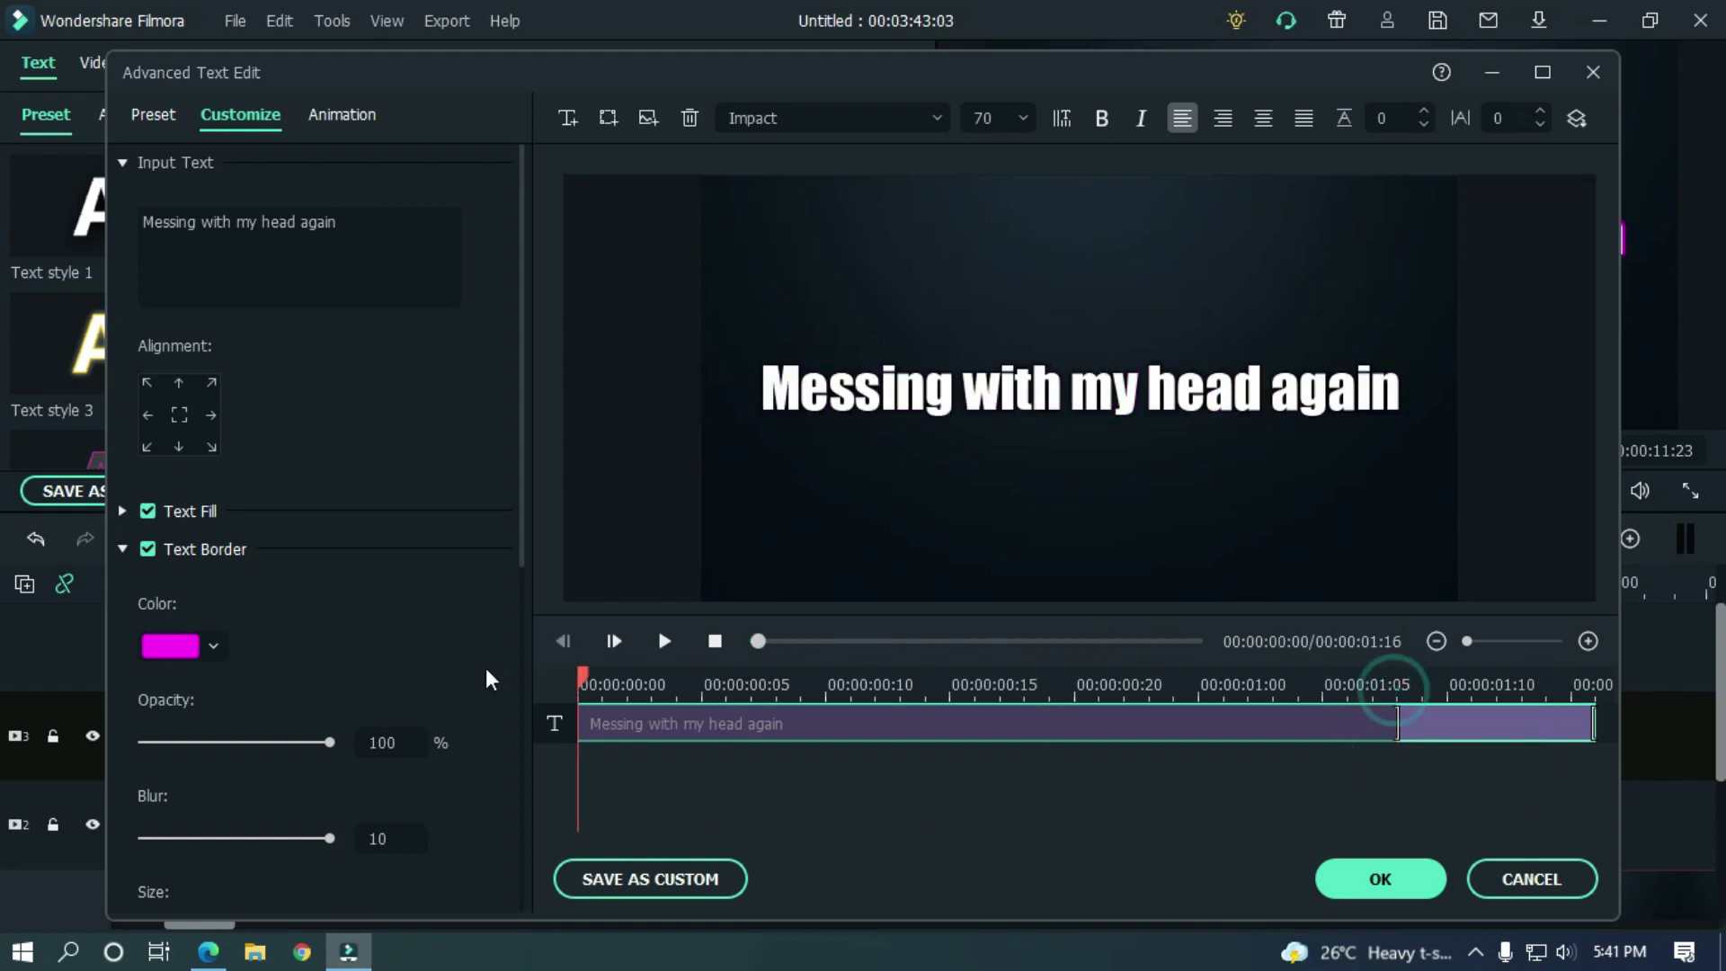
pyautogui.press('space')
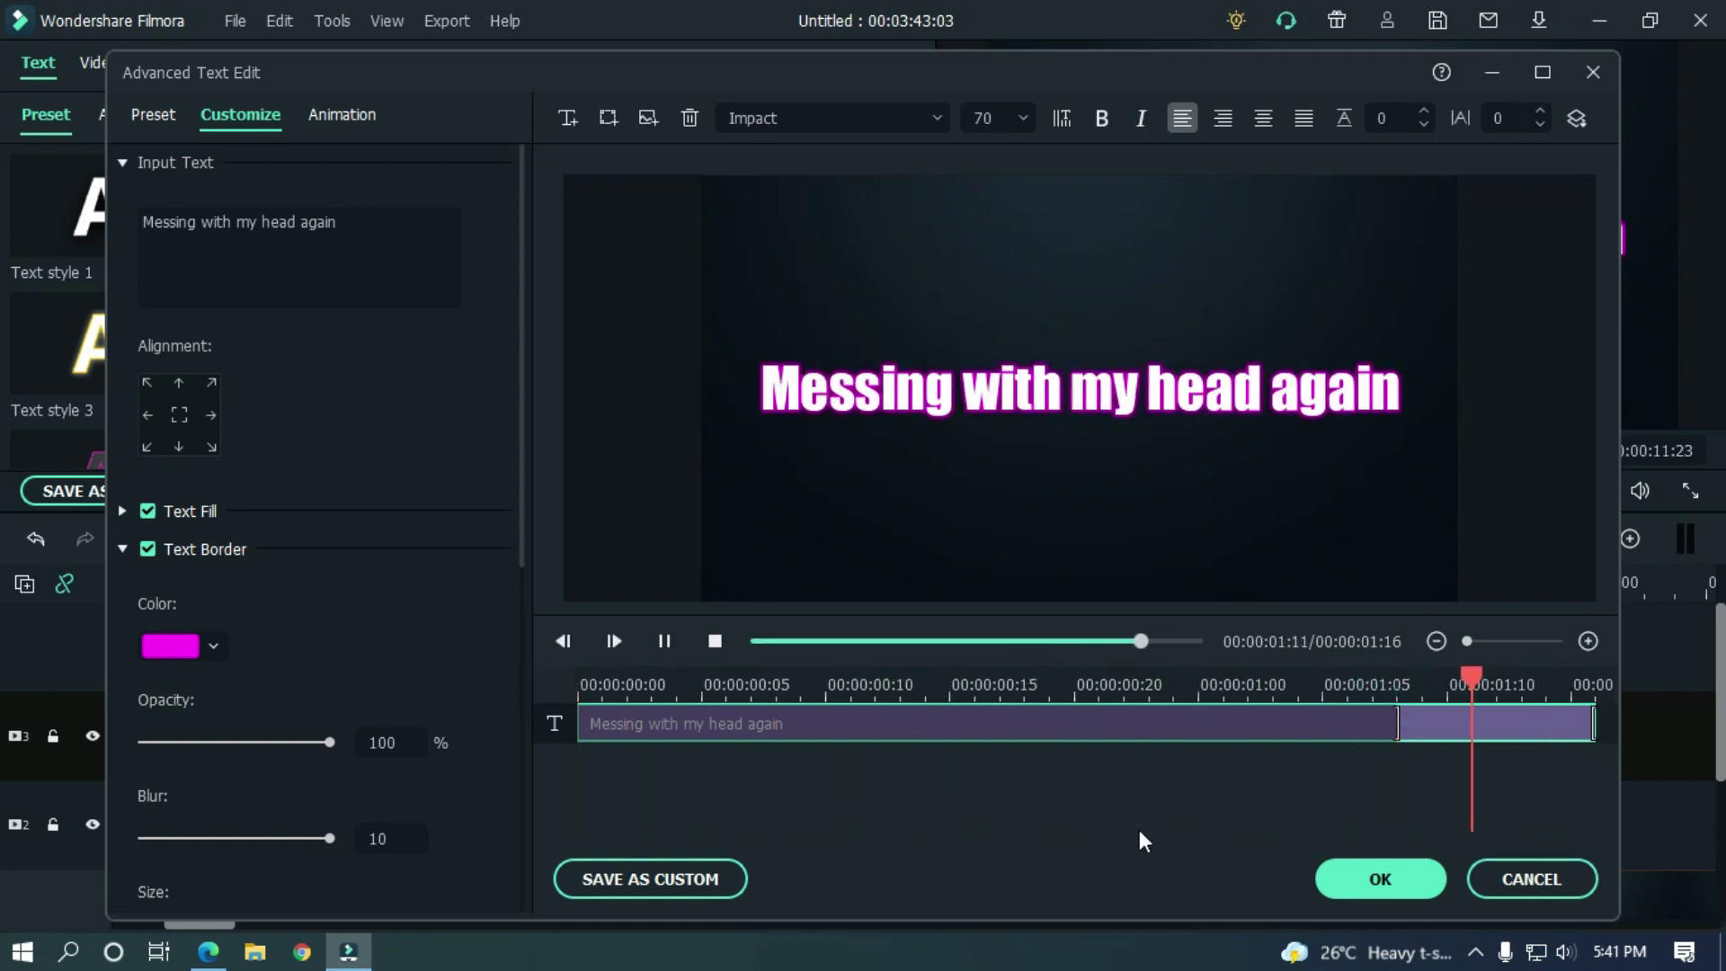
pyautogui.click(1398, 730)
pyautogui.click(1395, 721)
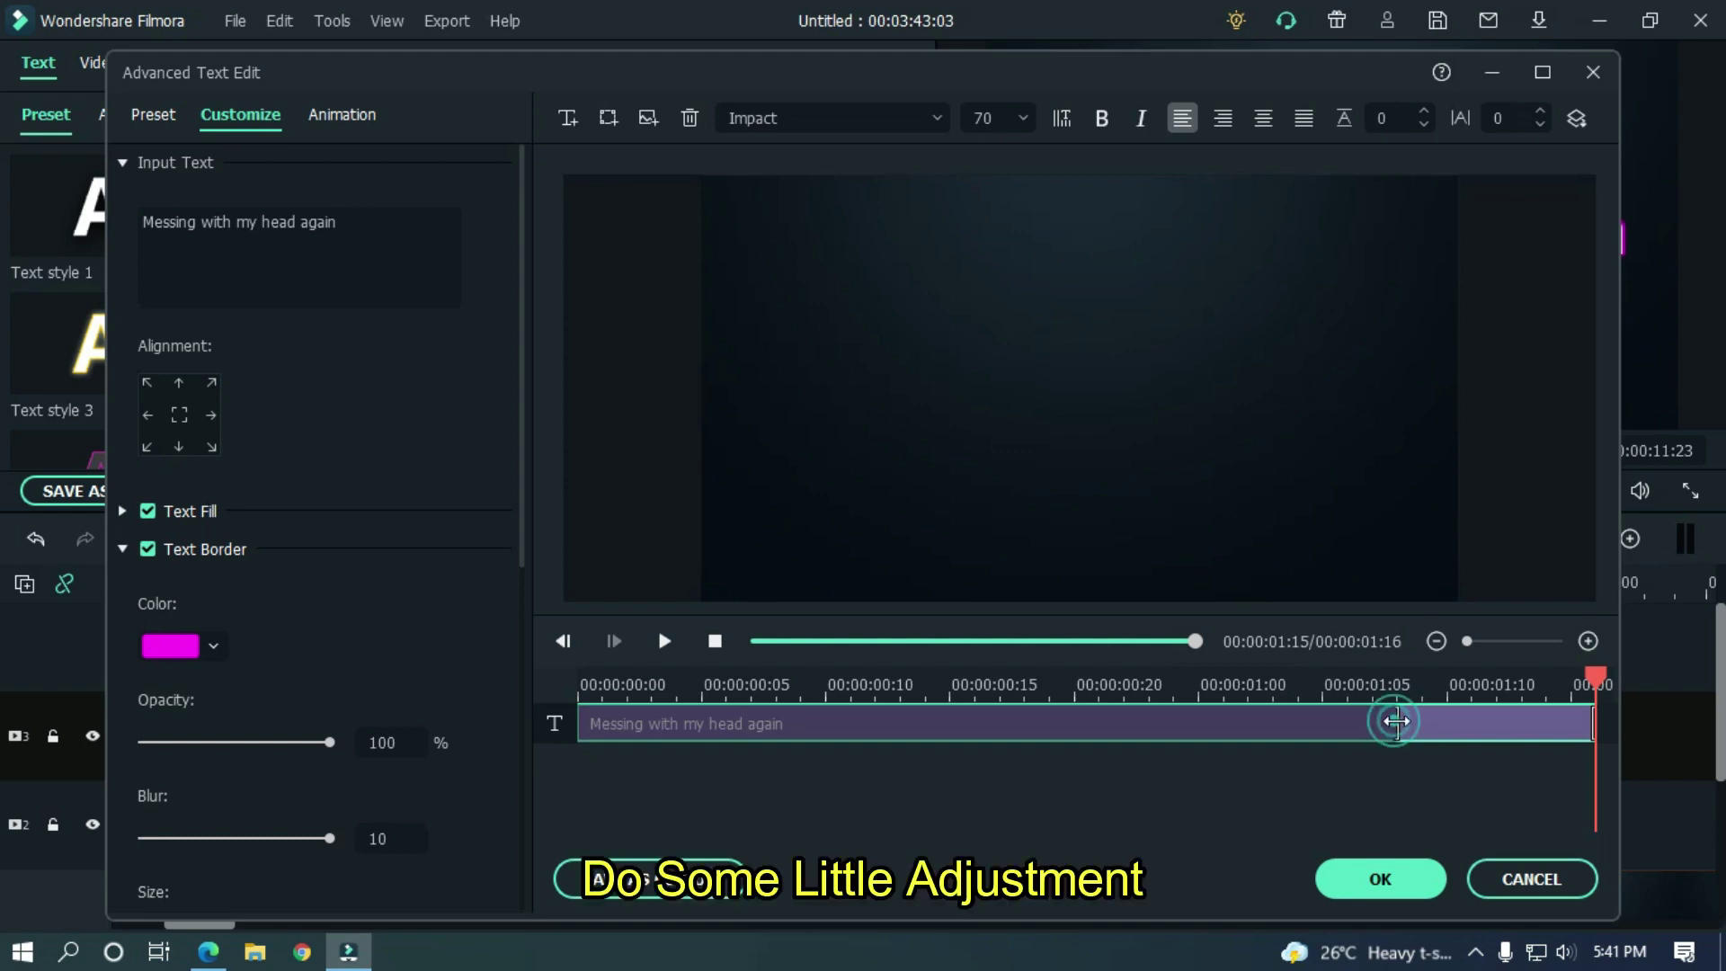
pyautogui.click(1423, 716)
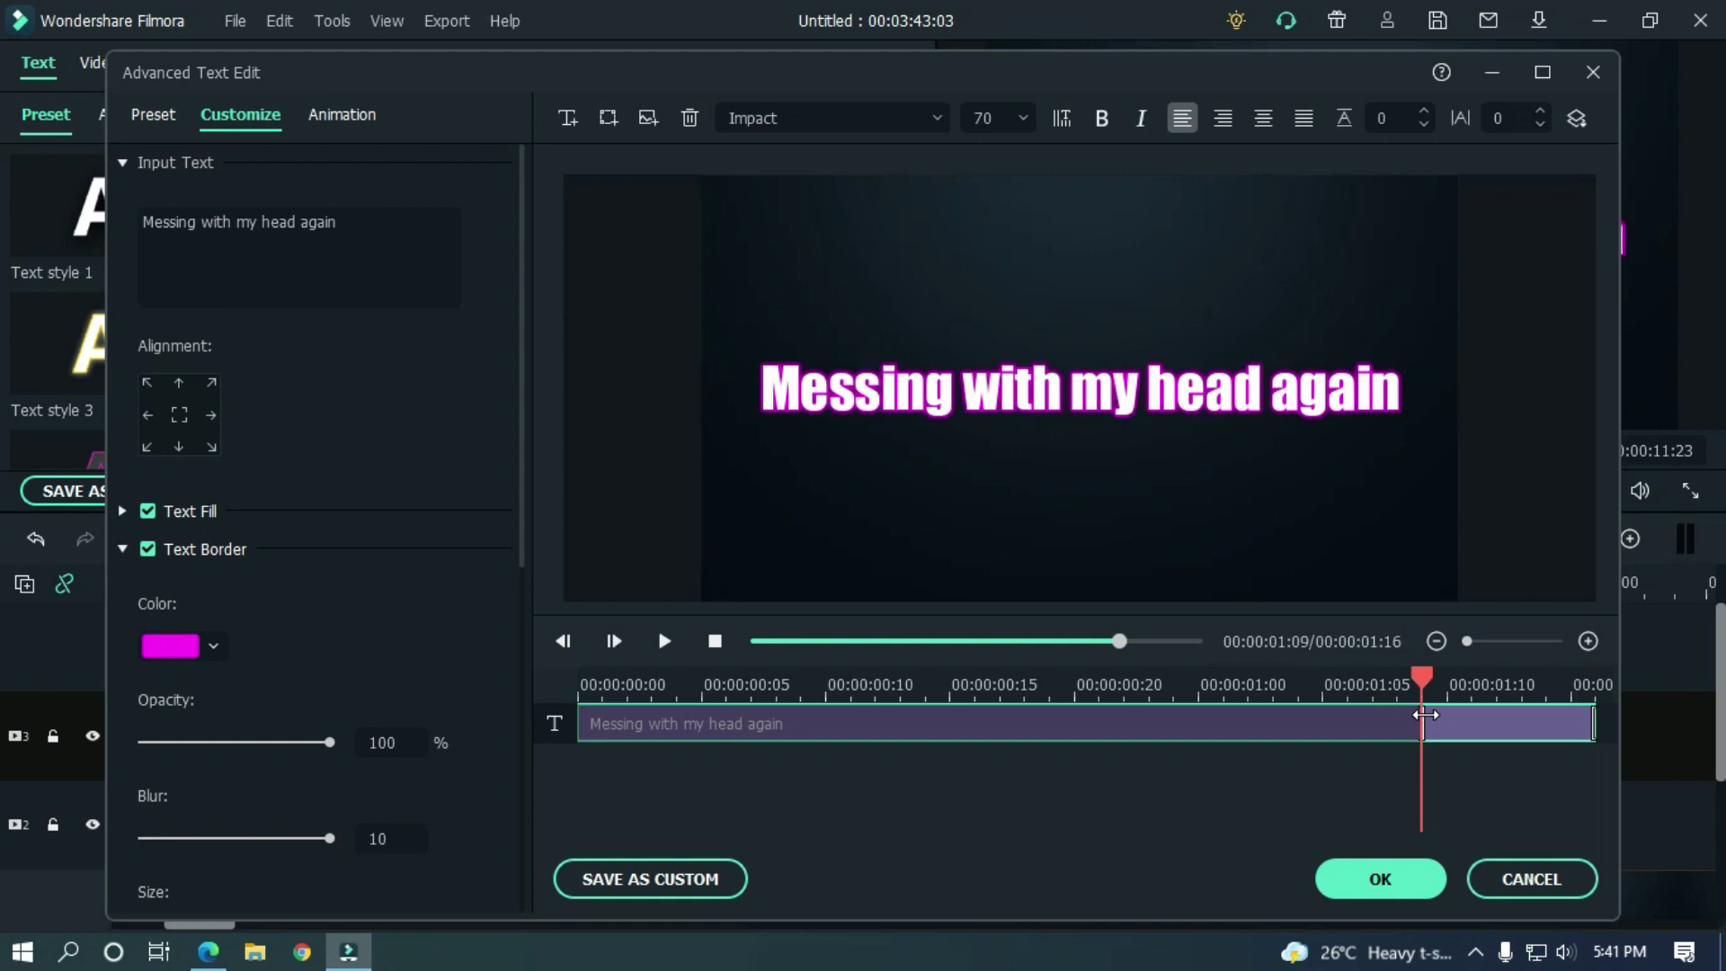
pyautogui.moveTo(1105, 642); pyautogui.dragTo(732, 642)
pyautogui.press('space')
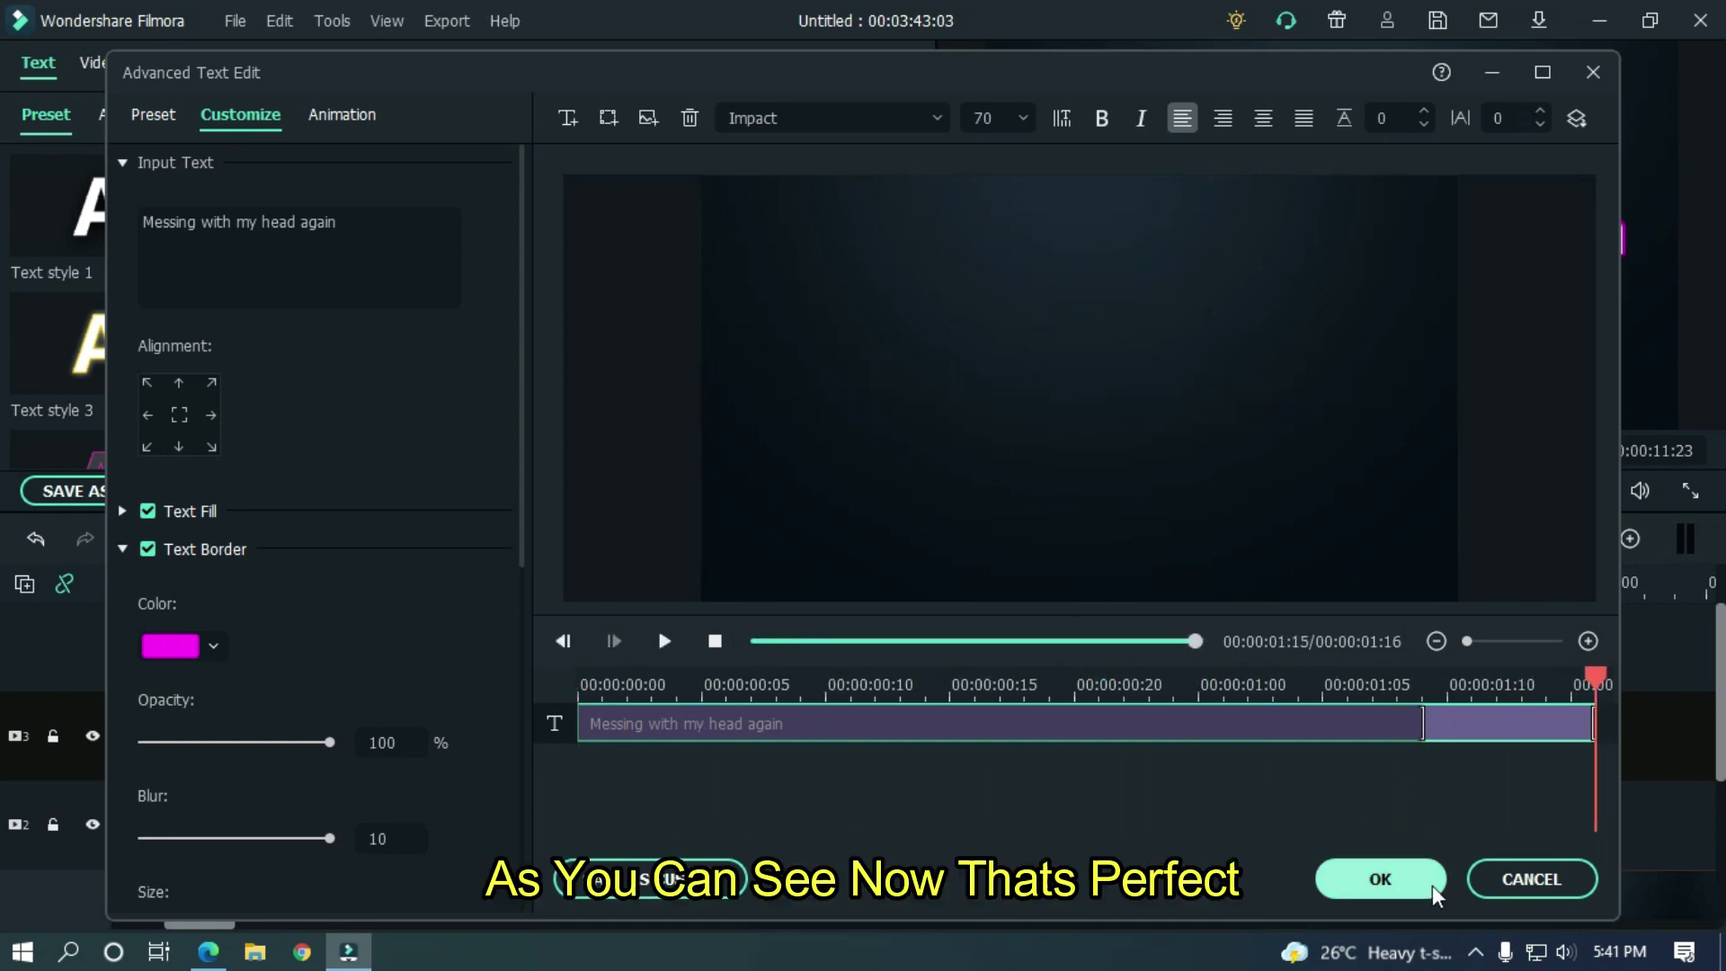
pyautogui.click(1373, 881)
pyautogui.click(1098, 746)
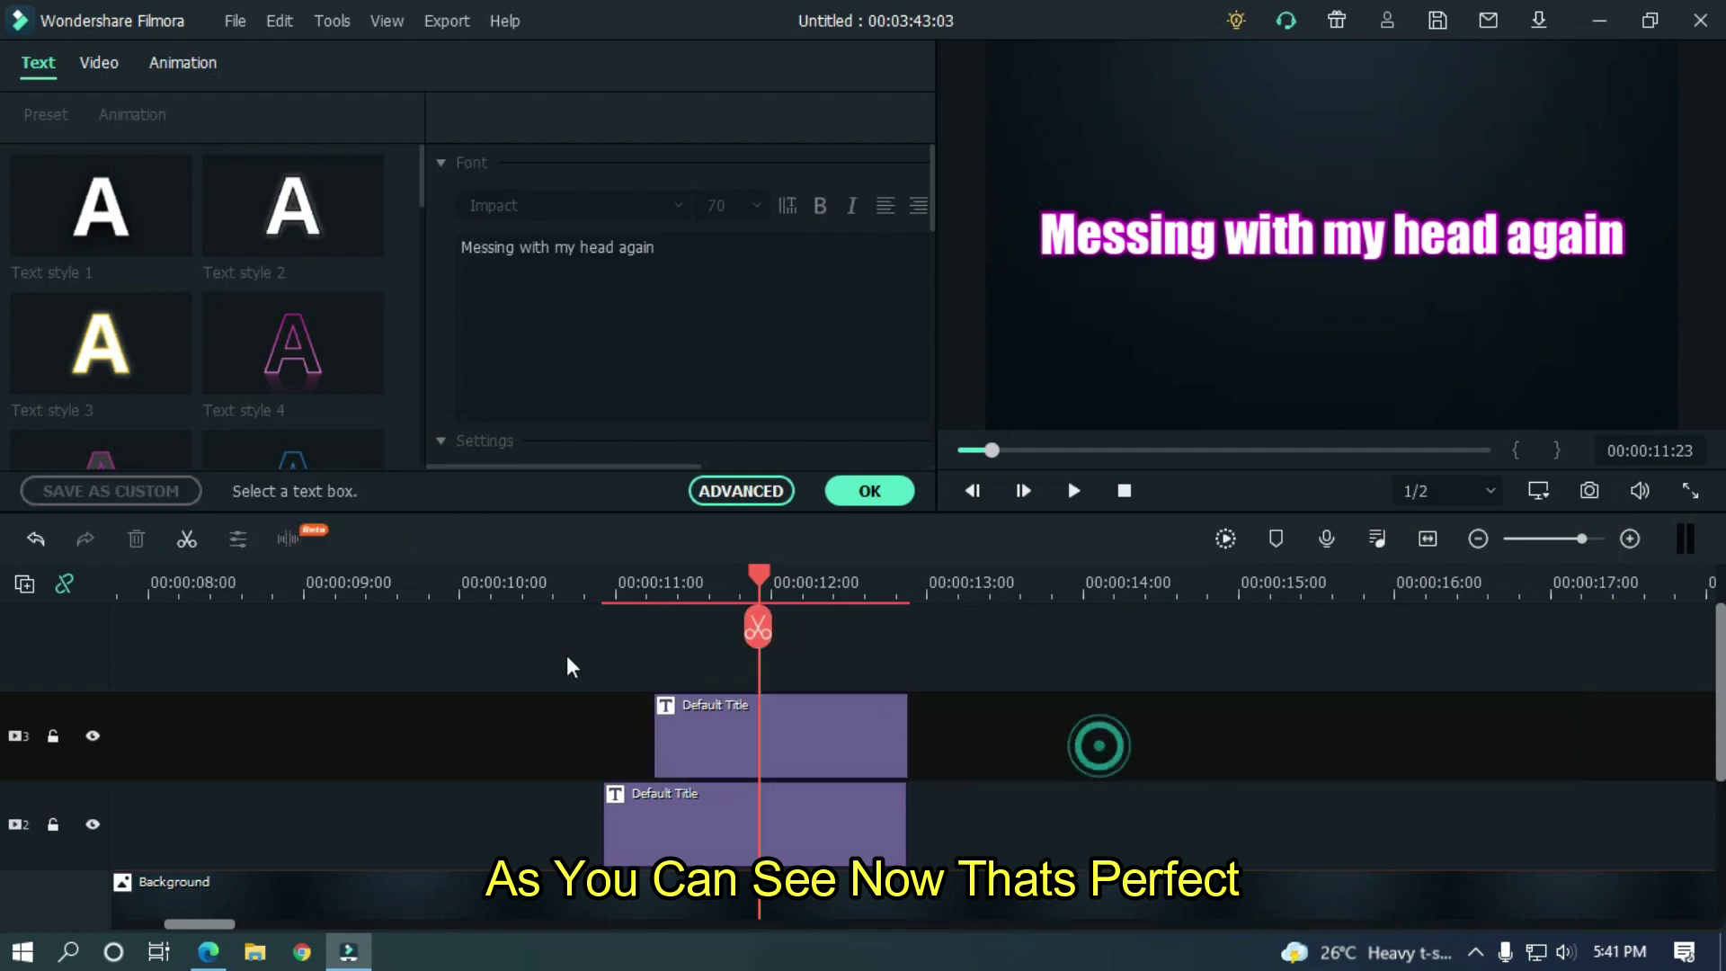
# Replay the first lyric line in the main timeline to check the slowed text animation against the song
pyautogui.click(552, 586)
pyautogui.press('space')
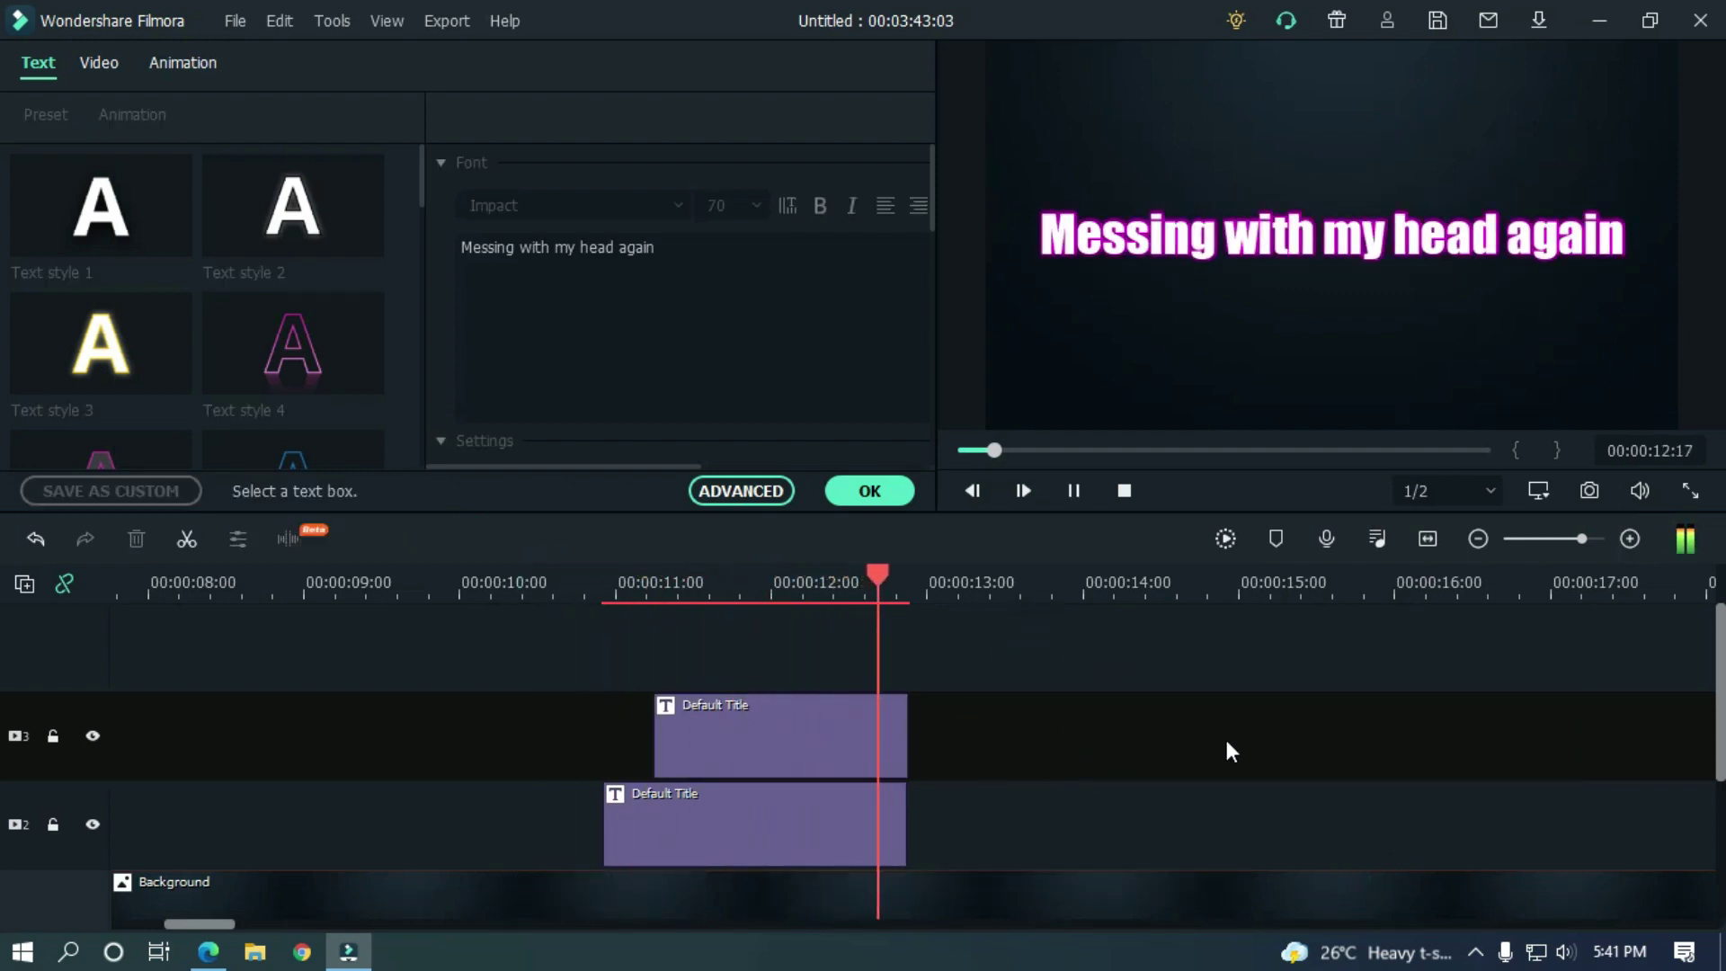
pyautogui.press('space')
pyautogui.click(561, 586)
pyautogui.press('space')
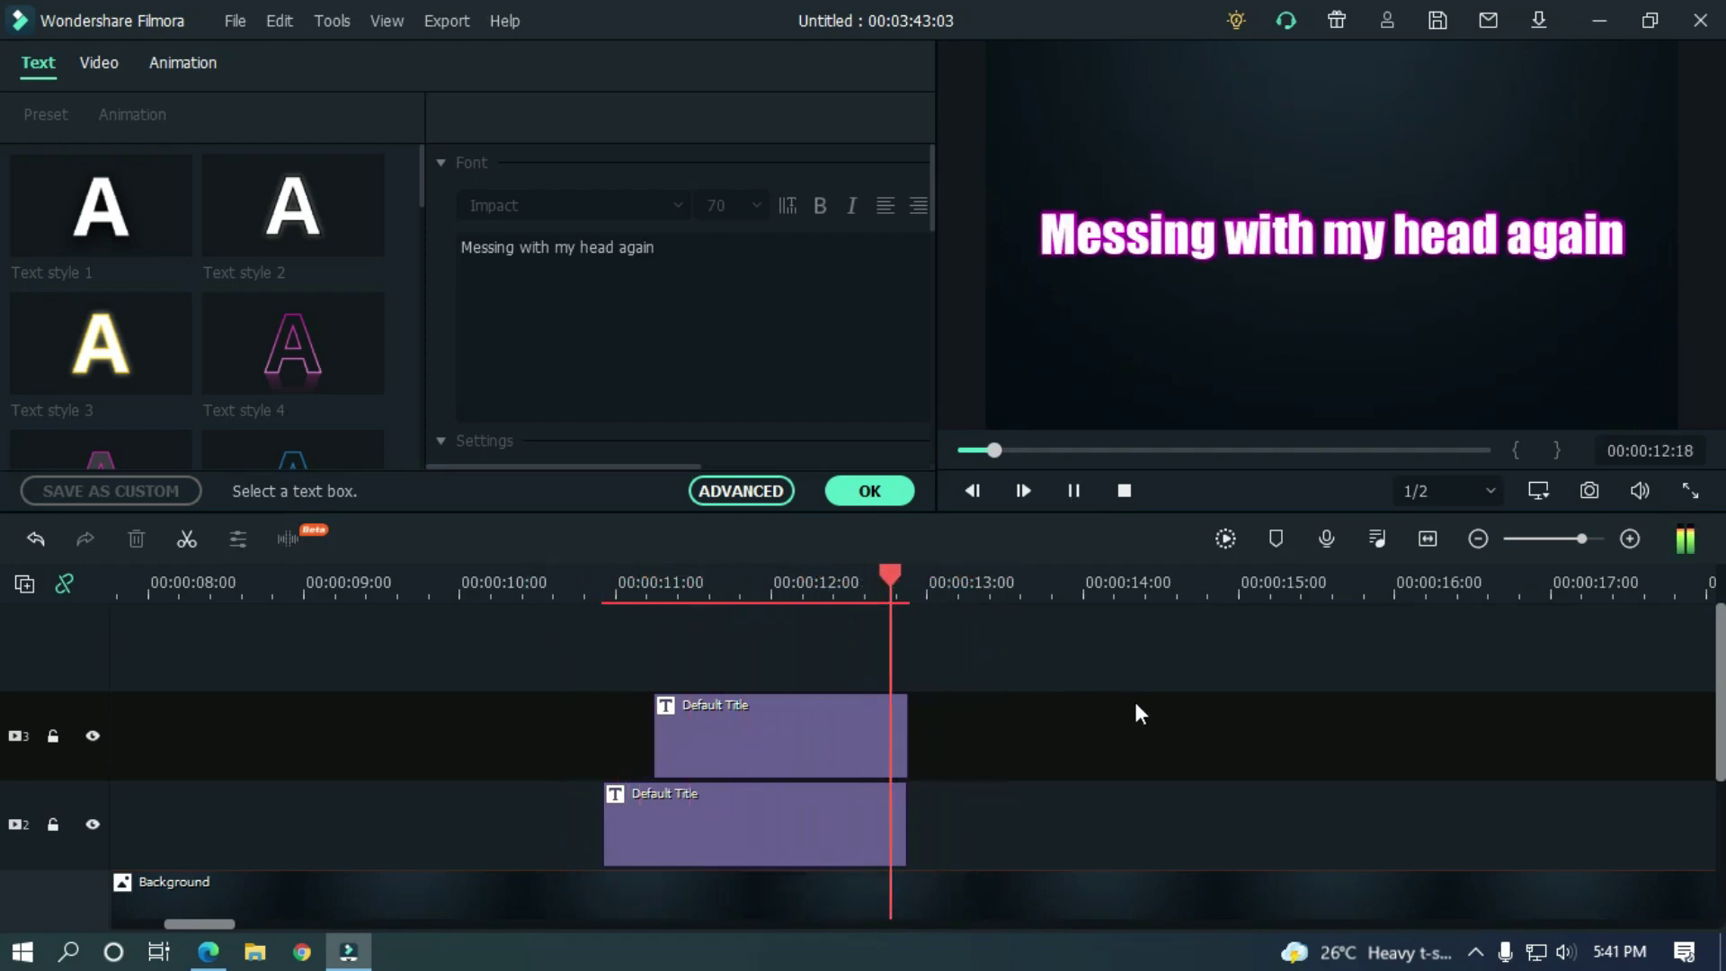
pyautogui.press('space')
# Play the song just after the first lyric titles to listen for the start of the second line
pyautogui.scroll(-2, 1504, 707)
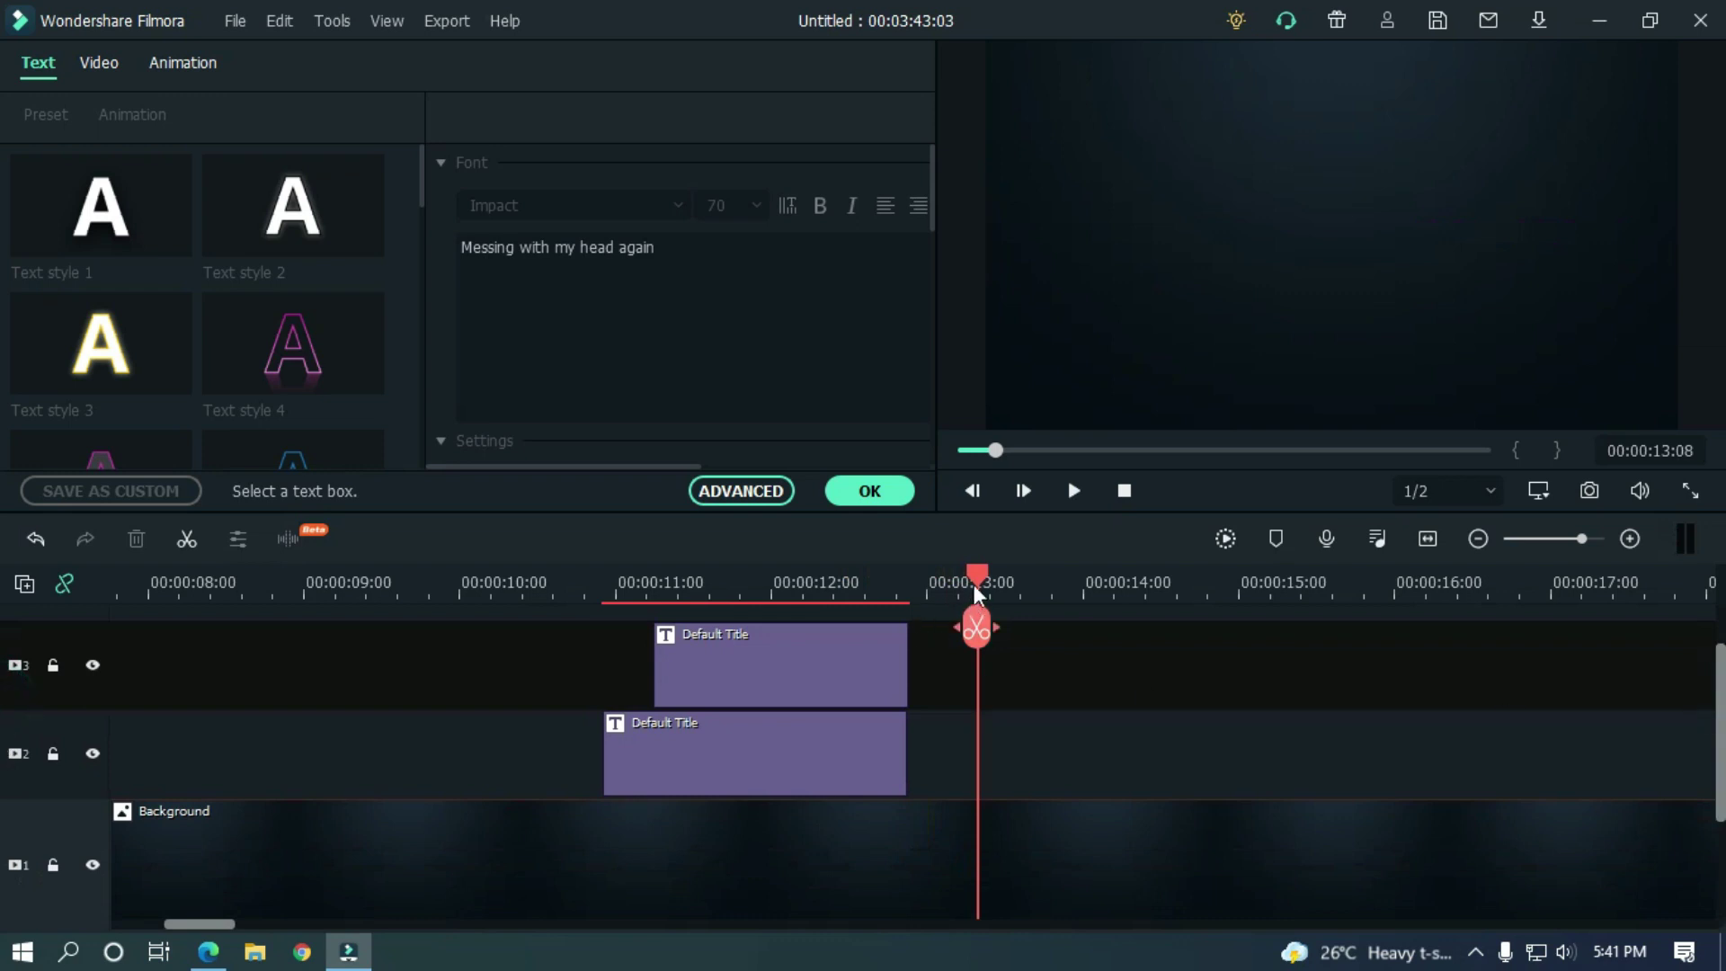
pyautogui.moveTo(975, 580); pyautogui.dragTo(946, 581)
pyautogui.press('space')
pyautogui.press('space')
pyautogui.moveTo(1721, 683)
pyautogui.mouseDown()
pyautogui.moveTo(1721, 763)
pyautogui.moveTo(1721, 658)
pyautogui.mouseUp()
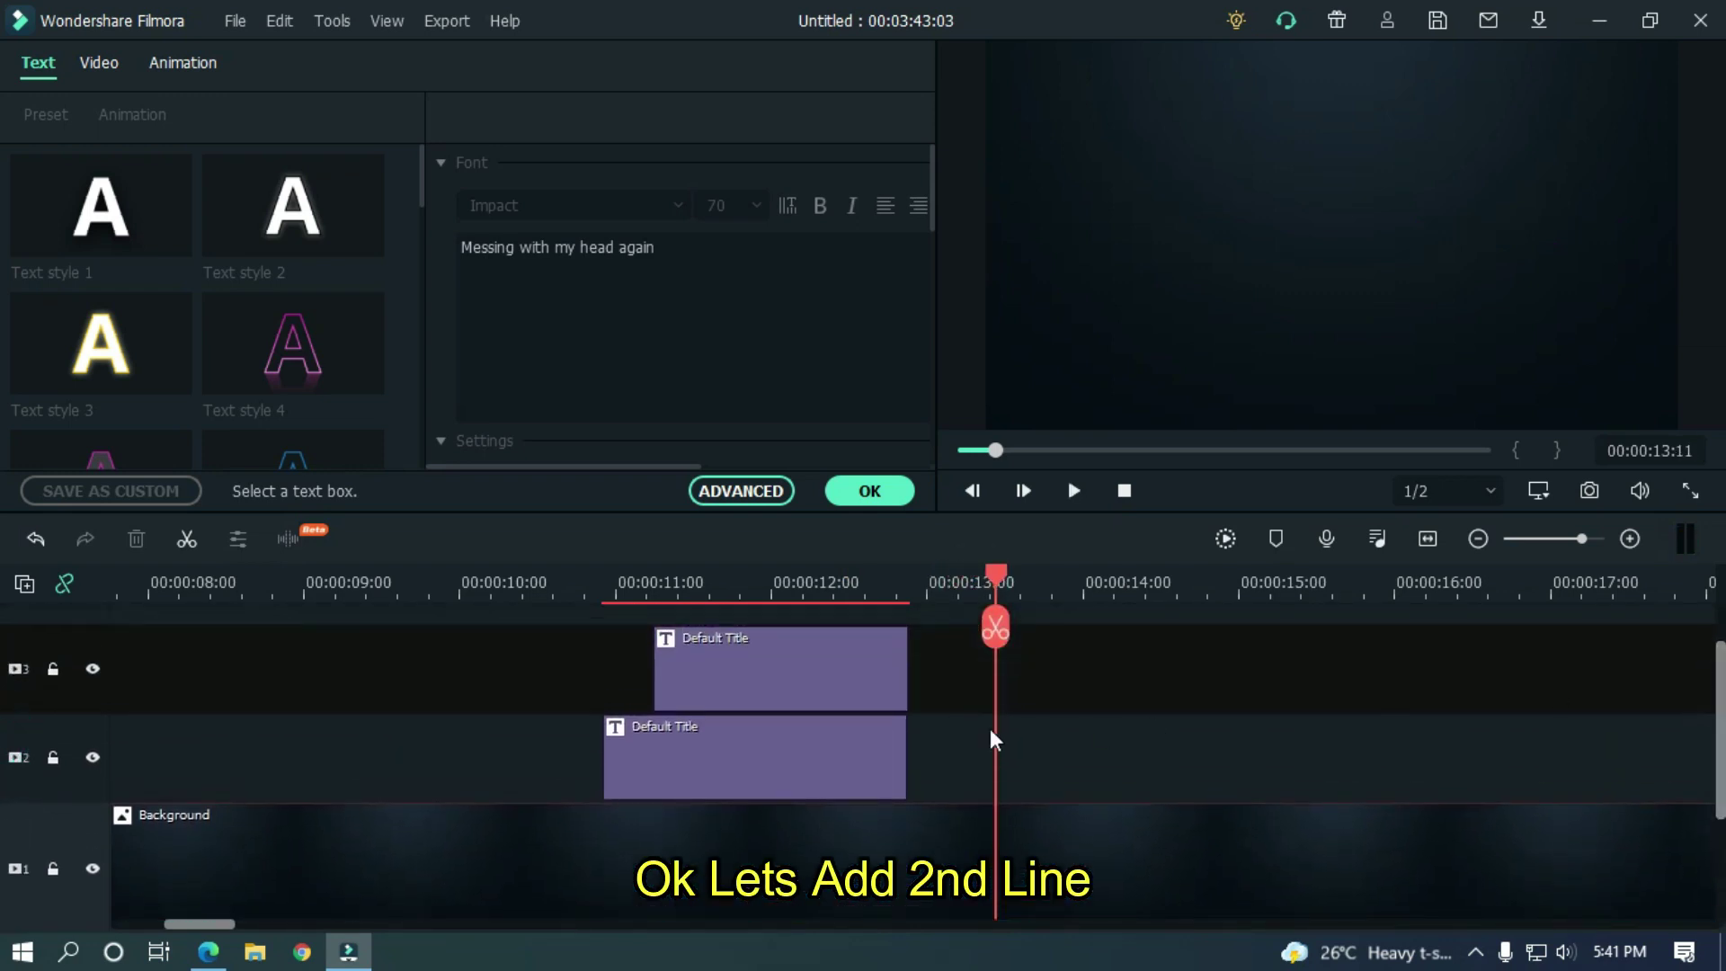
# Select both lyric titles on video tracks 2 and 3 together and copy them
pyautogui.moveTo(939, 764); pyautogui.dragTo(783, 637)
pyautogui.rightClick(801, 640)
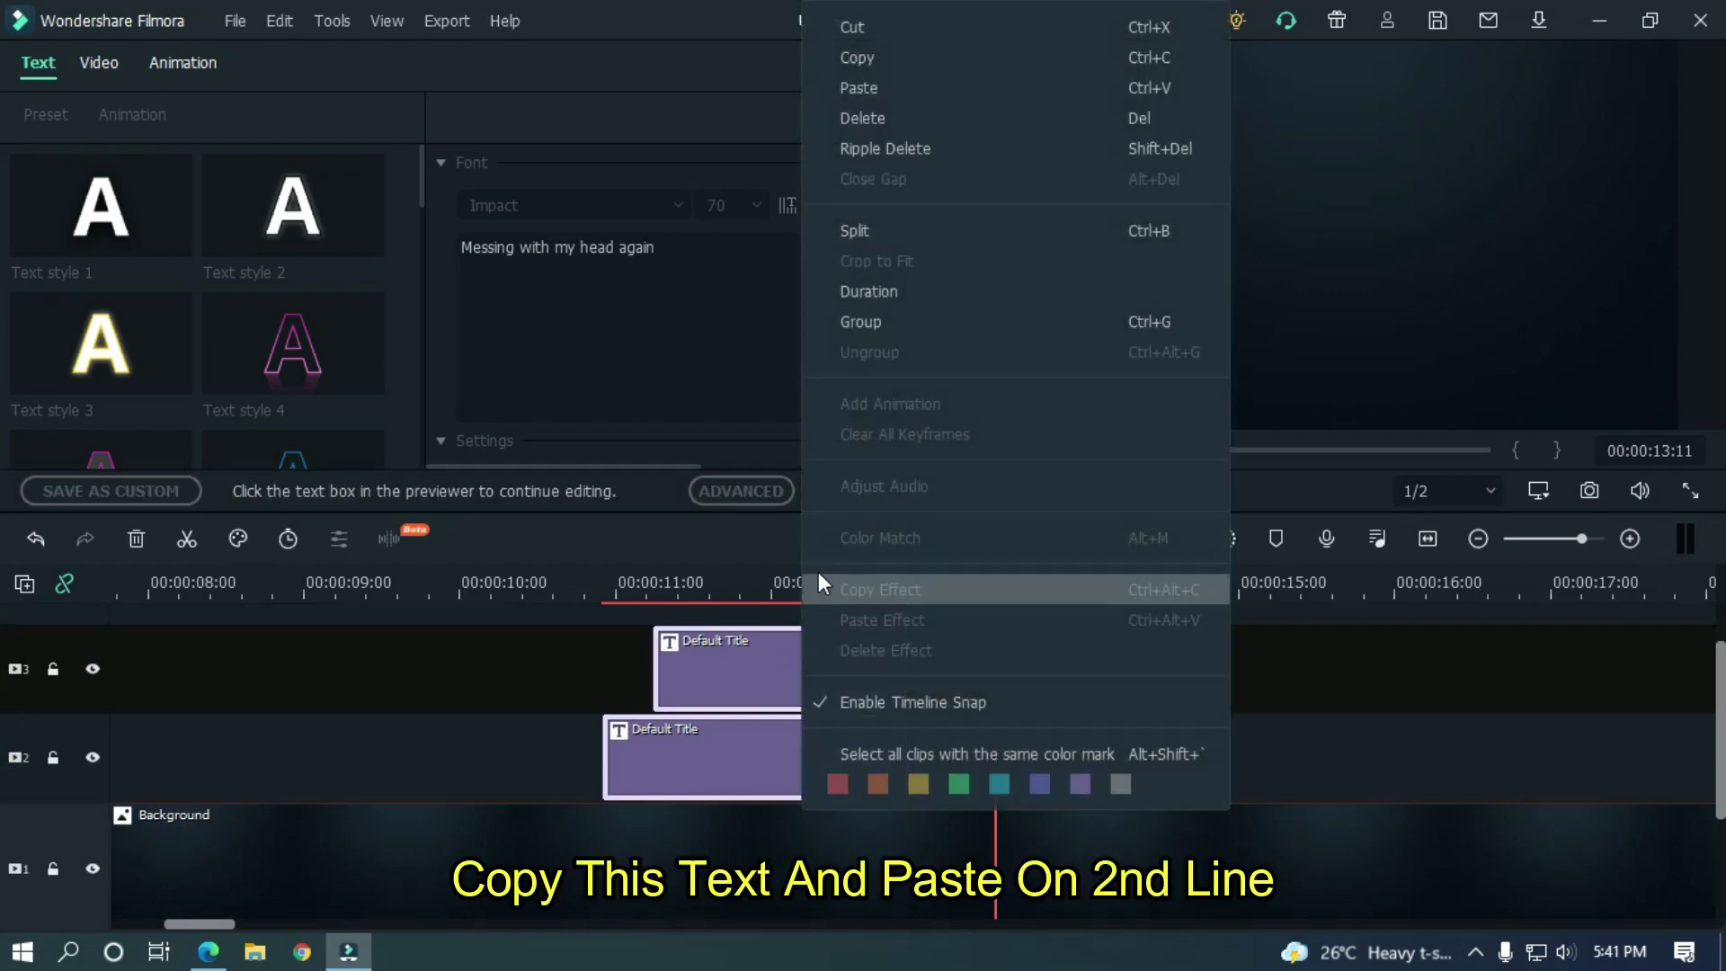
pyautogui.click(858, 62)
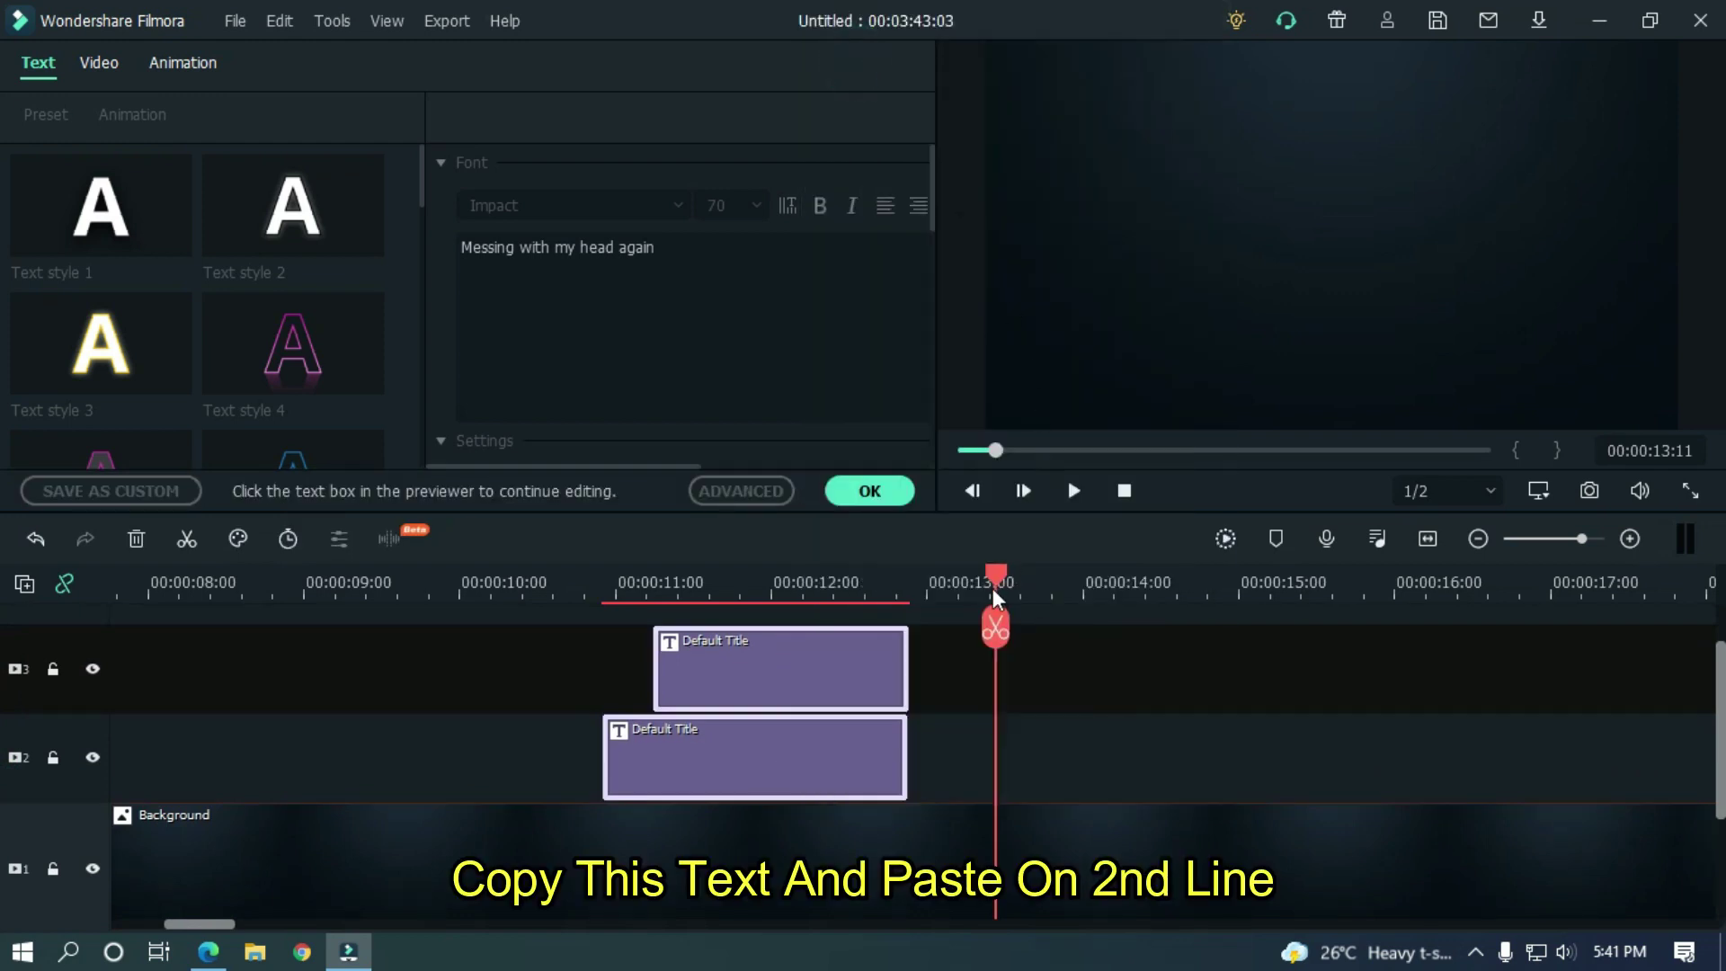
# Replay the song around 13 seconds to find the second line's start and park the playhead at 00:00:13:03
pyautogui.moveTo(992, 585); pyautogui.dragTo(926, 585)
pyautogui.scroll(-2, 3, 719)
pyautogui.press('space')
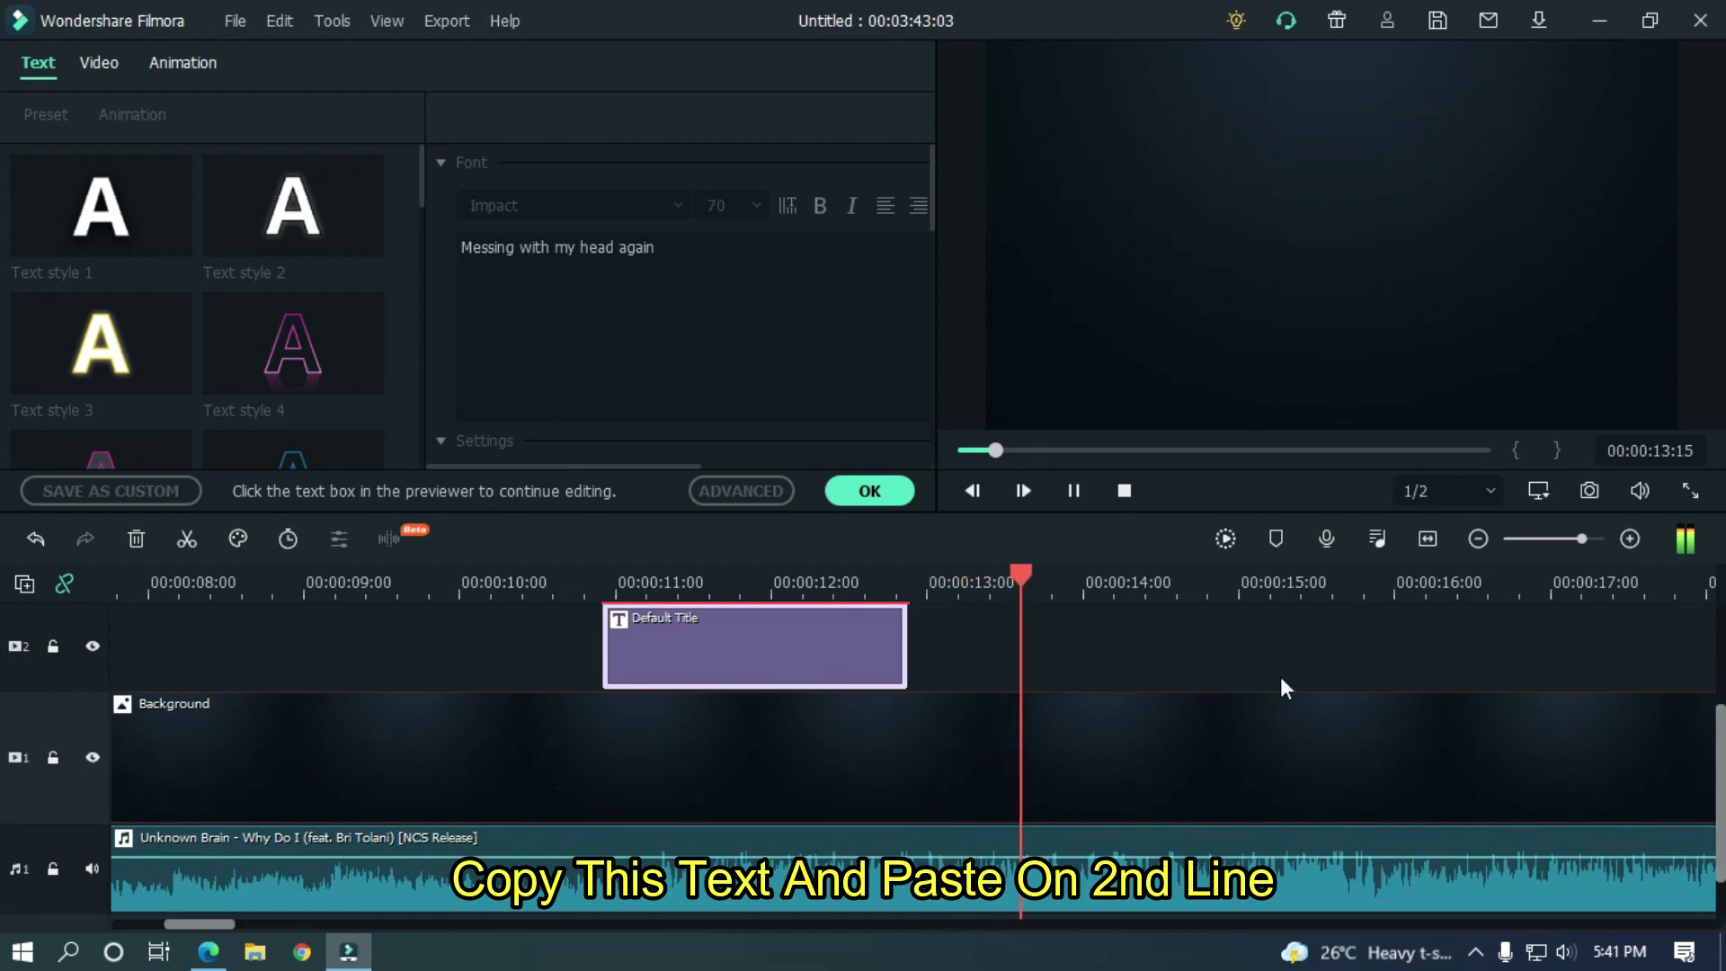
pyautogui.click(954, 584)
pyautogui.moveTo(953, 580); pyautogui.dragTo(947, 578)
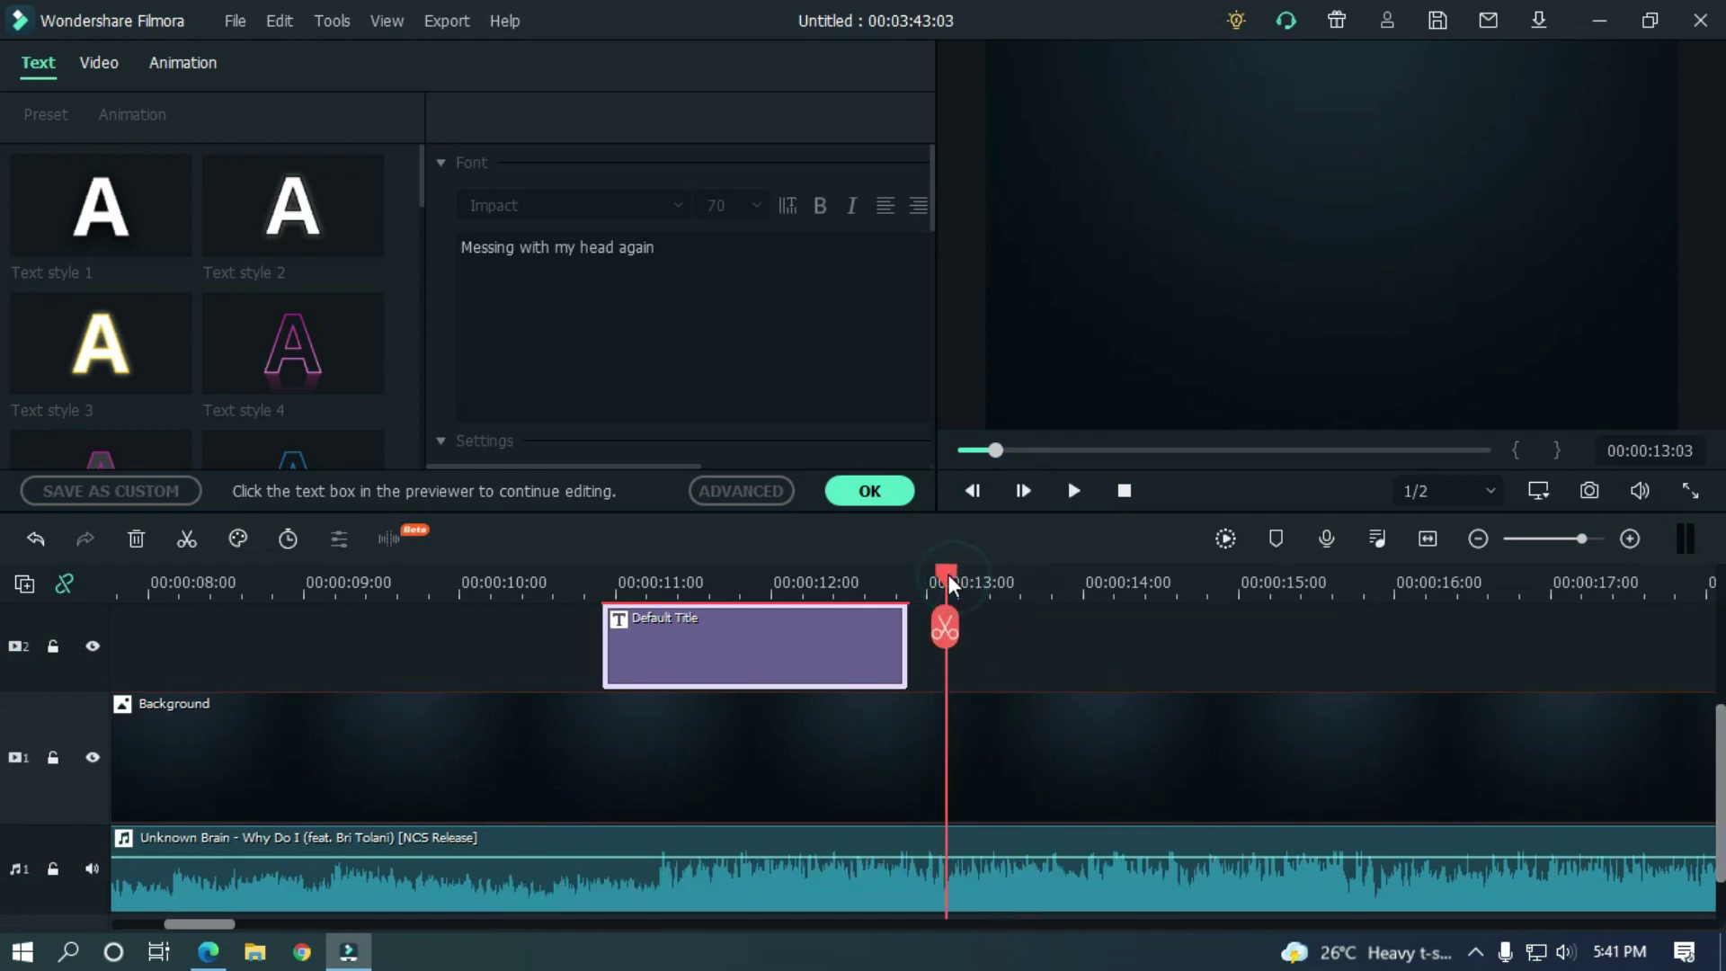
# Paste the two copied lyric titles at 00:00:13:03 and move the pair onto video tracks 2 and 3
pyautogui.moveTo(1720, 790); pyautogui.dragTo(1720, 733)
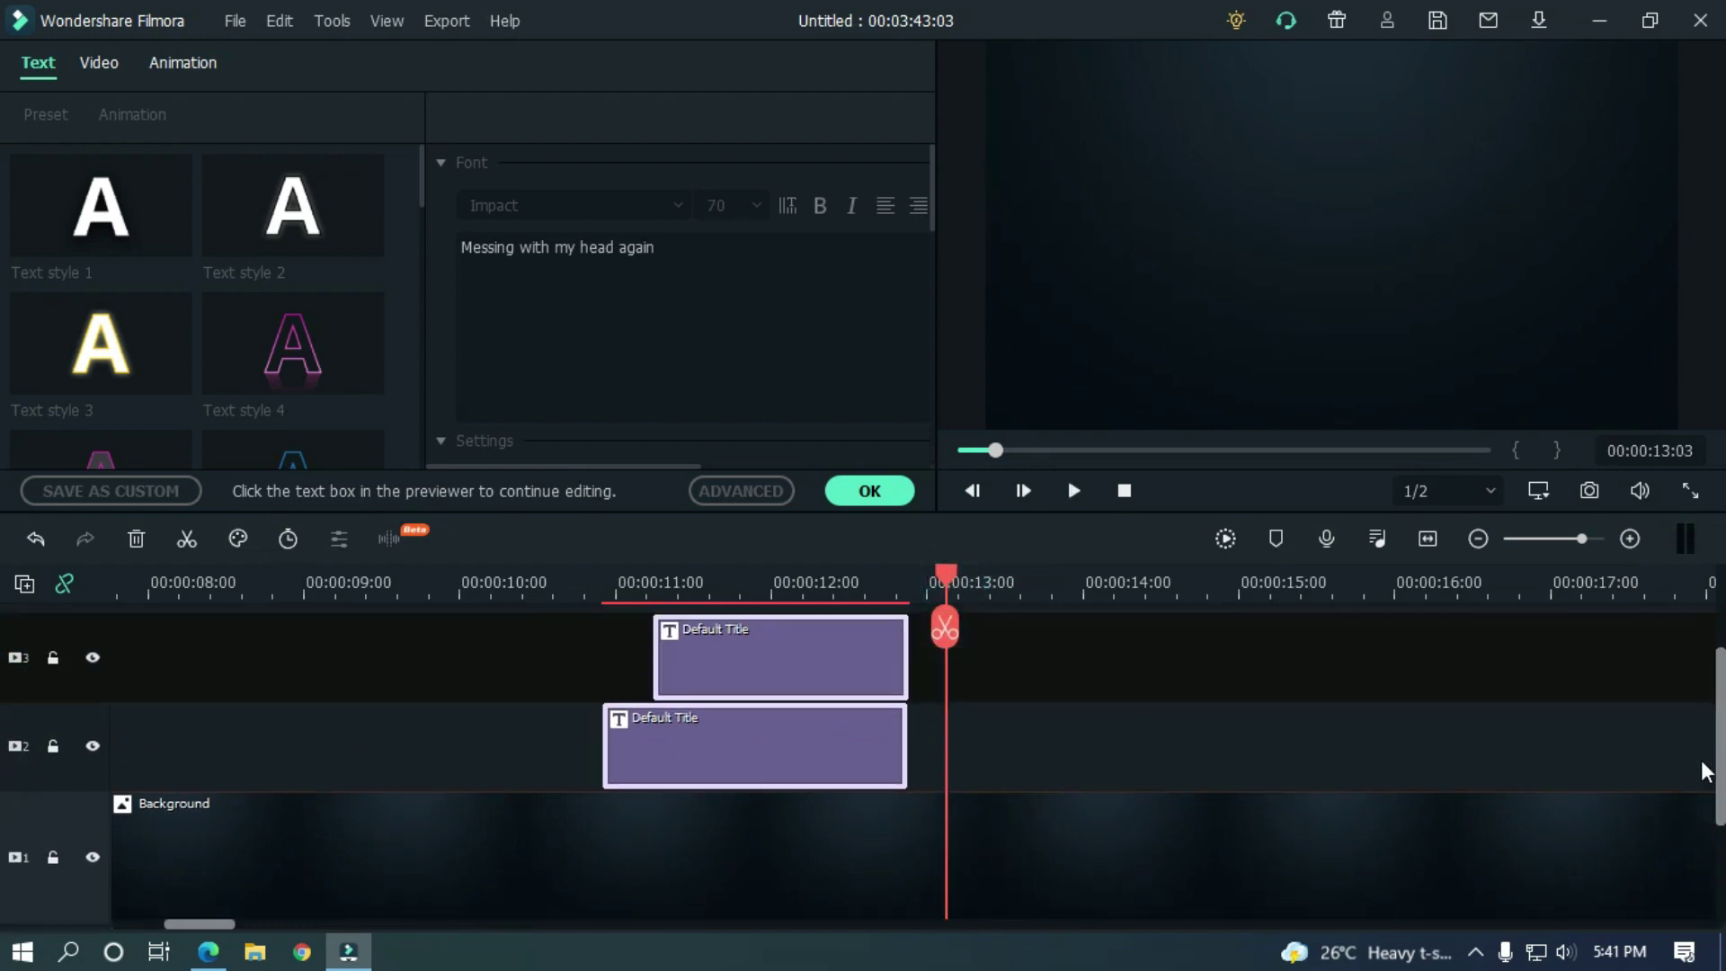
pyautogui.hotkey('ctrl', 'v')
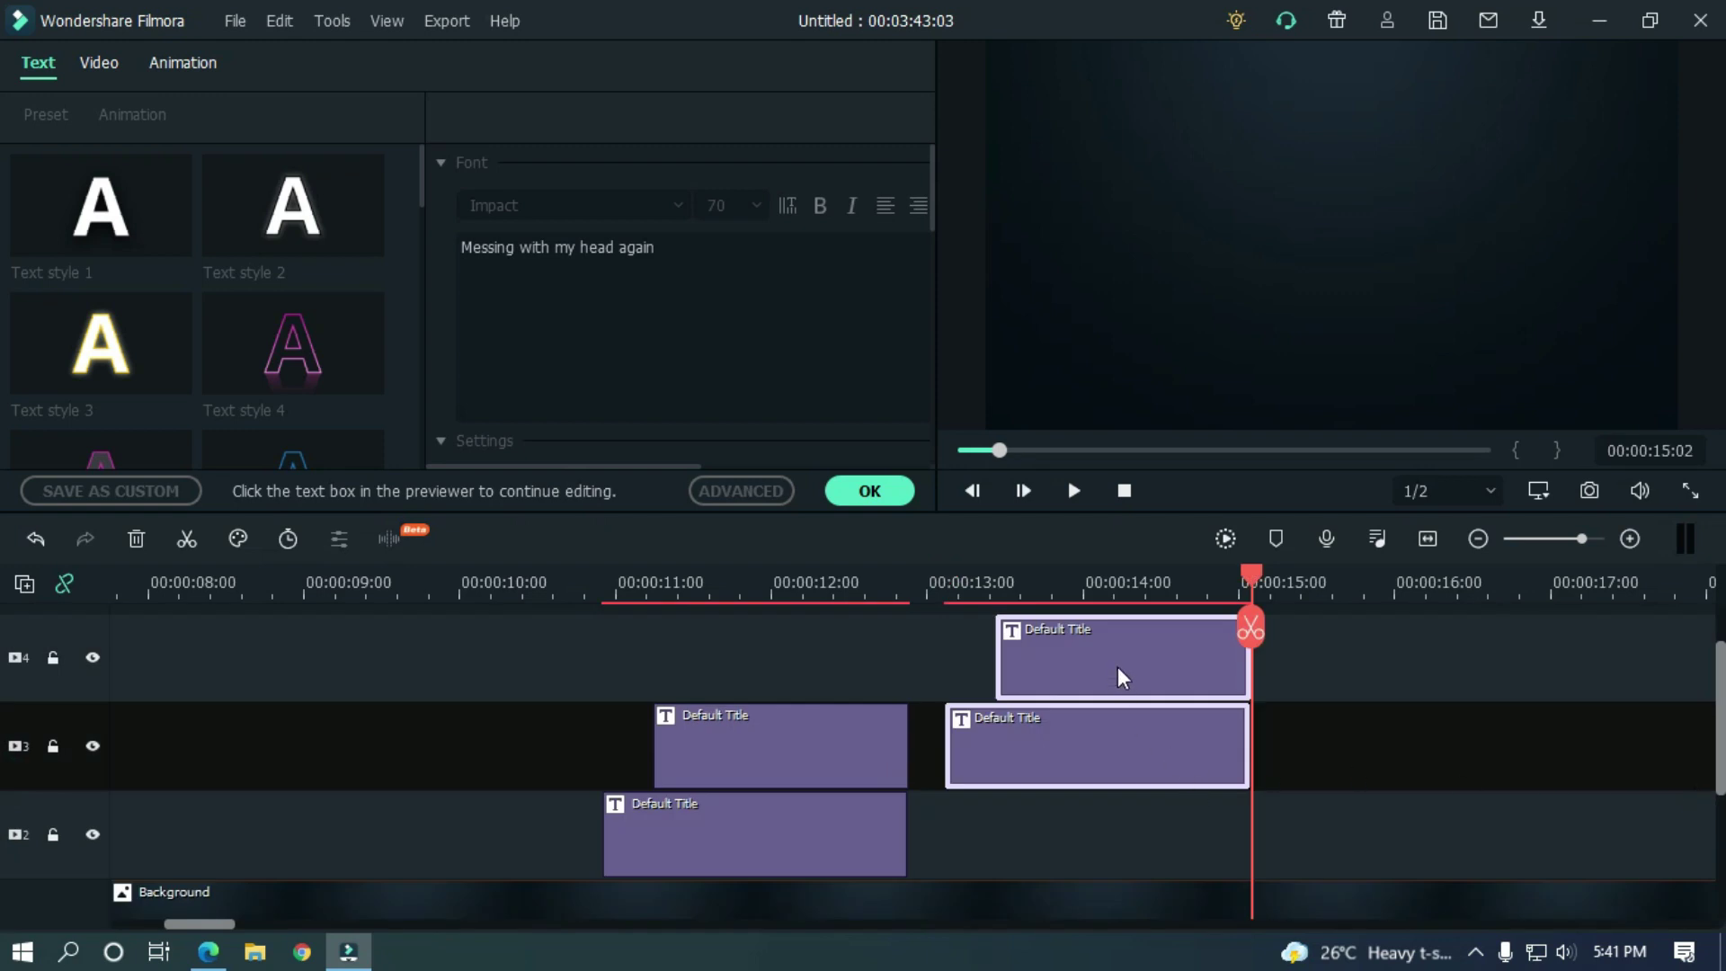
pyautogui.moveTo(1119, 667); pyautogui.dragTo(1120, 764)
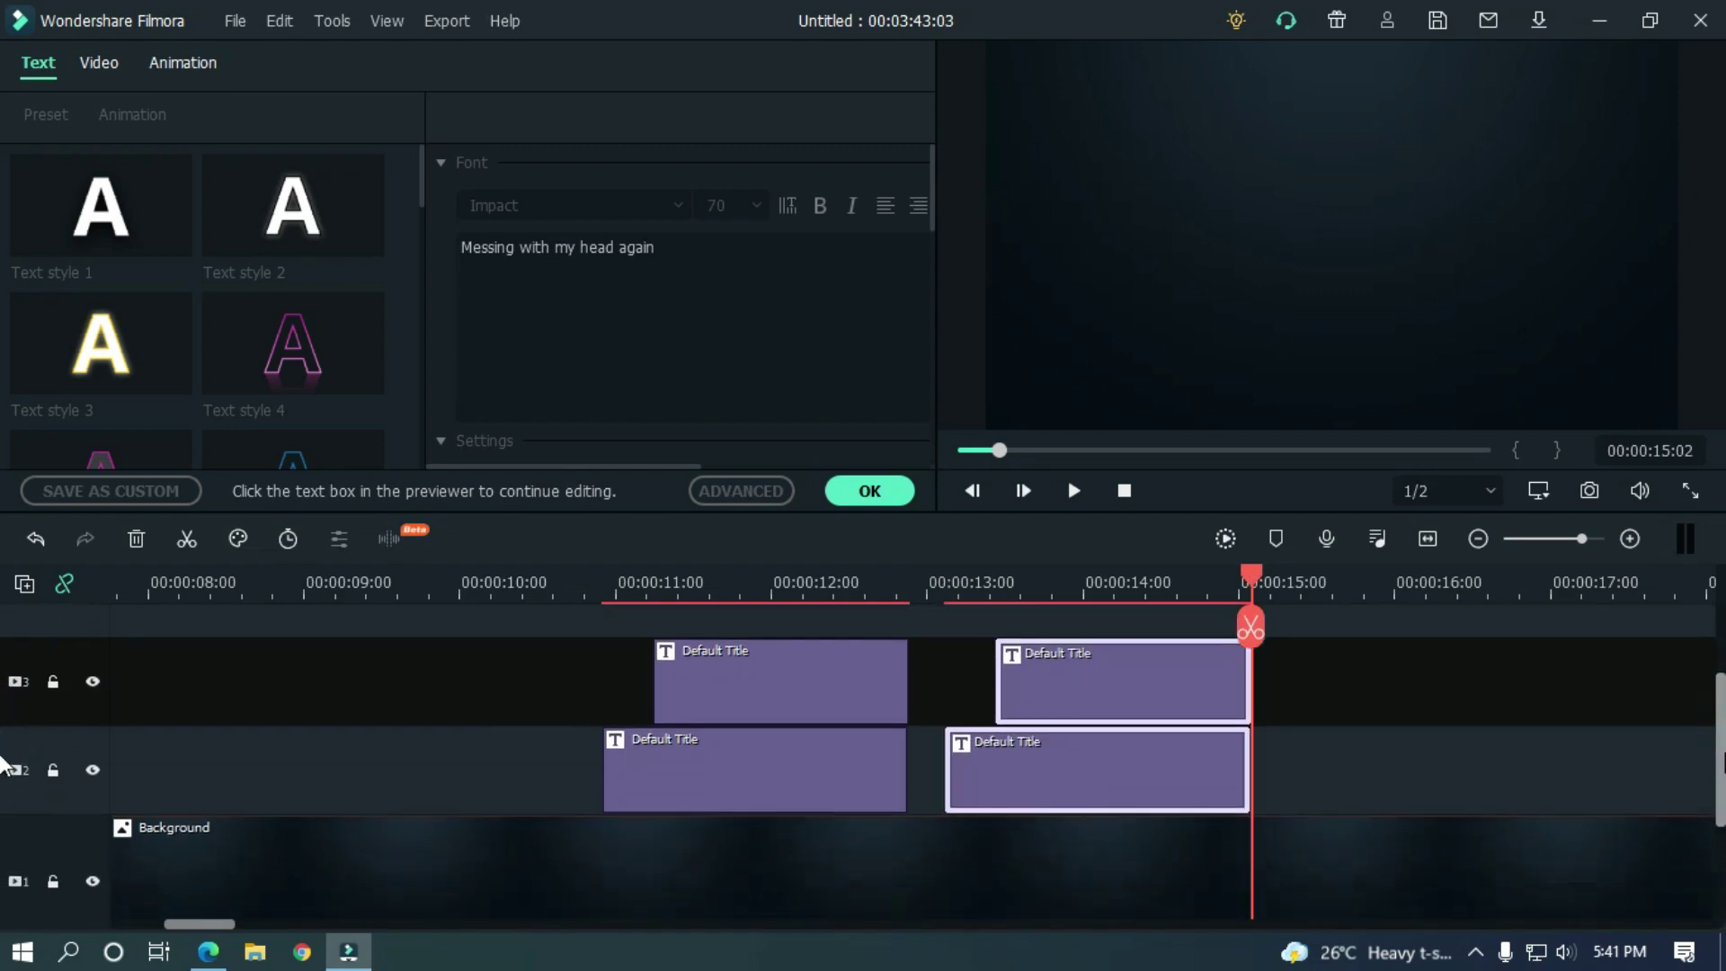
# Shift both pasted titles so the pair starts at 00:00:12:23, and play the song over them to check the timing
pyautogui.moveTo(937, 595); pyautogui.dragTo(915, 586)
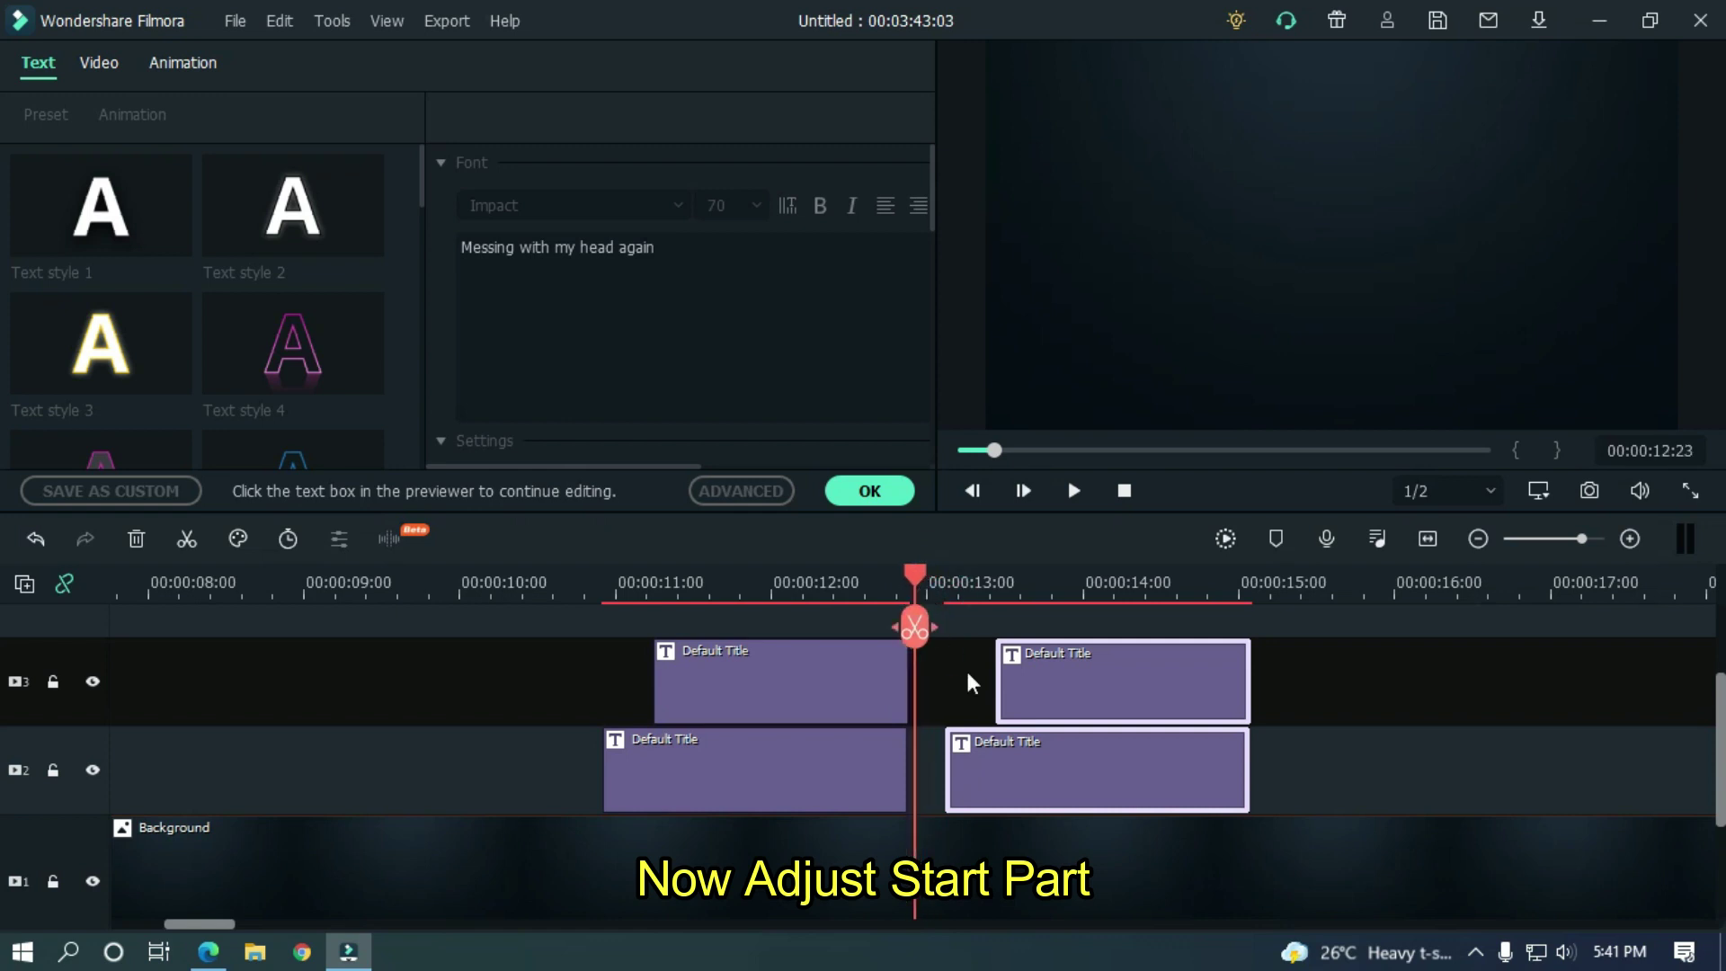
pyautogui.moveTo(1000, 754); pyautogui.dragTo(964, 756)
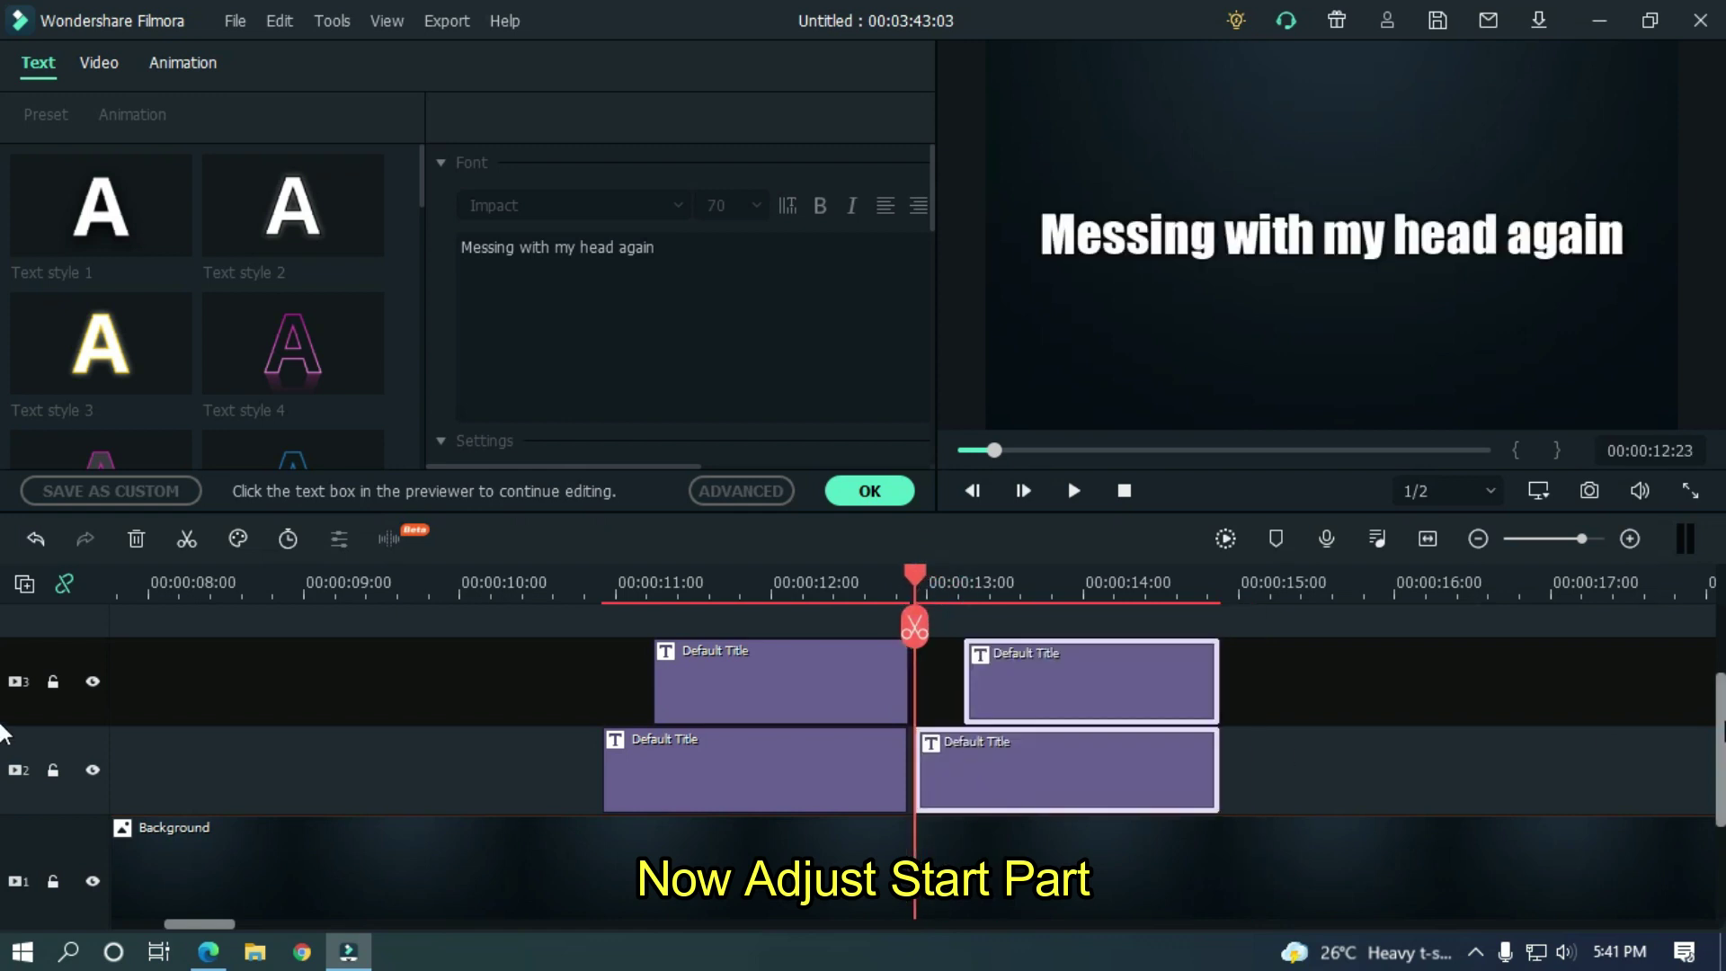
pyautogui.scroll(-3, 4, 773)
pyautogui.press('space')
pyautogui.press('space')
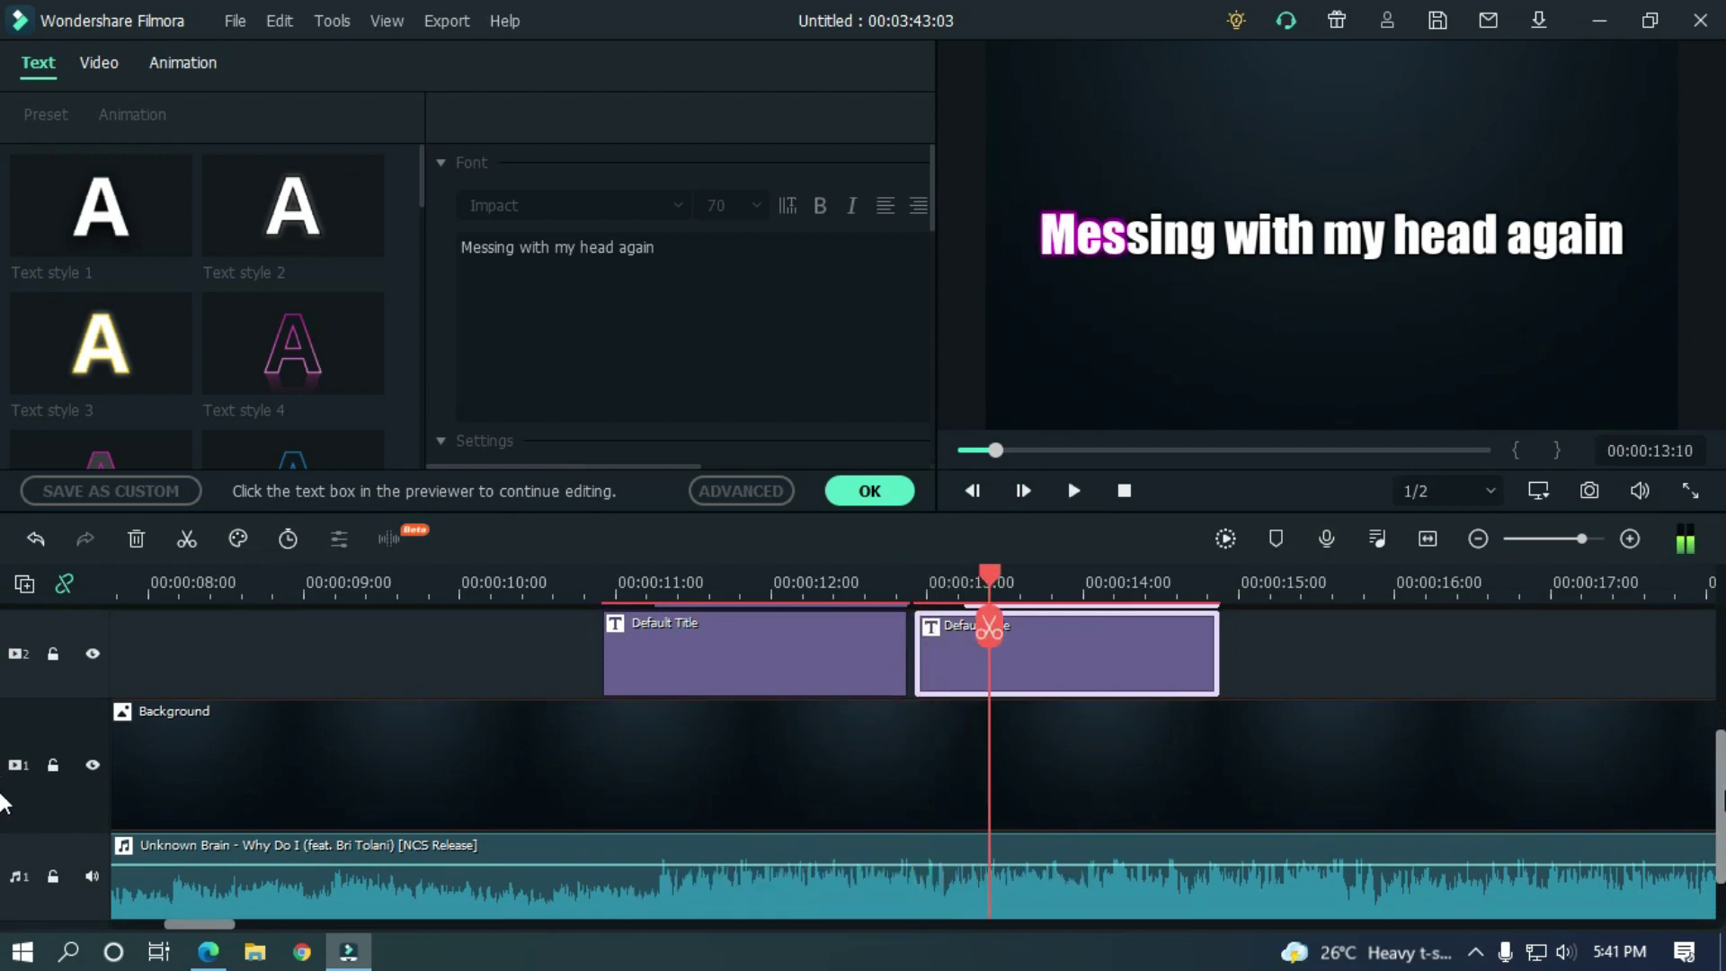
# Extend the start of the second title on video track 3 back to about 00:00:13:03 and play it back
pyautogui.scroll(3, 5, 791)
pyautogui.click(1035, 687)
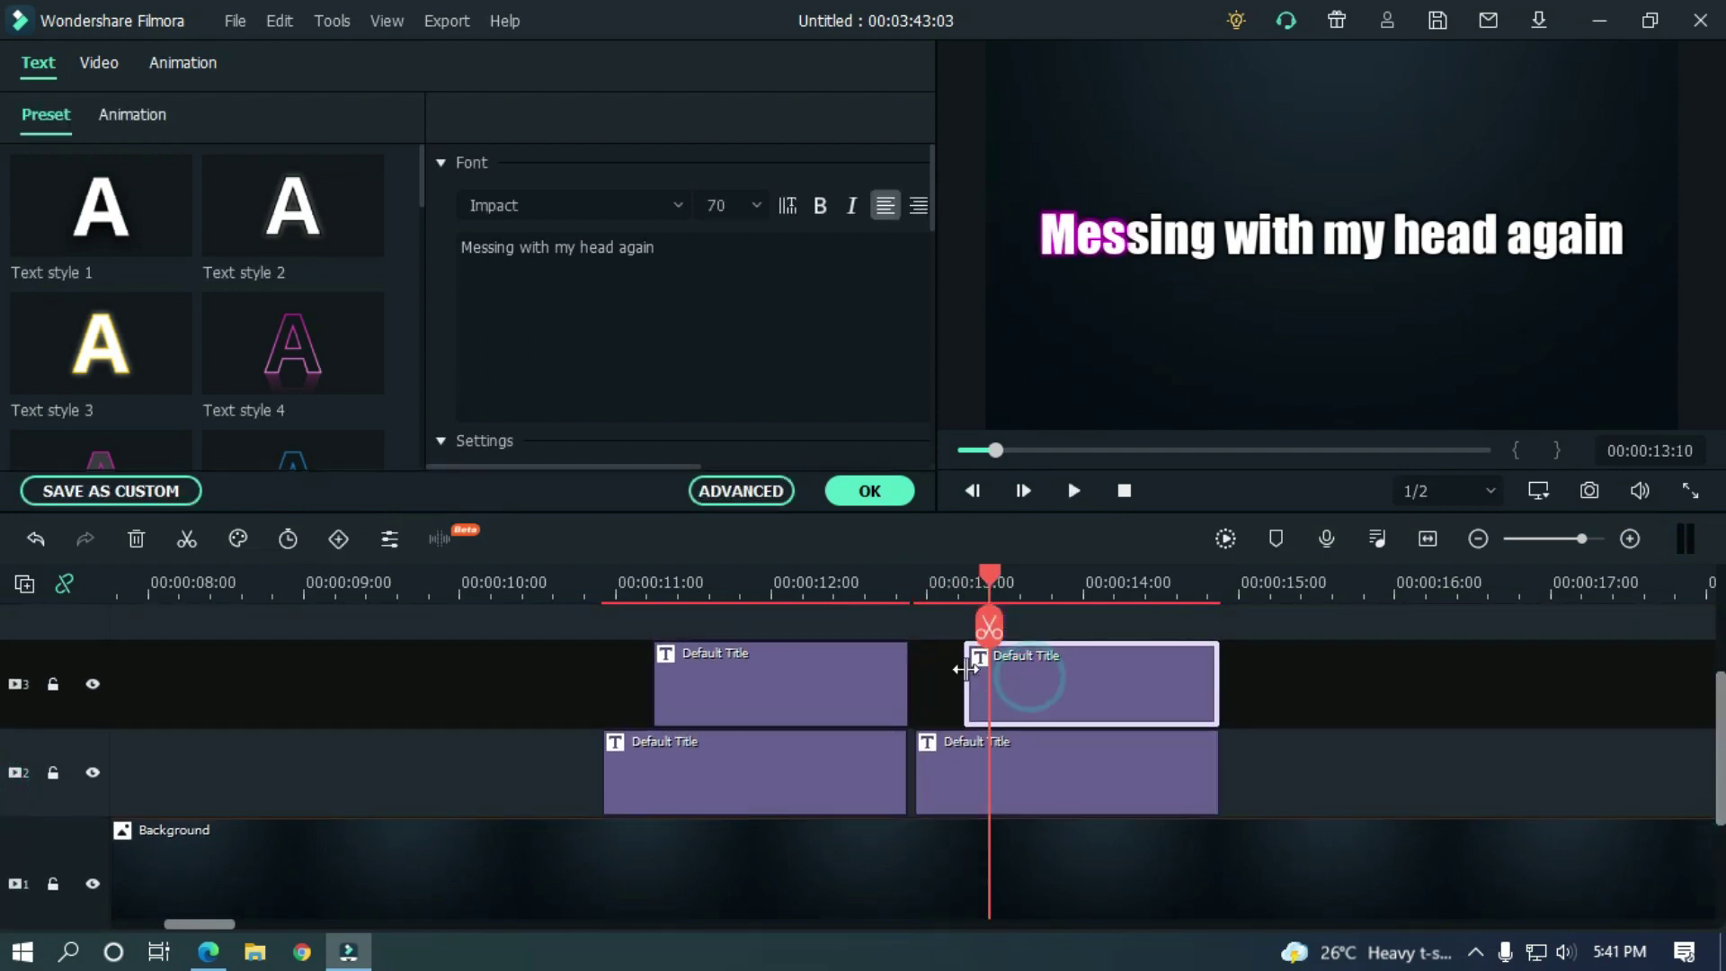
pyautogui.moveTo(967, 661); pyautogui.dragTo(944, 661)
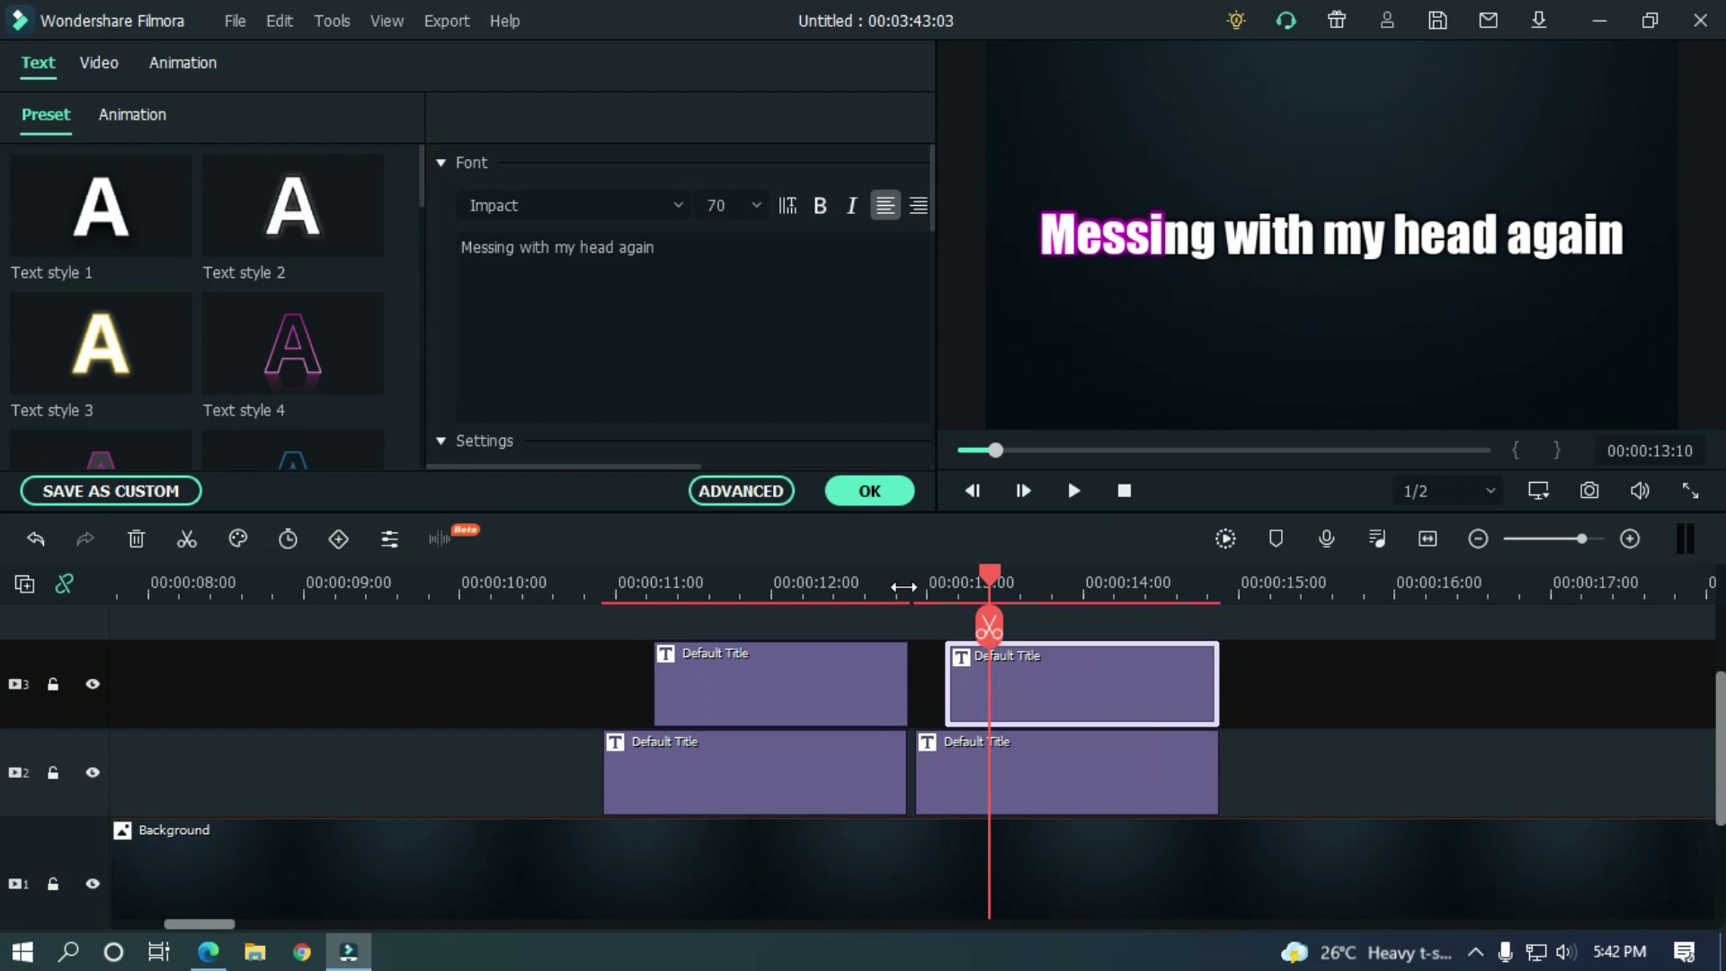
pyautogui.press('space')
pyautogui.press('space')
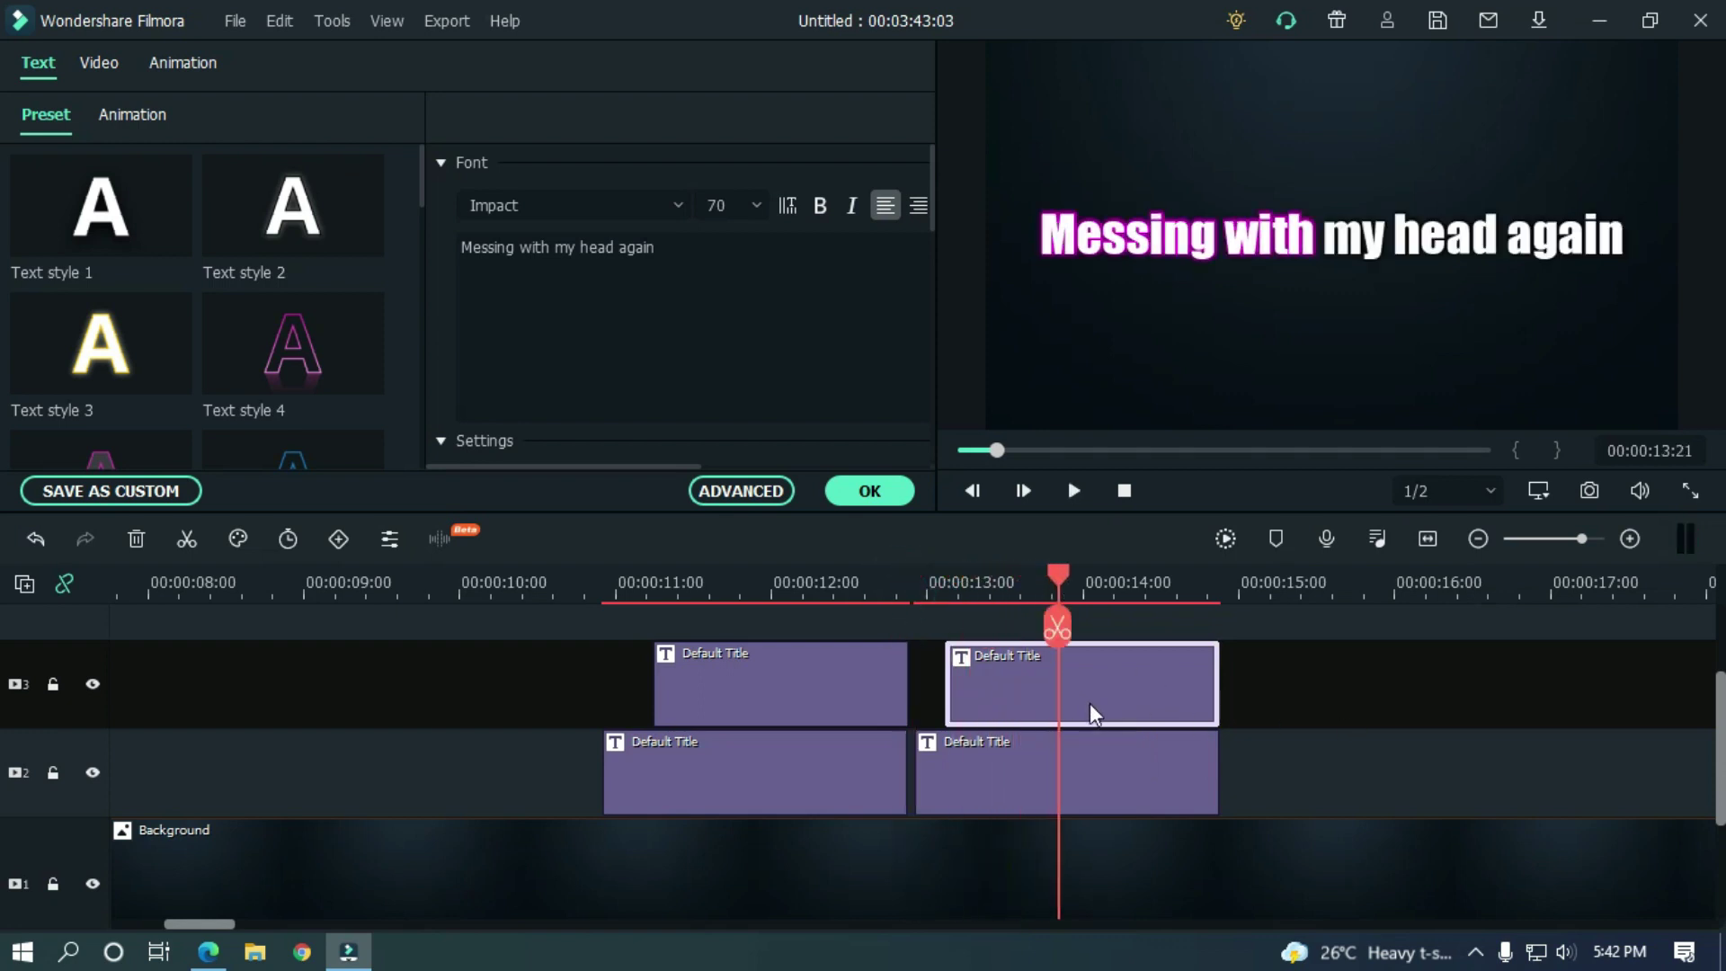
# Replace the text of both second-line titles with the lyric "You had your heart set on me" copied from the browser
pyautogui.click(1103, 765)
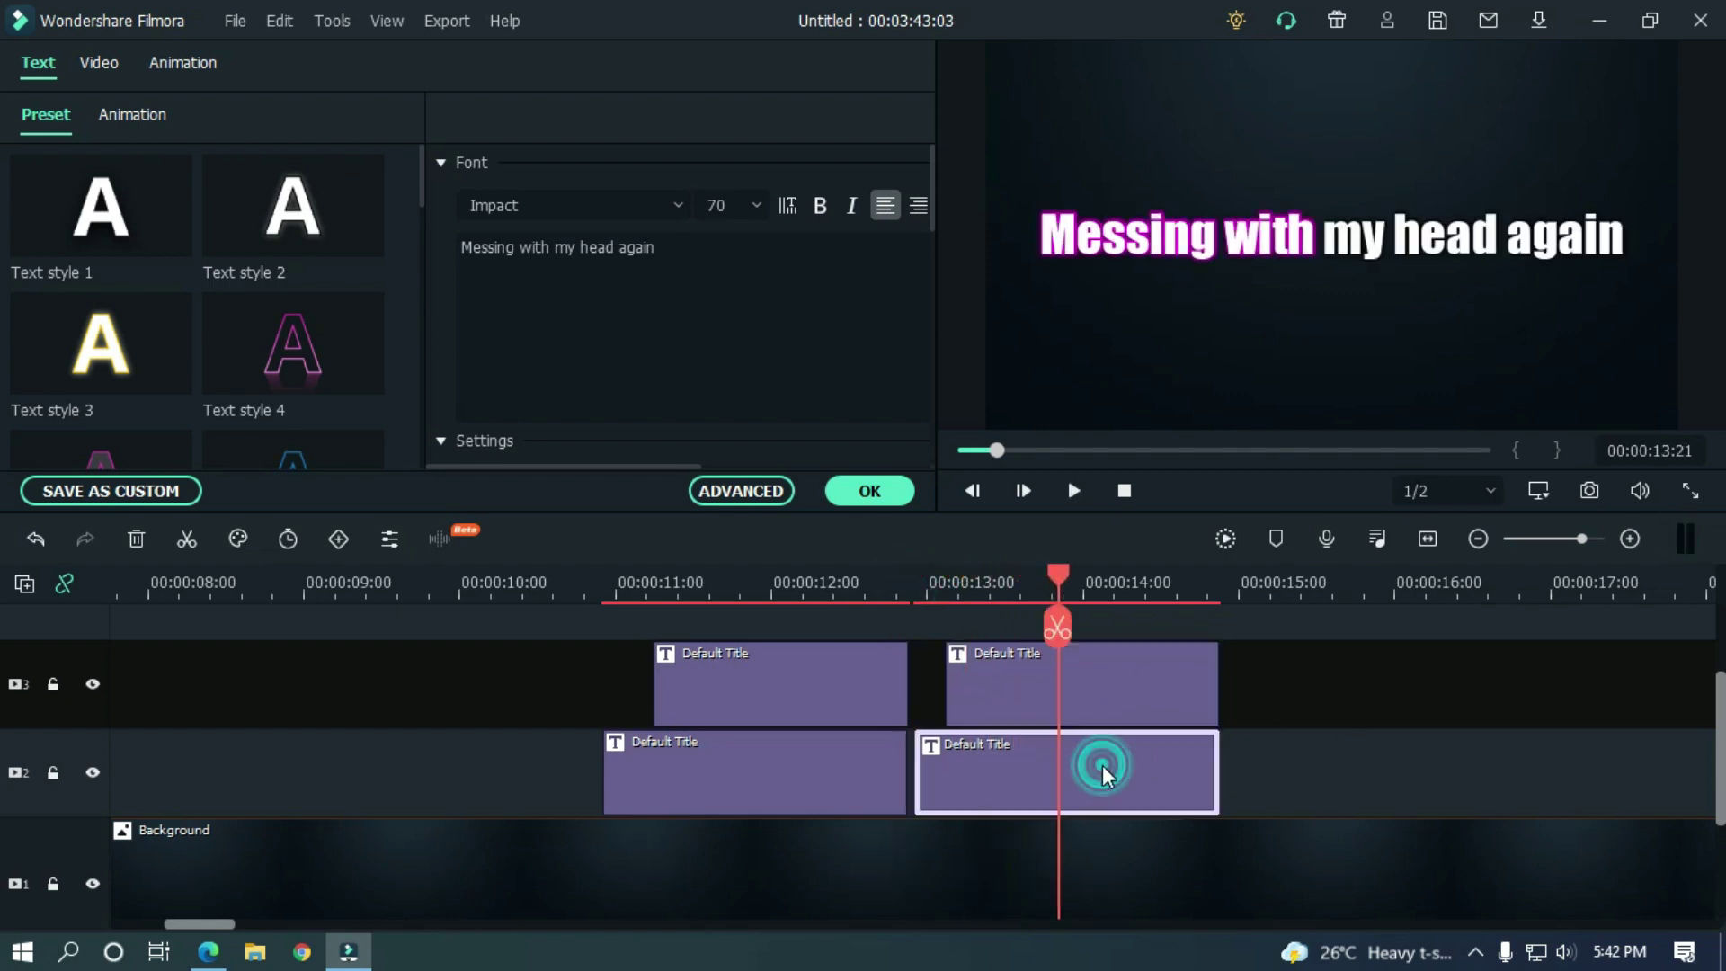
pyautogui.click(229, 951)
pyautogui.moveTo(484, 469); pyautogui.dragTo(254, 468)
pyautogui.hotkey('ctrl', 'c')
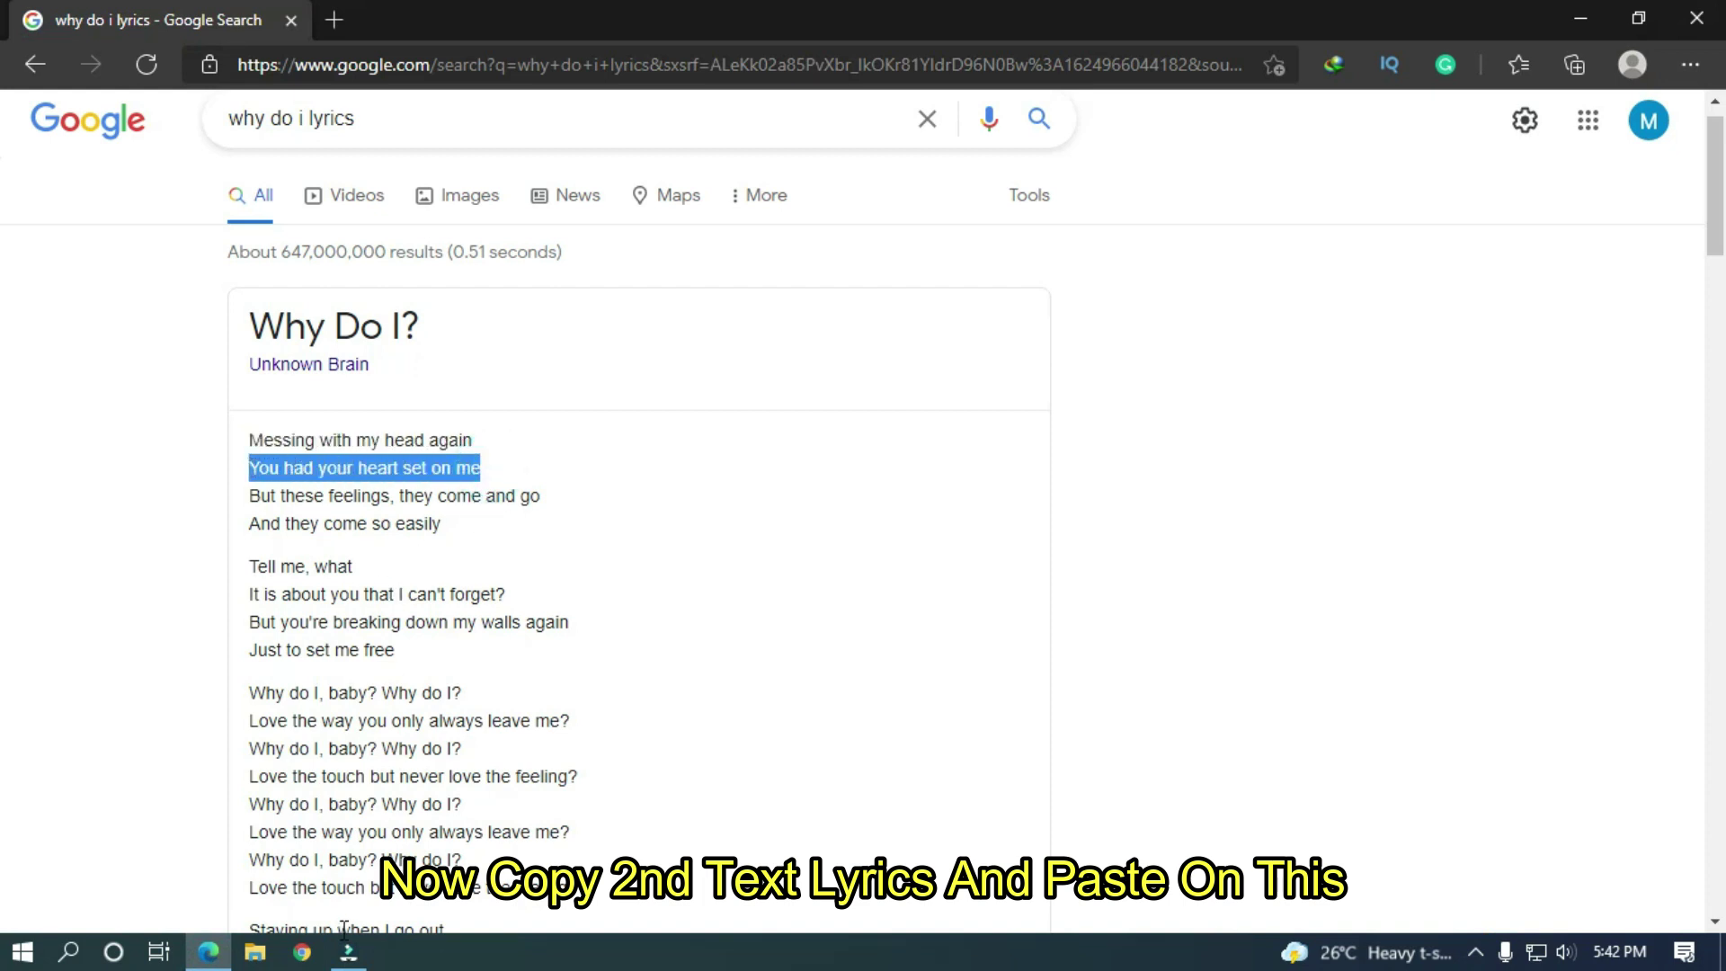
pyautogui.click(348, 951)
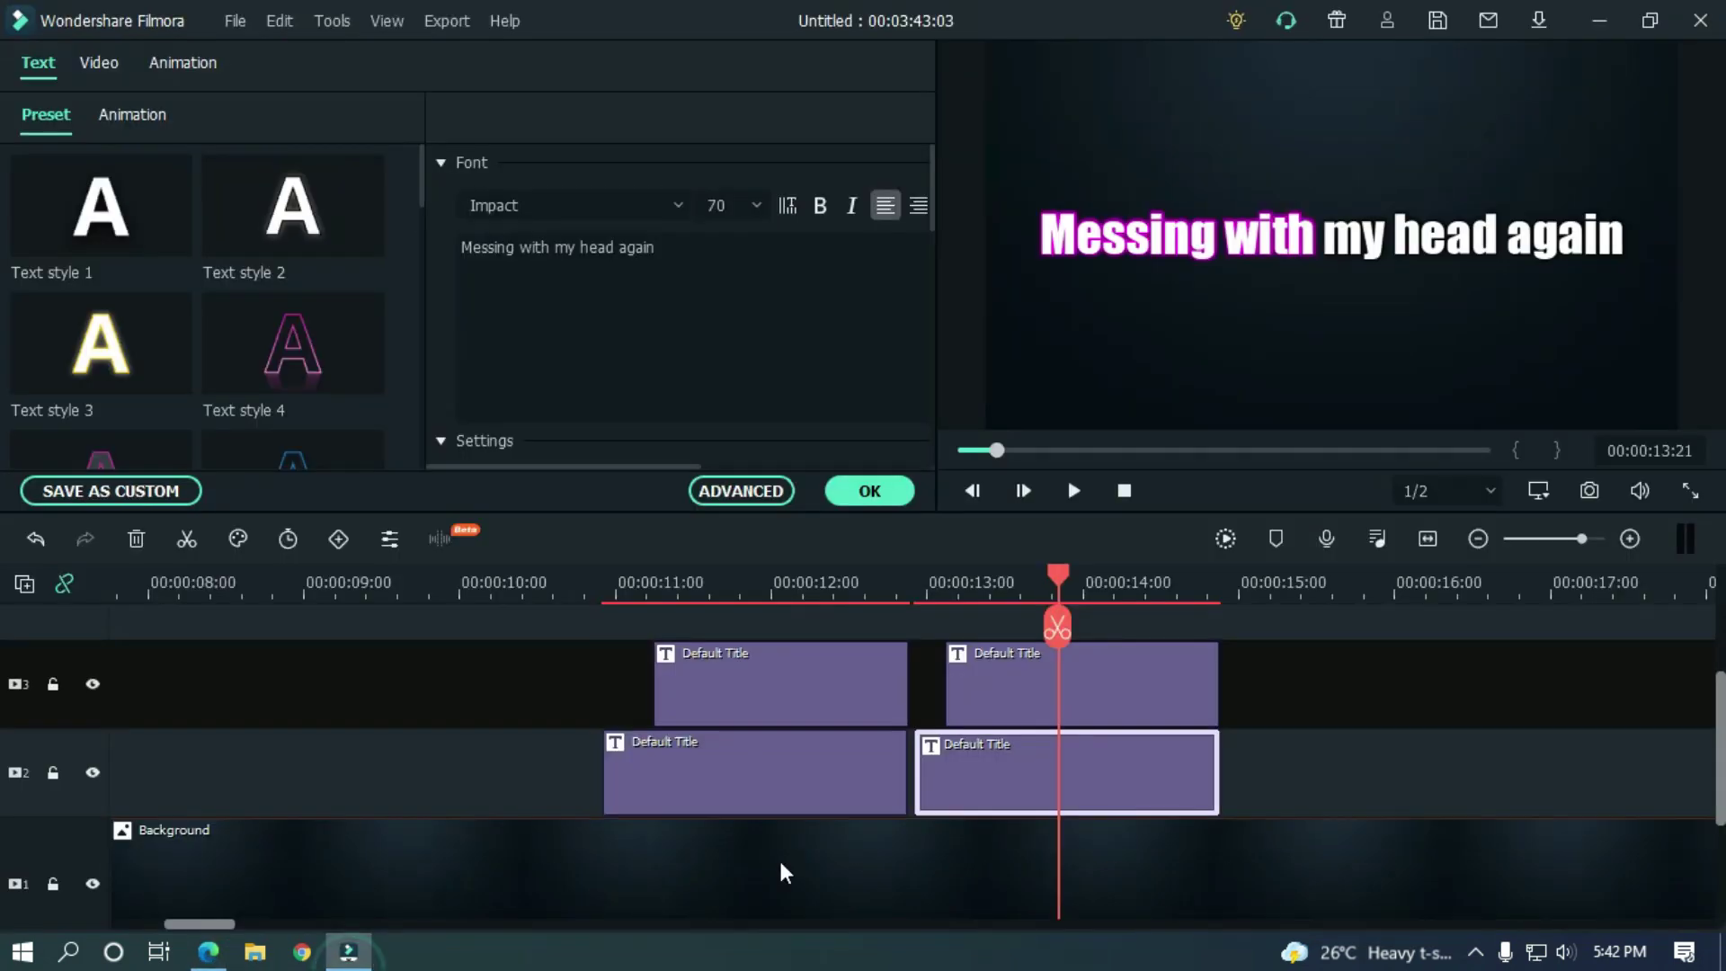
pyautogui.click(797, 293)
pyautogui.hotkey('ctrl', 'v')
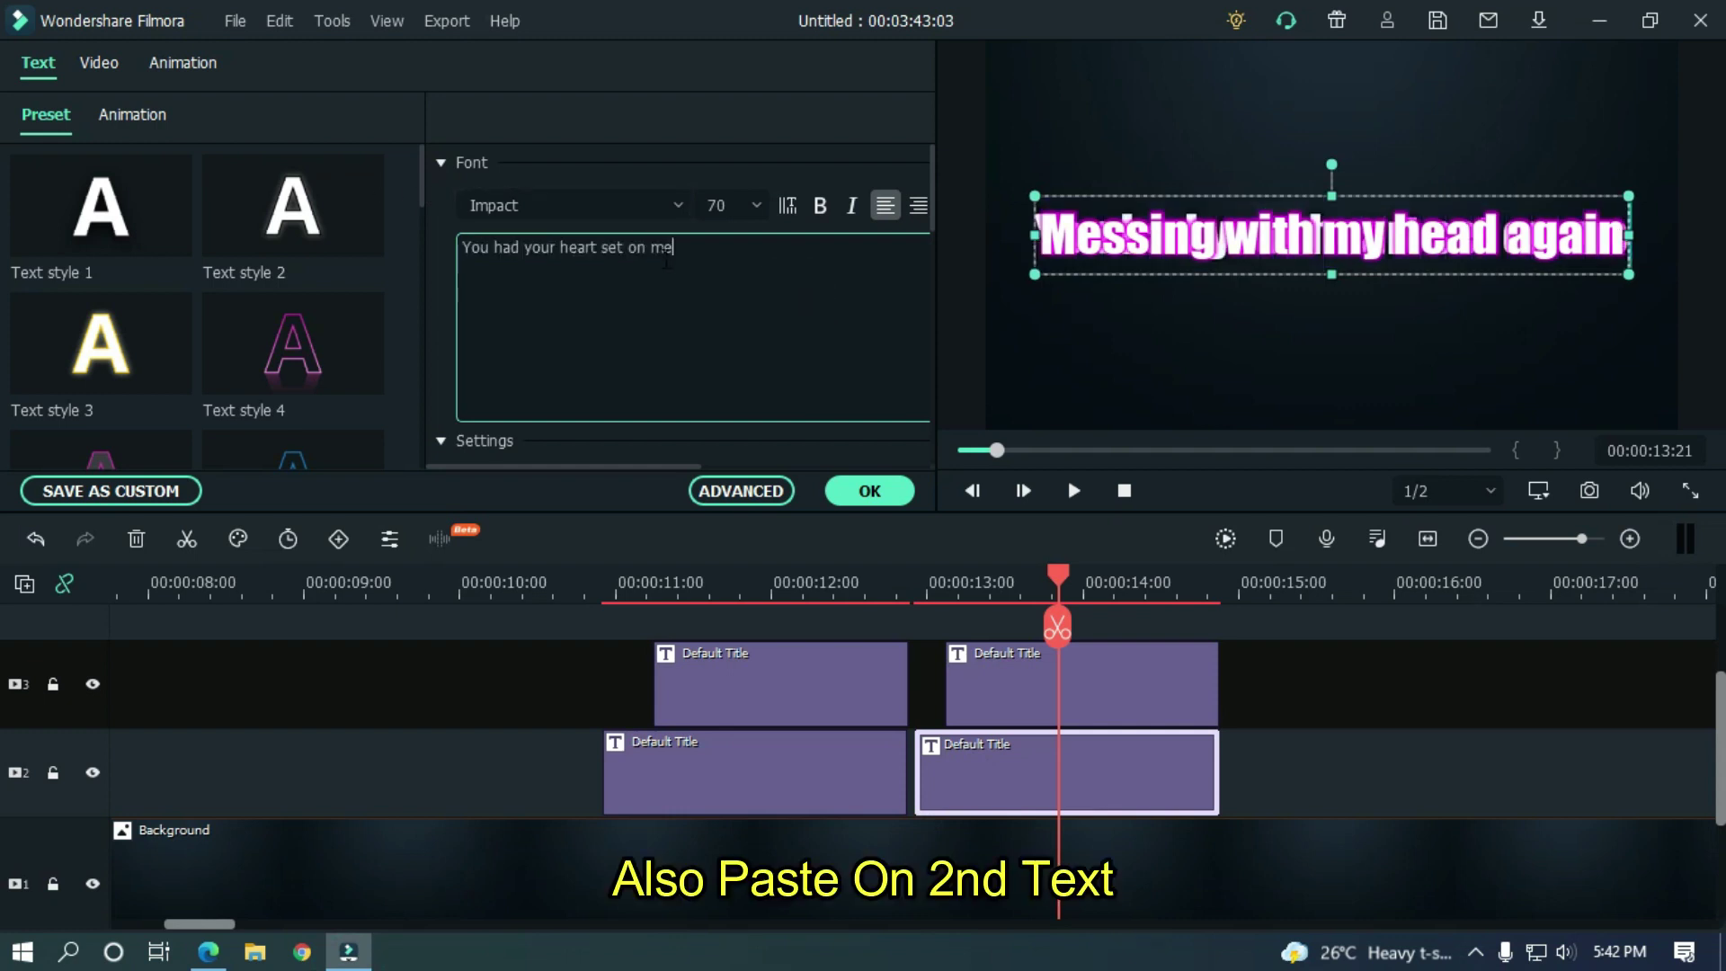
pyautogui.click(1107, 683)
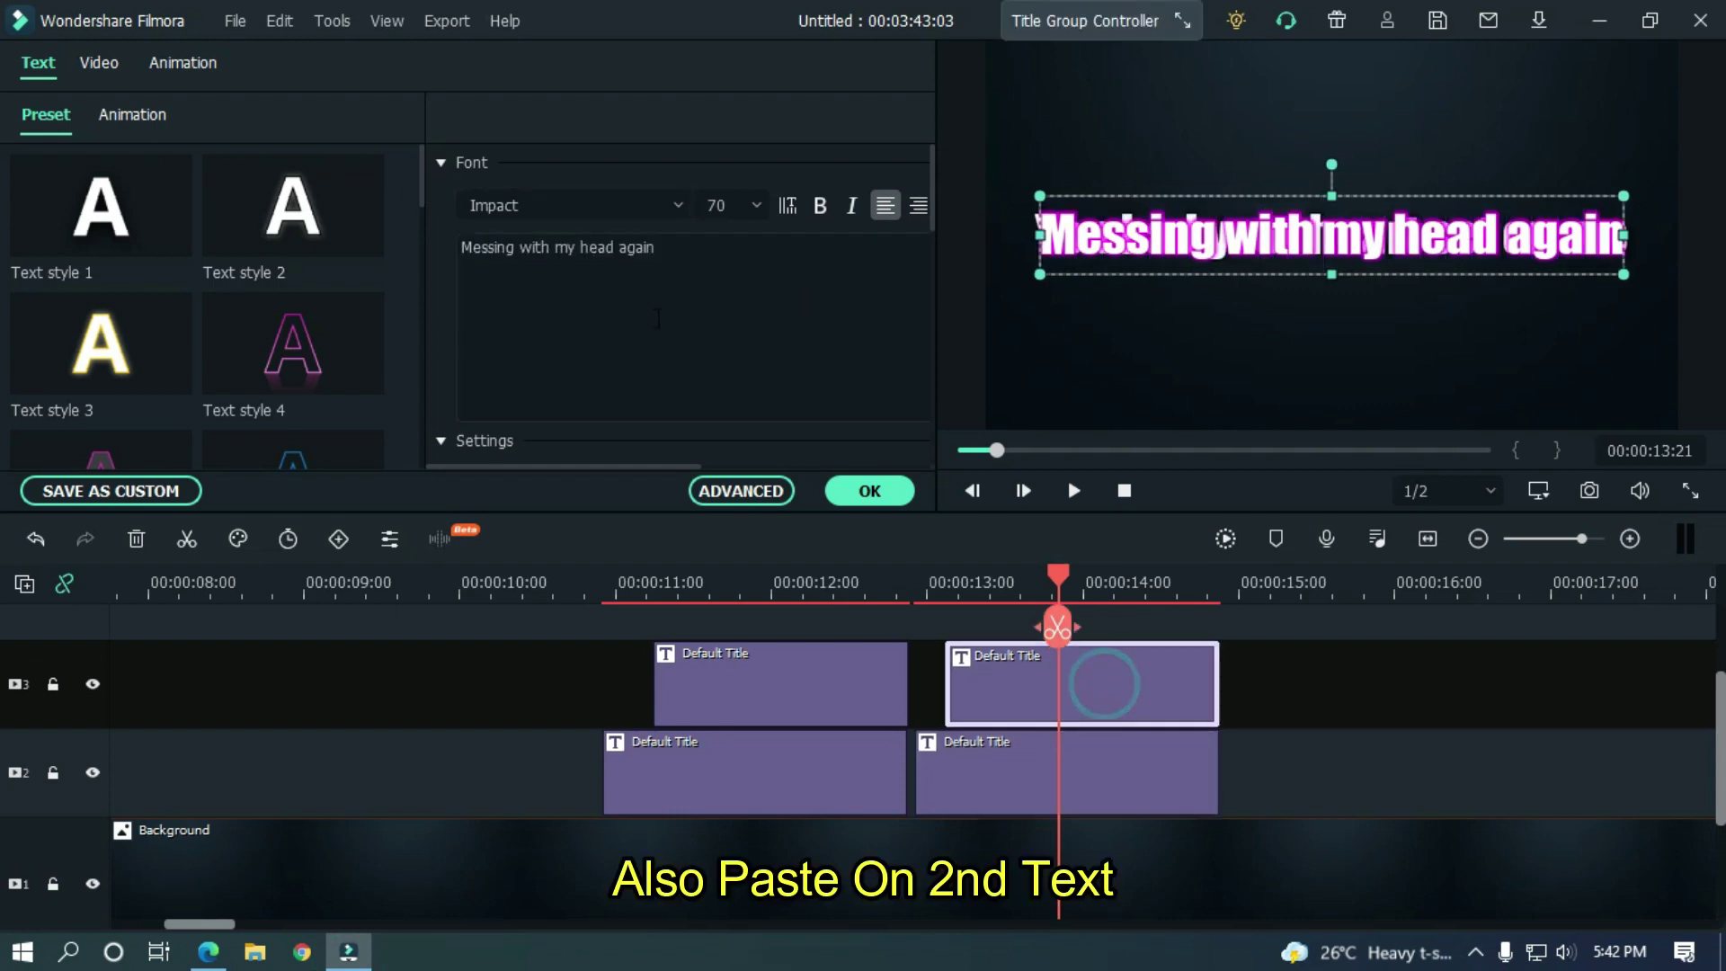
pyautogui.click(704, 283)
pyautogui.hotkey('ctrl', 'v')
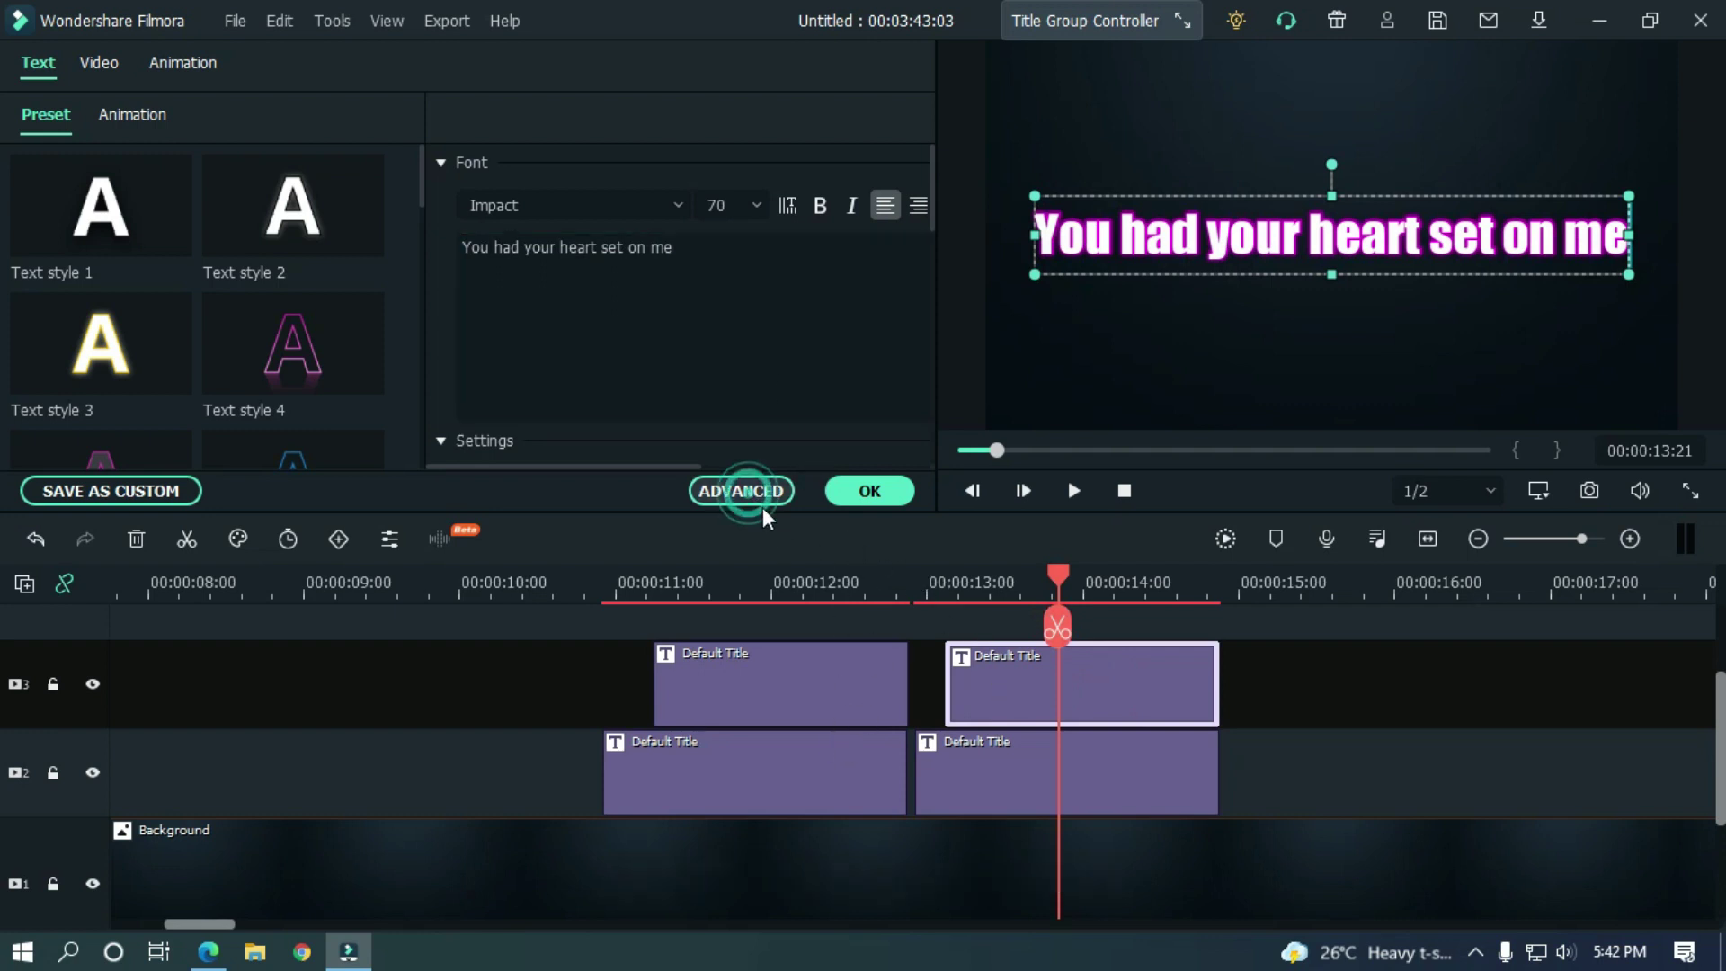
# Preview the track 3 second-line title's animation in the advanced text editor and accept it
pyautogui.click(741, 491)
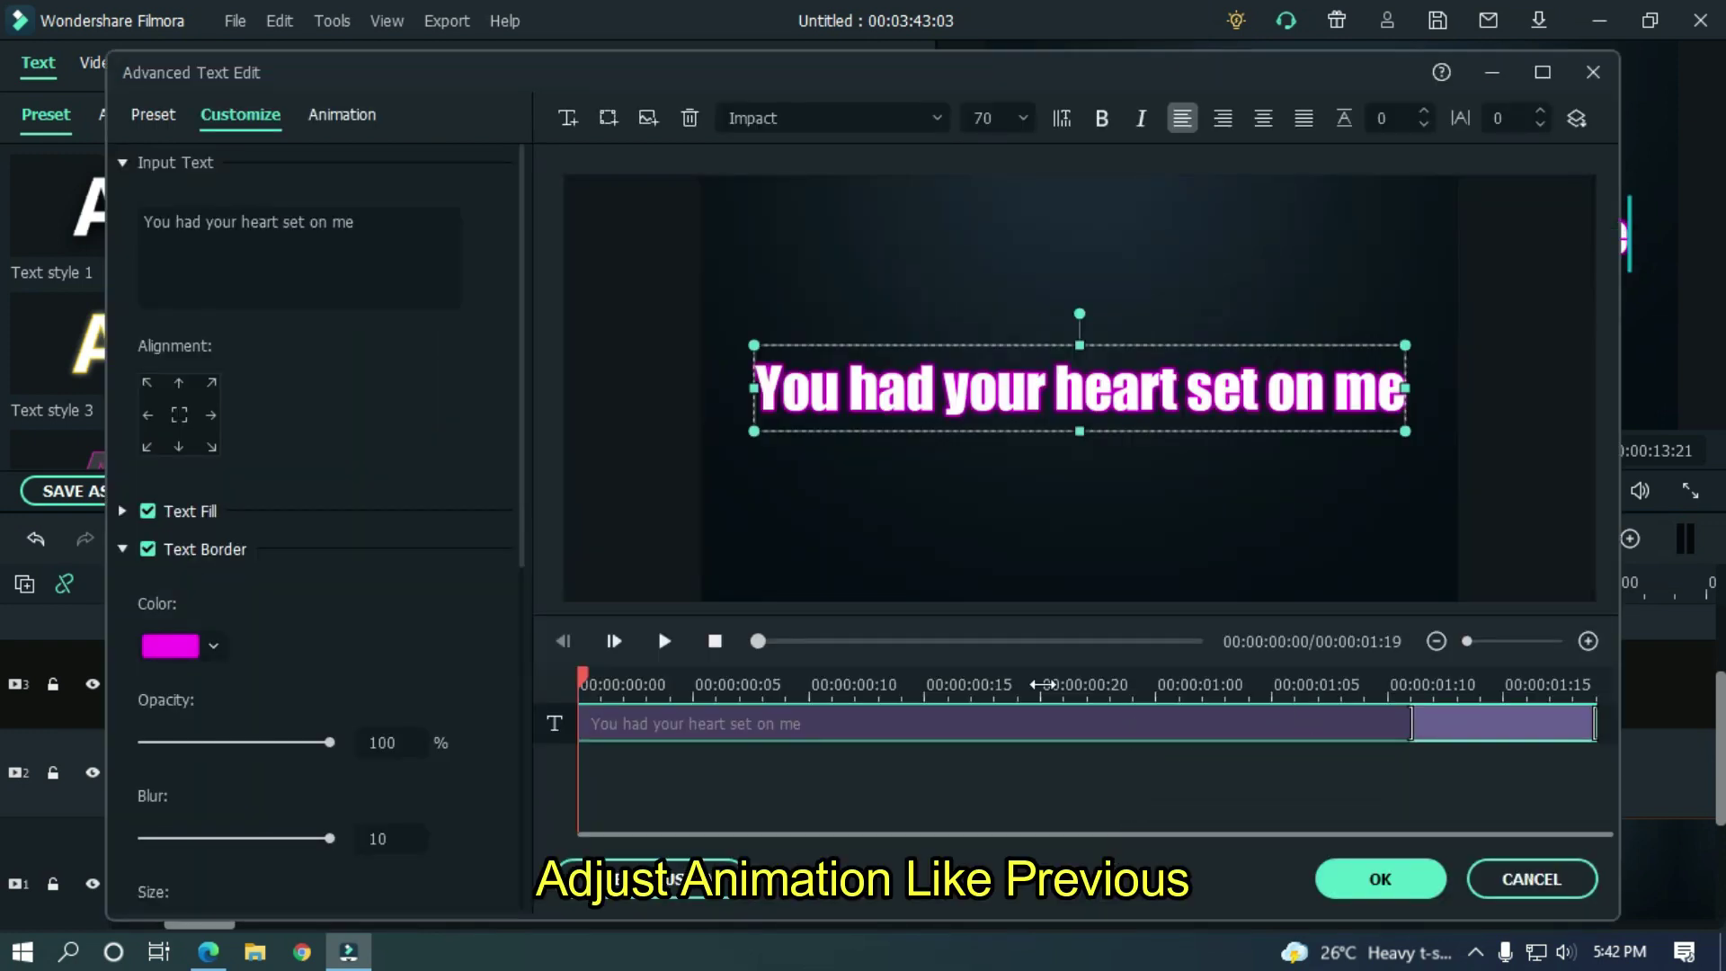
pyautogui.press('space')
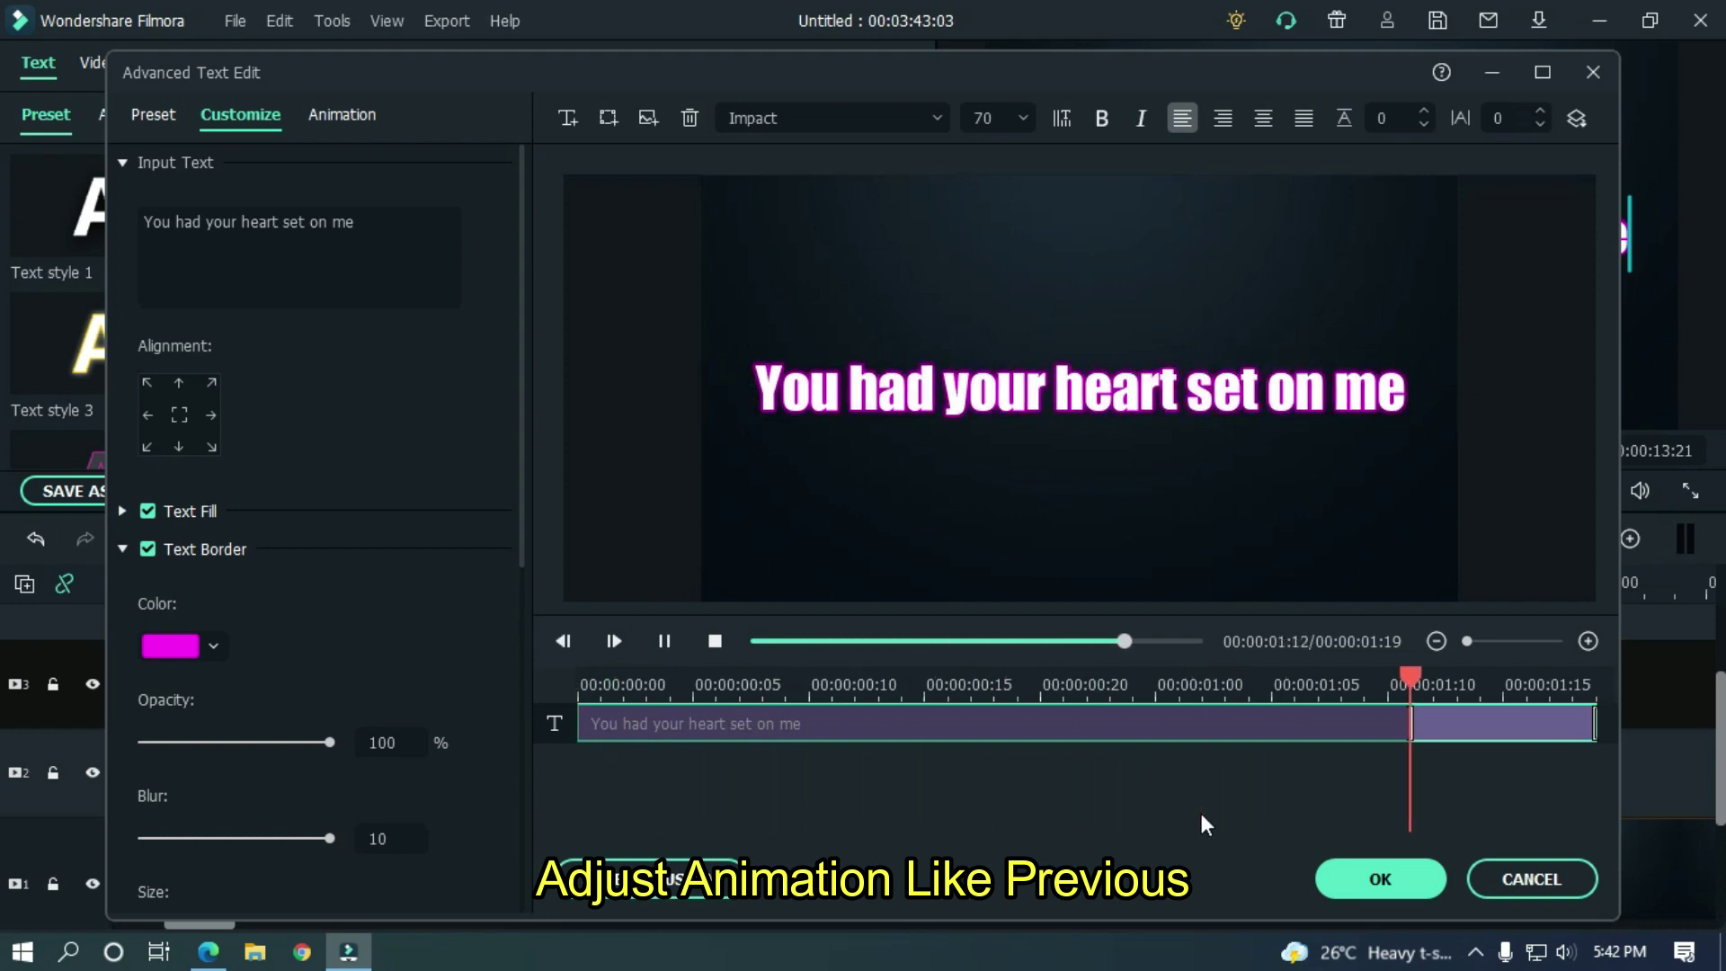
pyautogui.click(1399, 875)
# Play the song from the start of the second-line titles to find where the sung line ends
pyautogui.scroll(-1, 5, 769)
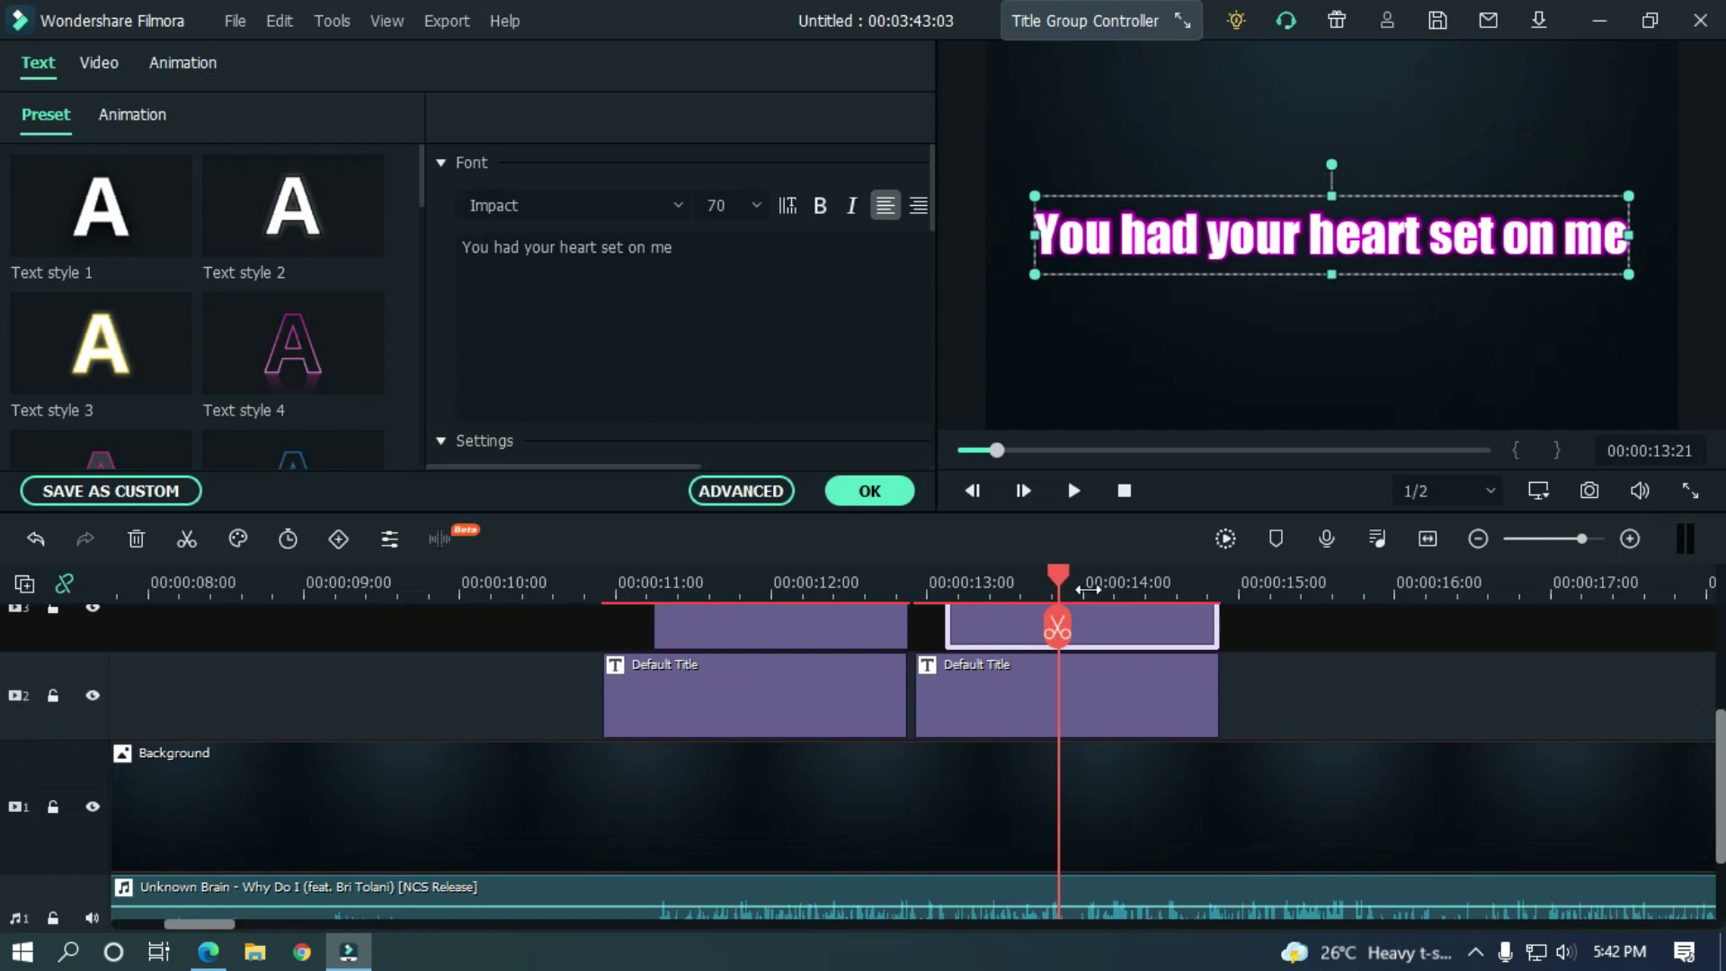
pyautogui.moveTo(1058, 588); pyautogui.dragTo(909, 588)
pyautogui.press('space')
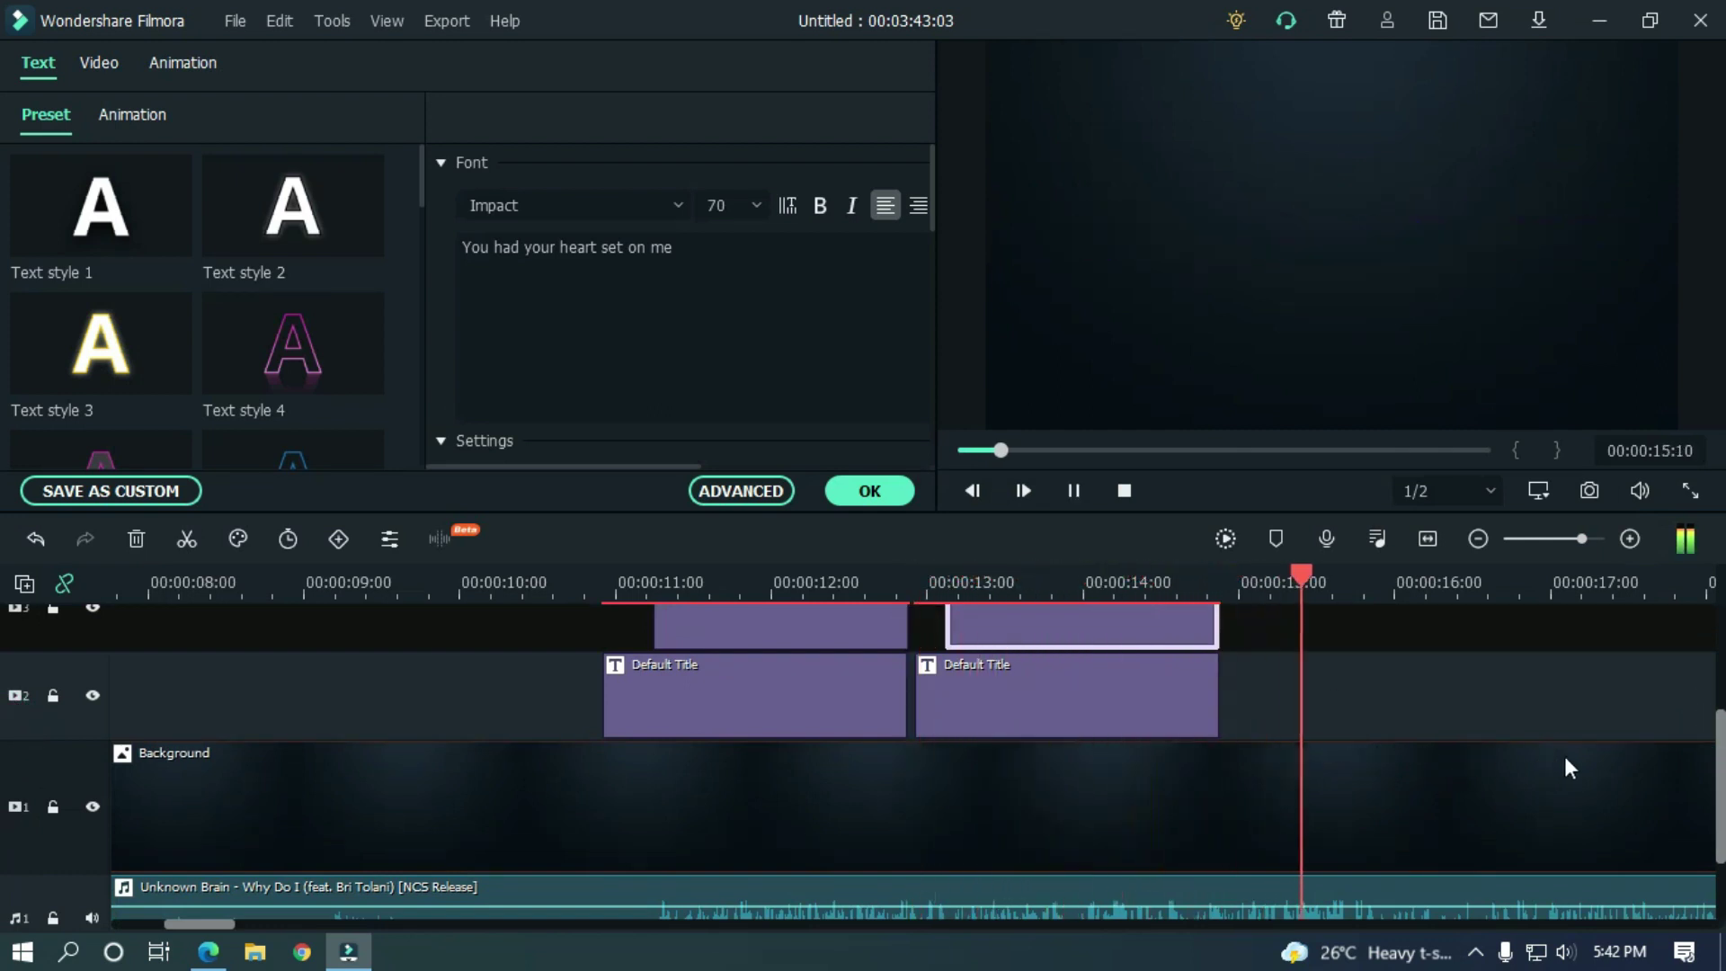
pyautogui.press('space')
pyautogui.press('space')
pyautogui.press('space')
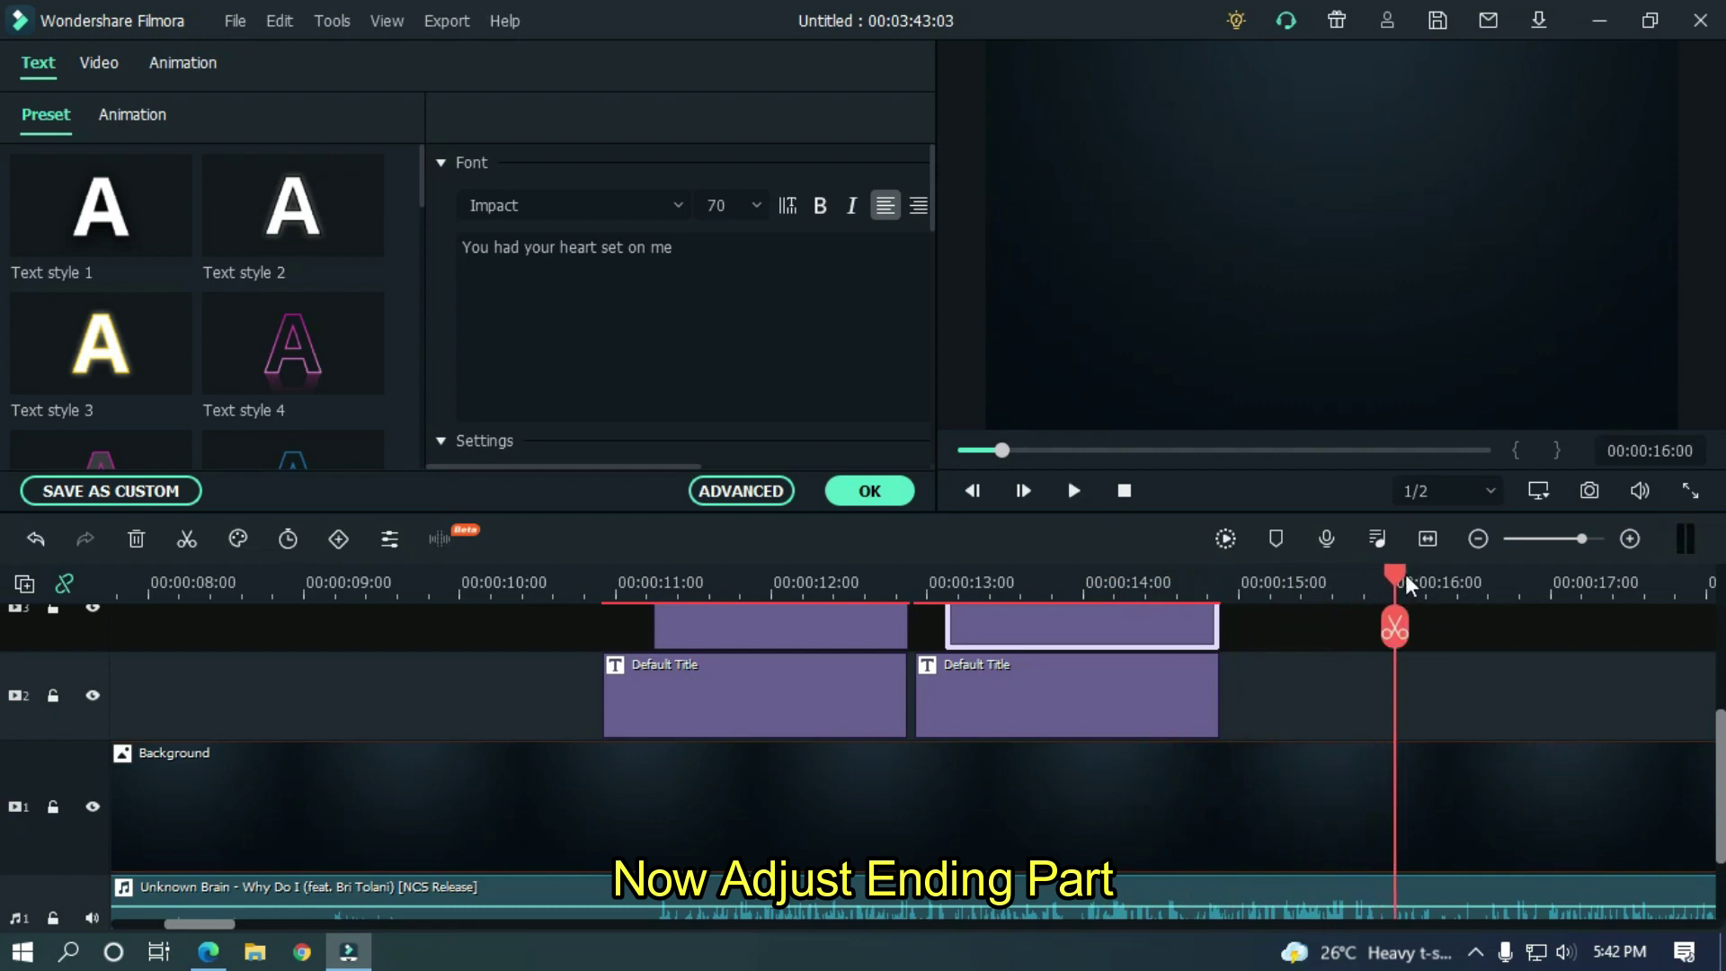
# Extend the ends of both second-line titles on video tracks 2 and 3 to 00:00:15:20
pyautogui.moveTo(1408, 576); pyautogui.dragTo(1360, 581)
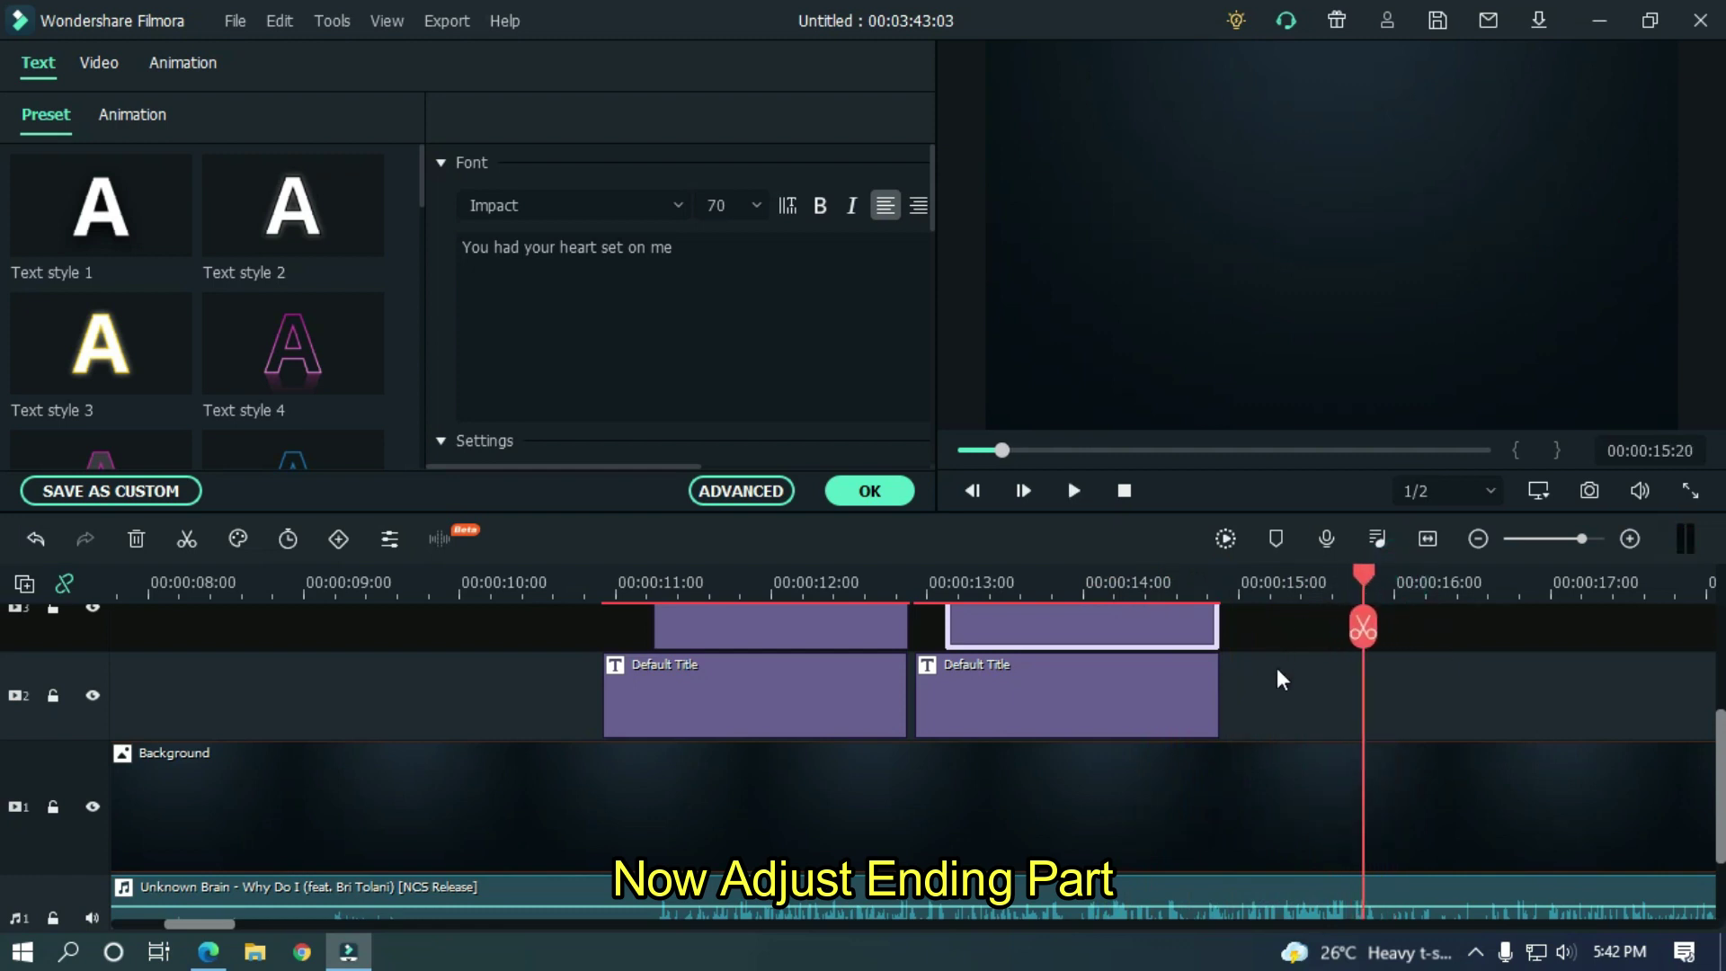
pyautogui.click(1205, 688)
pyautogui.moveTo(1221, 630); pyautogui.dragTo(1364, 649)
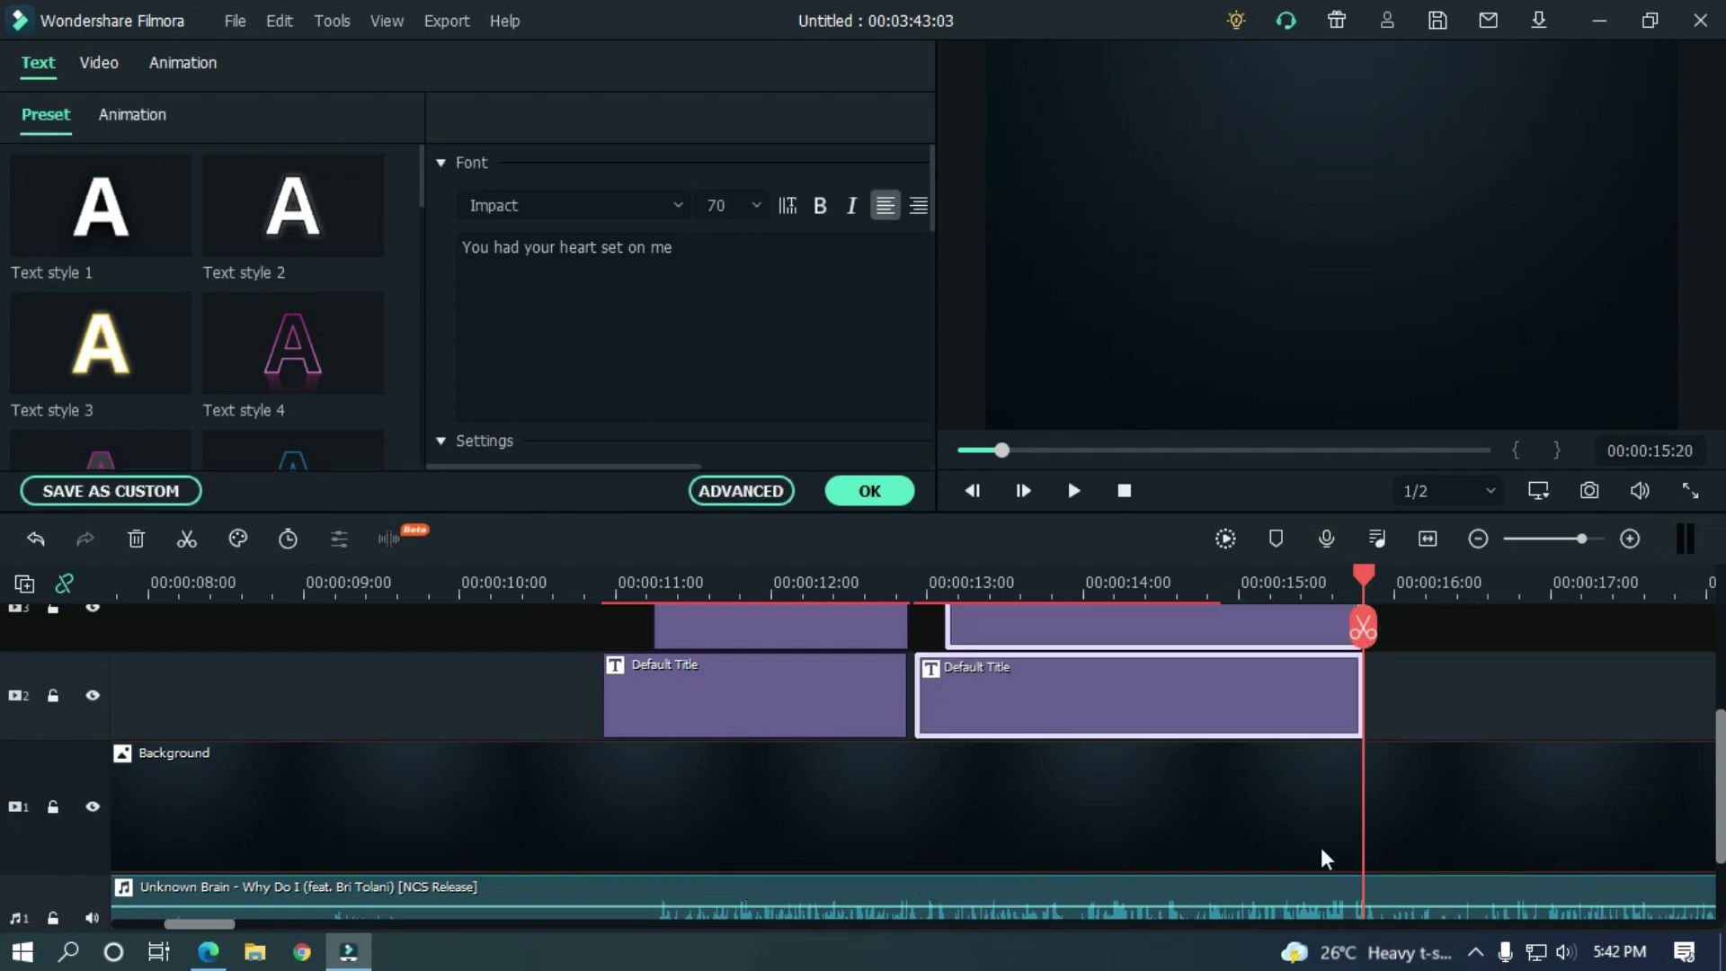
pyautogui.click(1540, 710)
# Replay the second lyric line from about 00:00:12:18 to check the extended titles against the song
pyautogui.moveTo(1720, 774); pyautogui.dragTo(1721, 706)
pyautogui.click(887, 583)
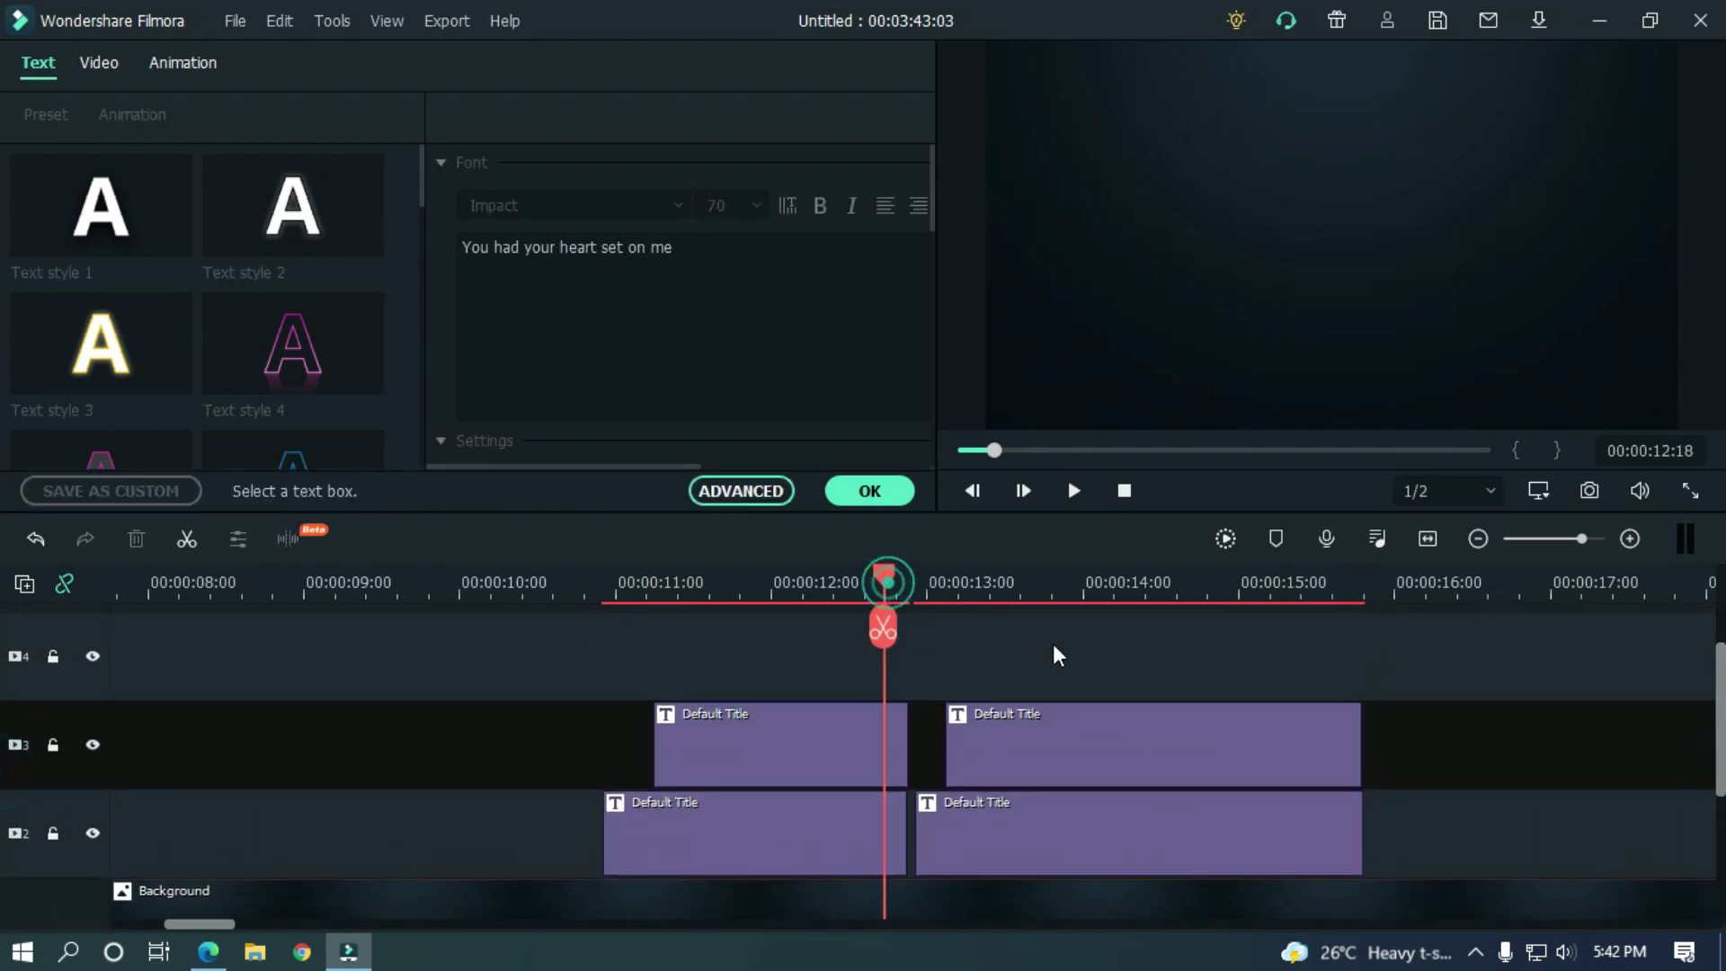
pyautogui.press('space')
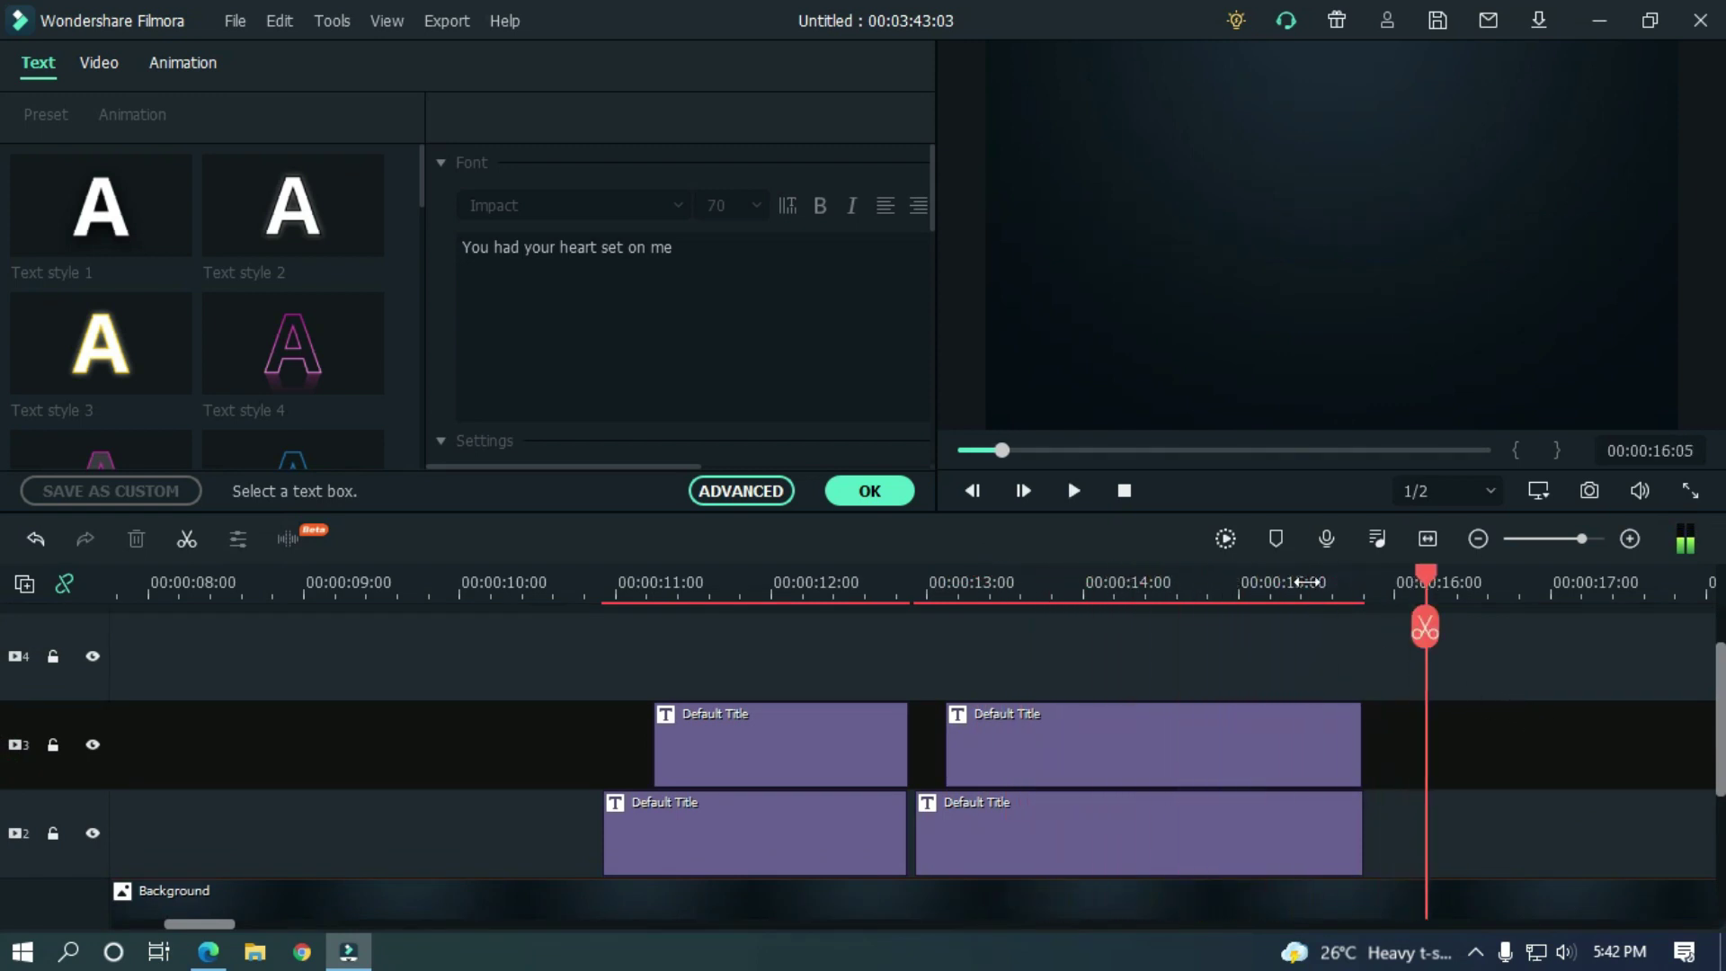
pyautogui.moveTo(1307, 582); pyautogui.dragTo(1134, 572)
pyautogui.click(881, 580)
pyautogui.press('space')
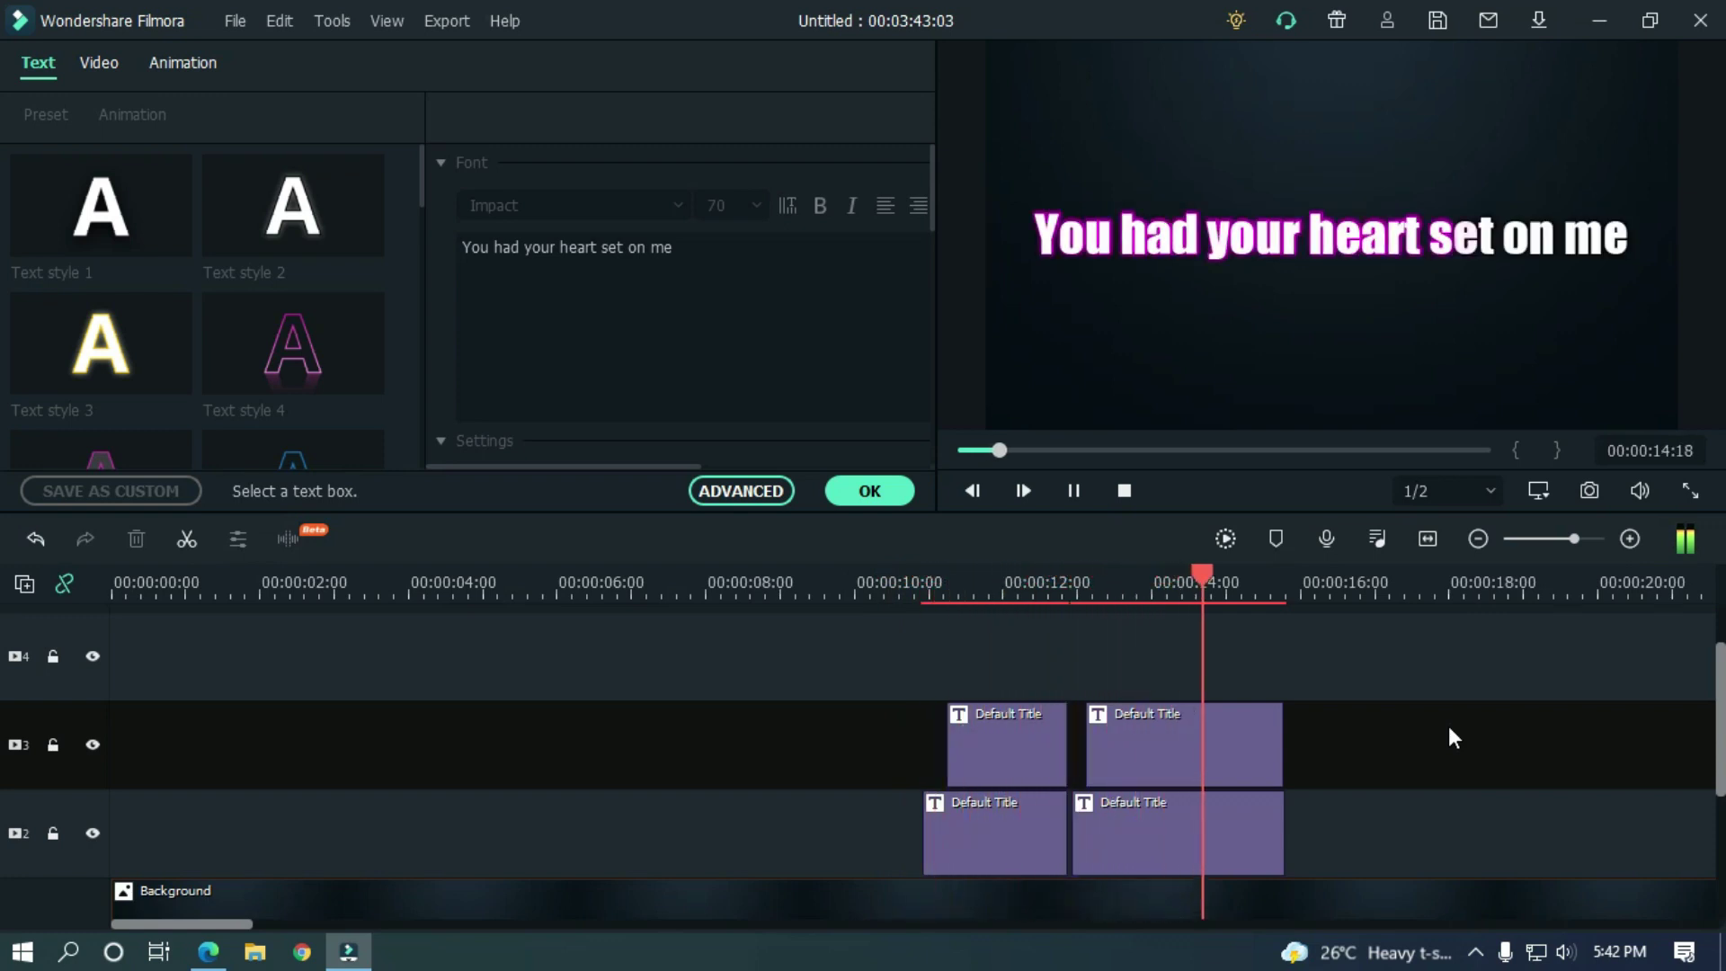
pyautogui.press('space')
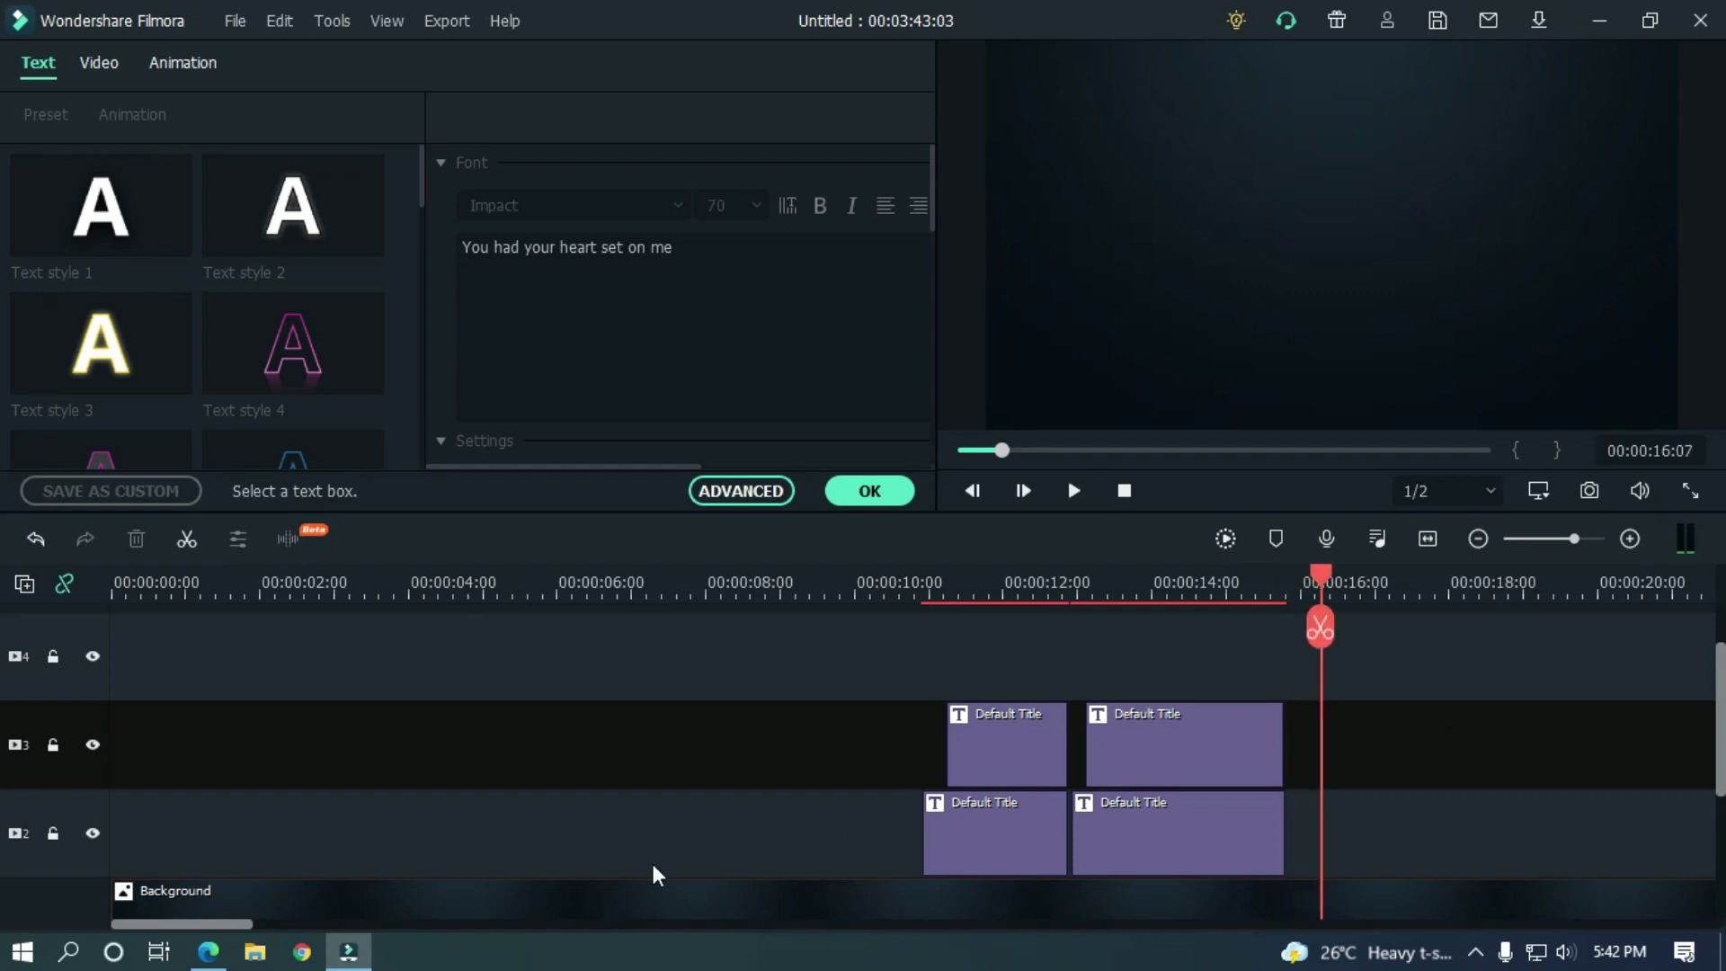
# Paste another copy of the first-line title pair at about 00:00:16:05 and place it on video tracks 2 and 3
pyautogui.moveTo(241, 932); pyautogui.dragTo(270, 934)
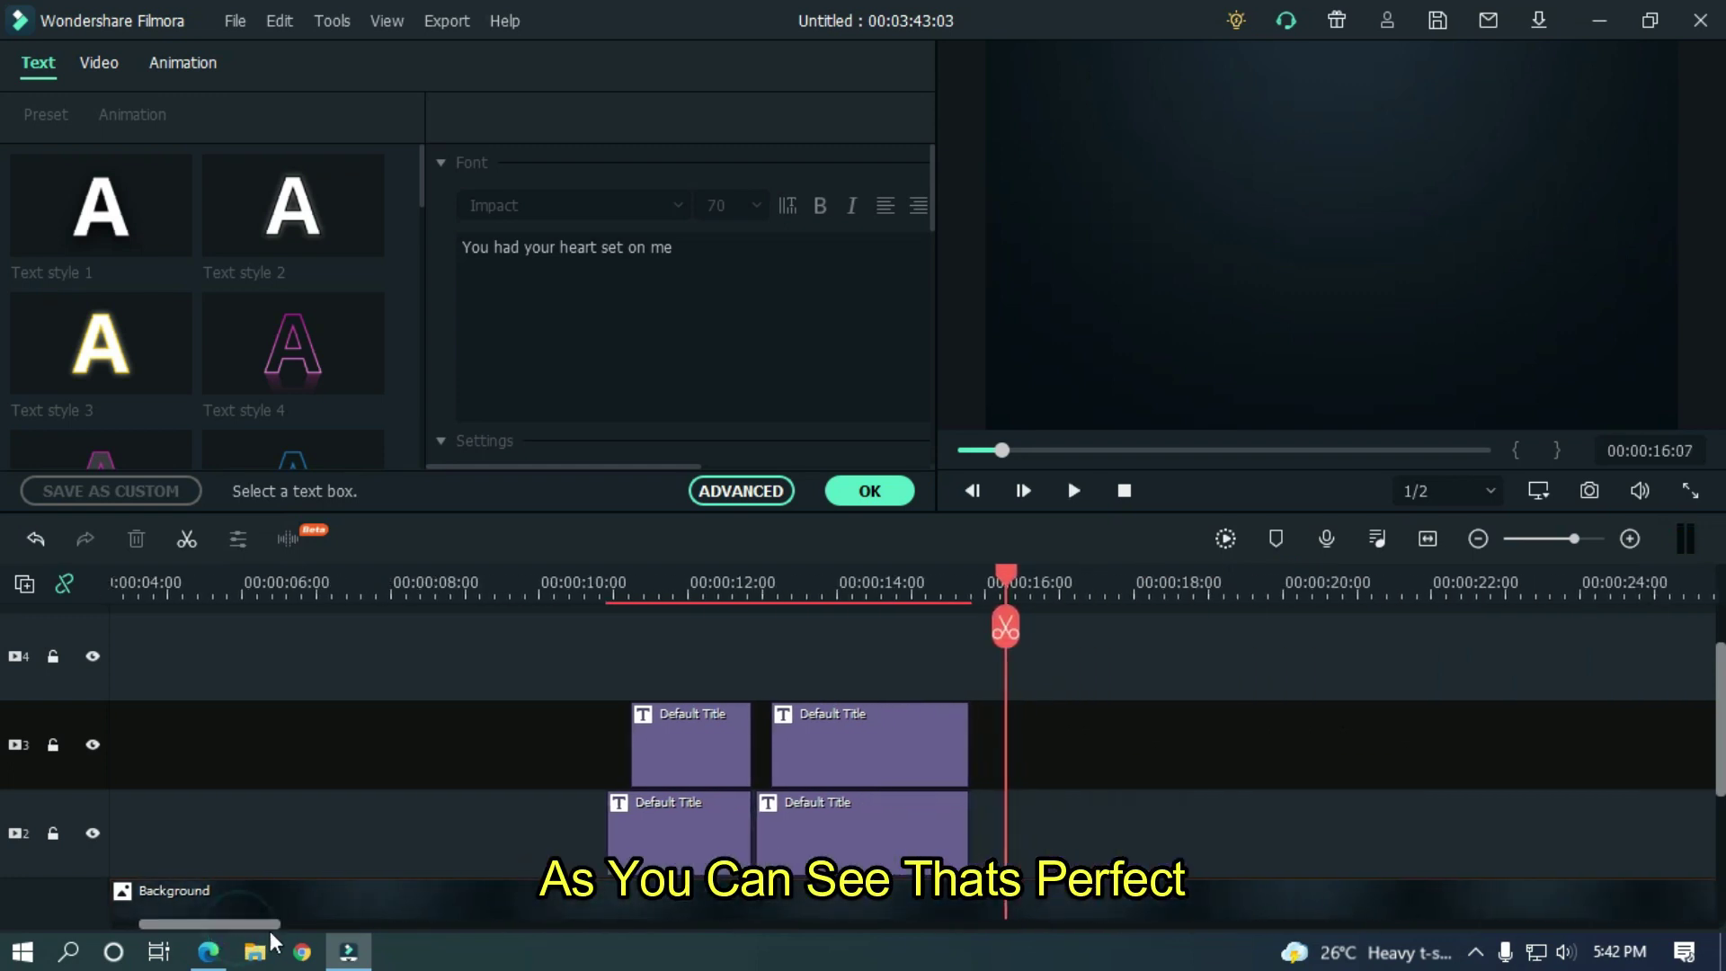
pyautogui.scroll(-1, 1674, 779)
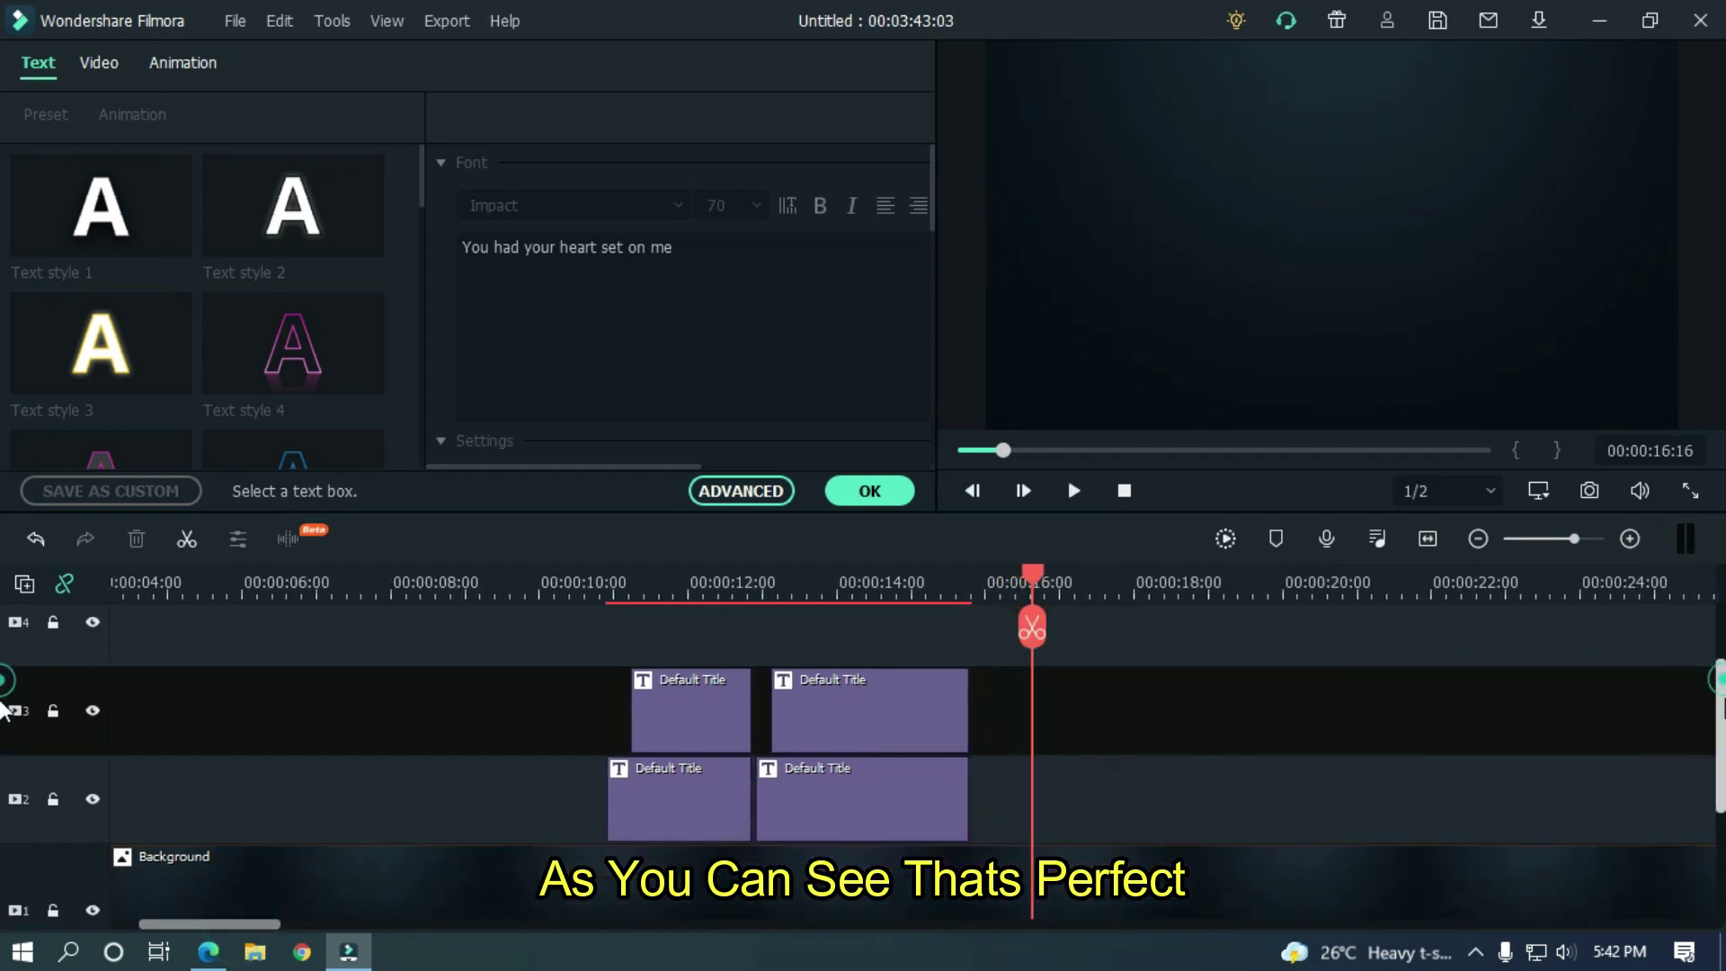
pyautogui.click(1022, 594)
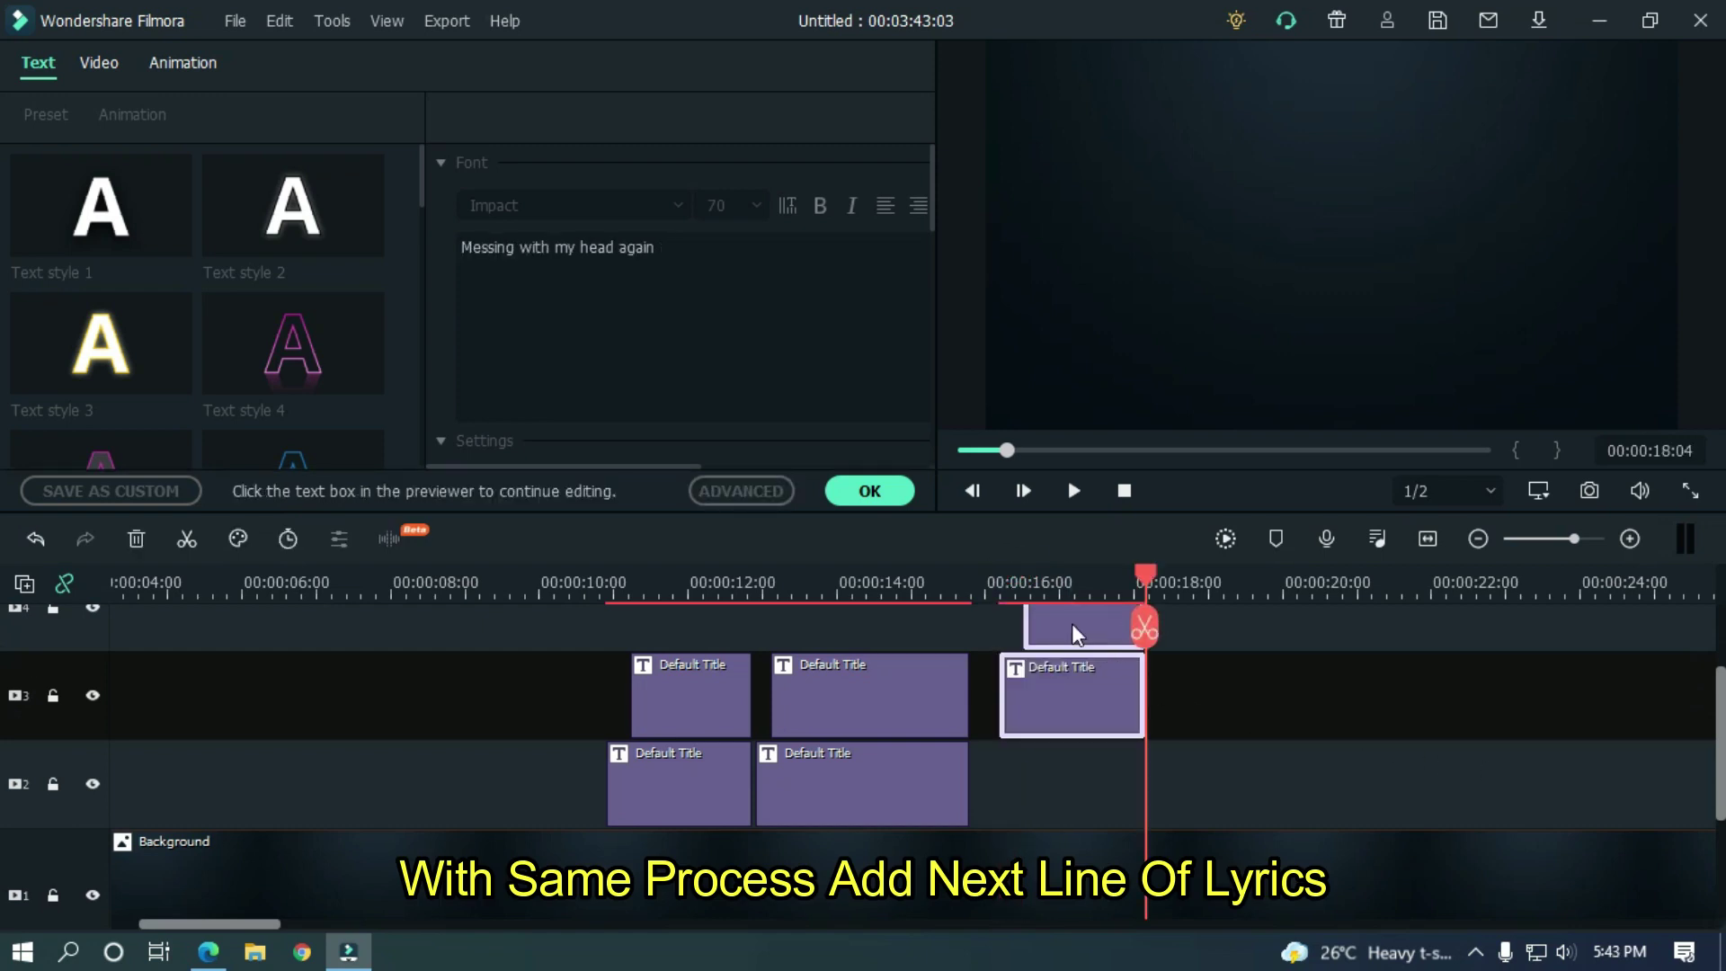
pyautogui.moveTo(1073, 624); pyautogui.dragTo(1076, 735)
pyautogui.click(994, 591)
pyautogui.moveTo(1722, 718); pyautogui.dragTo(1722, 693)
pyautogui.click(1709, 809)
pyautogui.moveTo(209, 923); pyautogui.dragTo(233, 923)
# Shift the newly pasted title pair to start at 00:00:15:23 and play the song to check its timing
pyautogui.moveTo(886, 589); pyautogui.dragTo(980, 589)
pyautogui.click(812, 585)
pyautogui.moveTo(812, 589); pyautogui.dragTo(698, 589)
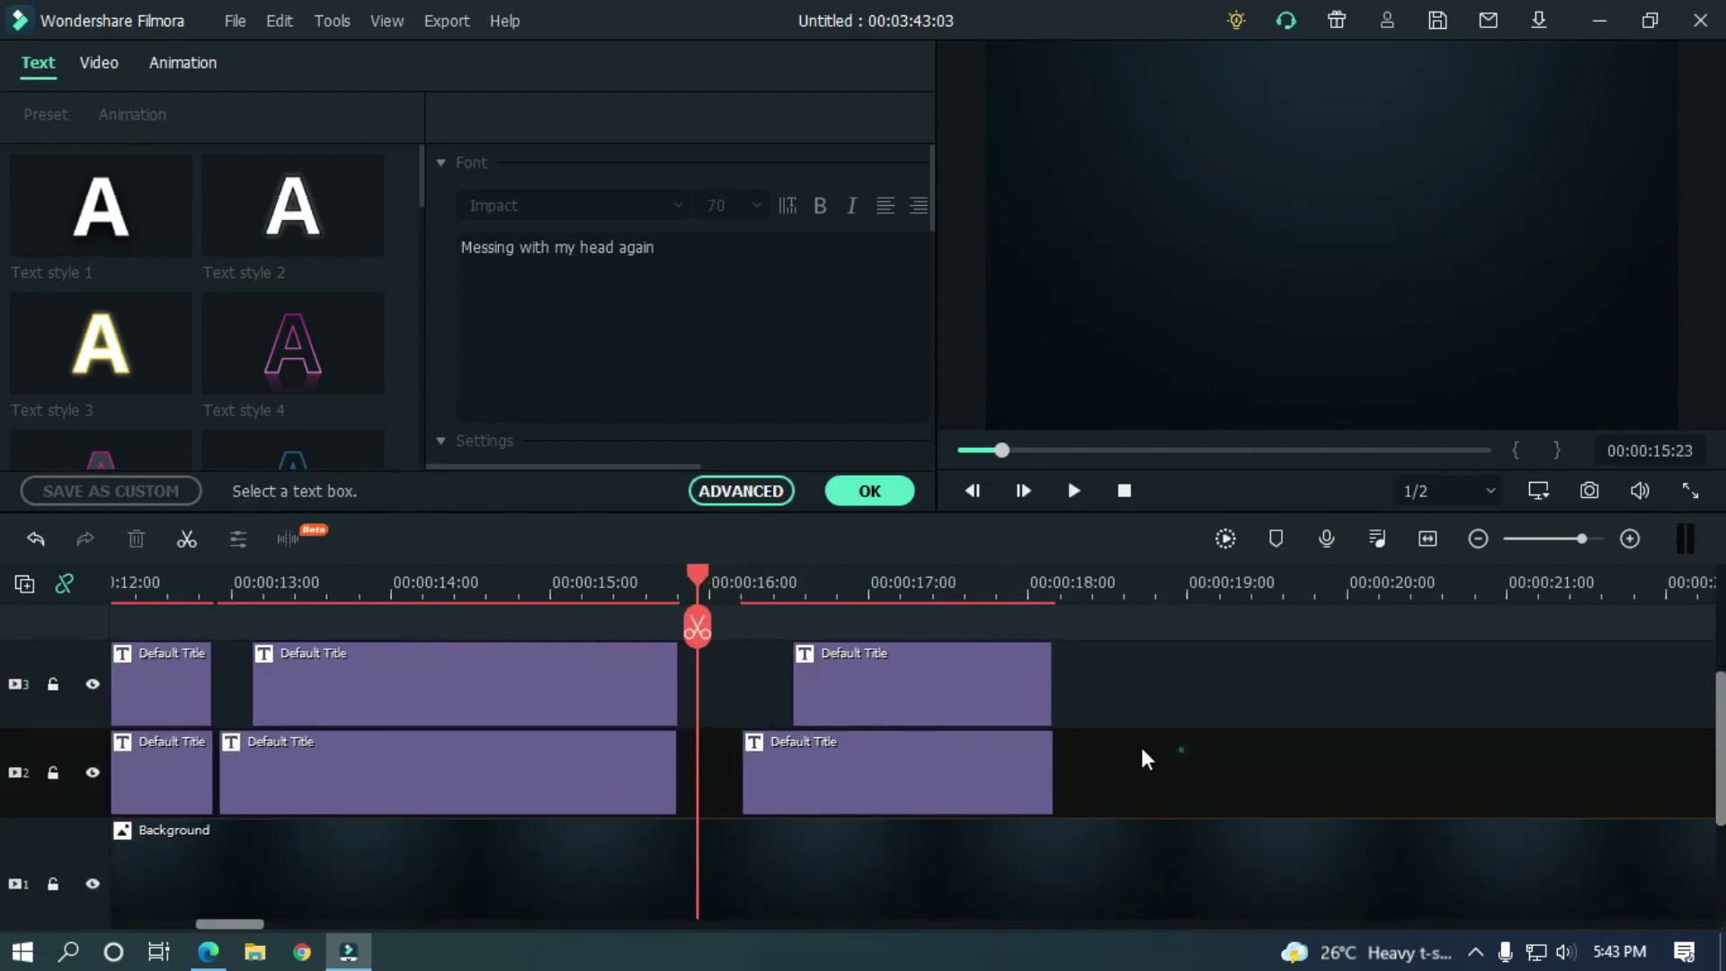
pyautogui.moveTo(1141, 755); pyautogui.dragTo(998, 683)
pyautogui.moveTo(980, 693); pyautogui.dragTo(935, 692)
pyautogui.click(1191, 644)
pyautogui.press('space')
pyautogui.press('space')
pyautogui.moveTo(1268, 585); pyautogui.dragTo(1196, 584)
# Change both third-line titles to the browser lyric "But these feelings, they come and go" and set their font size to 60
pyautogui.click(948, 689)
pyautogui.click(208, 951)
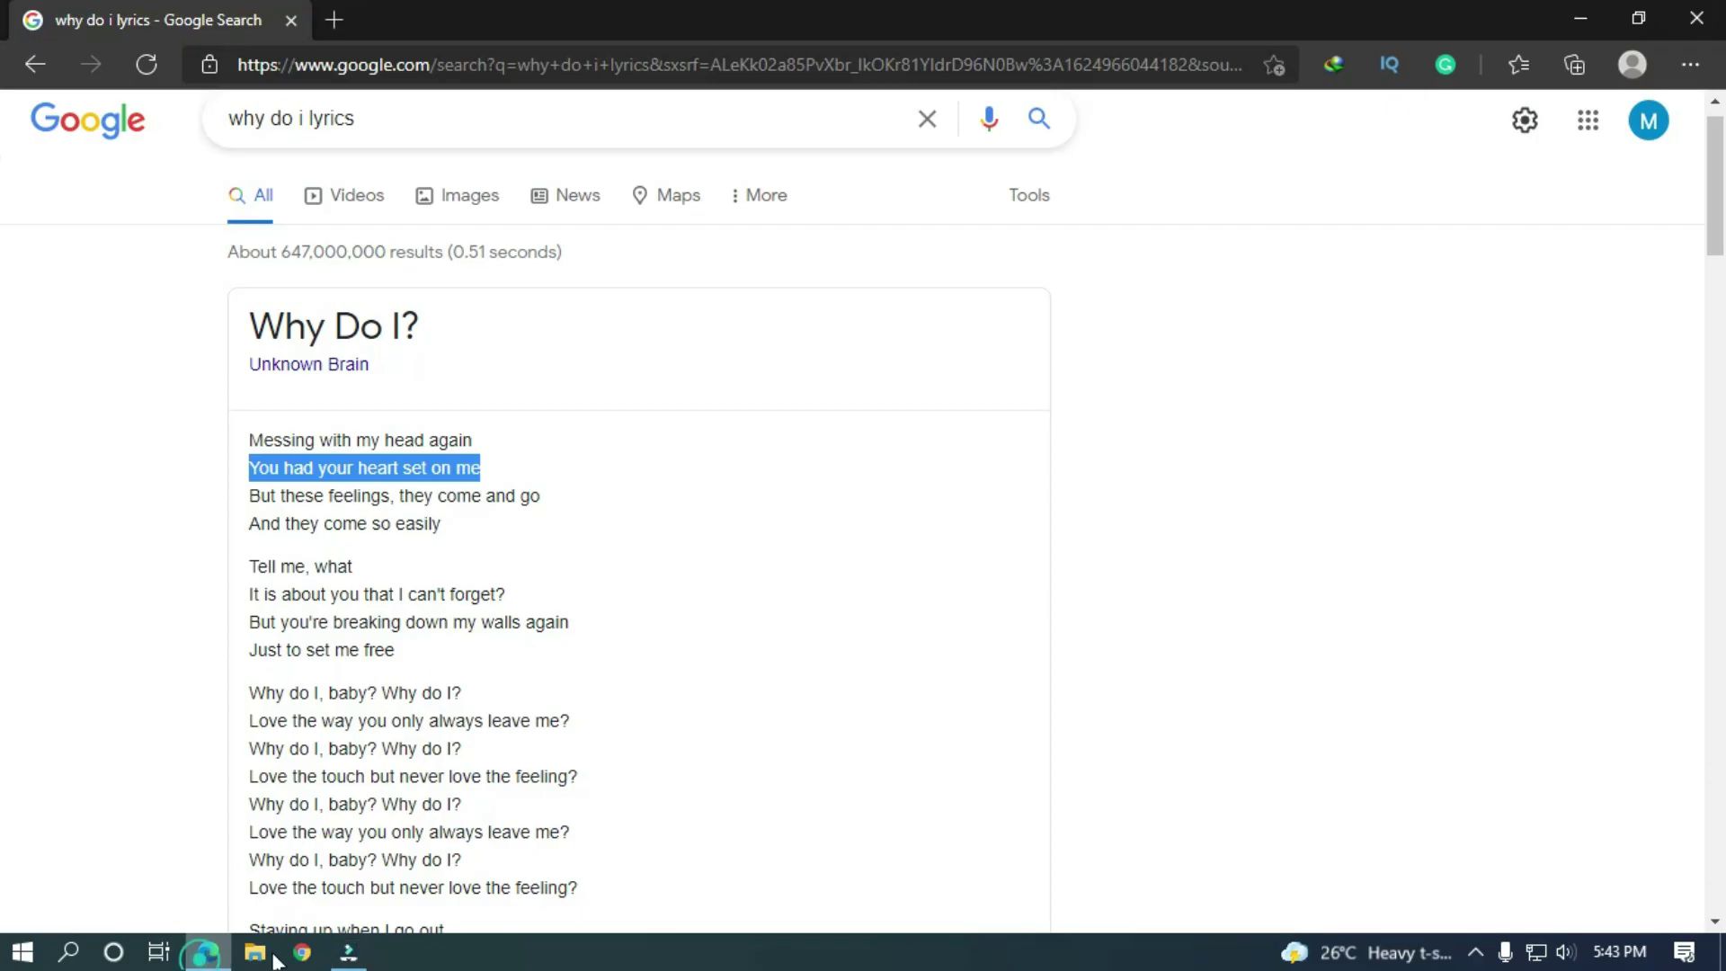
pyautogui.moveTo(555, 500); pyautogui.dragTo(254, 493)
pyautogui.hotkey('ctrl', 'c')
pyautogui.click(348, 951)
pyautogui.click(783, 364)
pyautogui.hotkey('ctrl', 'a')
pyautogui.hotkey('ctrl', 'v')
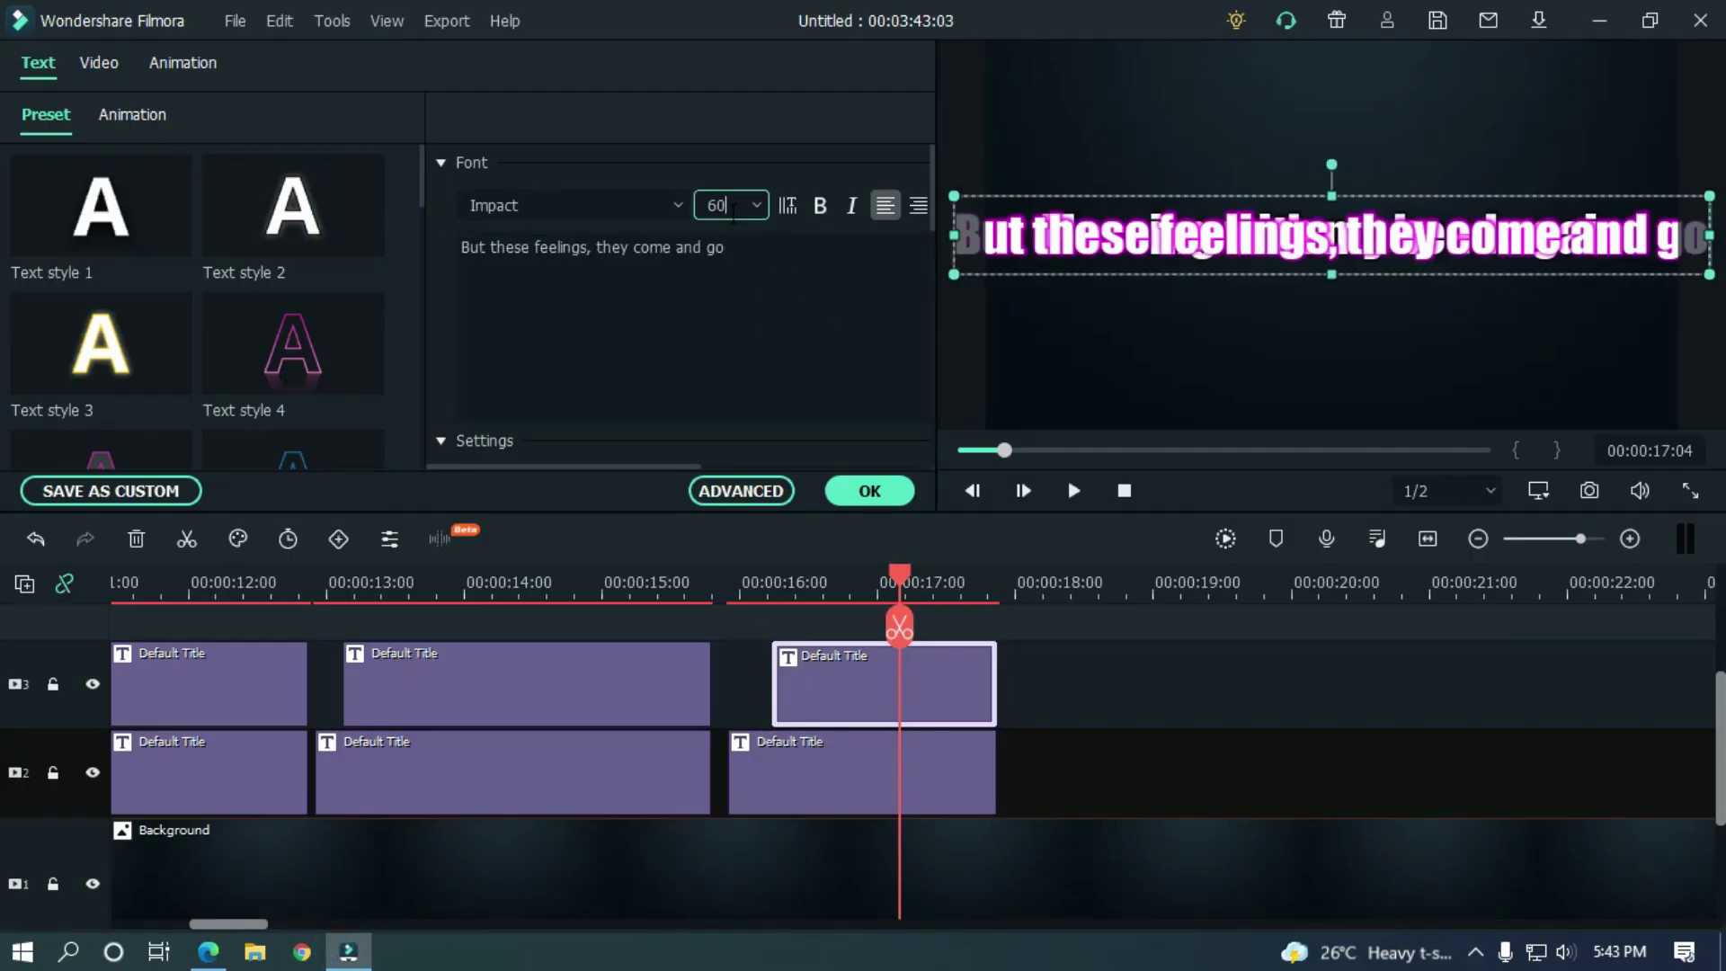
pyautogui.click(829, 751)
pyautogui.write('60')
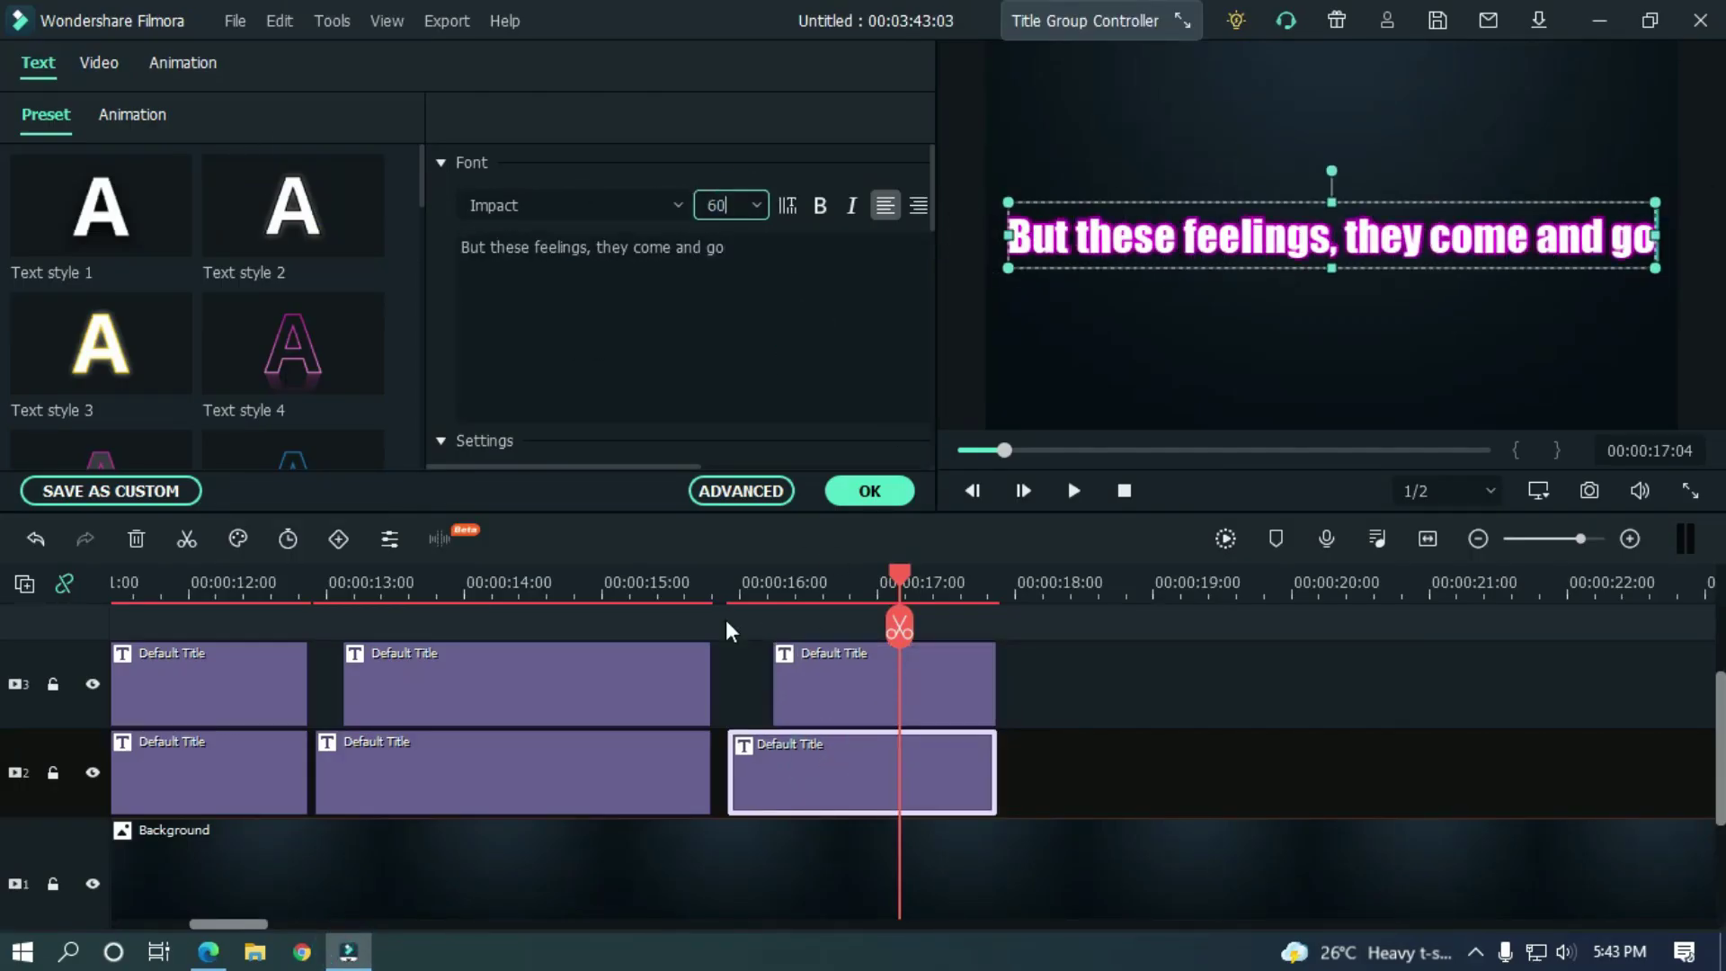
# Extend the ends of both third-line titles to about 00:00:18:17 and replay the line against the song
pyautogui.press('space')
pyautogui.moveTo(994, 644); pyautogui.dragTo(1108, 743)
pyautogui.click(734, 584)
pyautogui.press('space')
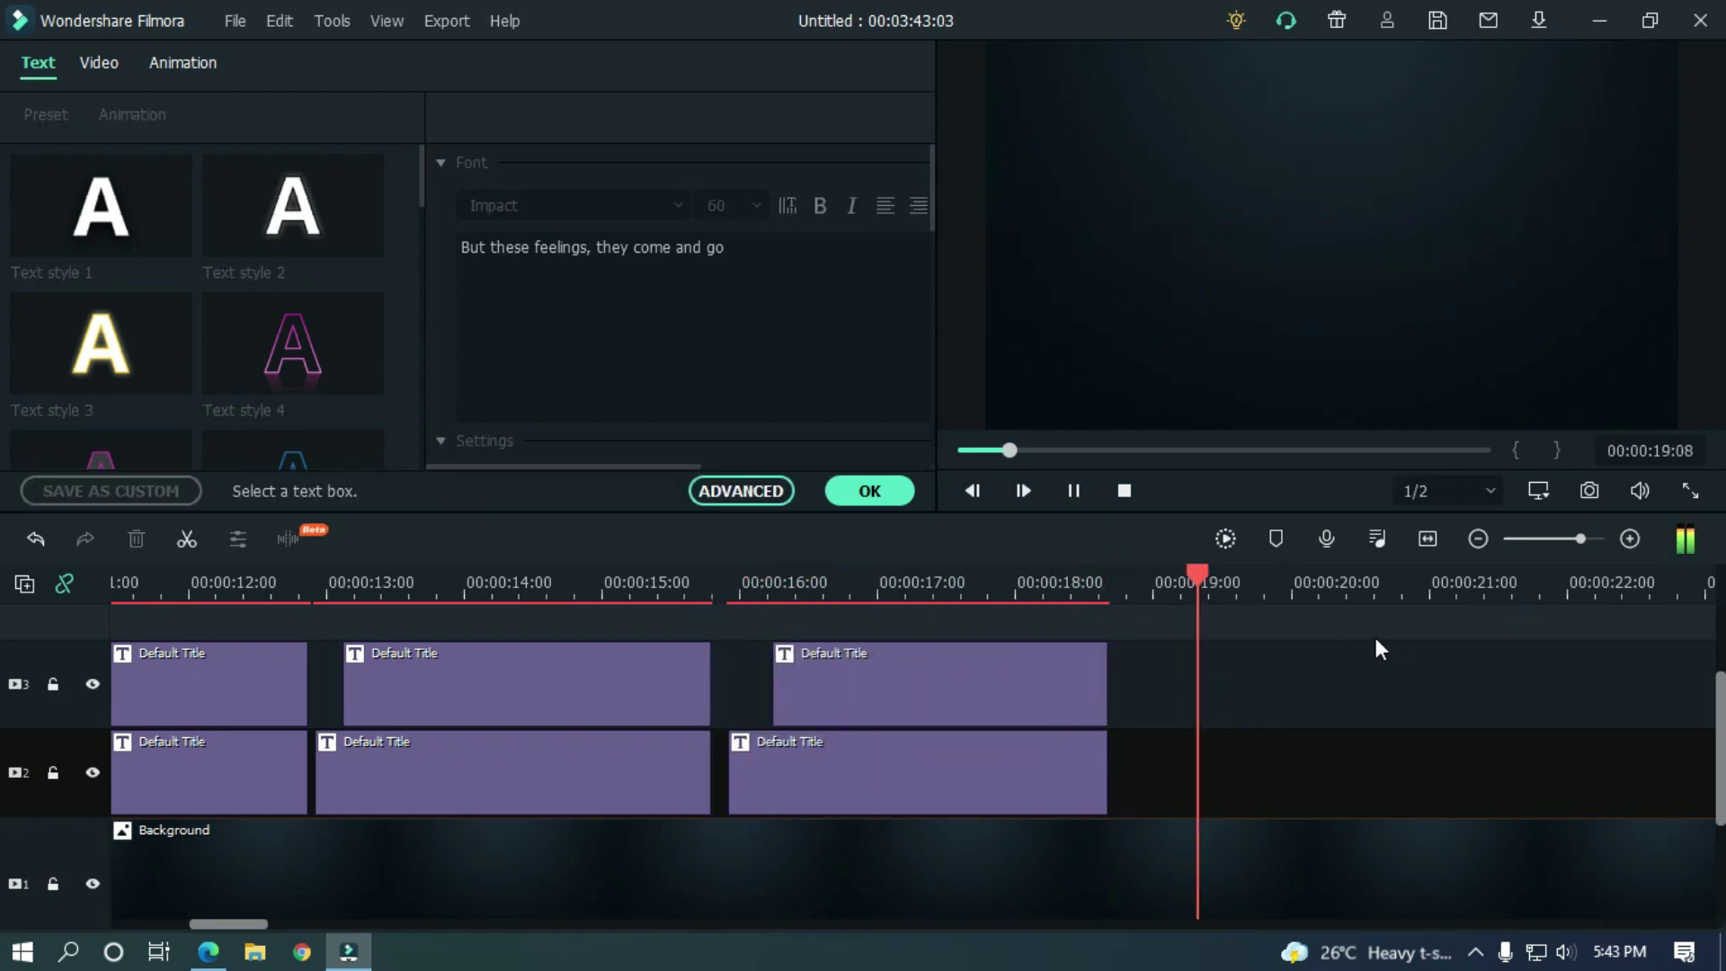
pyautogui.press('space')
# Paste the first-line title pair again on video tracks 2 and 3 at about 00:00:18:20 for the fourth lyric line
pyautogui.scroll(-1, 1376, 645)
pyautogui.moveTo(1200, 580); pyautogui.dragTo(1120, 566)
pyautogui.hotkey('ctrl', 'v')
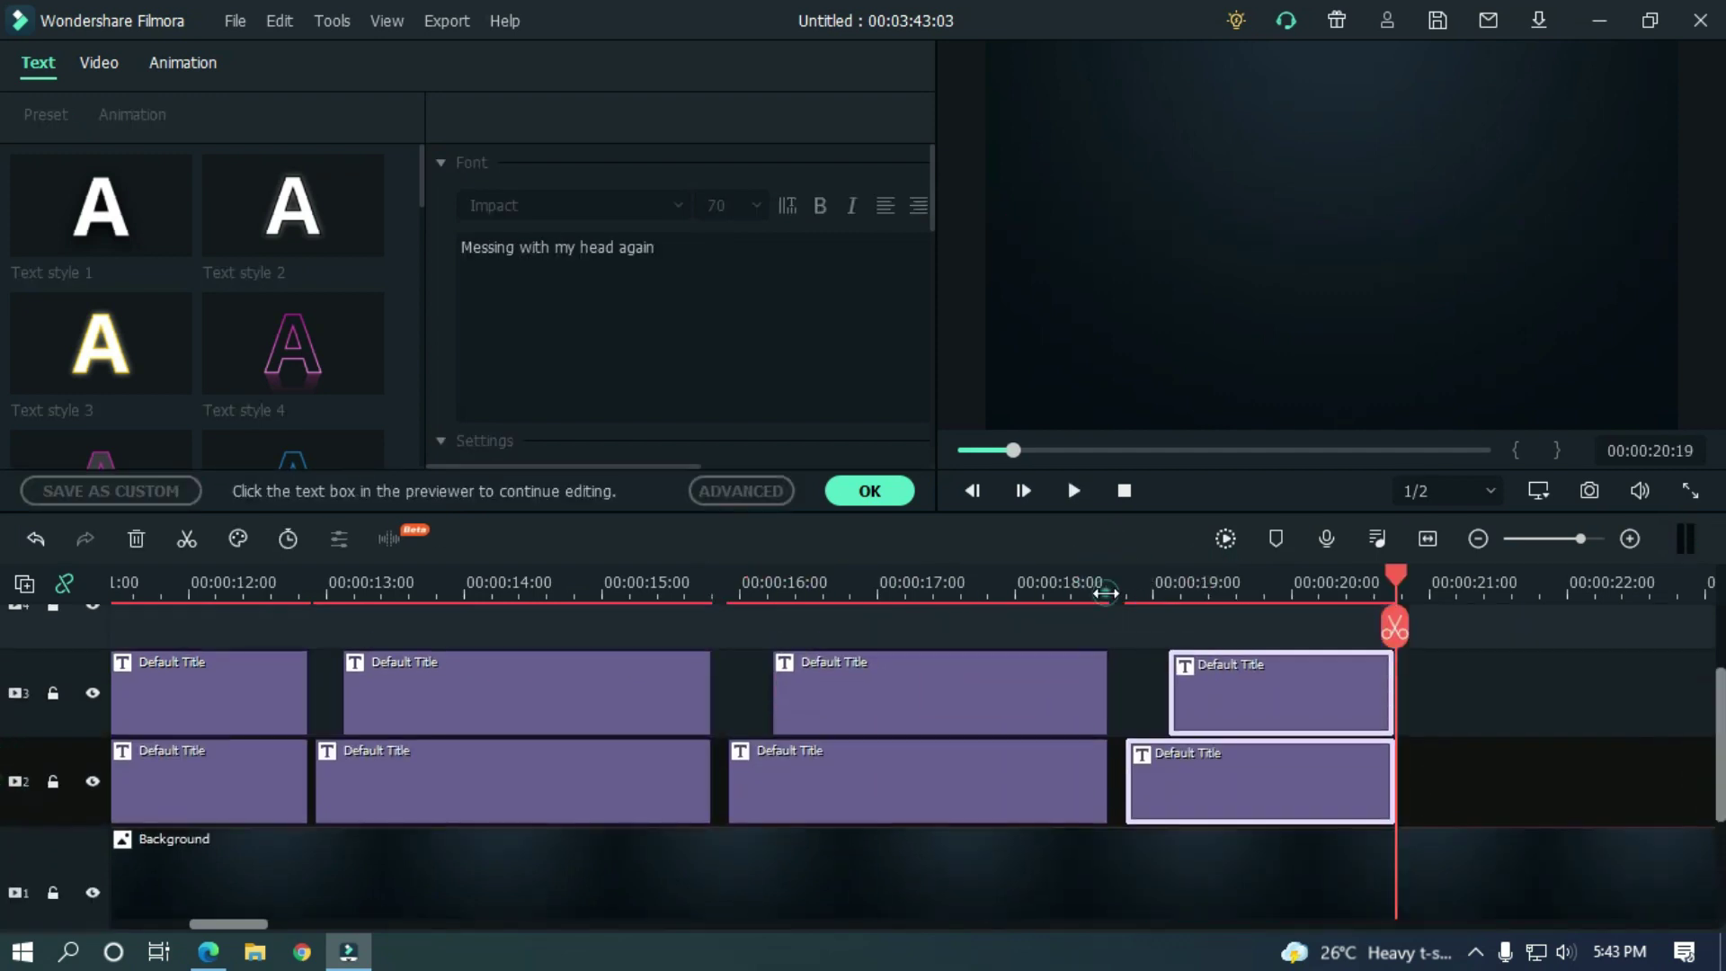
# Extend the fourth-line title pair to start at about 00:00:18:18 on track 2, slightly later on track 3, and end at about 00:00:21:14
pyautogui.click(1212, 584)
pyautogui.moveTo(1169, 681); pyautogui.dragTo(1138, 680)
pyautogui.press('space')
pyautogui.press('space')
pyautogui.keyDown('ctrl'); pyautogui.click(1368, 774); pyautogui.keyUp('ctrl')
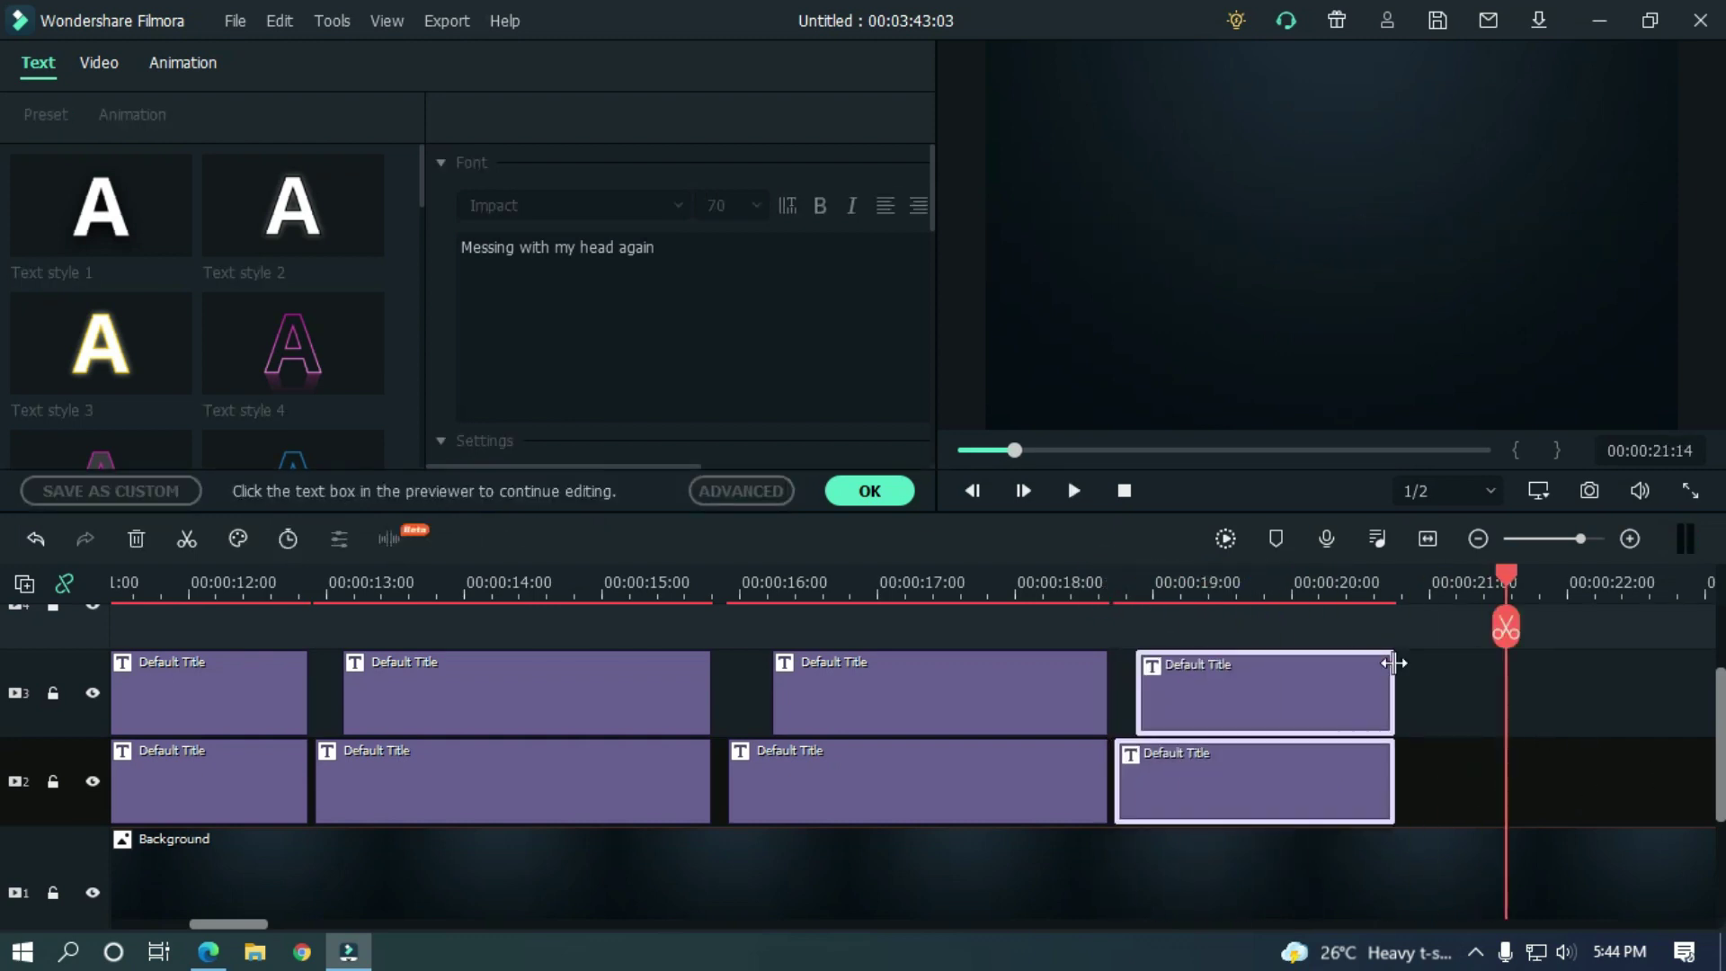
pyautogui.moveTo(1393, 663); pyautogui.dragTo(1507, 660)
# Replace the text of both fourth-line titles with the browser lyric "And they come so easily"
pyautogui.hotkey('alt', 'Tab')
pyautogui.moveTo(441, 523); pyautogui.dragTo(249, 524)
pyautogui.hotkey('ctrl', 'c')
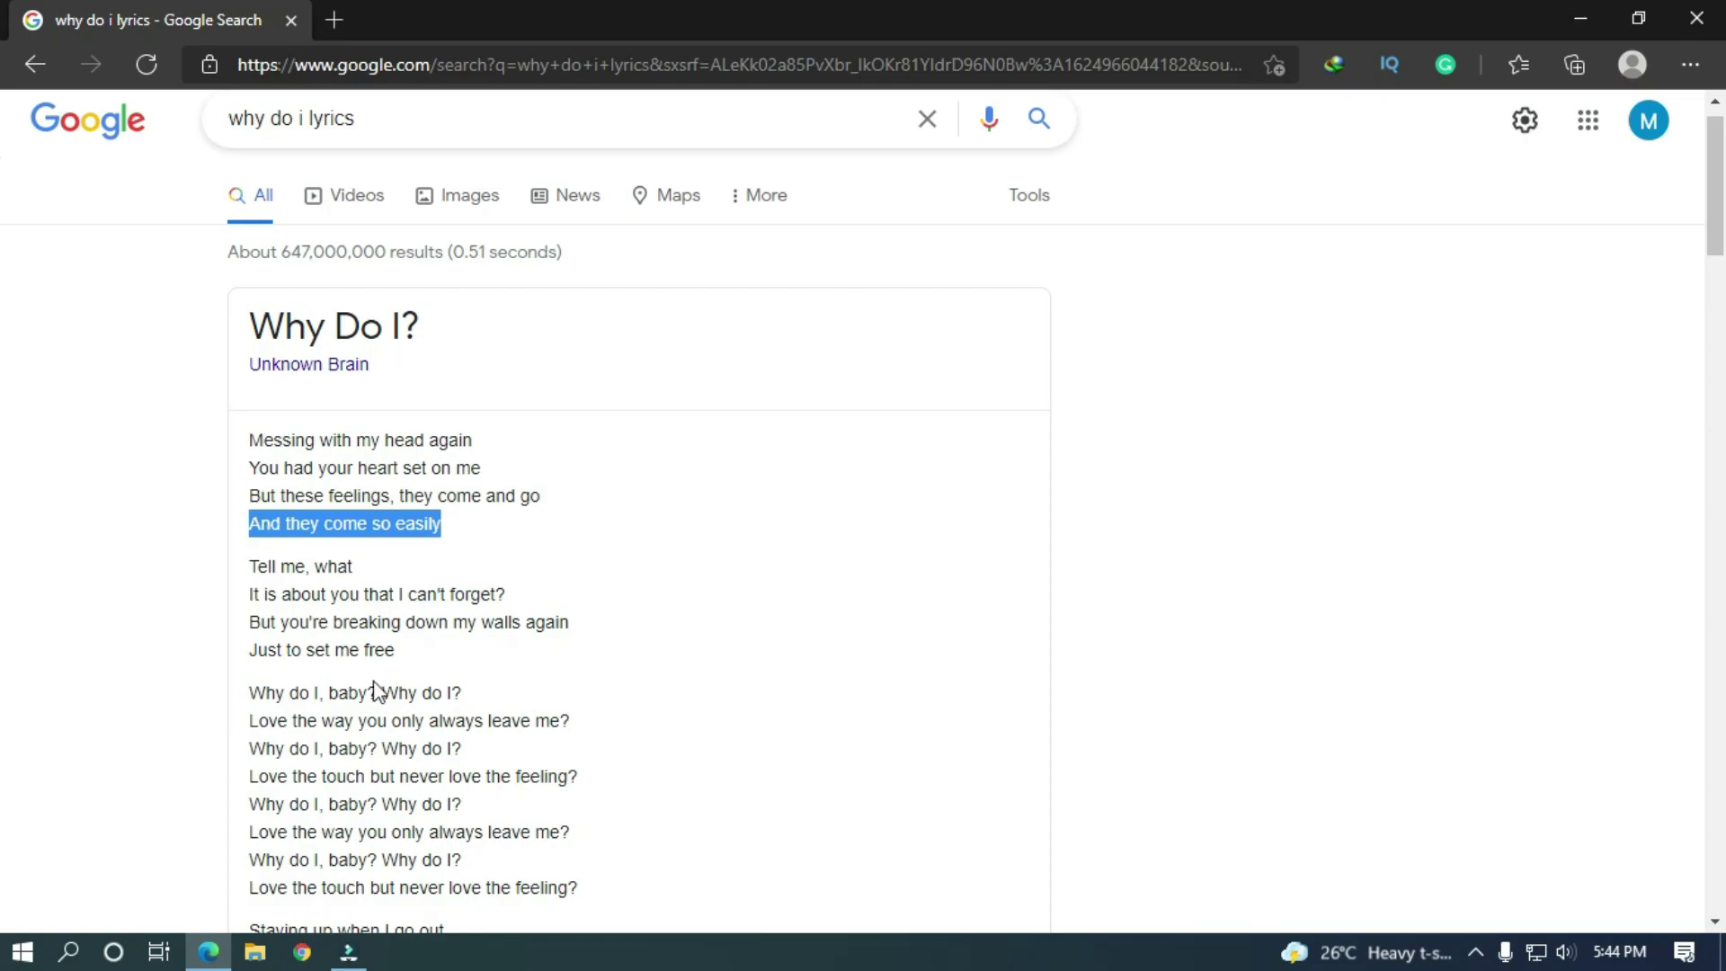
pyautogui.click(1580, 18)
pyautogui.doubleClick(1271, 801)
pyautogui.moveTo(683, 261); pyautogui.dragTo(456, 236)
pyautogui.hotkey('ctrl', 'v')
pyautogui.doubleClick(1218, 670)
pyautogui.moveTo(690, 312); pyautogui.dragTo(453, 213)
pyautogui.hotkey('ctrl', 'v')
# Replay the fourth lyric line, and play the song from just before the first line to check the timing of all title pairs
pyautogui.click(1106, 580)
pyautogui.press('space')
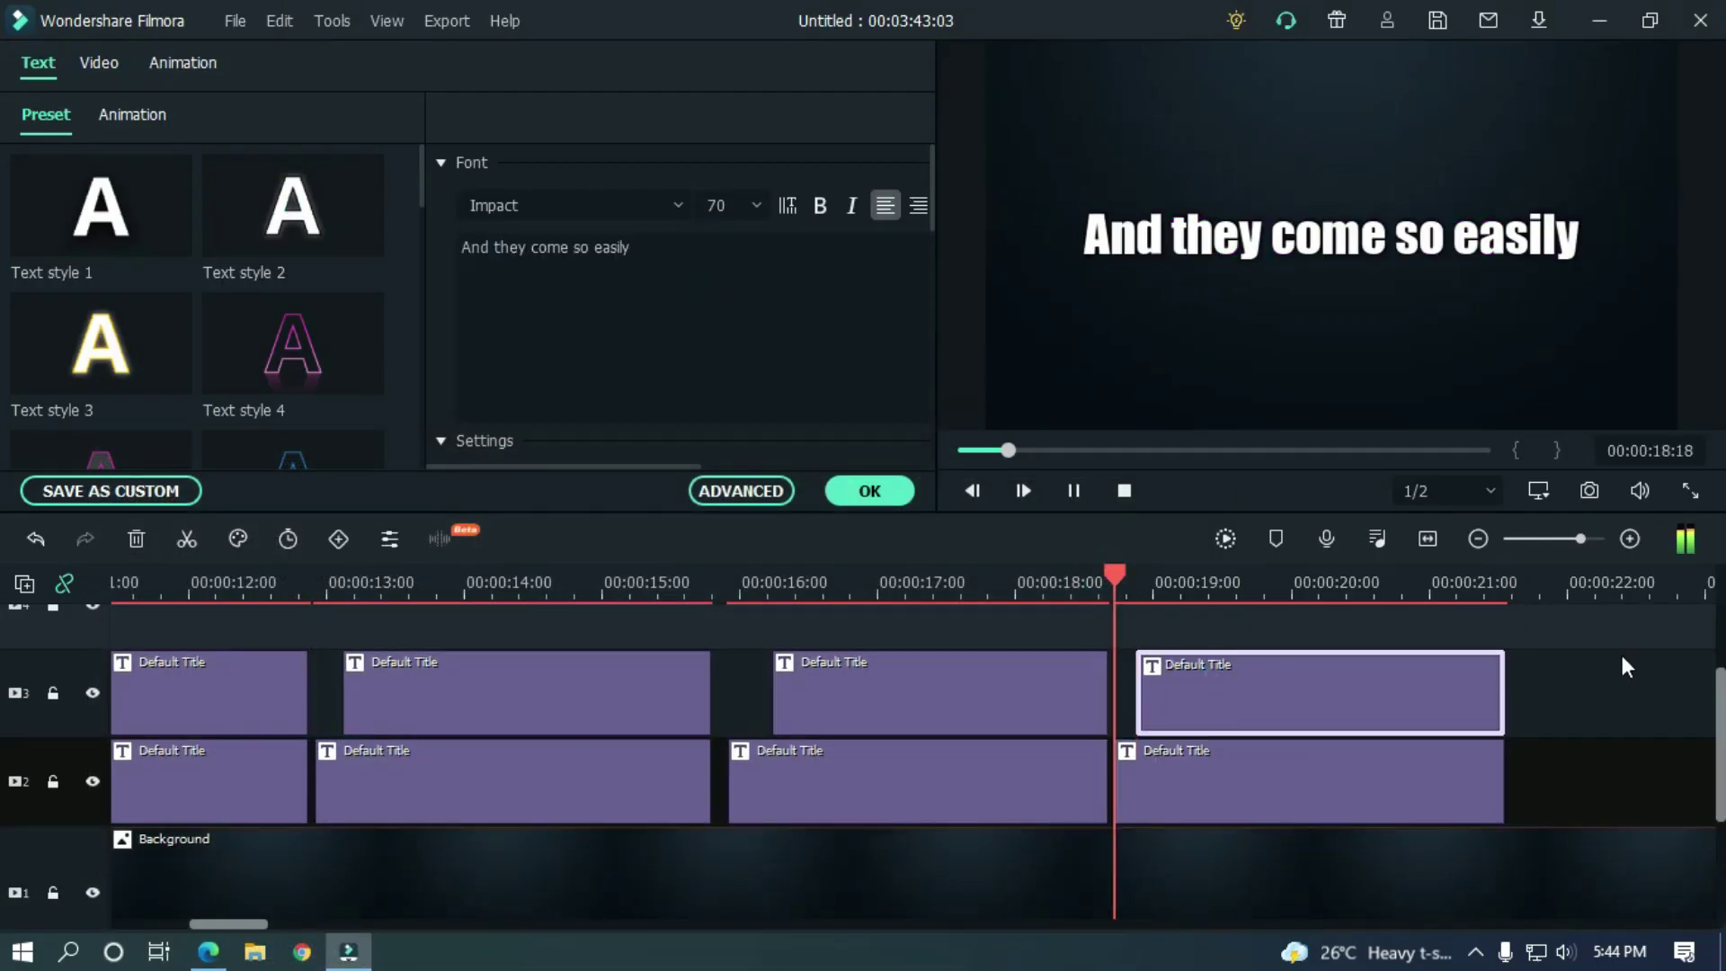
pyautogui.click(1627, 654)
pyautogui.click(1098, 578)
pyautogui.moveTo(1568, 583); pyautogui.dragTo(706, 581)
pyautogui.click(516, 577)
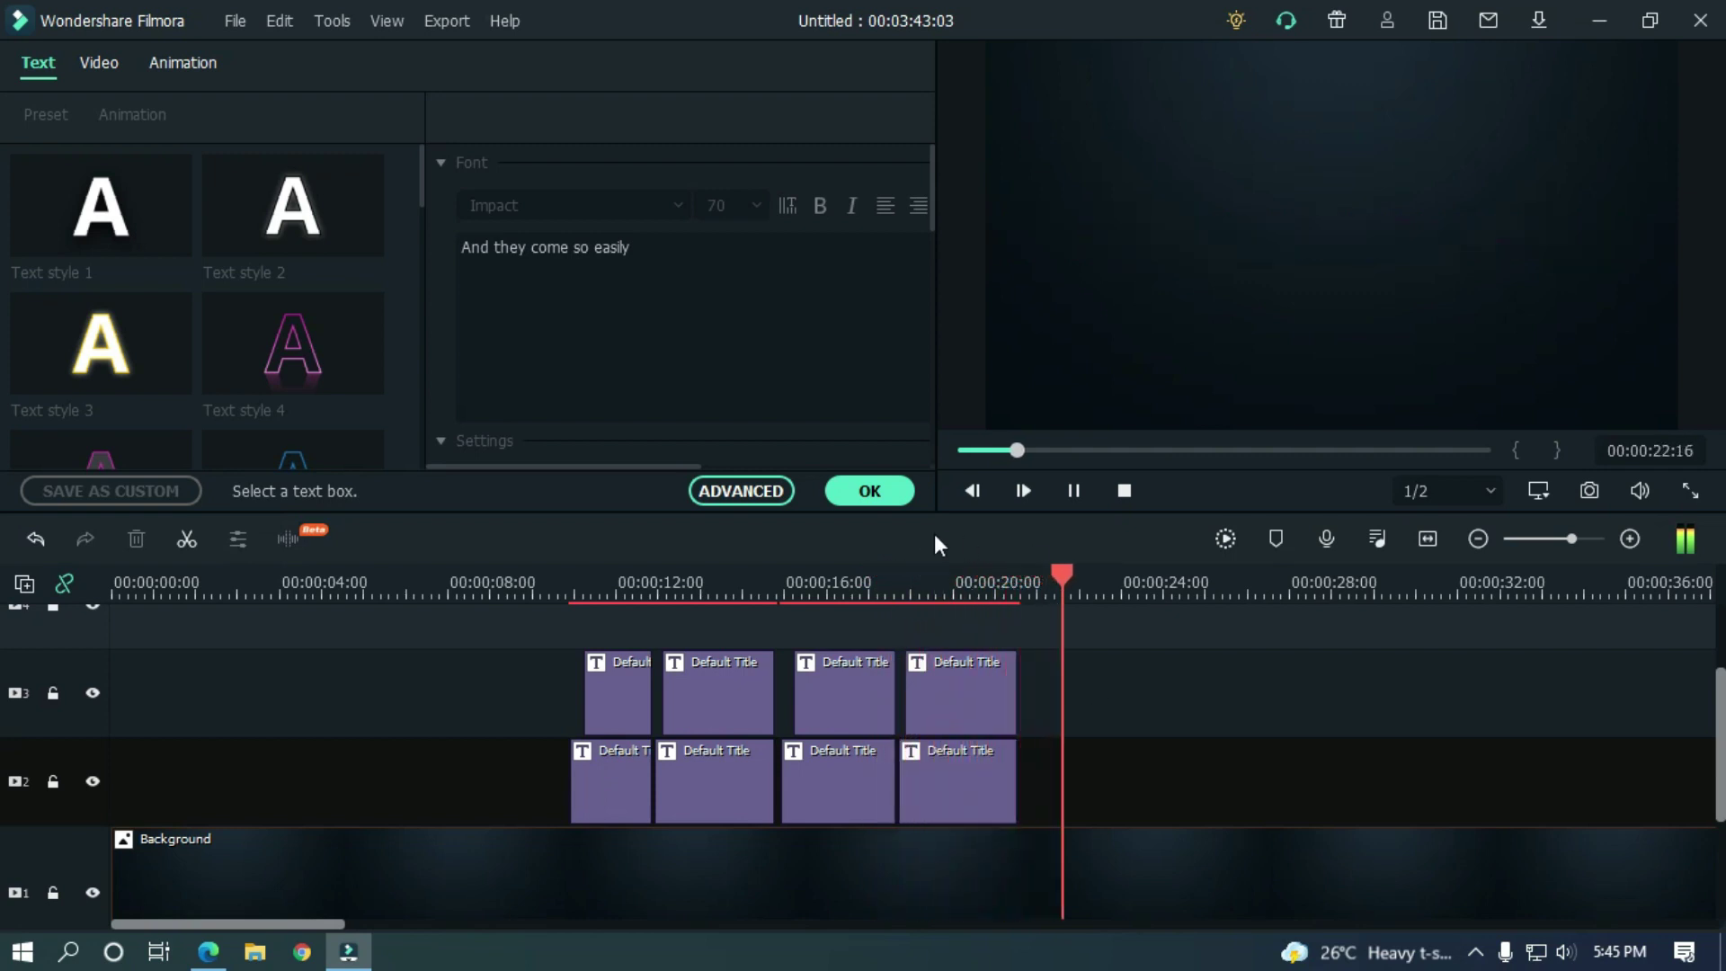
# Close the title editor and set up a local MP4 export named "Karaoke Text"
pyautogui.click(897, 495)
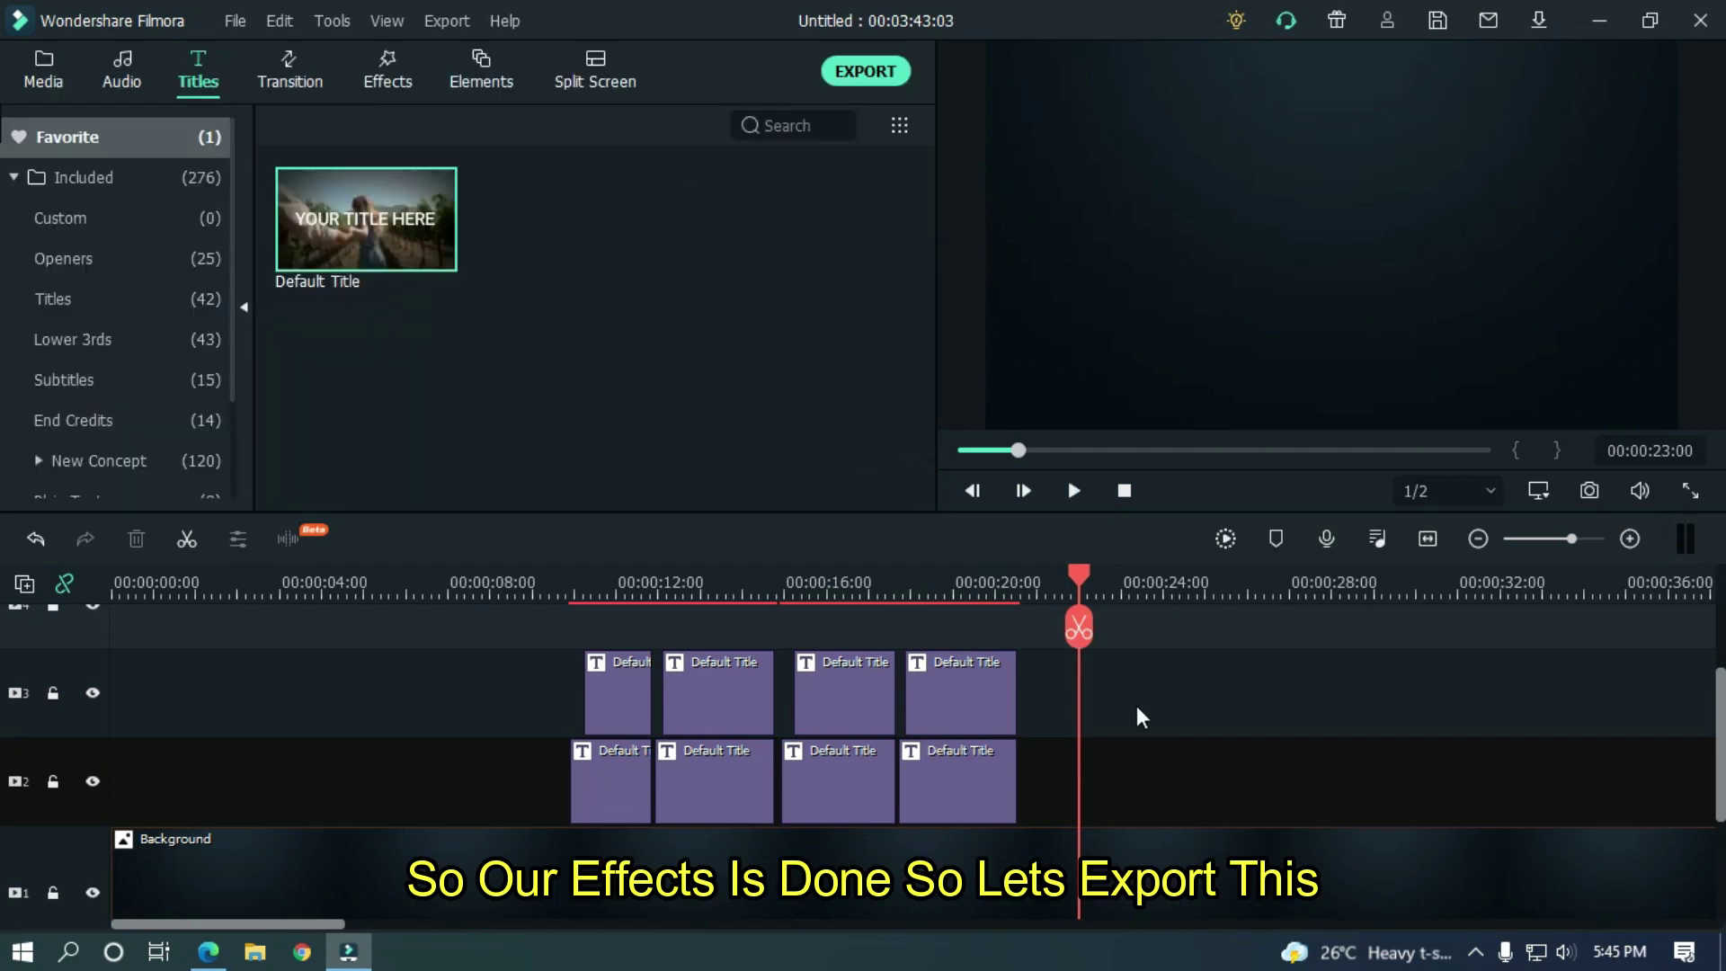
pyautogui.moveTo(1362, 584); pyautogui.dragTo(985, 589)
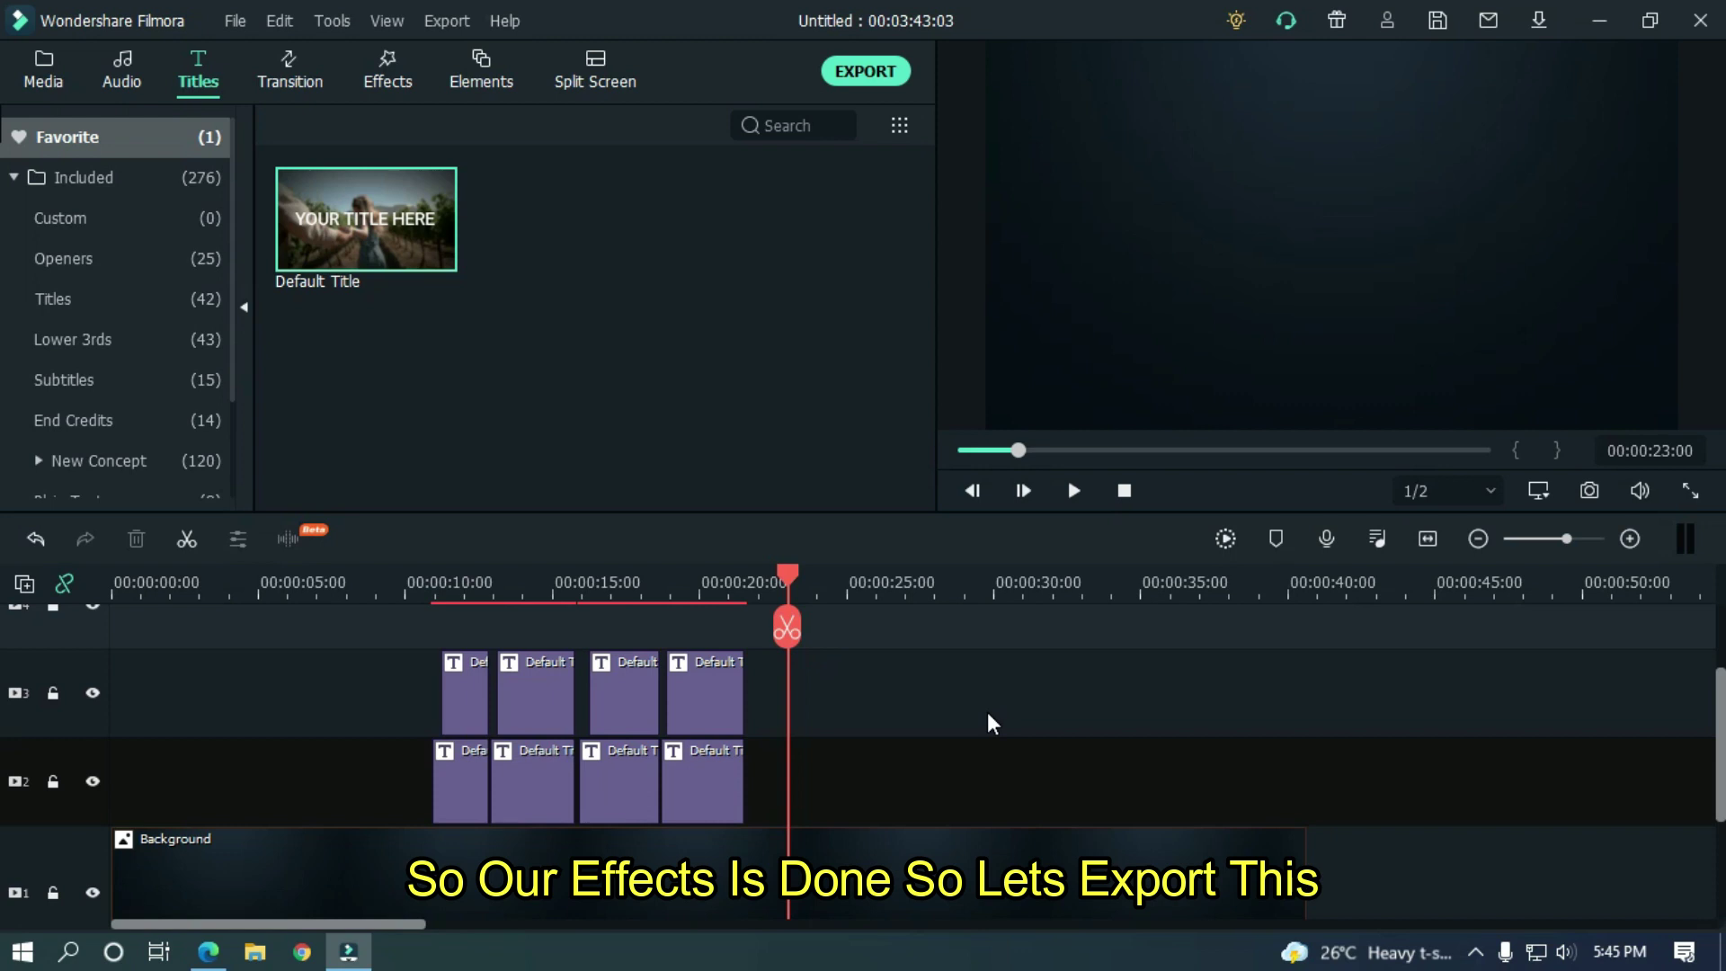
pyautogui.click(865, 71)
pyautogui.write('Kar')
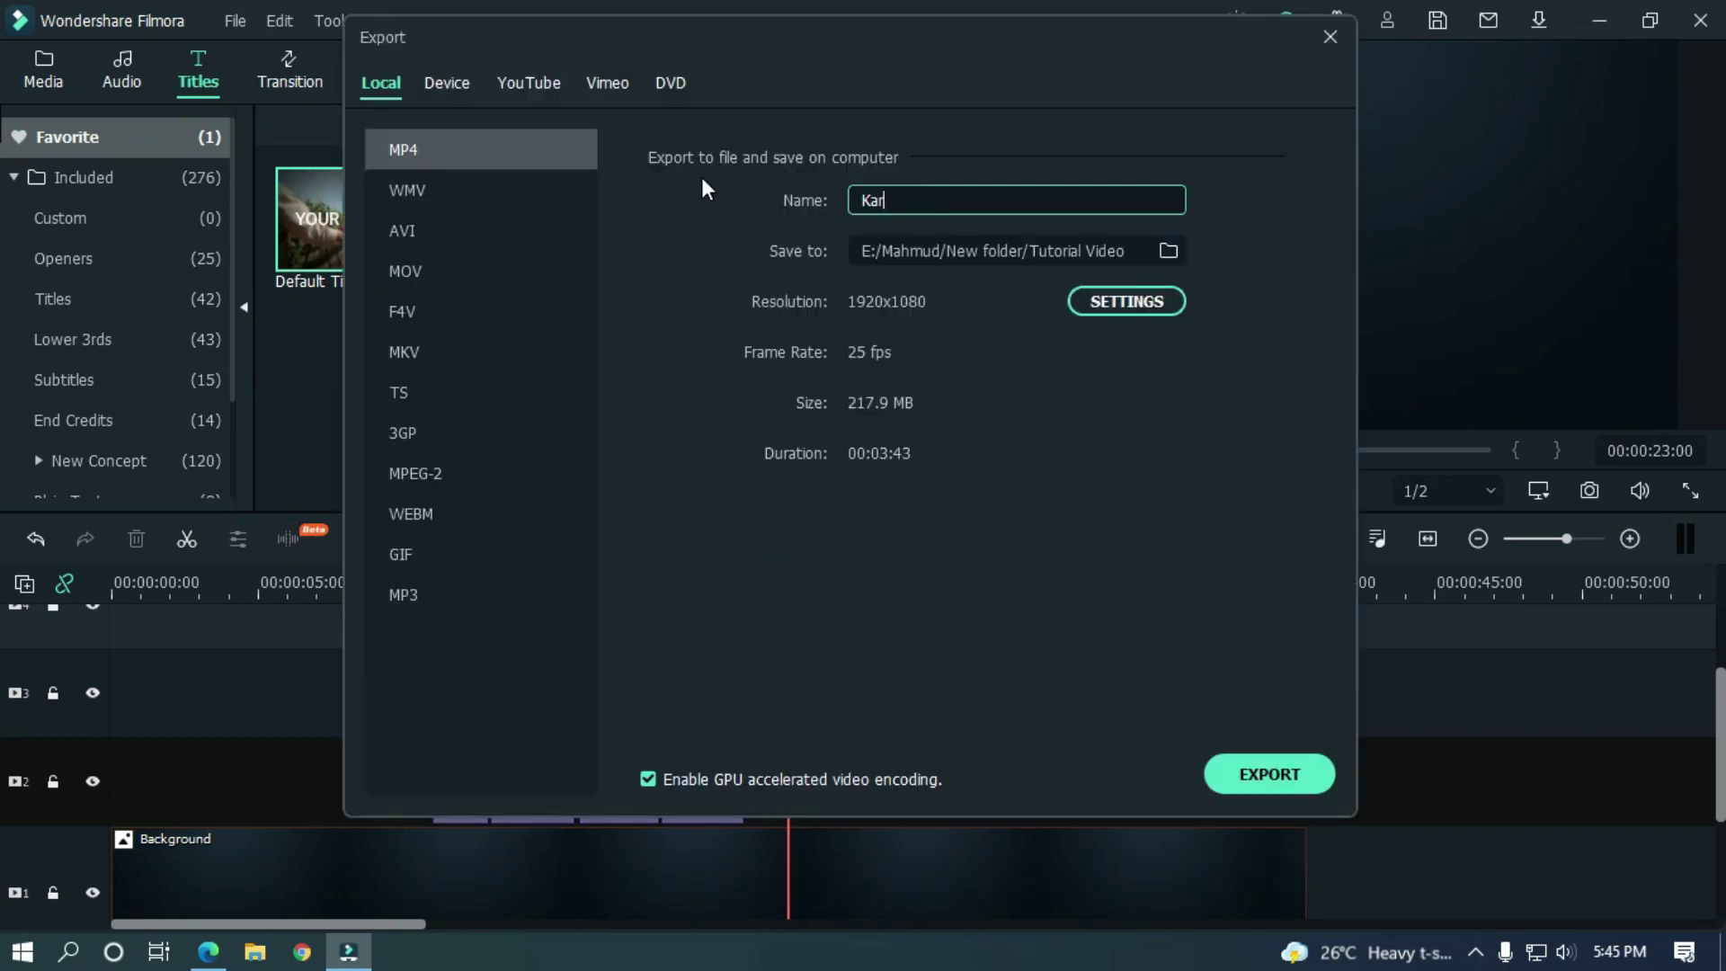
pyautogui.write('aoke Test')
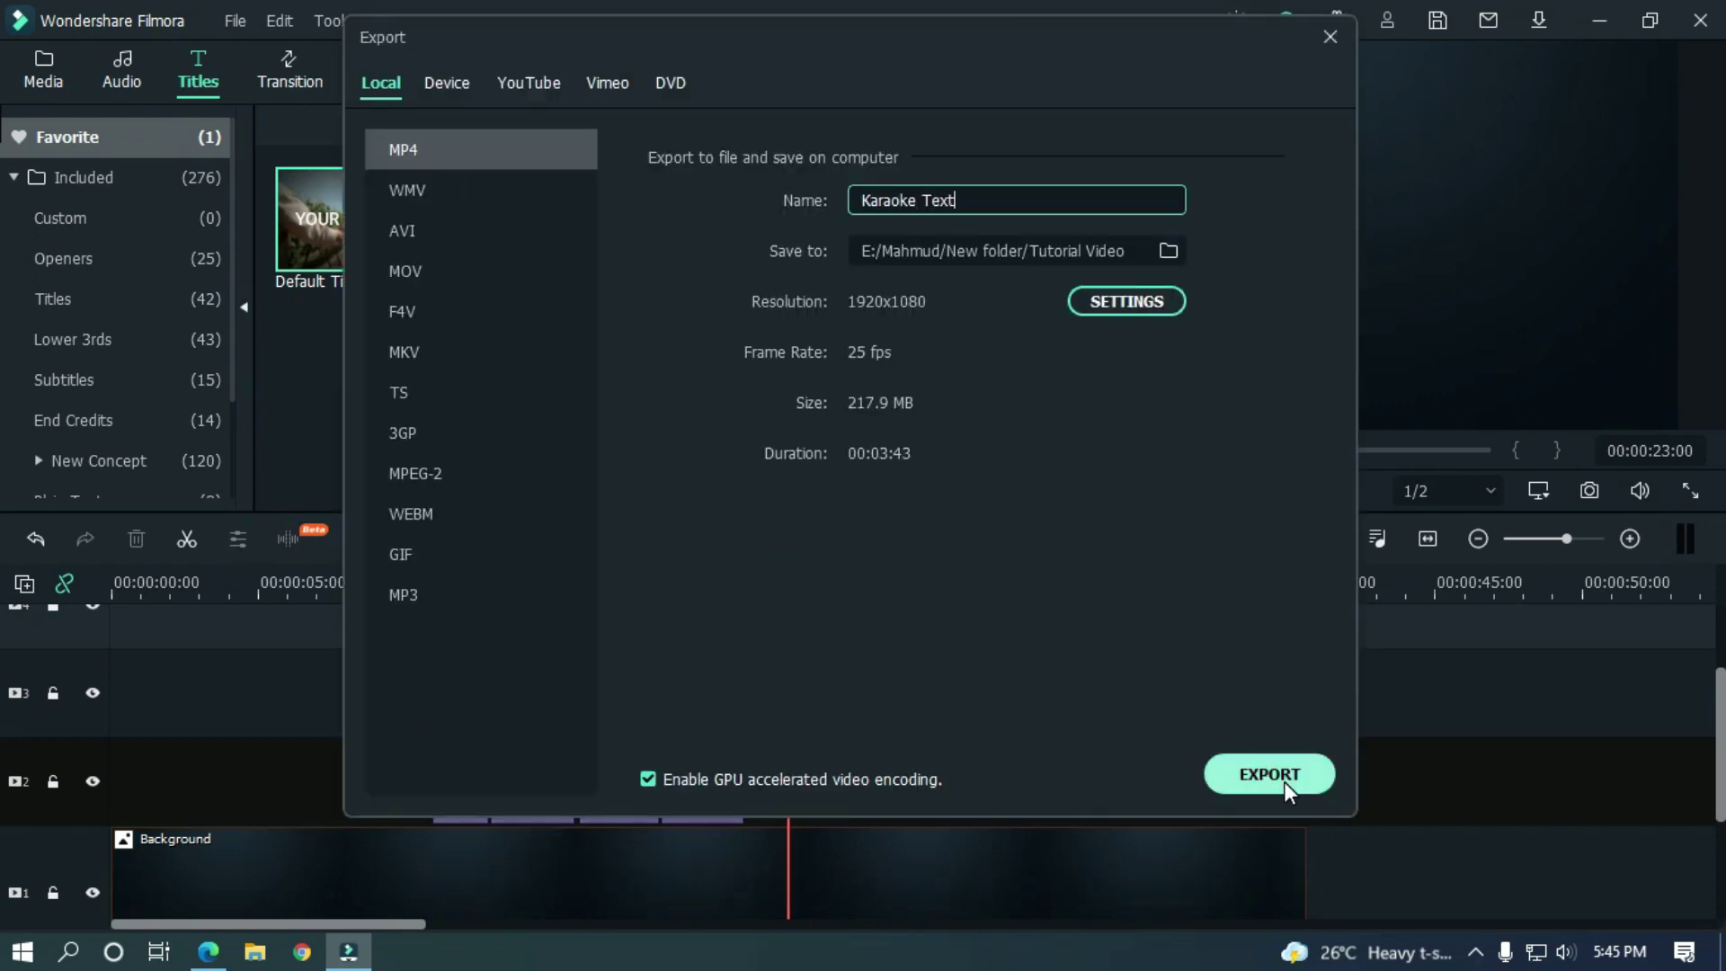